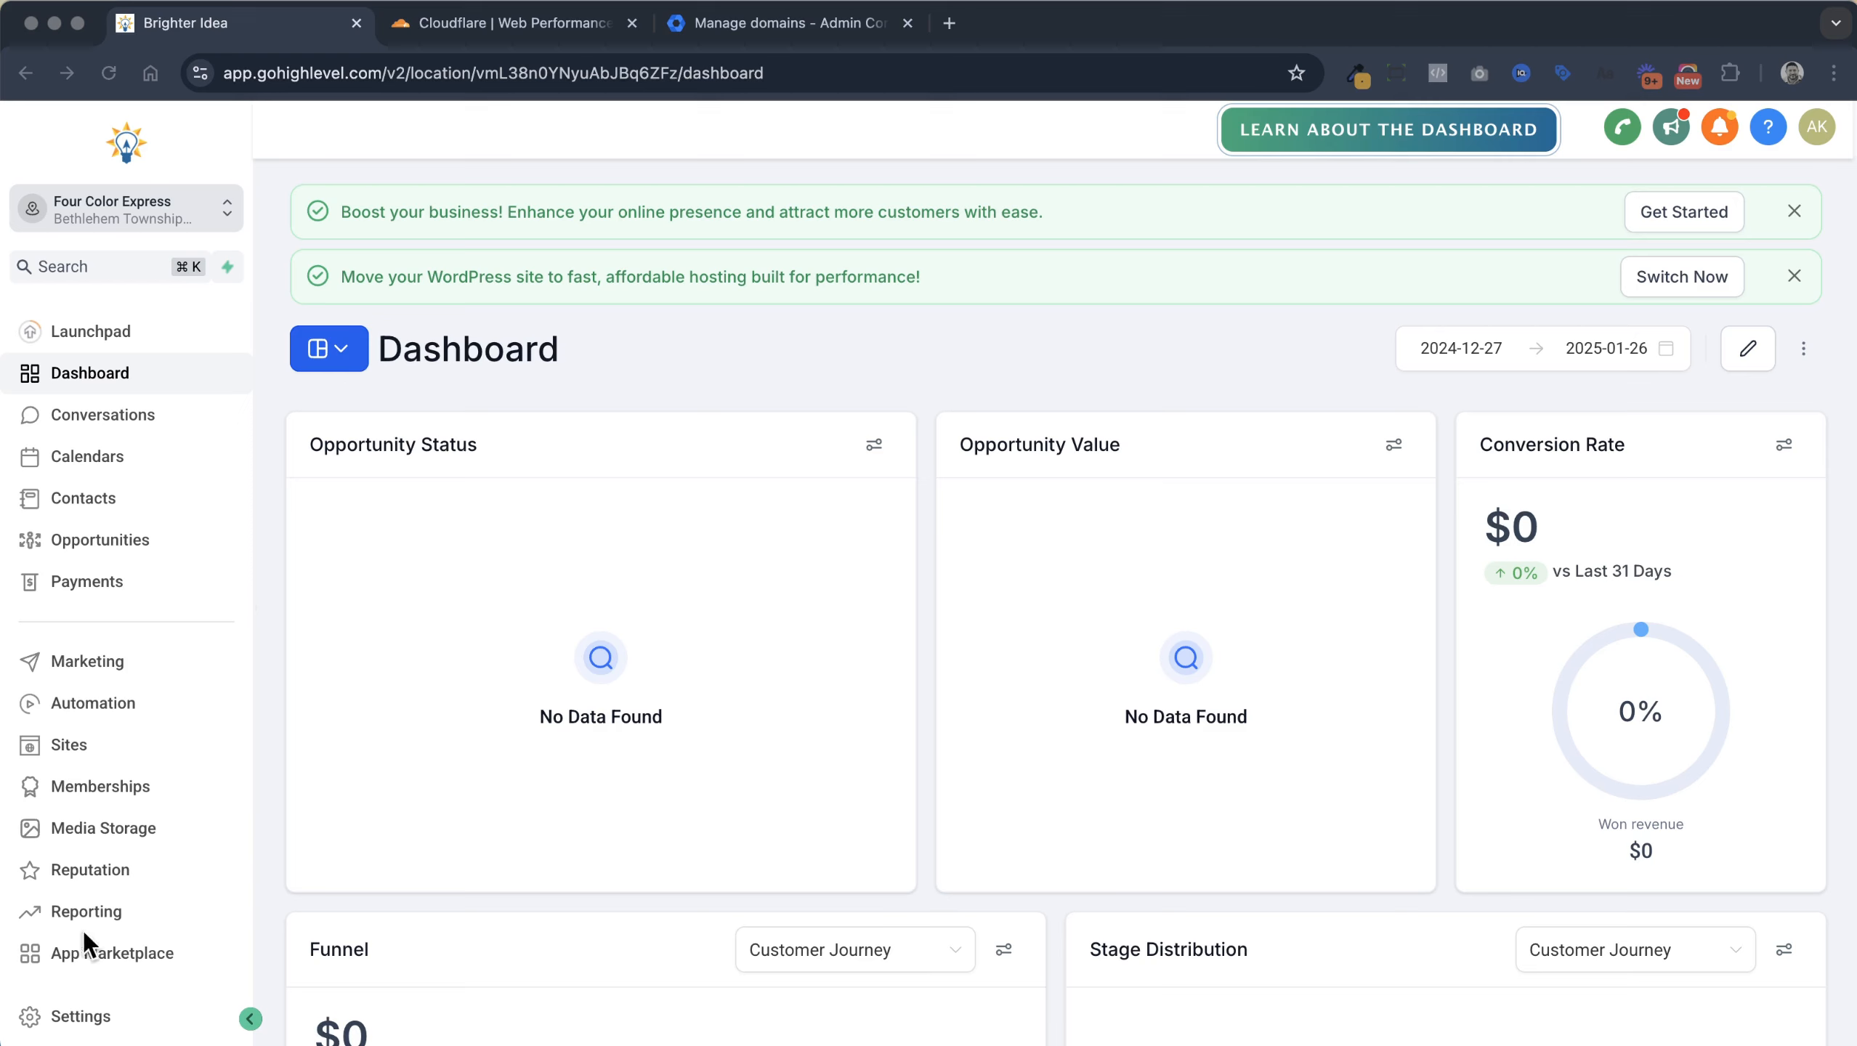
Go to Settings > Email Services and choose Create Dedicated Domain to reach the Add new domain page
{"action": "left_click", "coordinate": [86, 1018]}
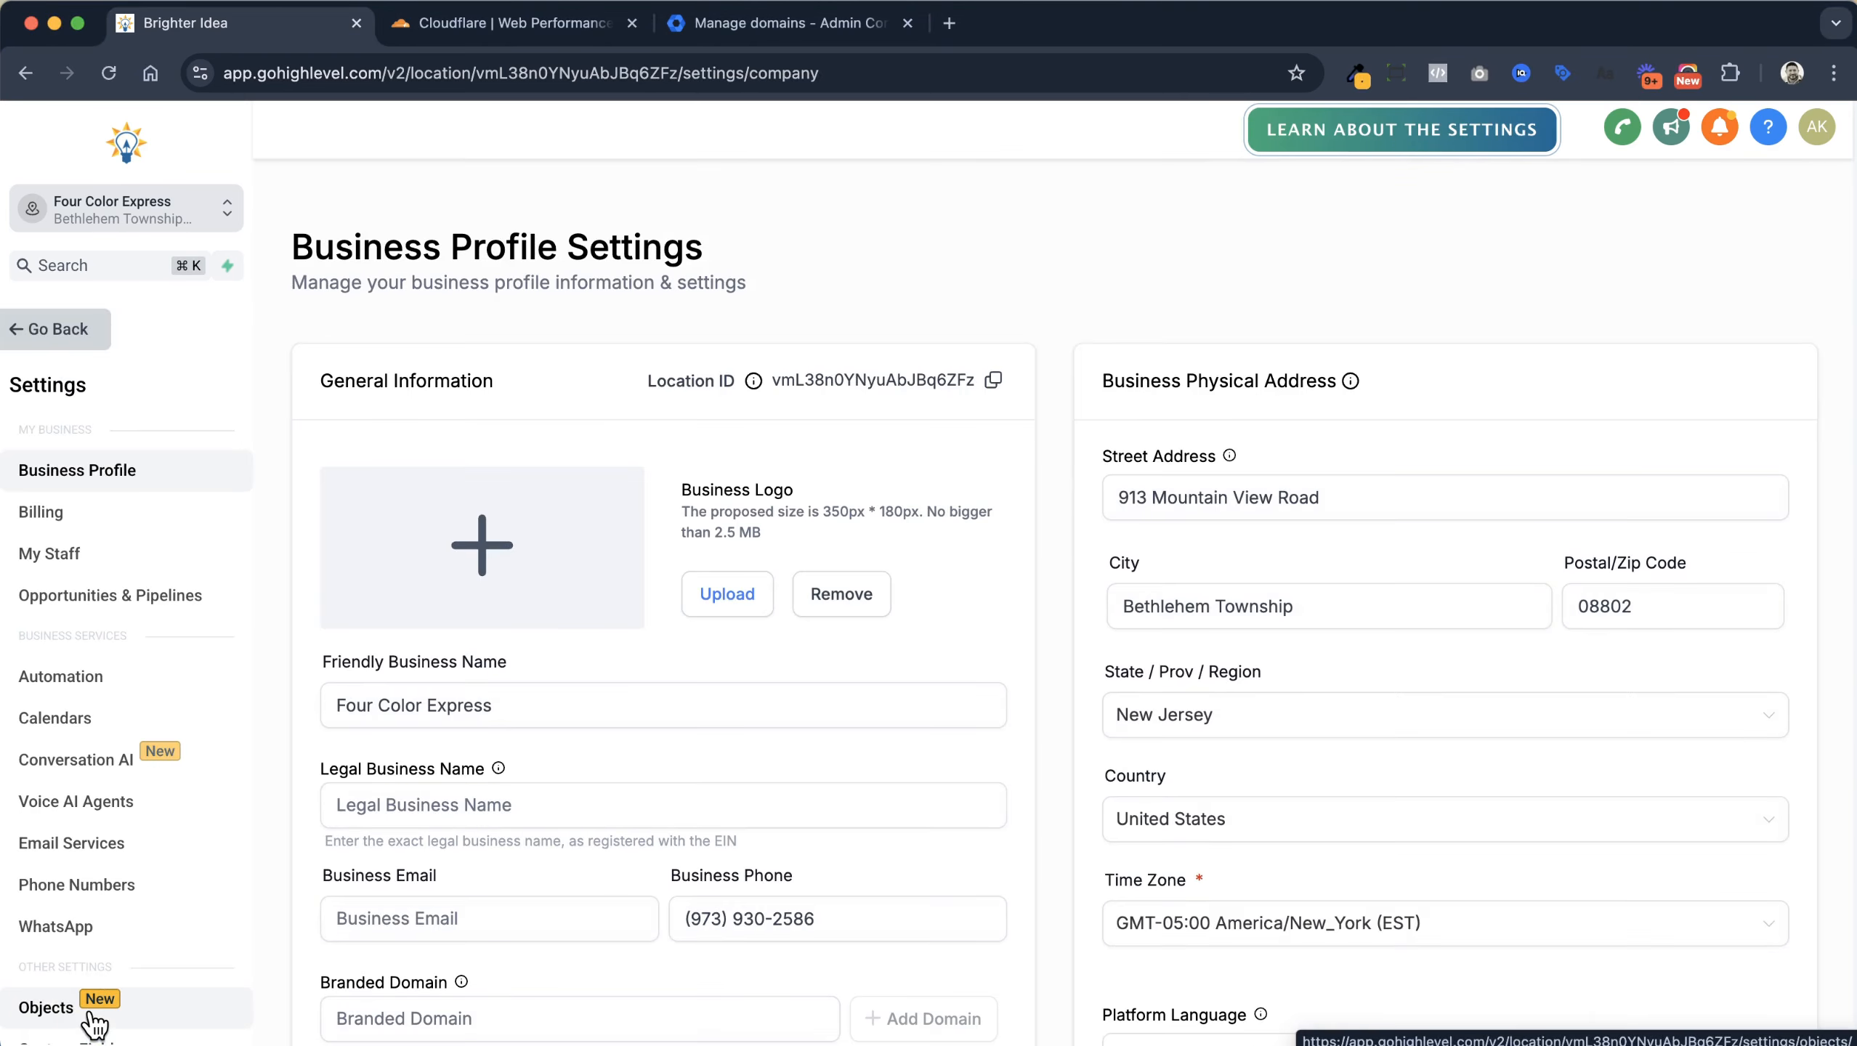
{"action": "left_click", "coordinate": [79, 849]}
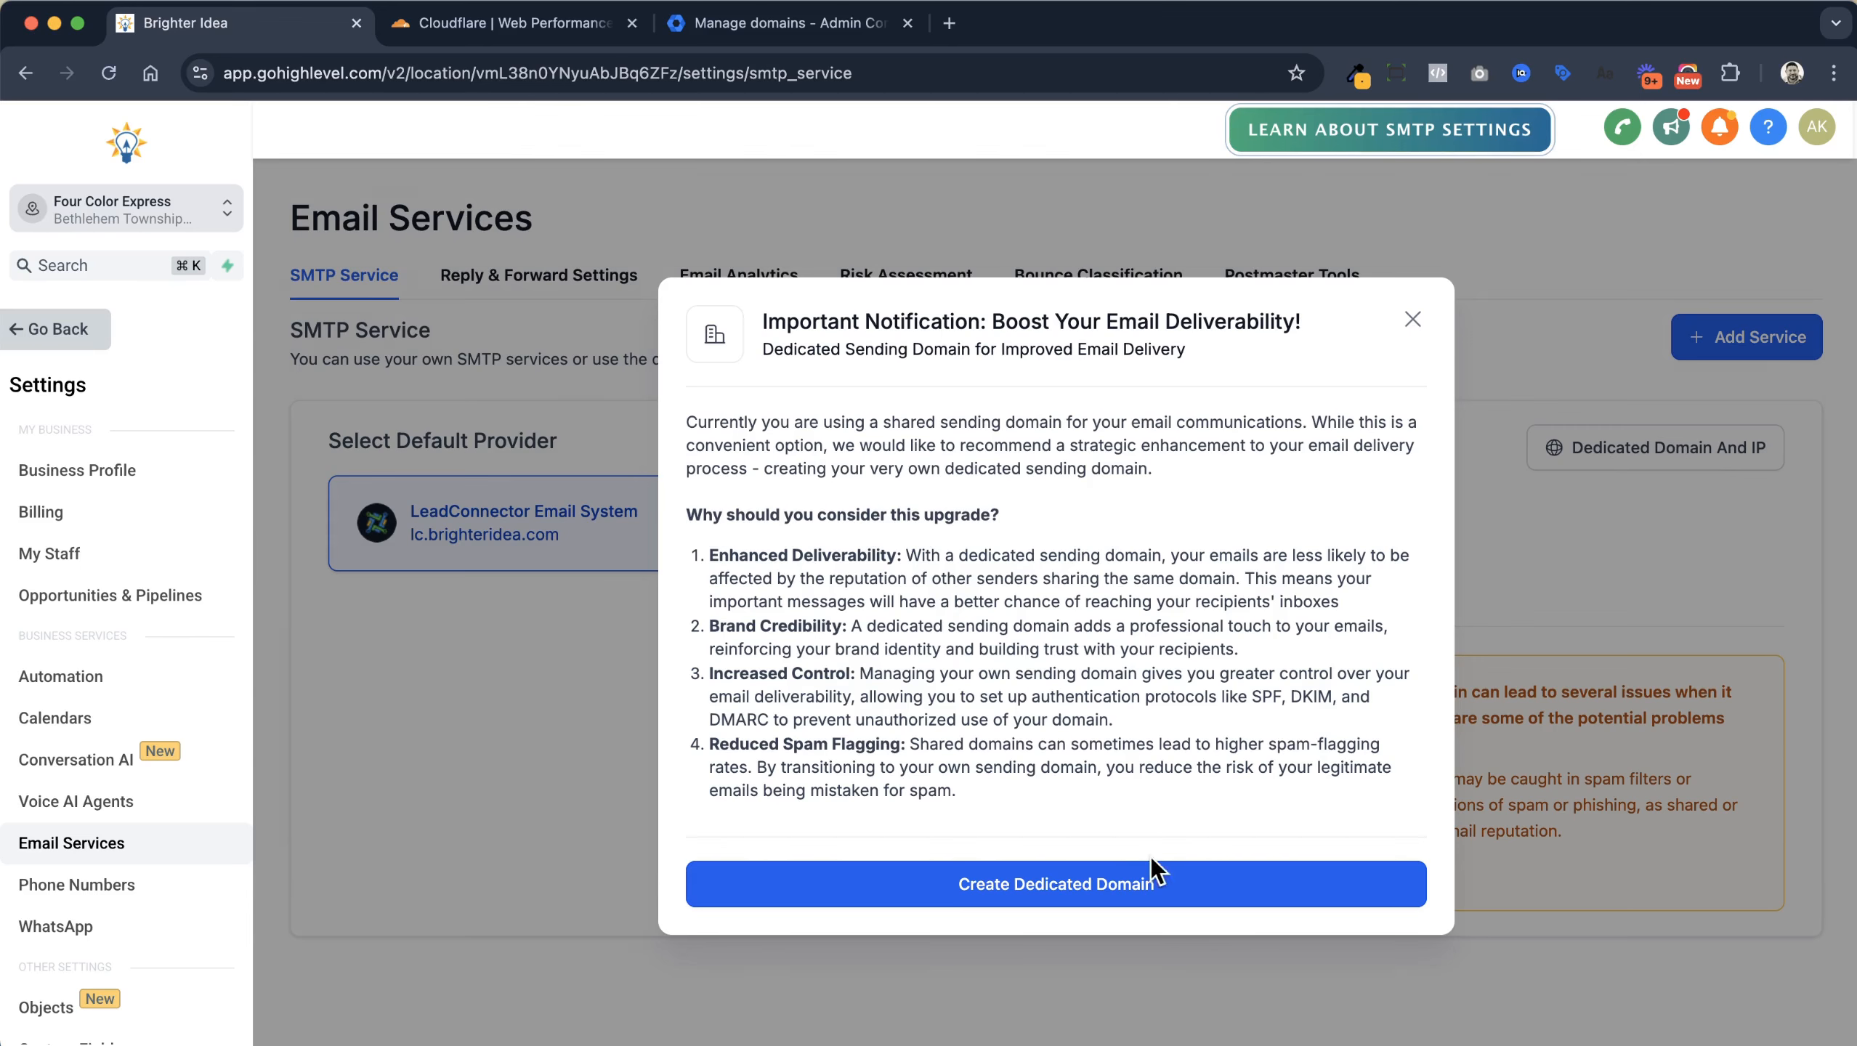
{"action": "left_click", "coordinate": [1142, 888]}
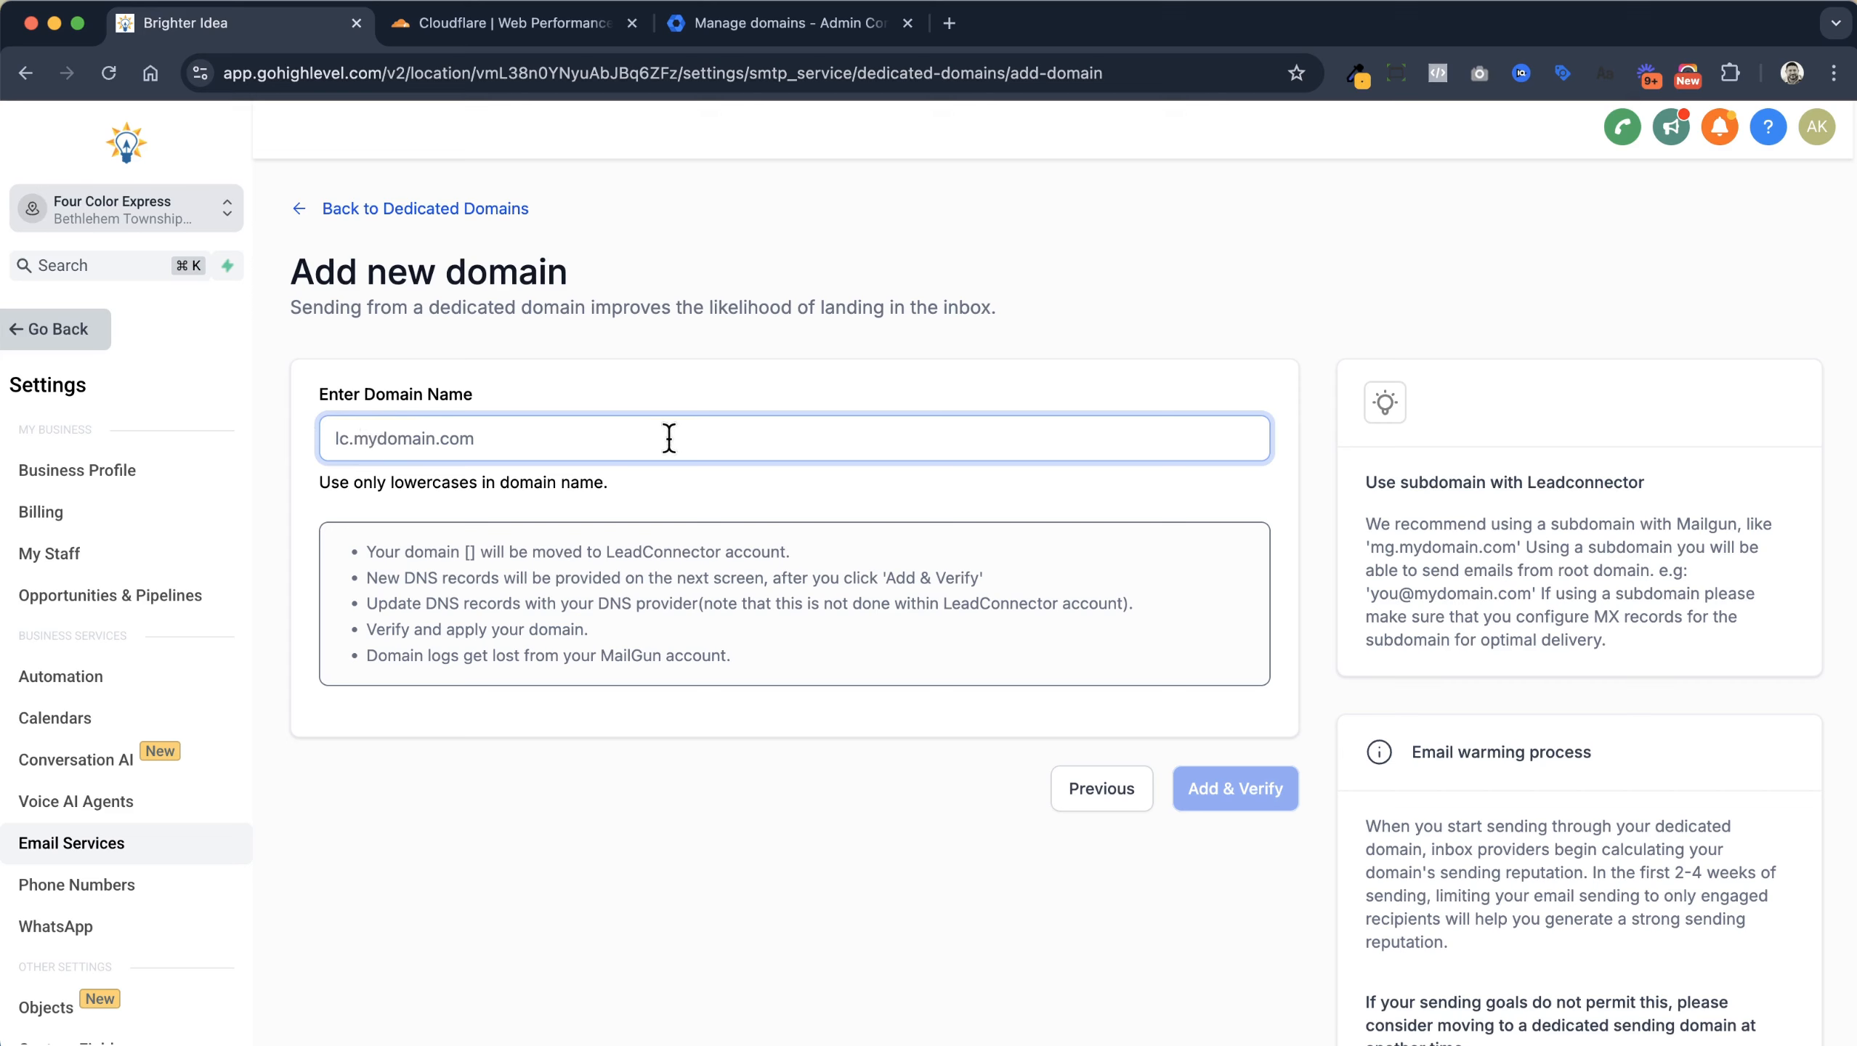
Enter lc.fourcolorexpress.com as the domain name and submit it with Add & Verify
{"action": "type", "text": "l"}
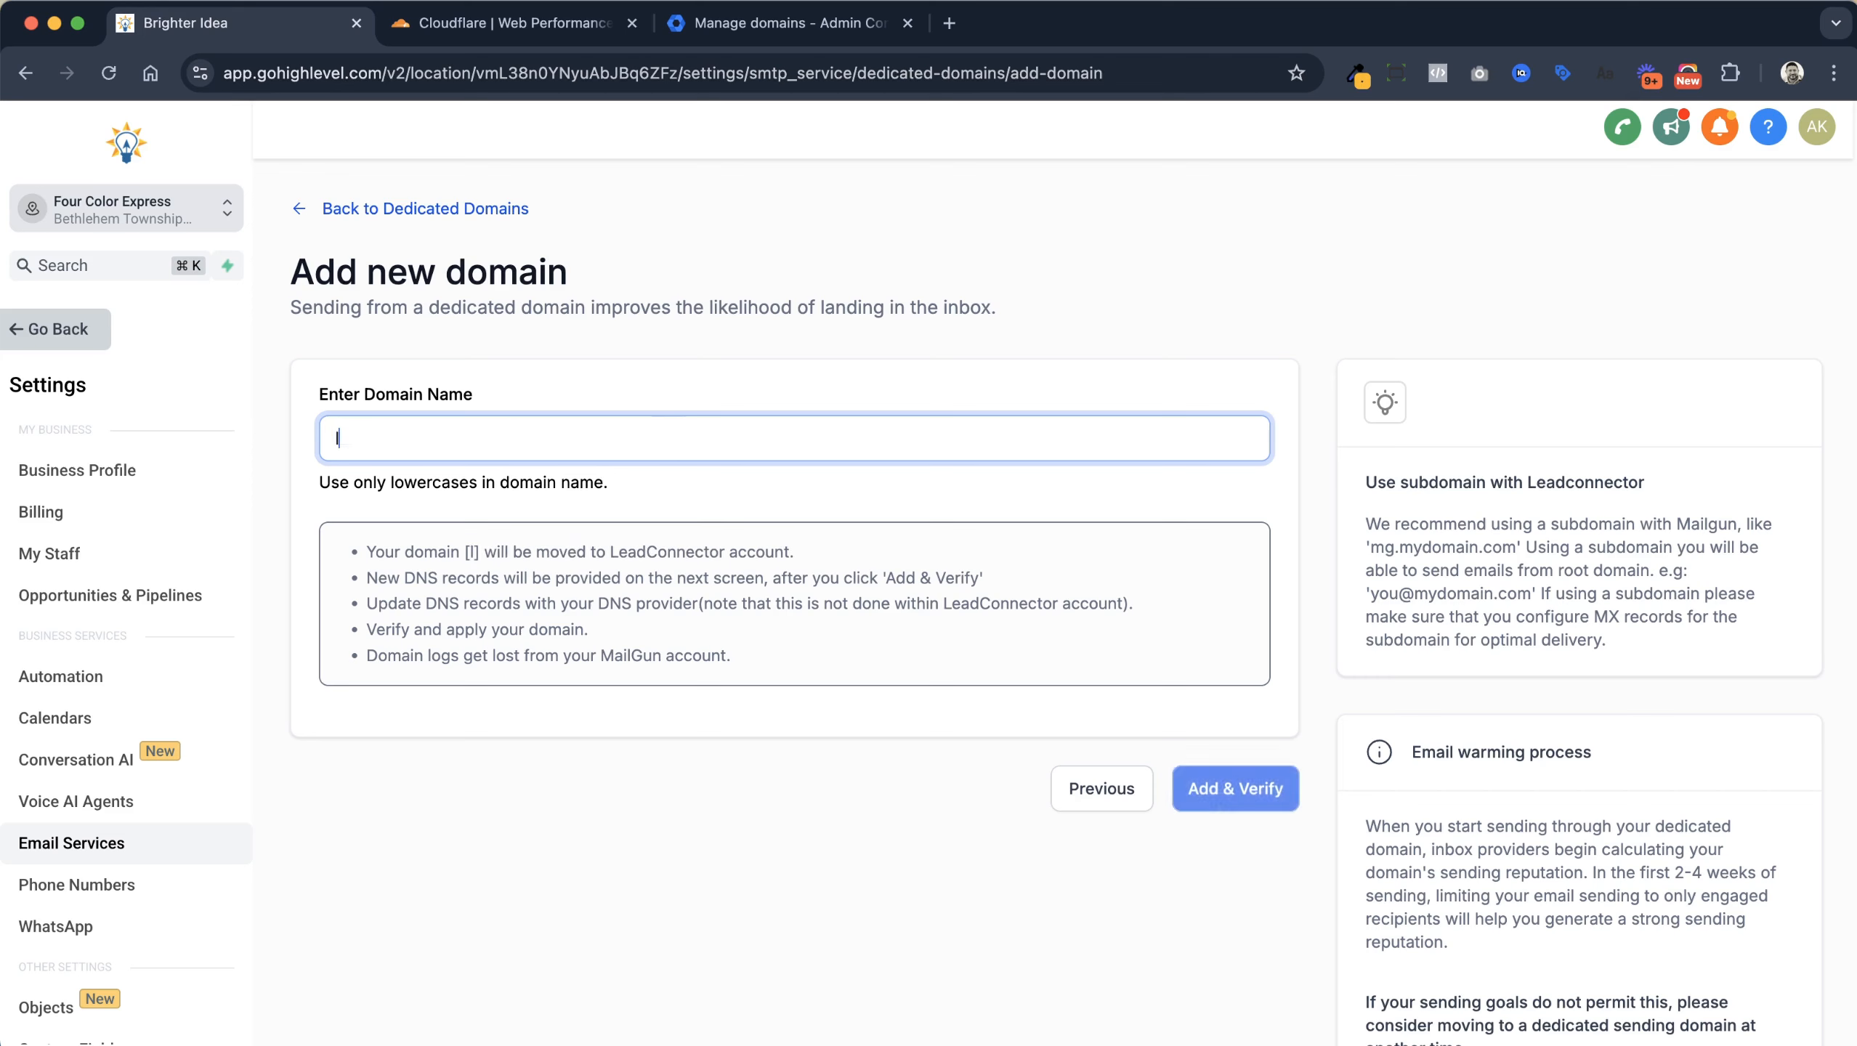
{"action": "type", "text": "c."}
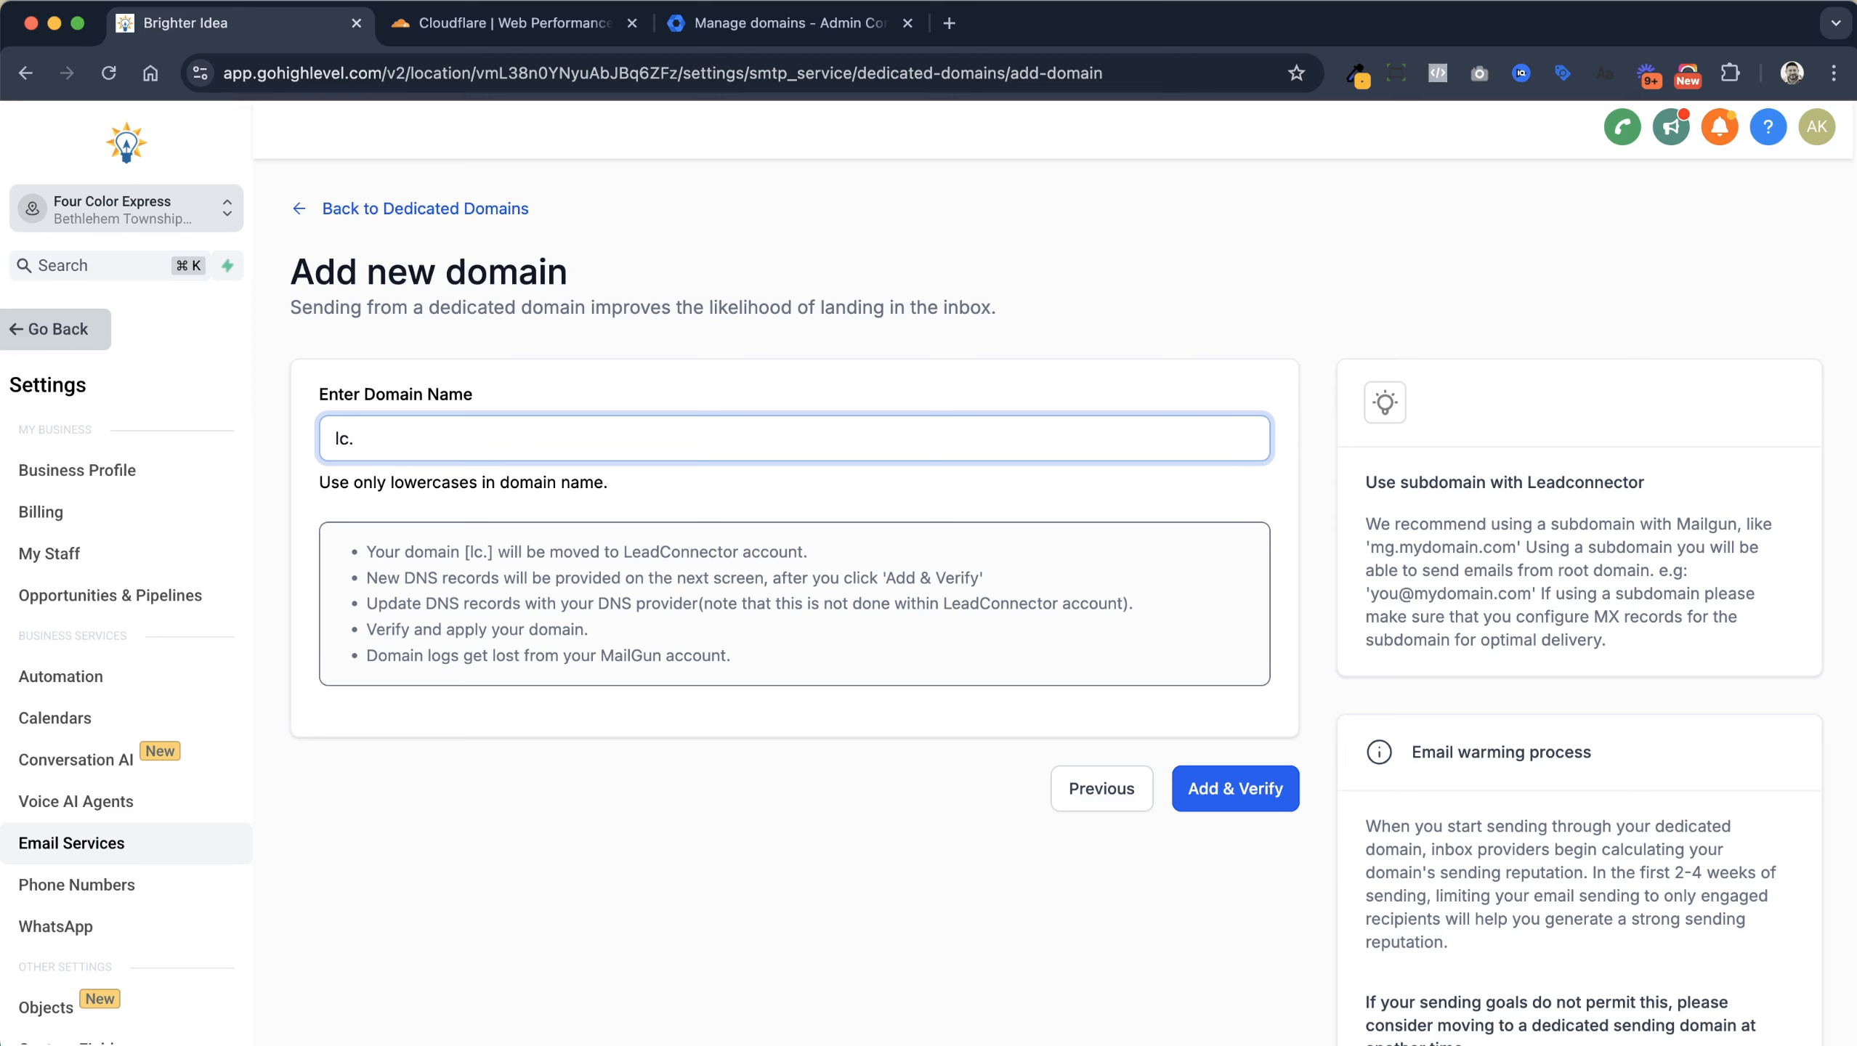
{"action": "type", "text": "fourcolorexpress.com"}
{"action": "scroll", "coordinate": [1342, 835], "scroll_direction": "down", "scroll_amount": 1}
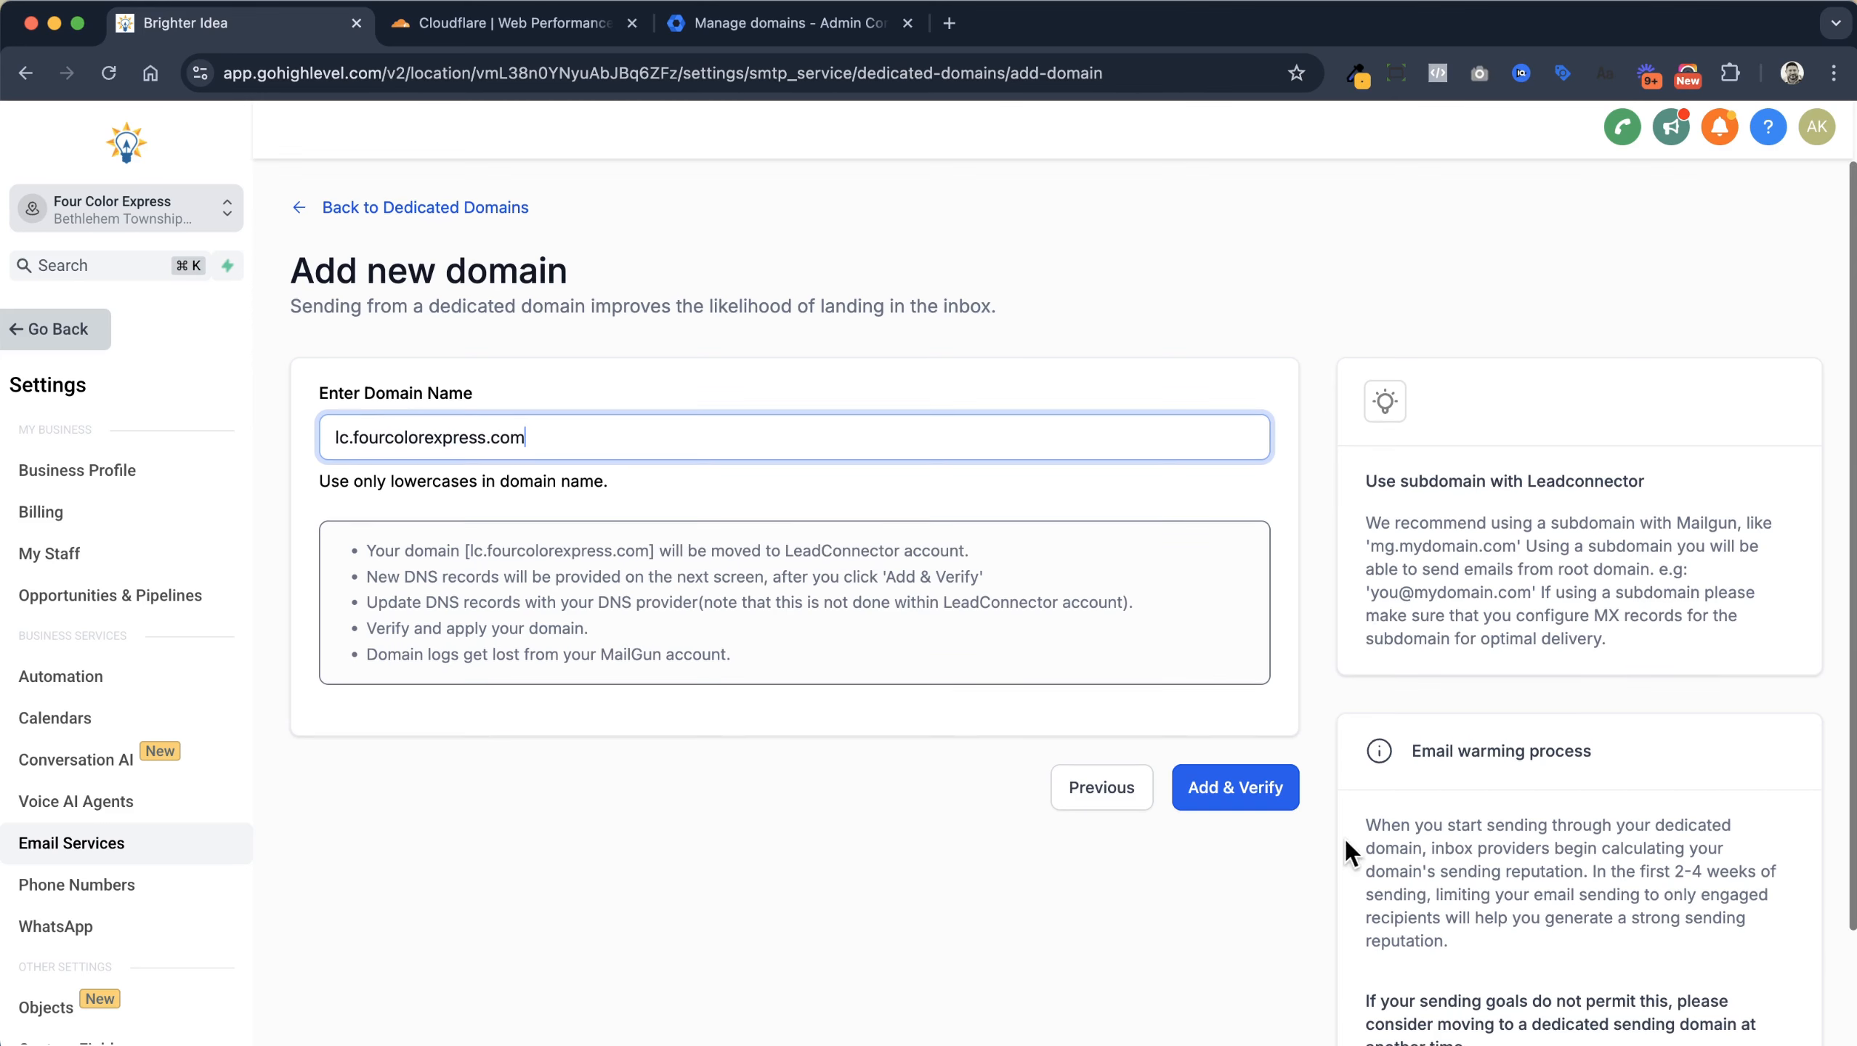
{"action": "left_click", "coordinate": [1277, 796]}
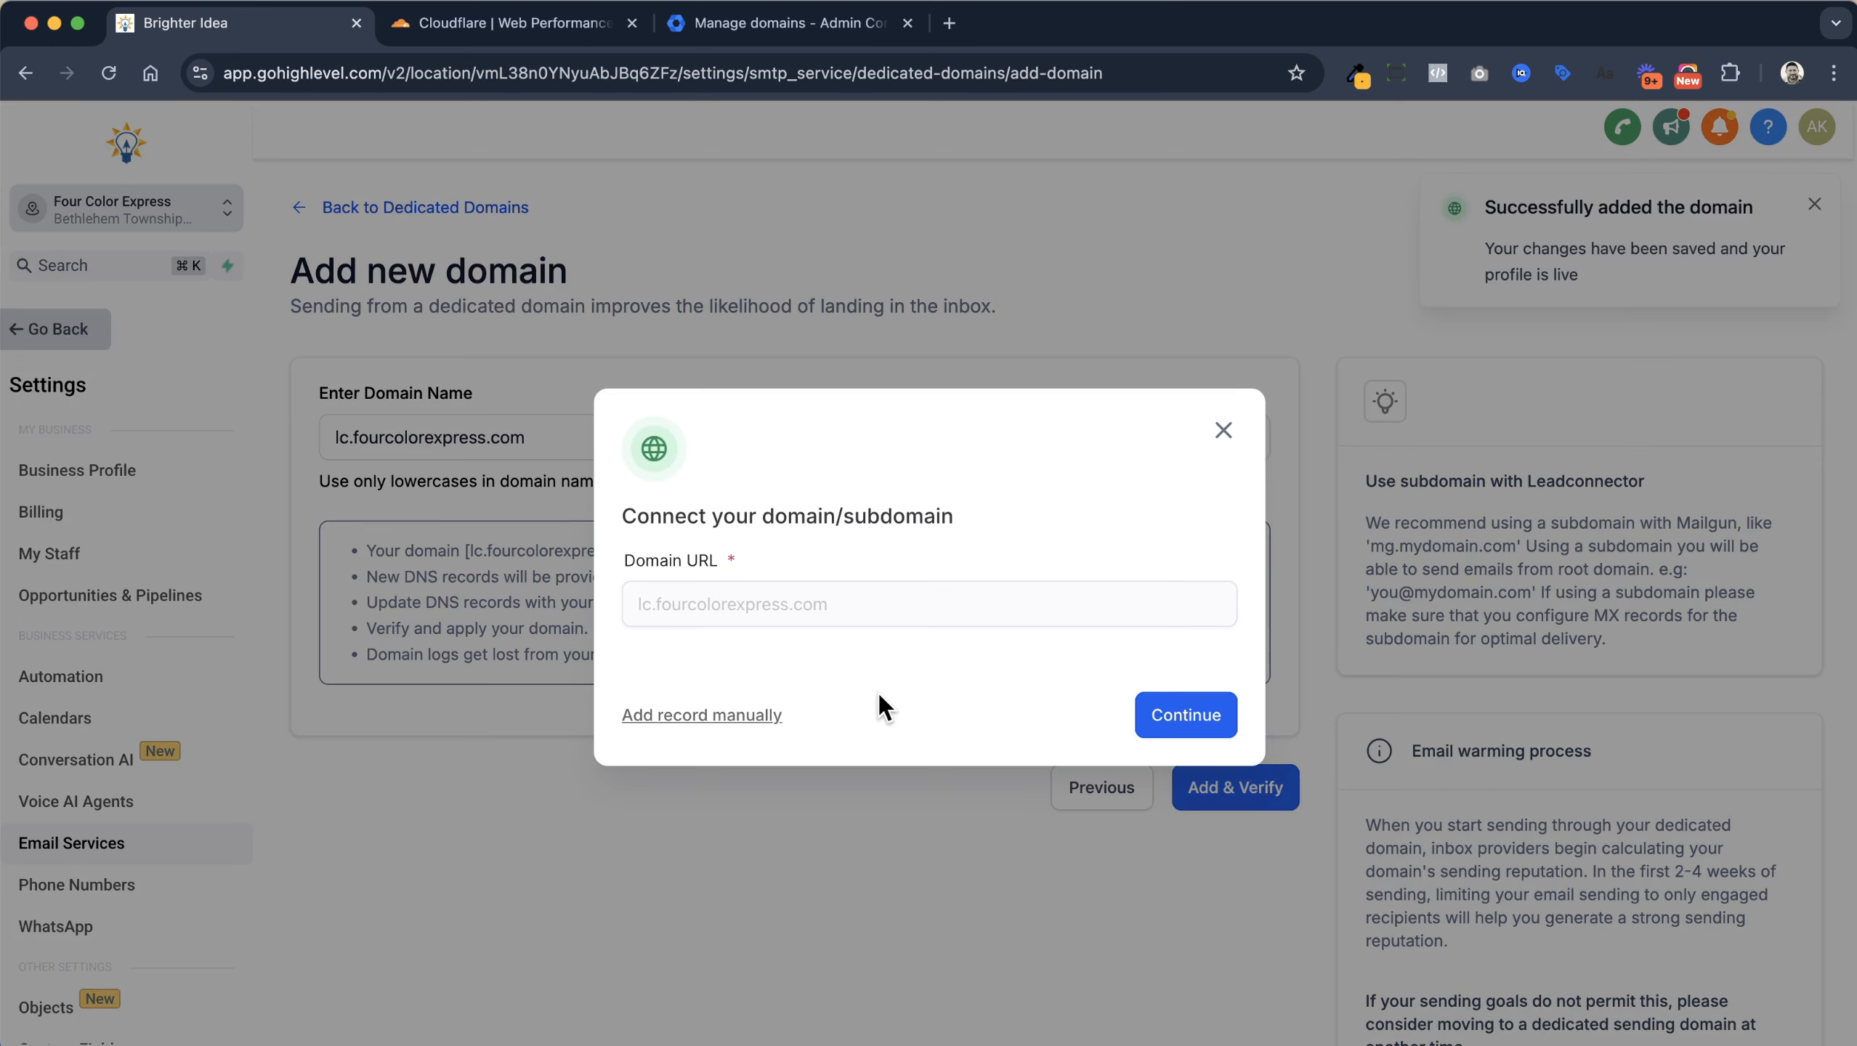
Continue connecting the domain, then back out of the Cloudflare authorization step
{"action": "left_click", "coordinate": [1210, 737]}
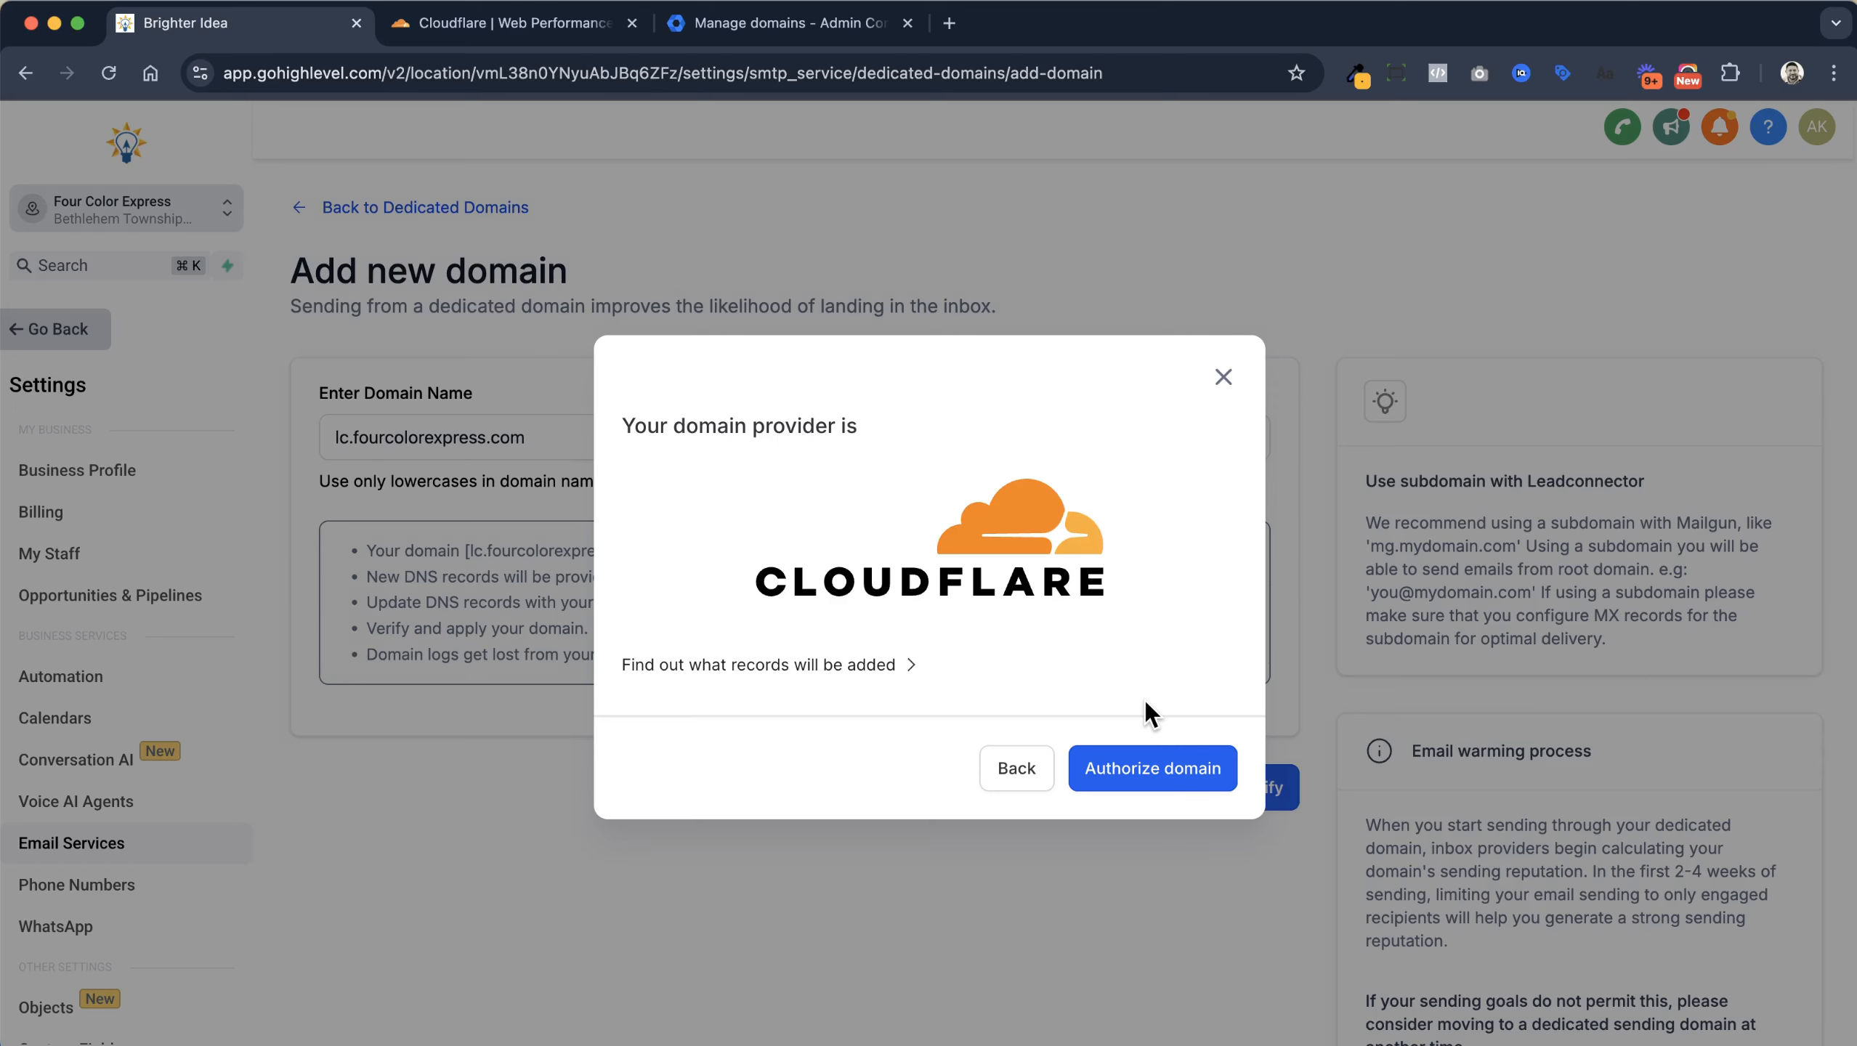
{"action": "left_click", "coordinate": [1035, 773]}
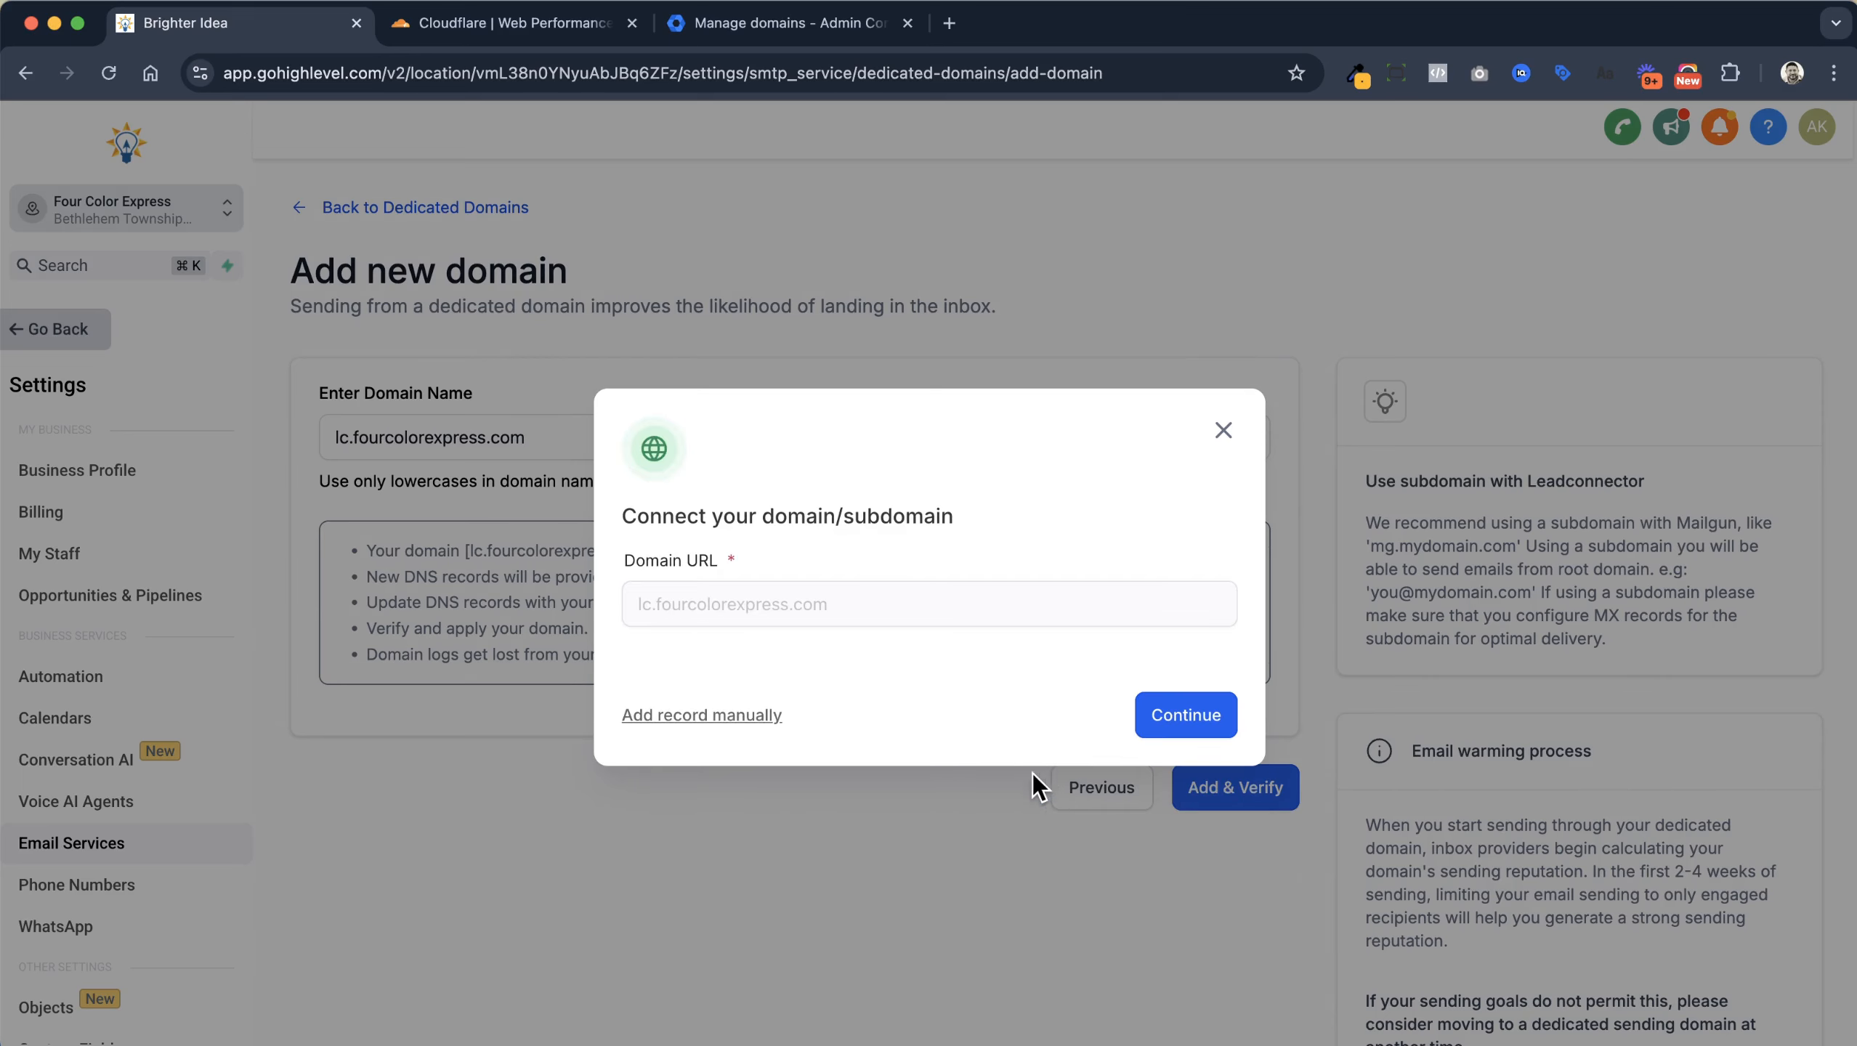
Show GoHighLevel's manual DNS records and start a new record in Cloudflare DNS
{"action": "left_click", "coordinate": [685, 718]}
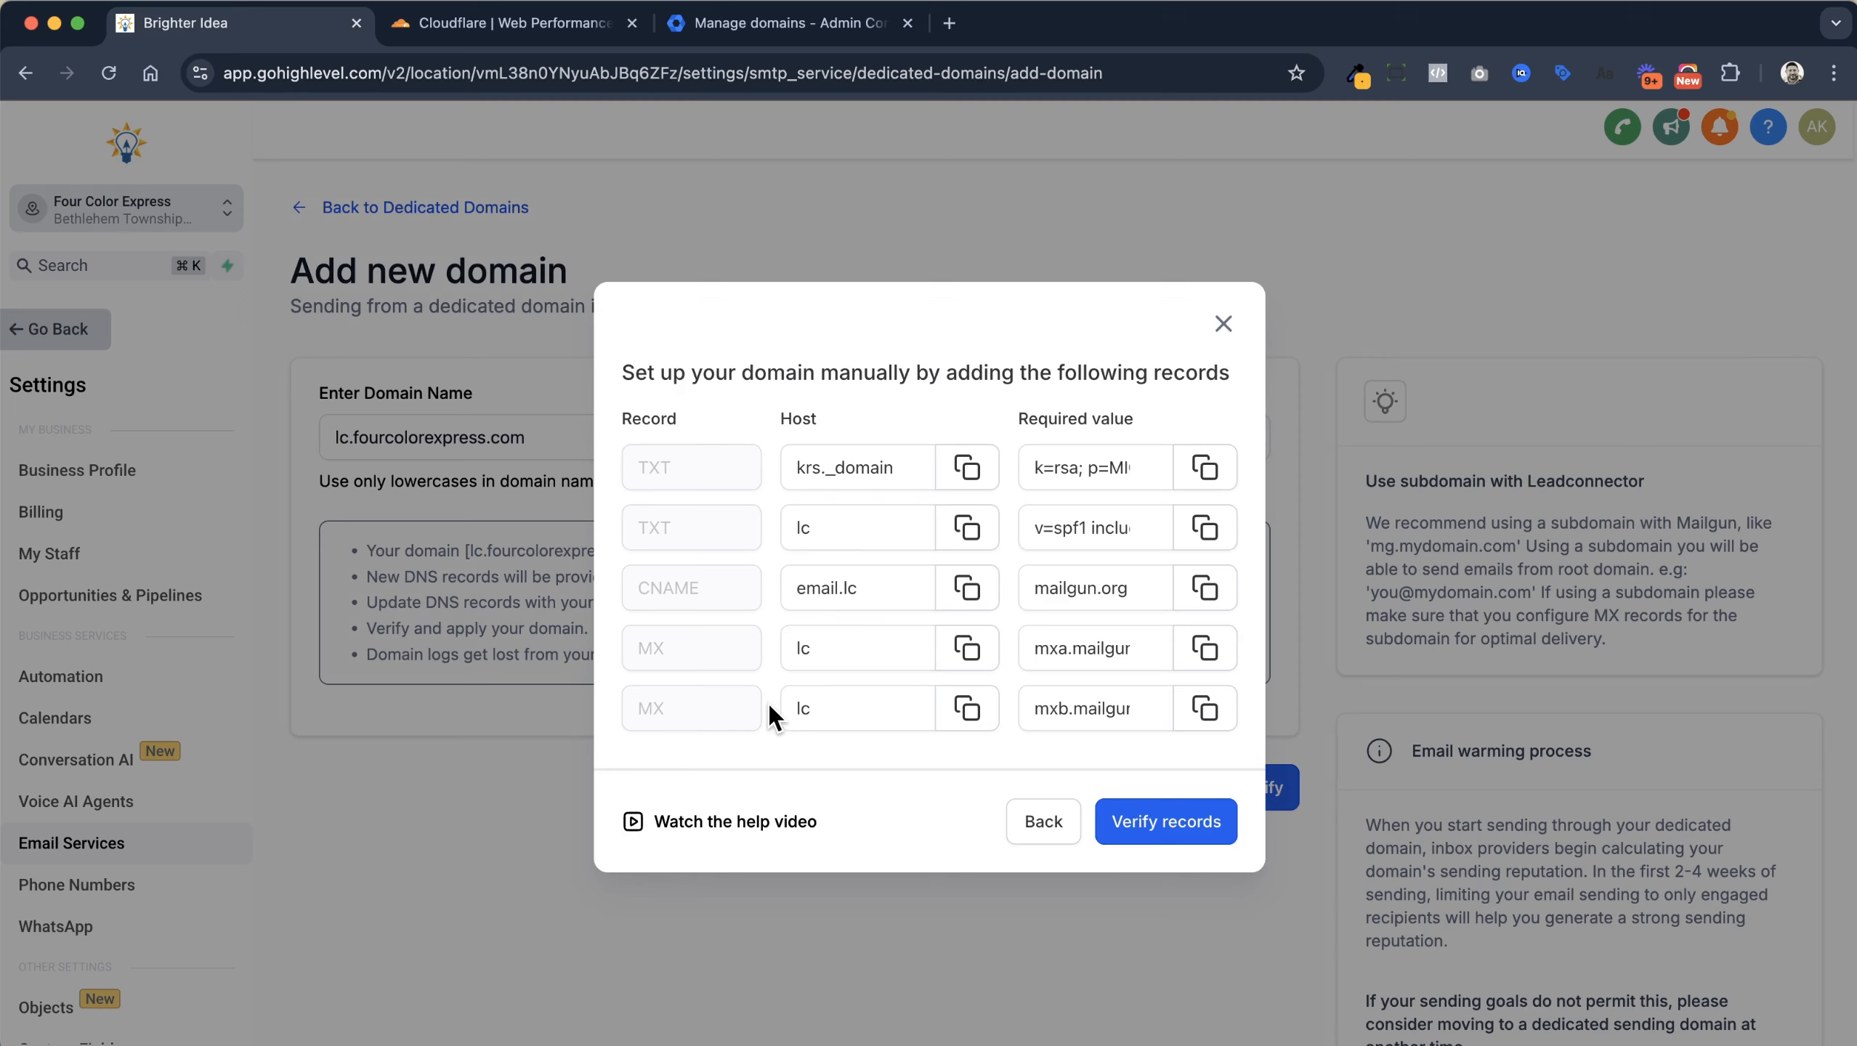
{"action": "left_click", "coordinate": [557, 25]}
{"action": "left_click", "coordinate": [1679, 616]}
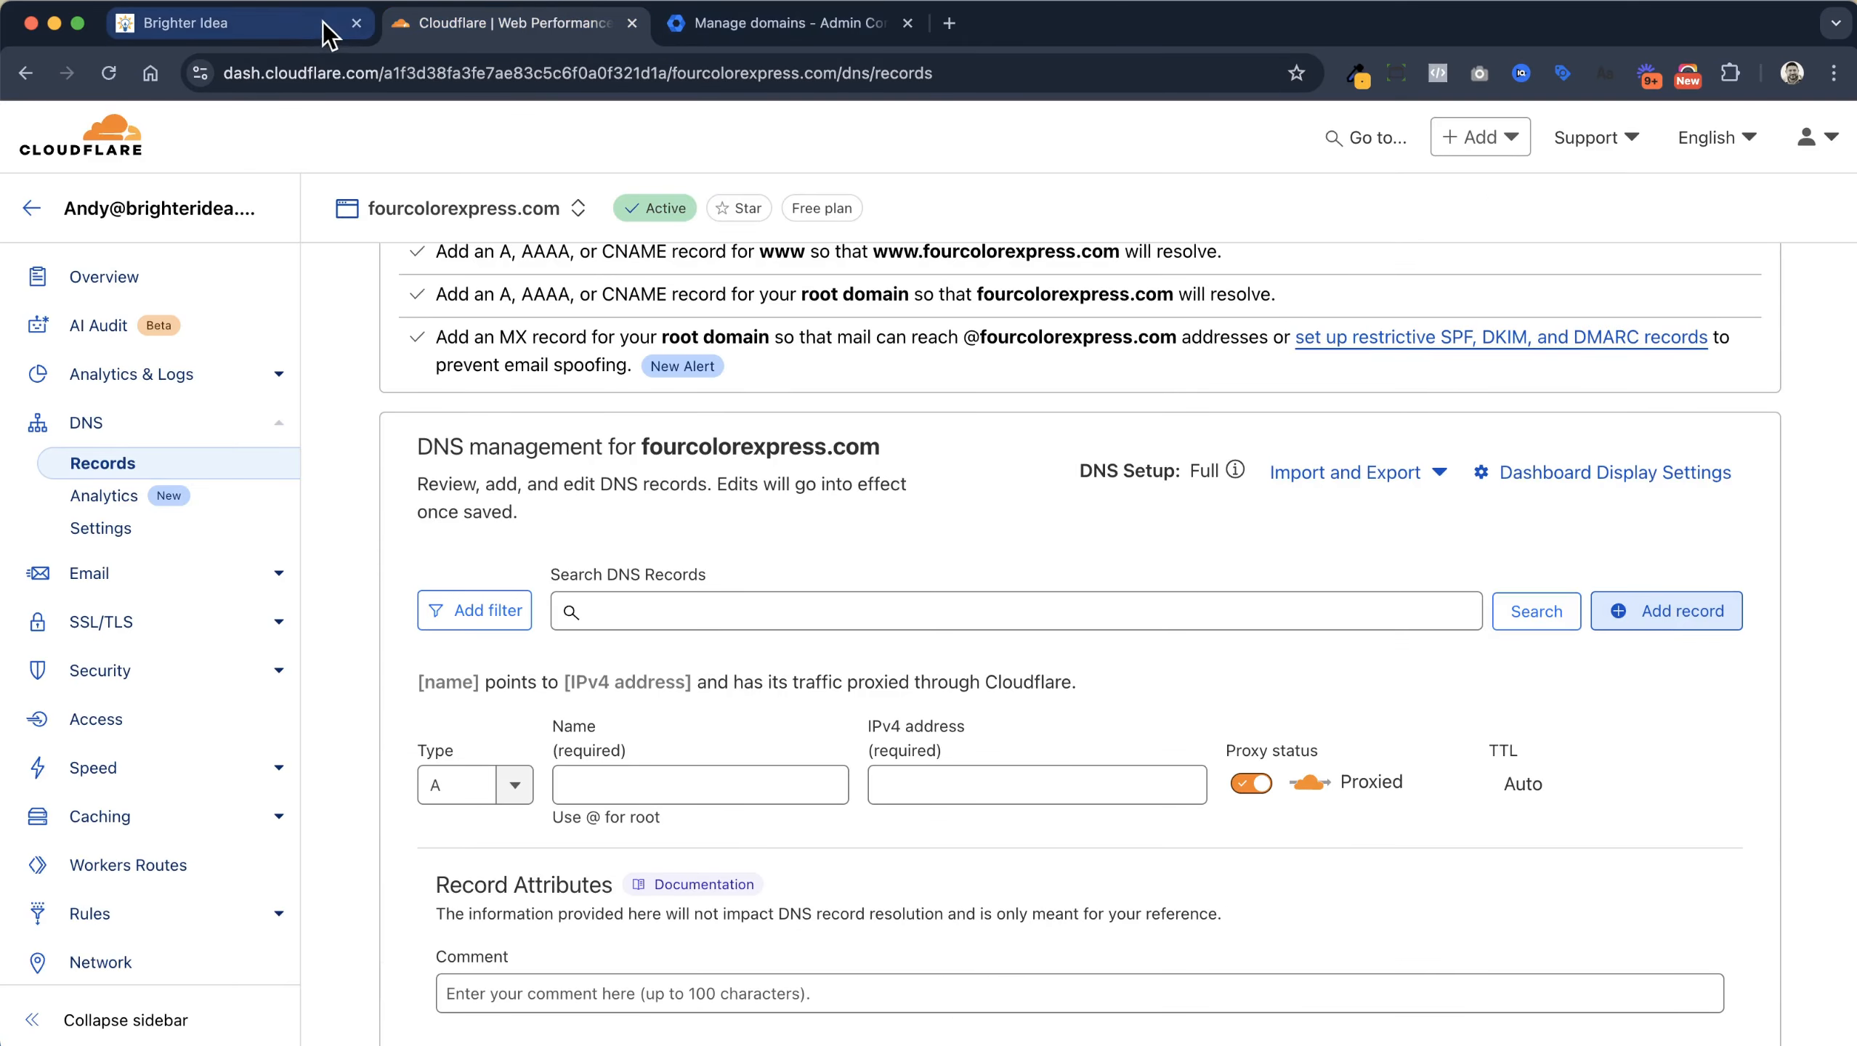
{"action": "left_click", "coordinate": [287, 30]}
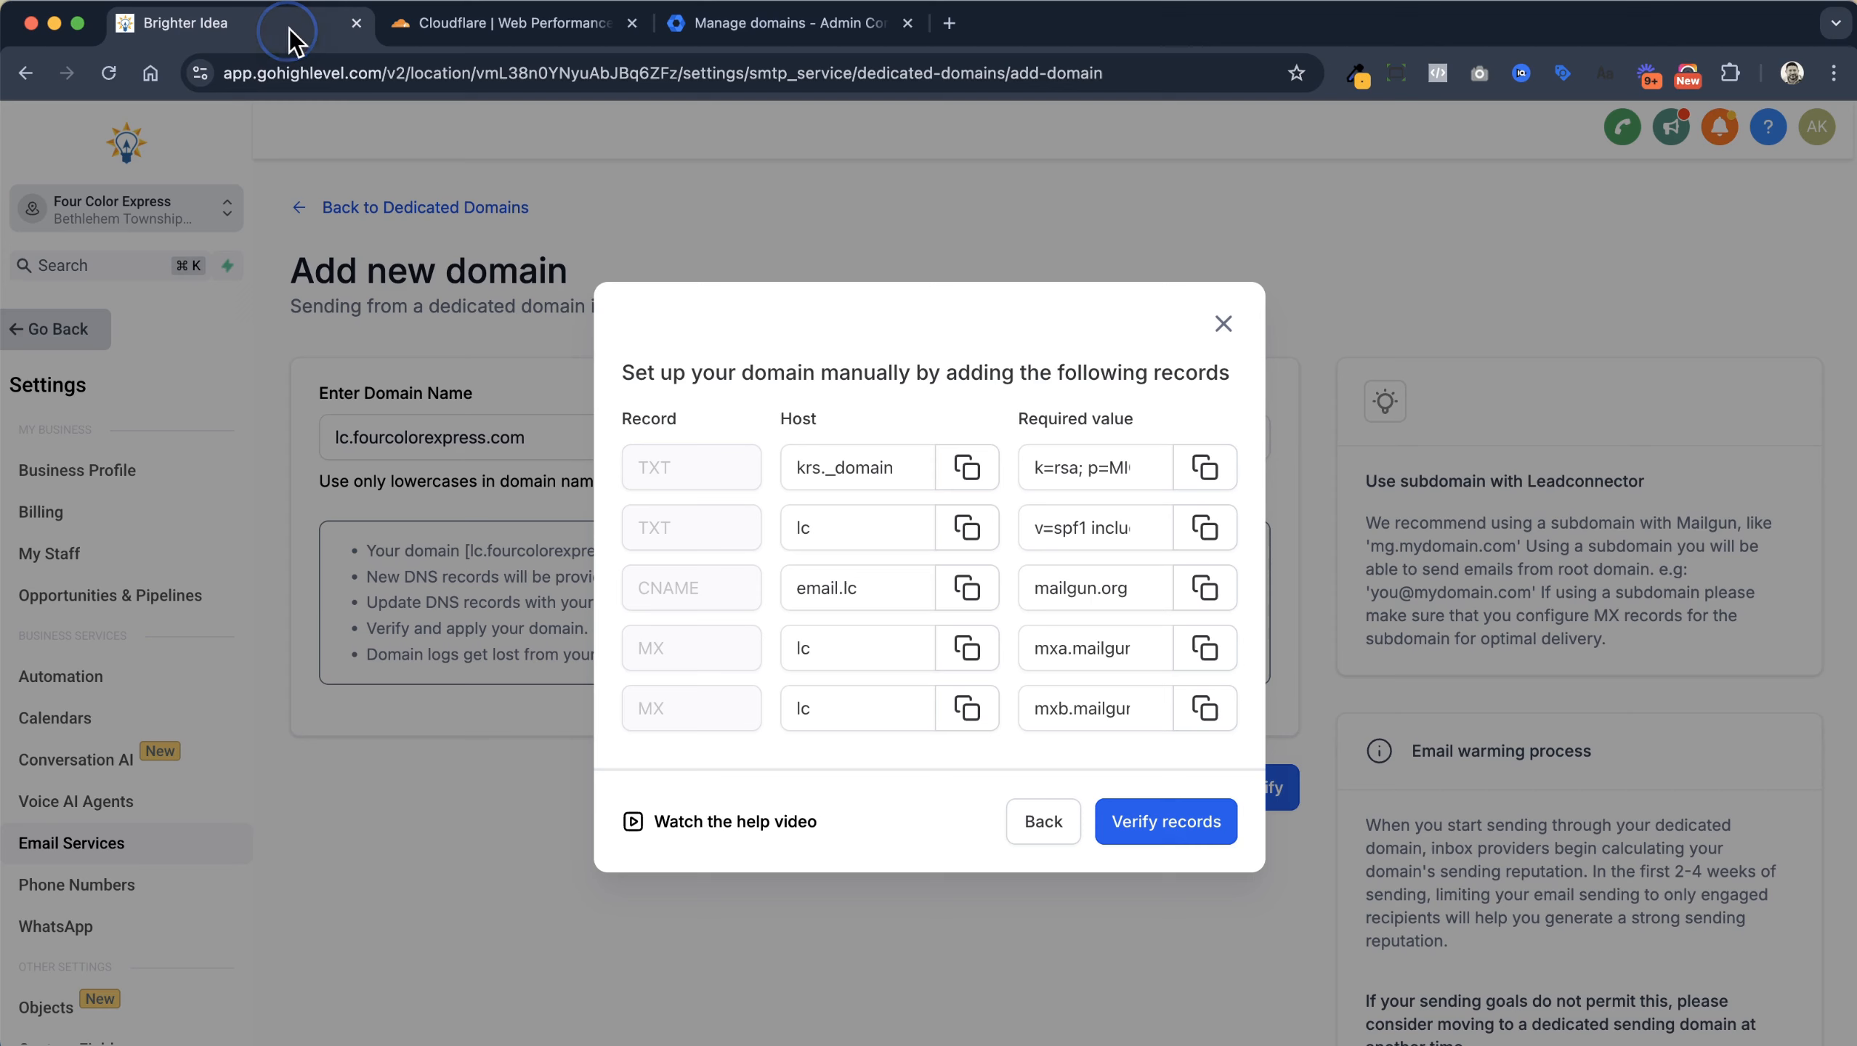
Make the new Cloudflare record a TXT record named with the copied krs._domainkey.lc host
{"action": "left_click", "coordinate": [966, 468]}
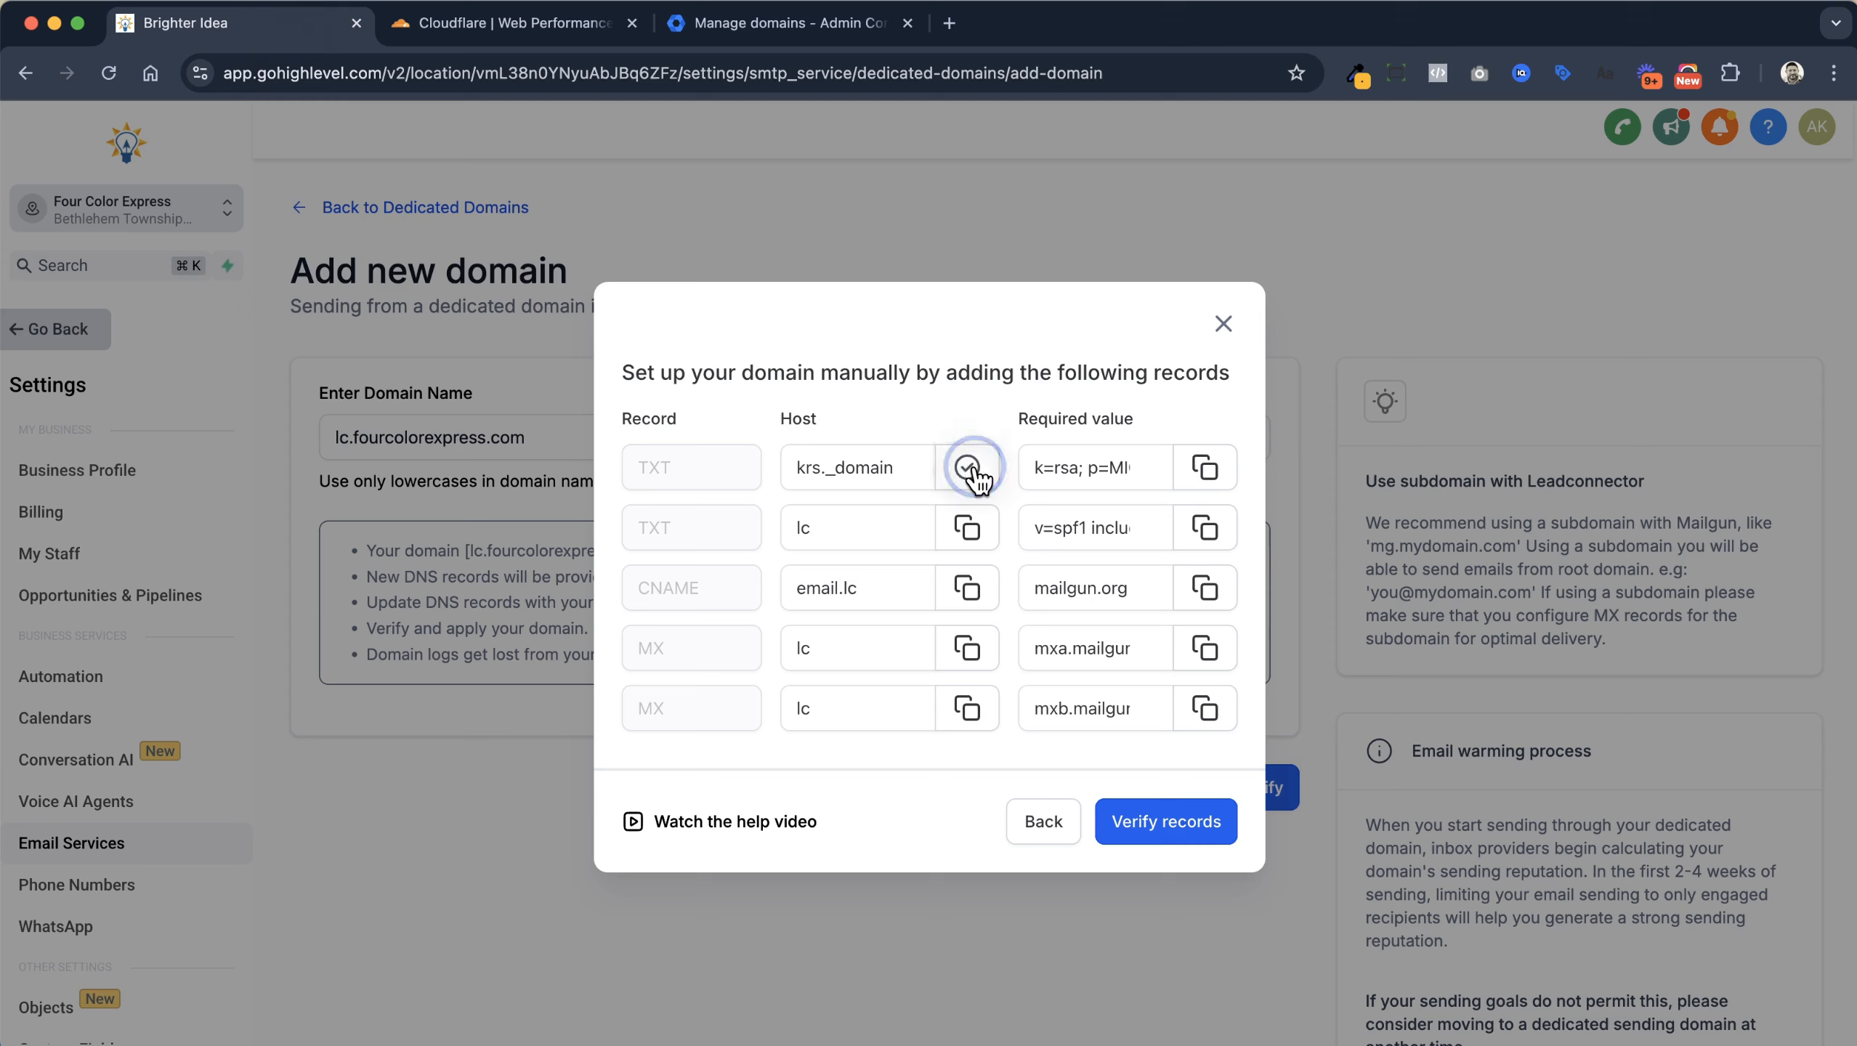
{"action": "left_click", "coordinate": [554, 23]}
{"action": "left_click", "coordinate": [447, 785]}
{"action": "scroll", "coordinate": [485, 881], "scroll_direction": "down", "scroll_amount": 10}
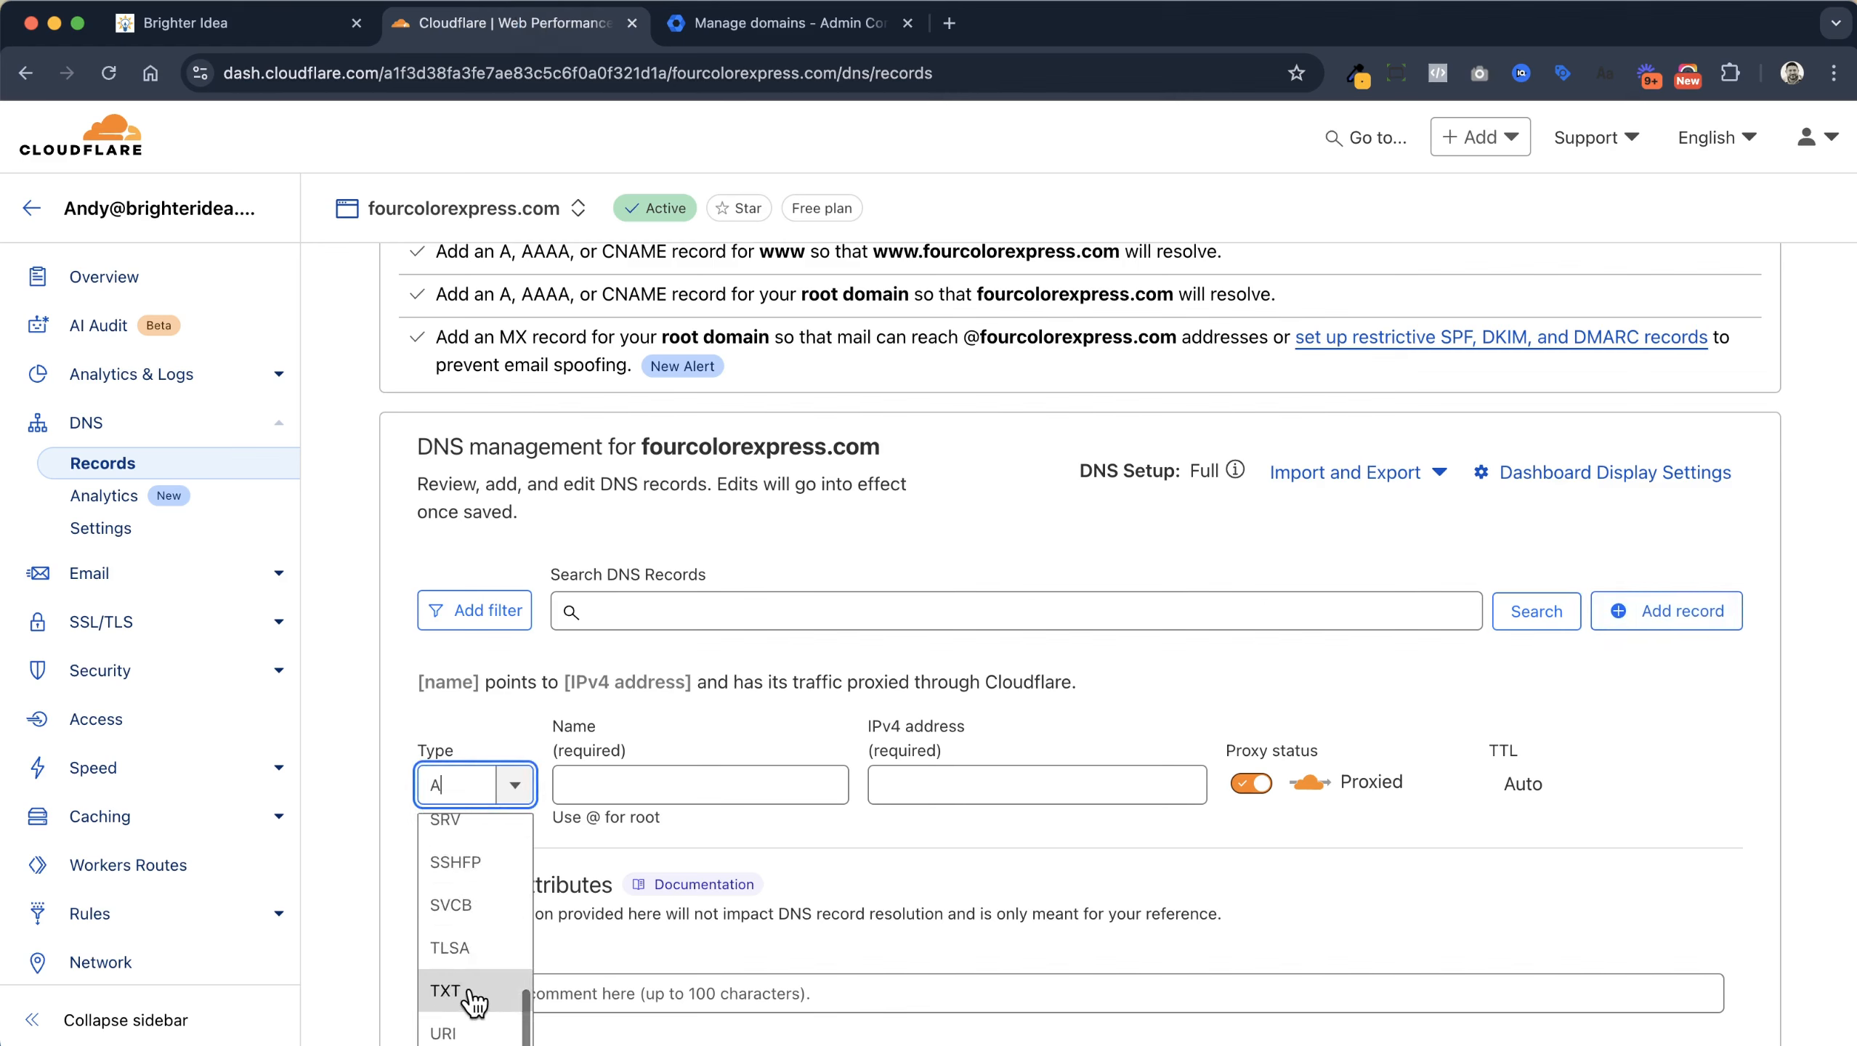
{"action": "left_click", "coordinate": [472, 1004]}
{"action": "left_click", "coordinate": [621, 790]}
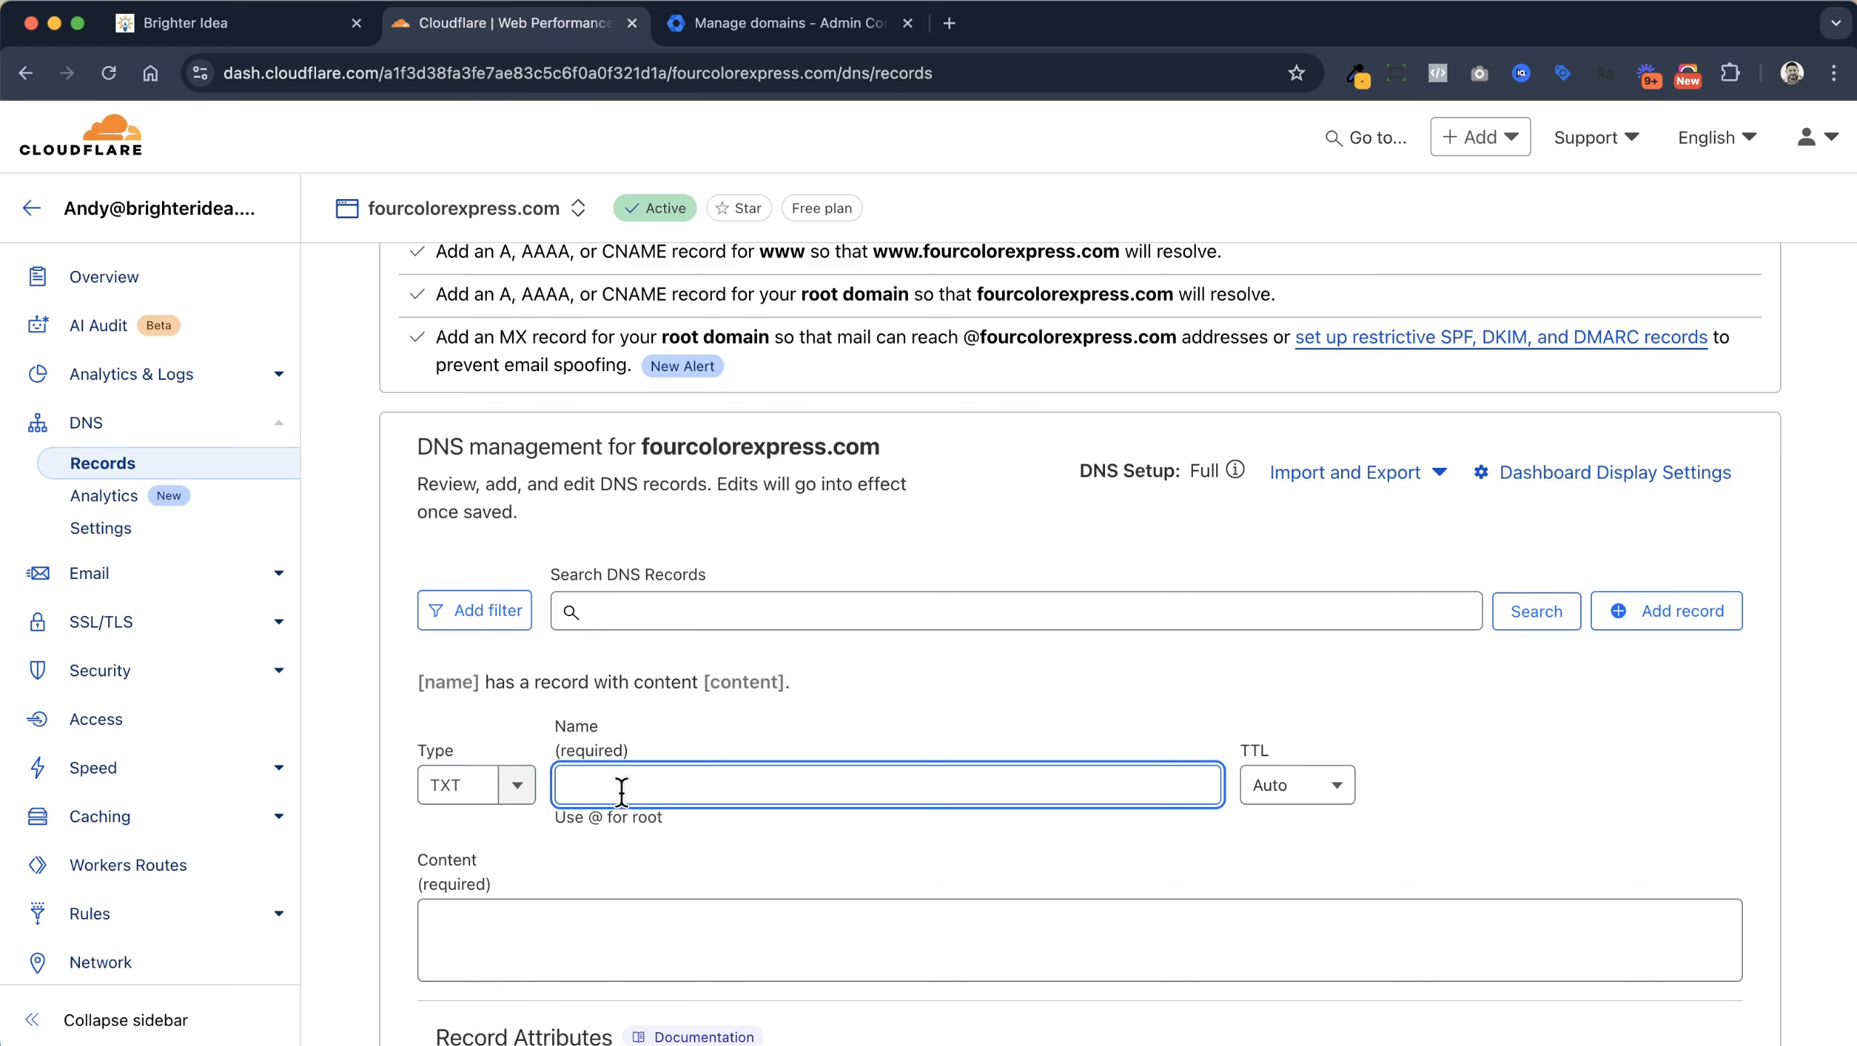
{"action": "key", "text": "super+v"}
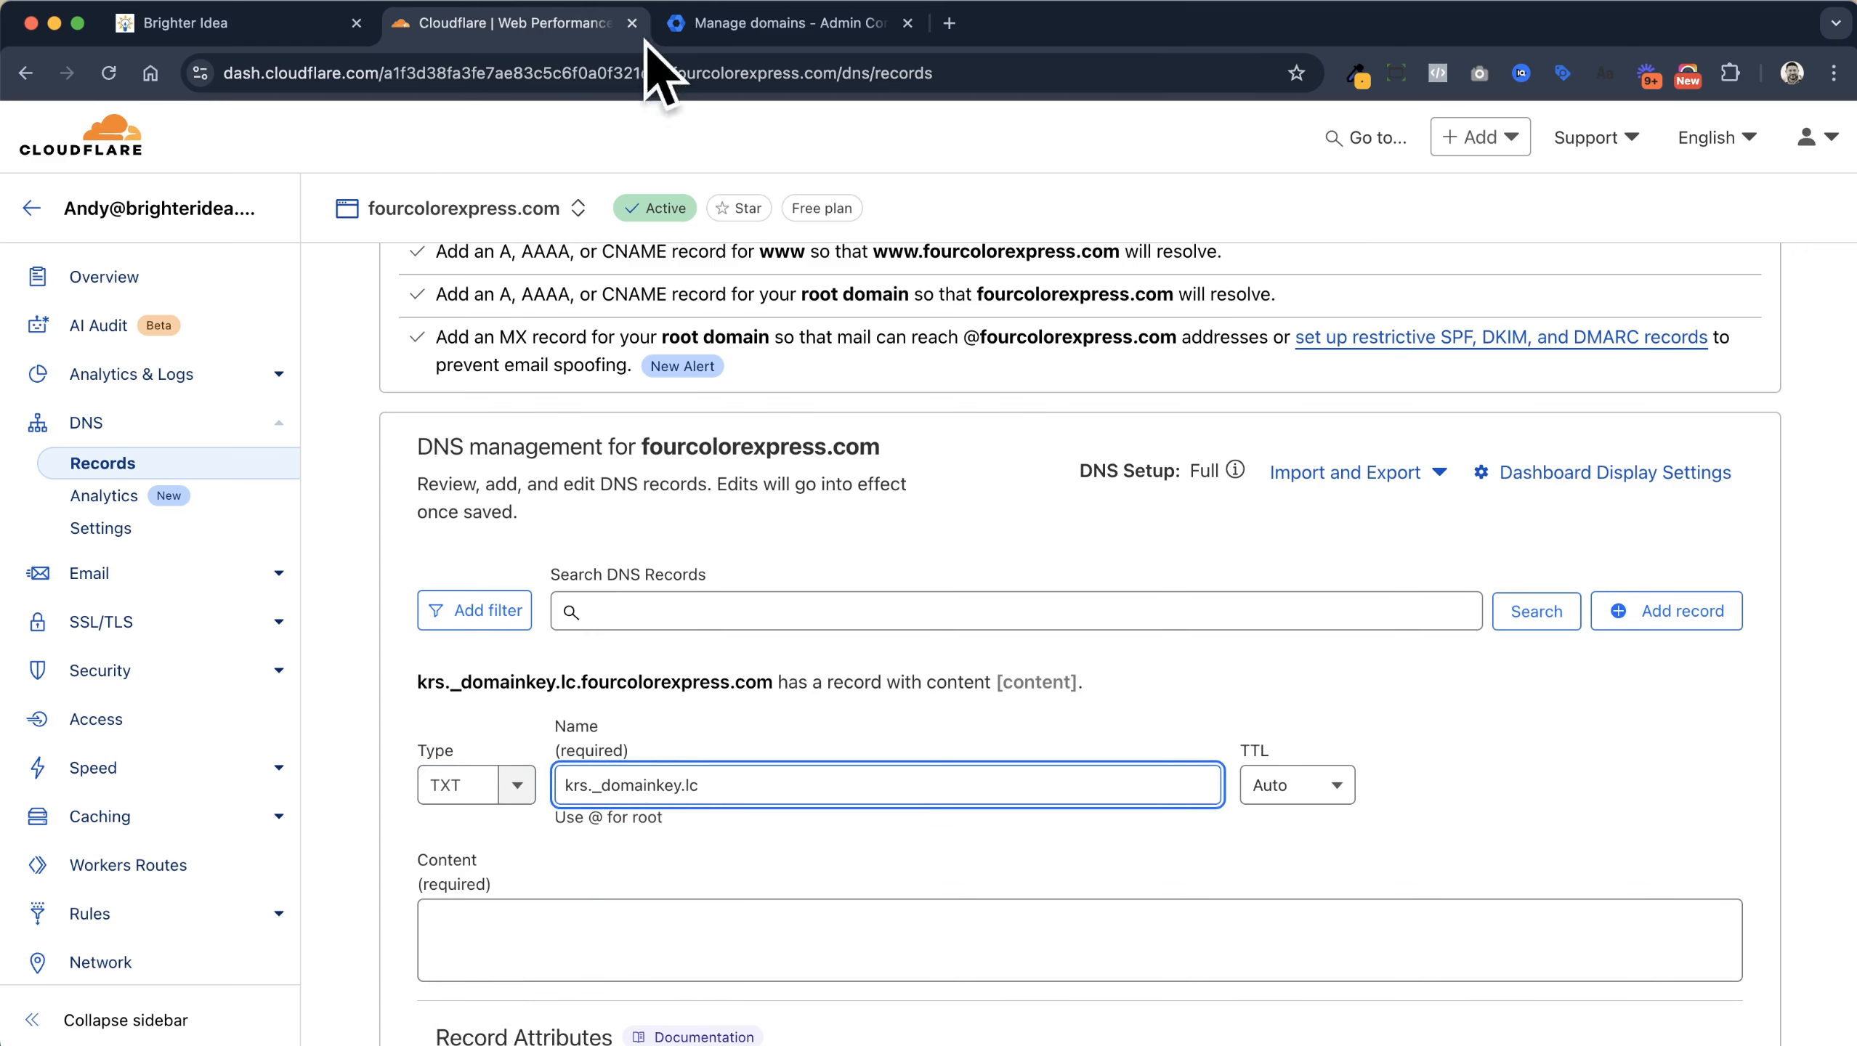
Paste the DKIM key from GoHighLevel as content and save the krs._domainkey.lc TXT record
{"action": "left_click", "coordinate": [287, 25]}
{"action": "left_click", "coordinate": [1206, 476]}
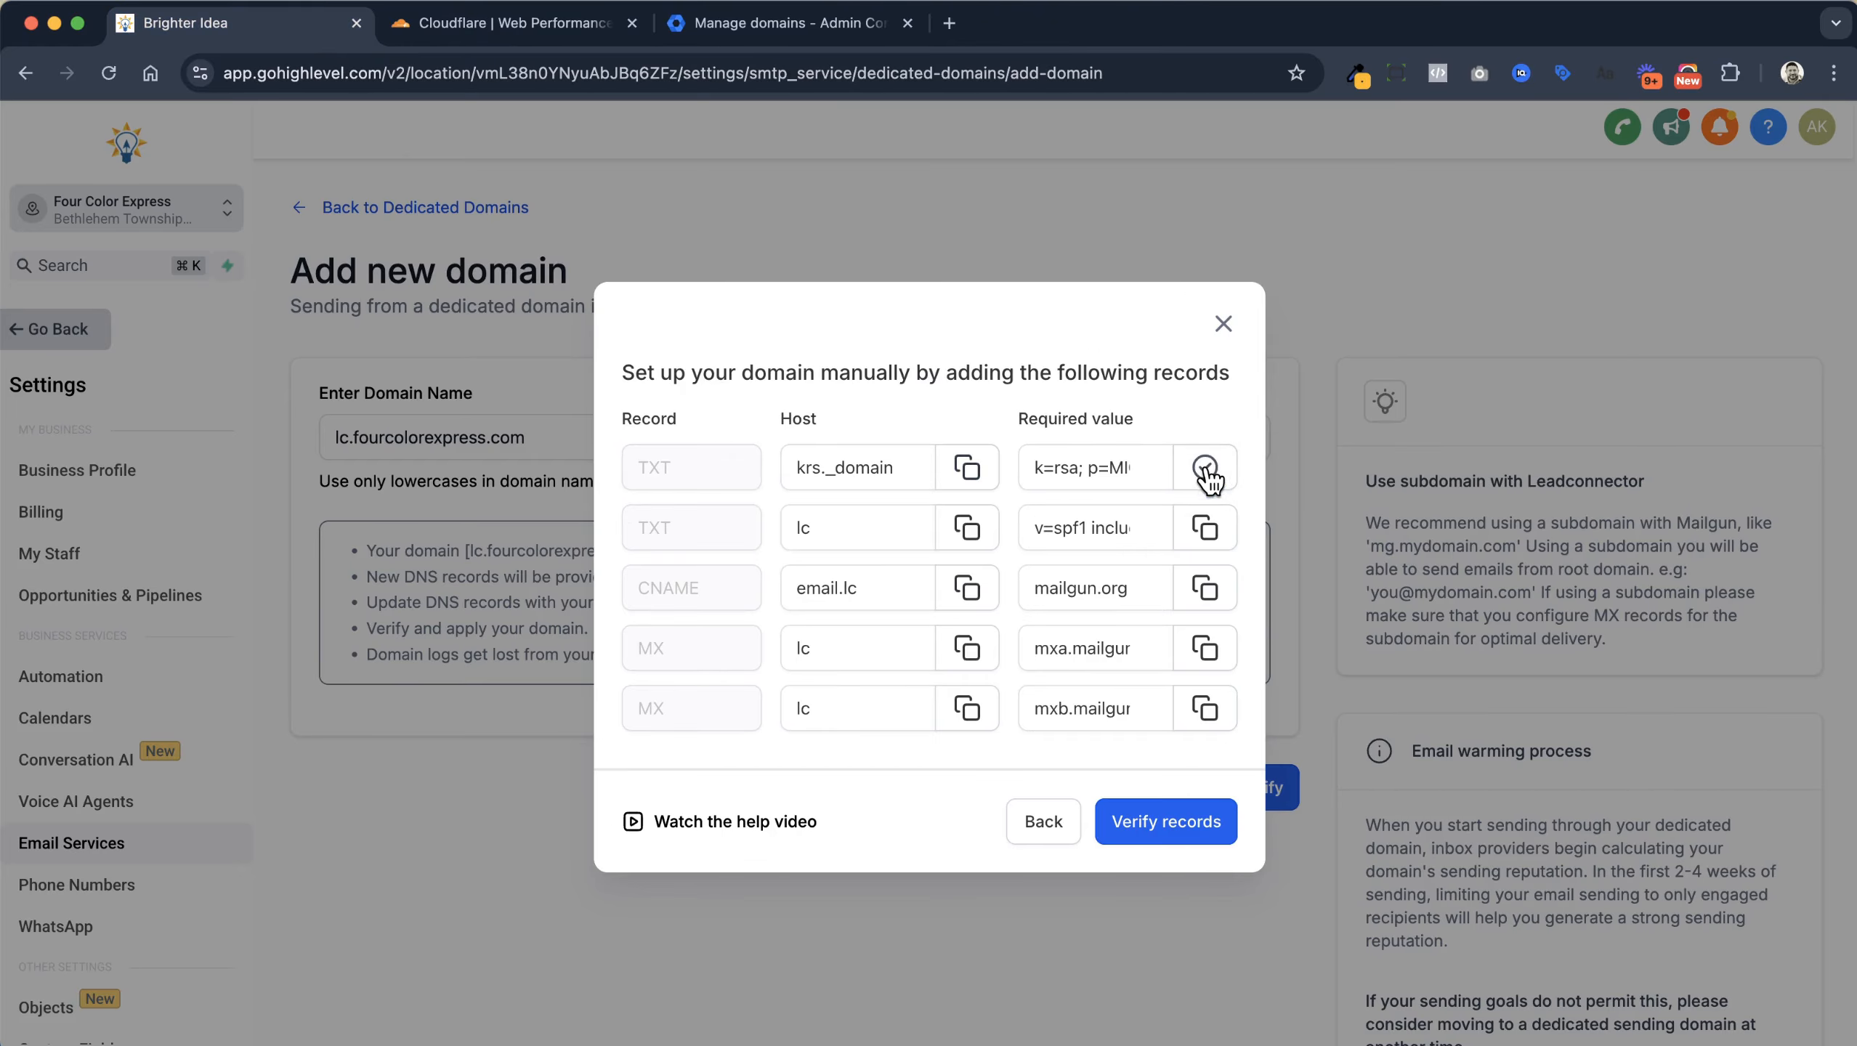
{"action": "left_click", "coordinate": [531, 18]}
{"action": "left_click", "coordinate": [713, 954]}
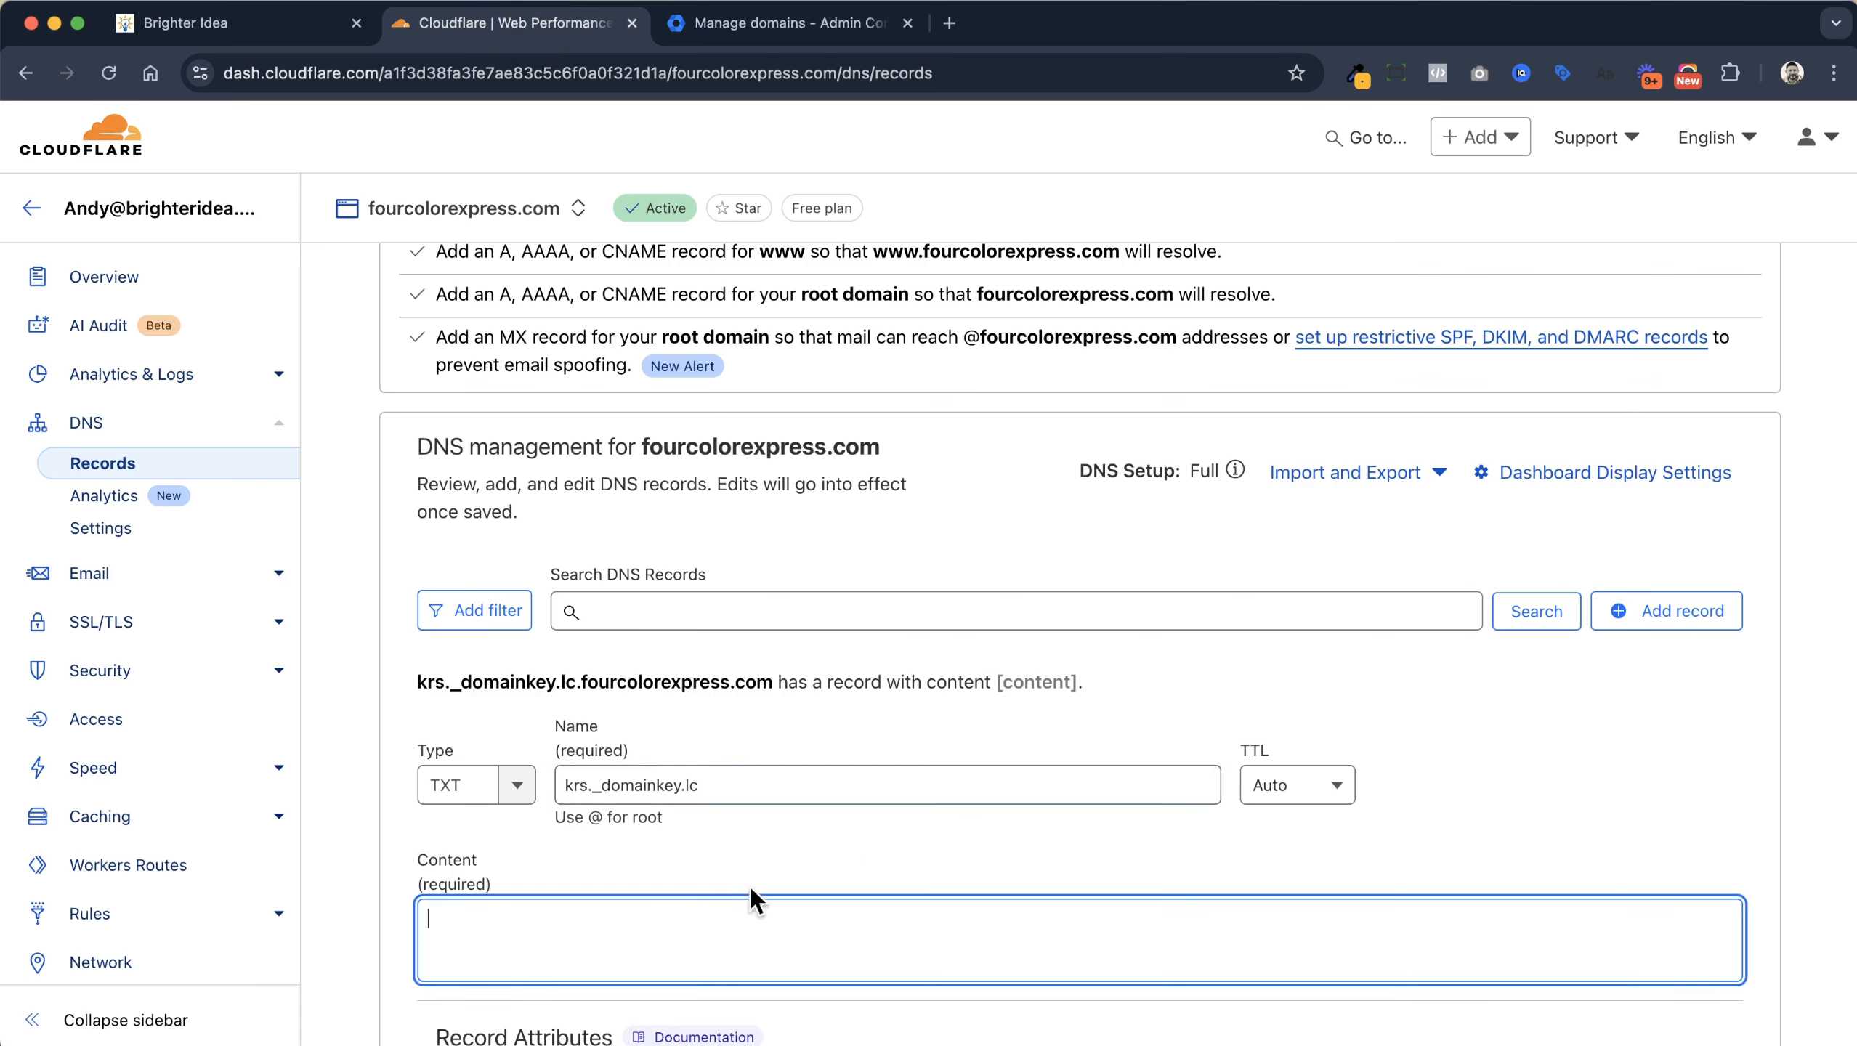
{"action": "key", "text": "super+v"}
{"action": "scroll", "coordinate": [866, 773], "scroll_direction": "down", "scroll_amount": 3}
{"action": "scroll", "coordinate": [867, 774], "scroll_direction": "down", "scroll_amount": 2}
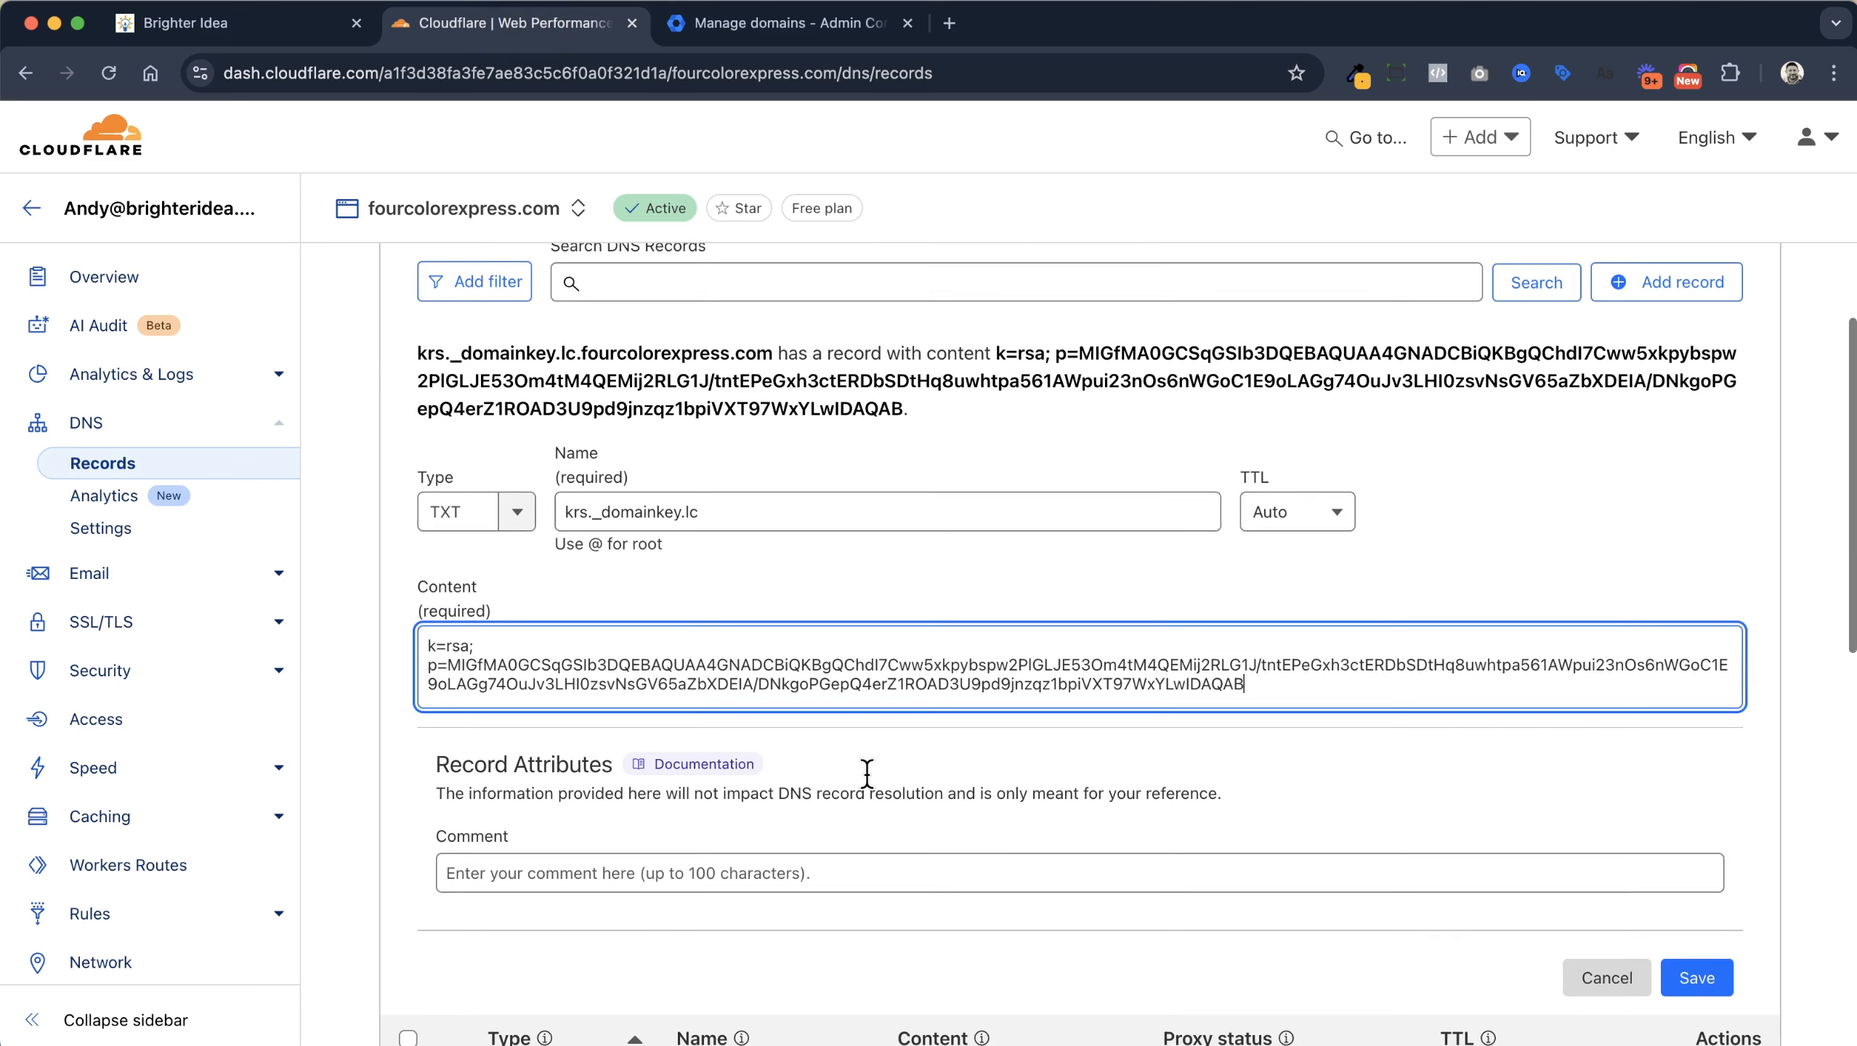
{"action": "left_click", "coordinate": [1685, 979]}
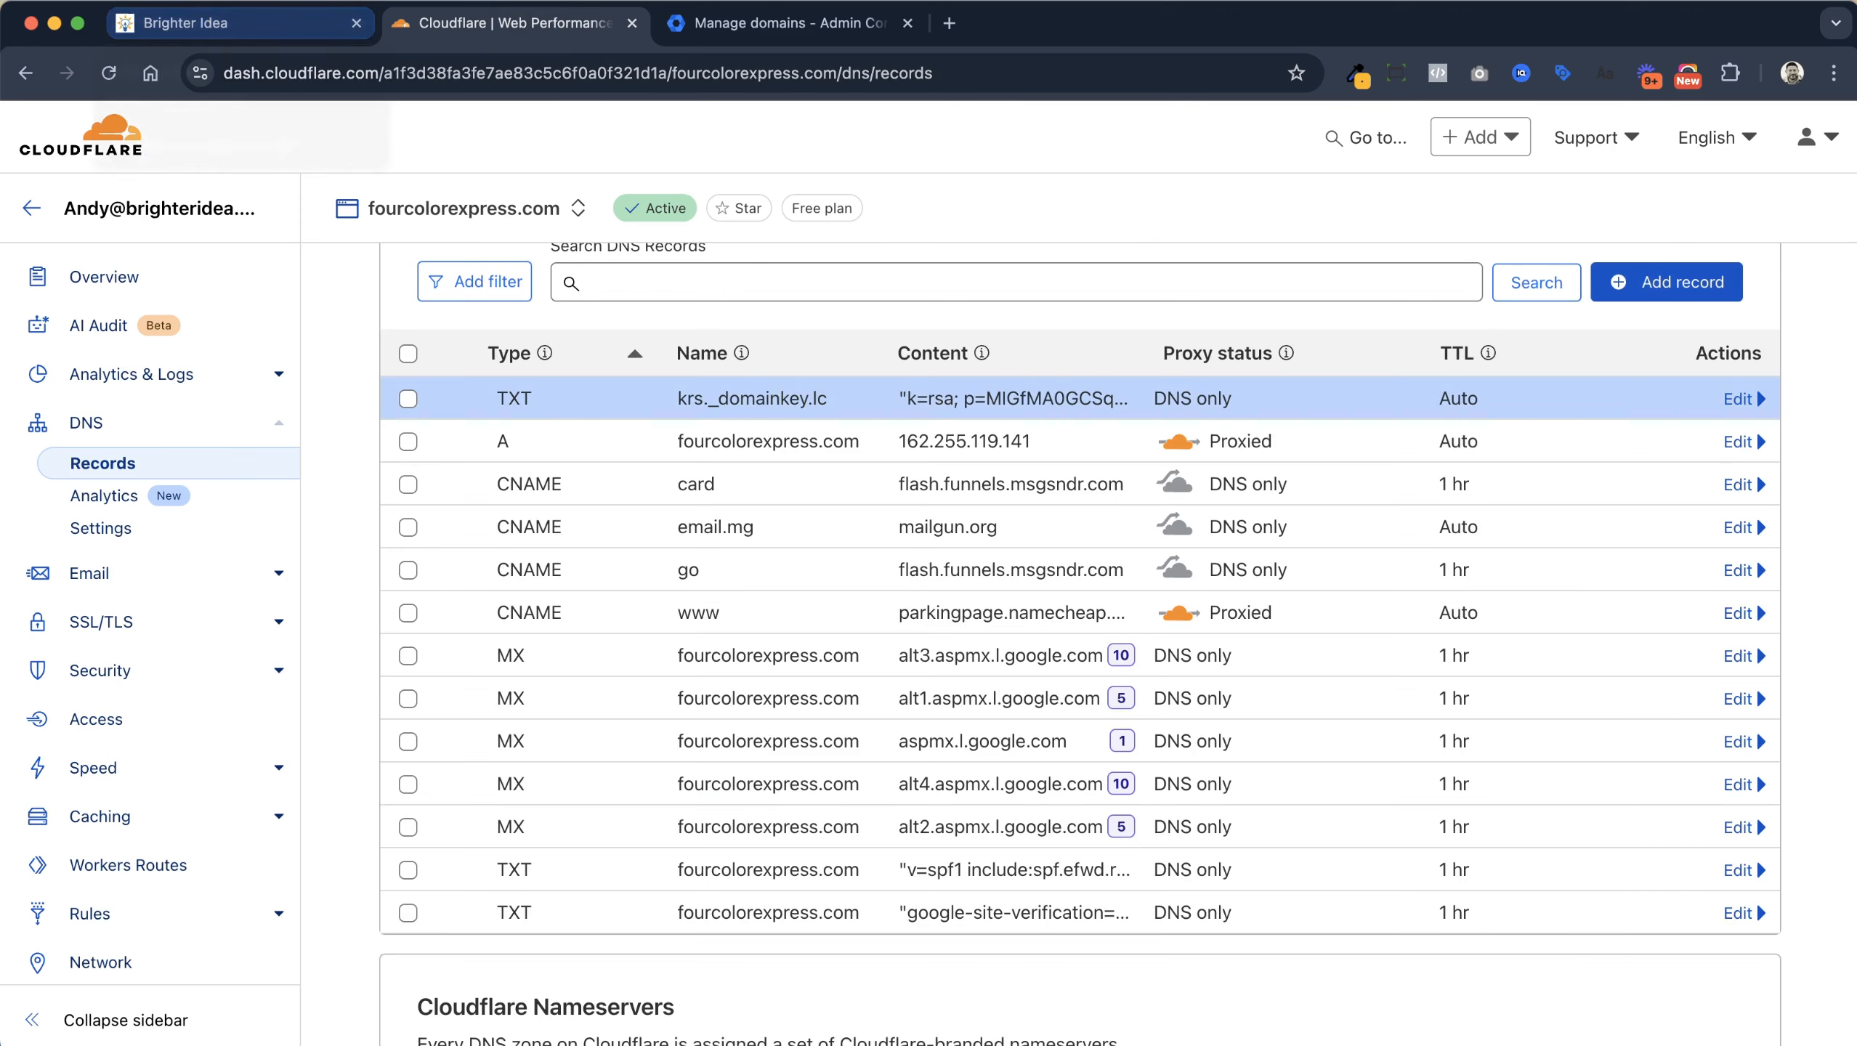
{"action": "left_click", "coordinate": [1669, 284]}
Set up a new Cloudflare TXT record named lc
{"action": "left_click", "coordinate": [253, 26]}
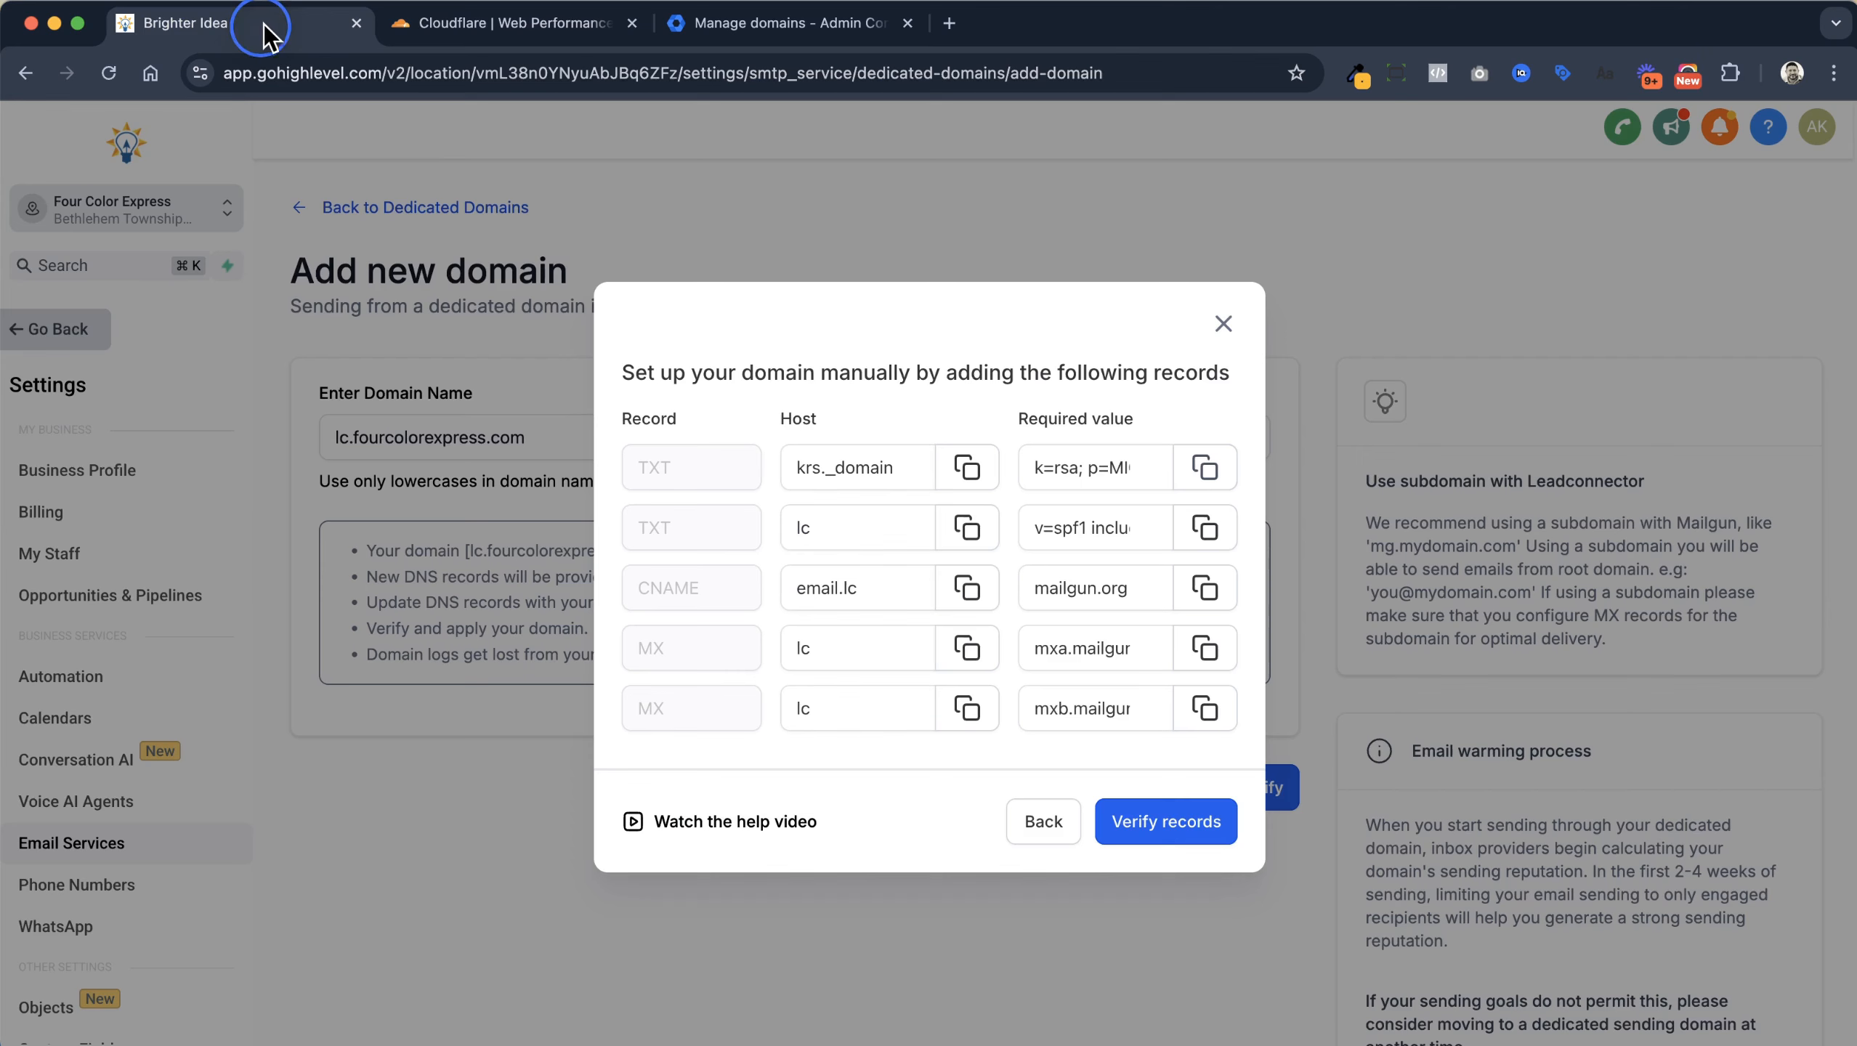
{"action": "left_click", "coordinate": [978, 532]}
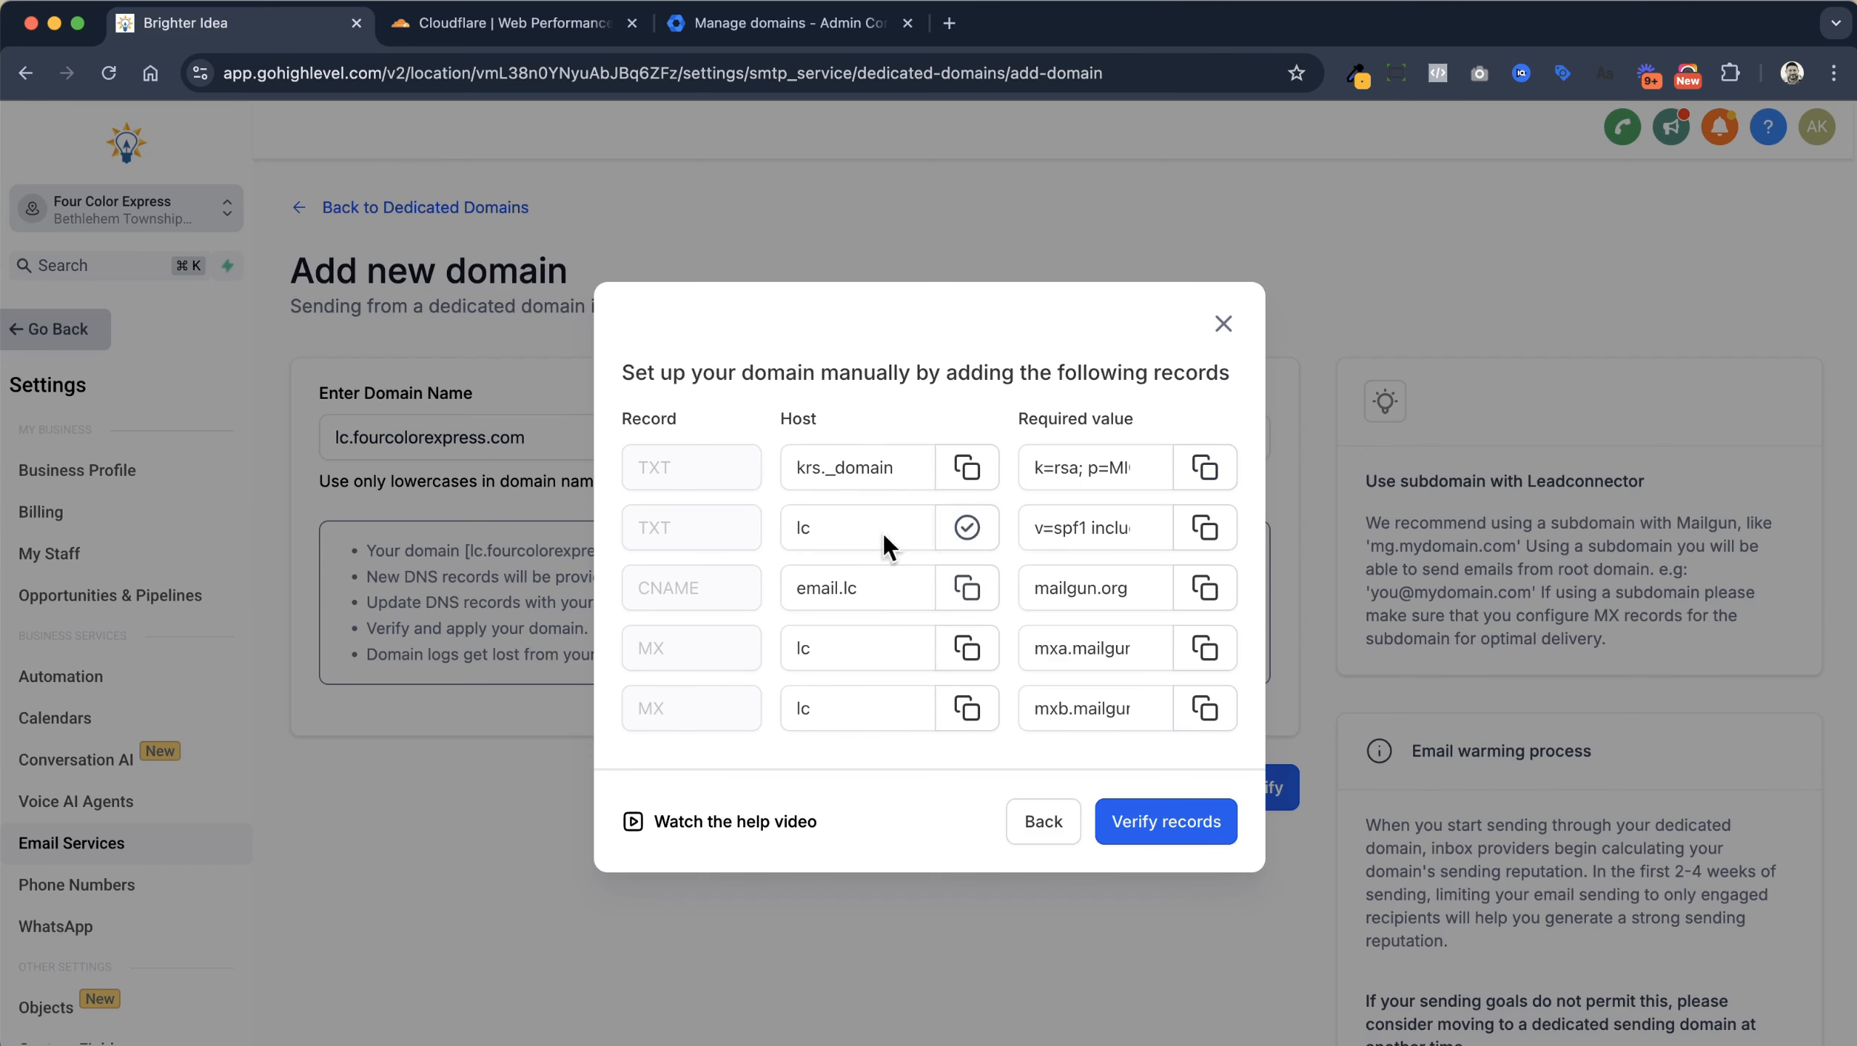
{"action": "left_click", "coordinate": [524, 24]}
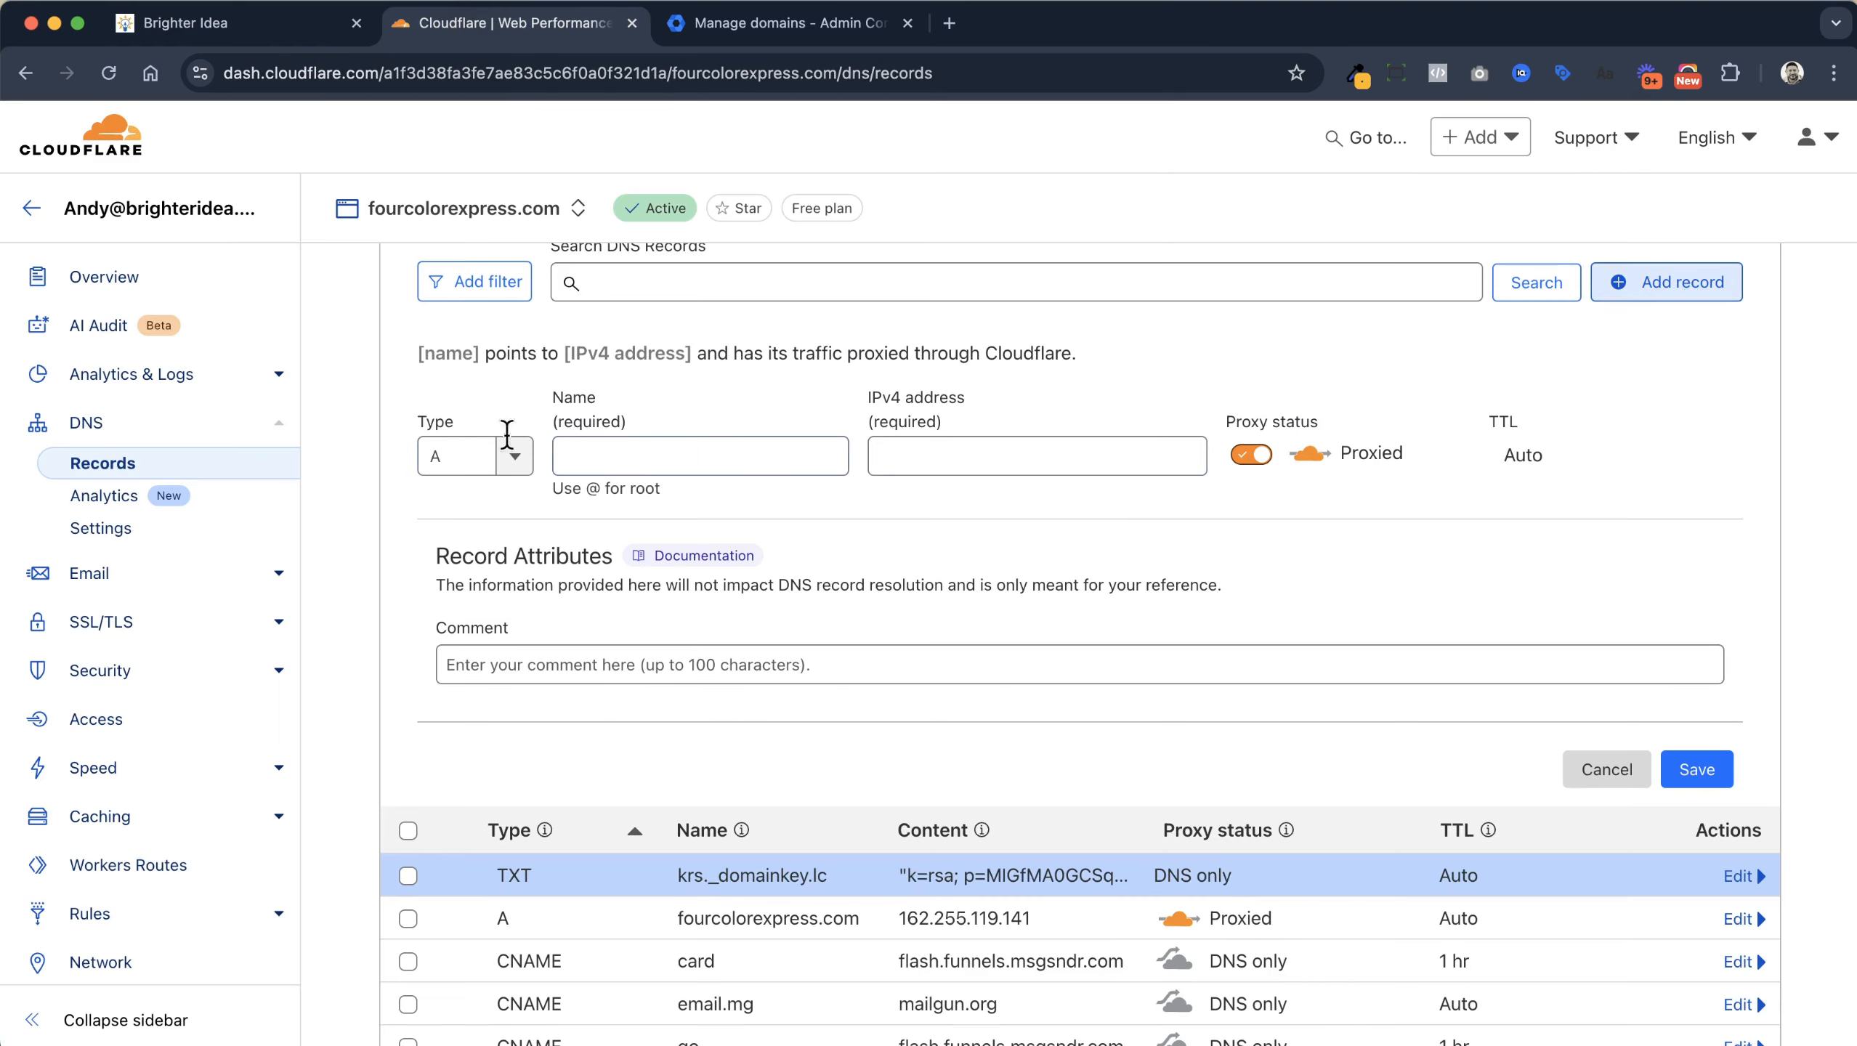
{"action": "left_click", "coordinate": [483, 457]}
{"action": "scroll", "coordinate": [487, 622], "scroll_direction": "down", "scroll_amount": 3}
{"action": "scroll", "coordinate": [489, 655], "scroll_direction": "down", "scroll_amount": 6}
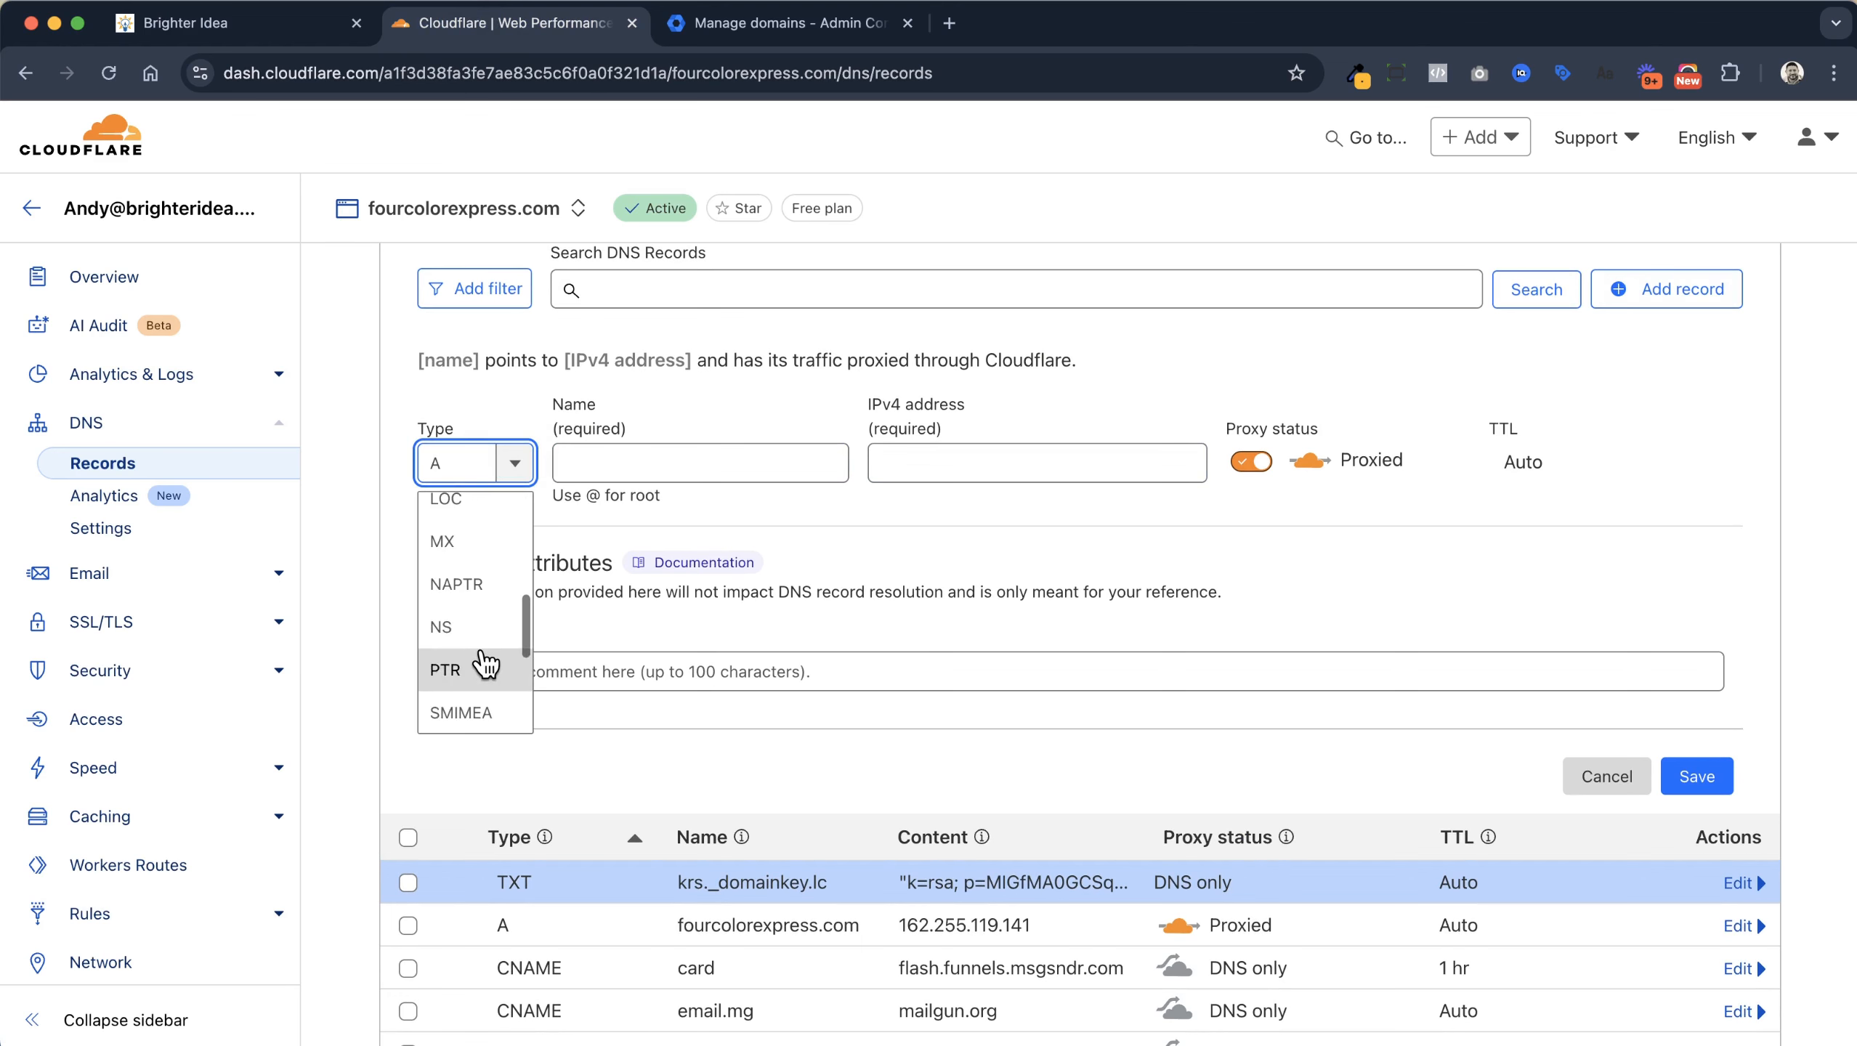
{"action": "left_click", "coordinate": [483, 670]}
{"action": "left_click", "coordinate": [651, 458]}
{"action": "type", "text": "lc"}
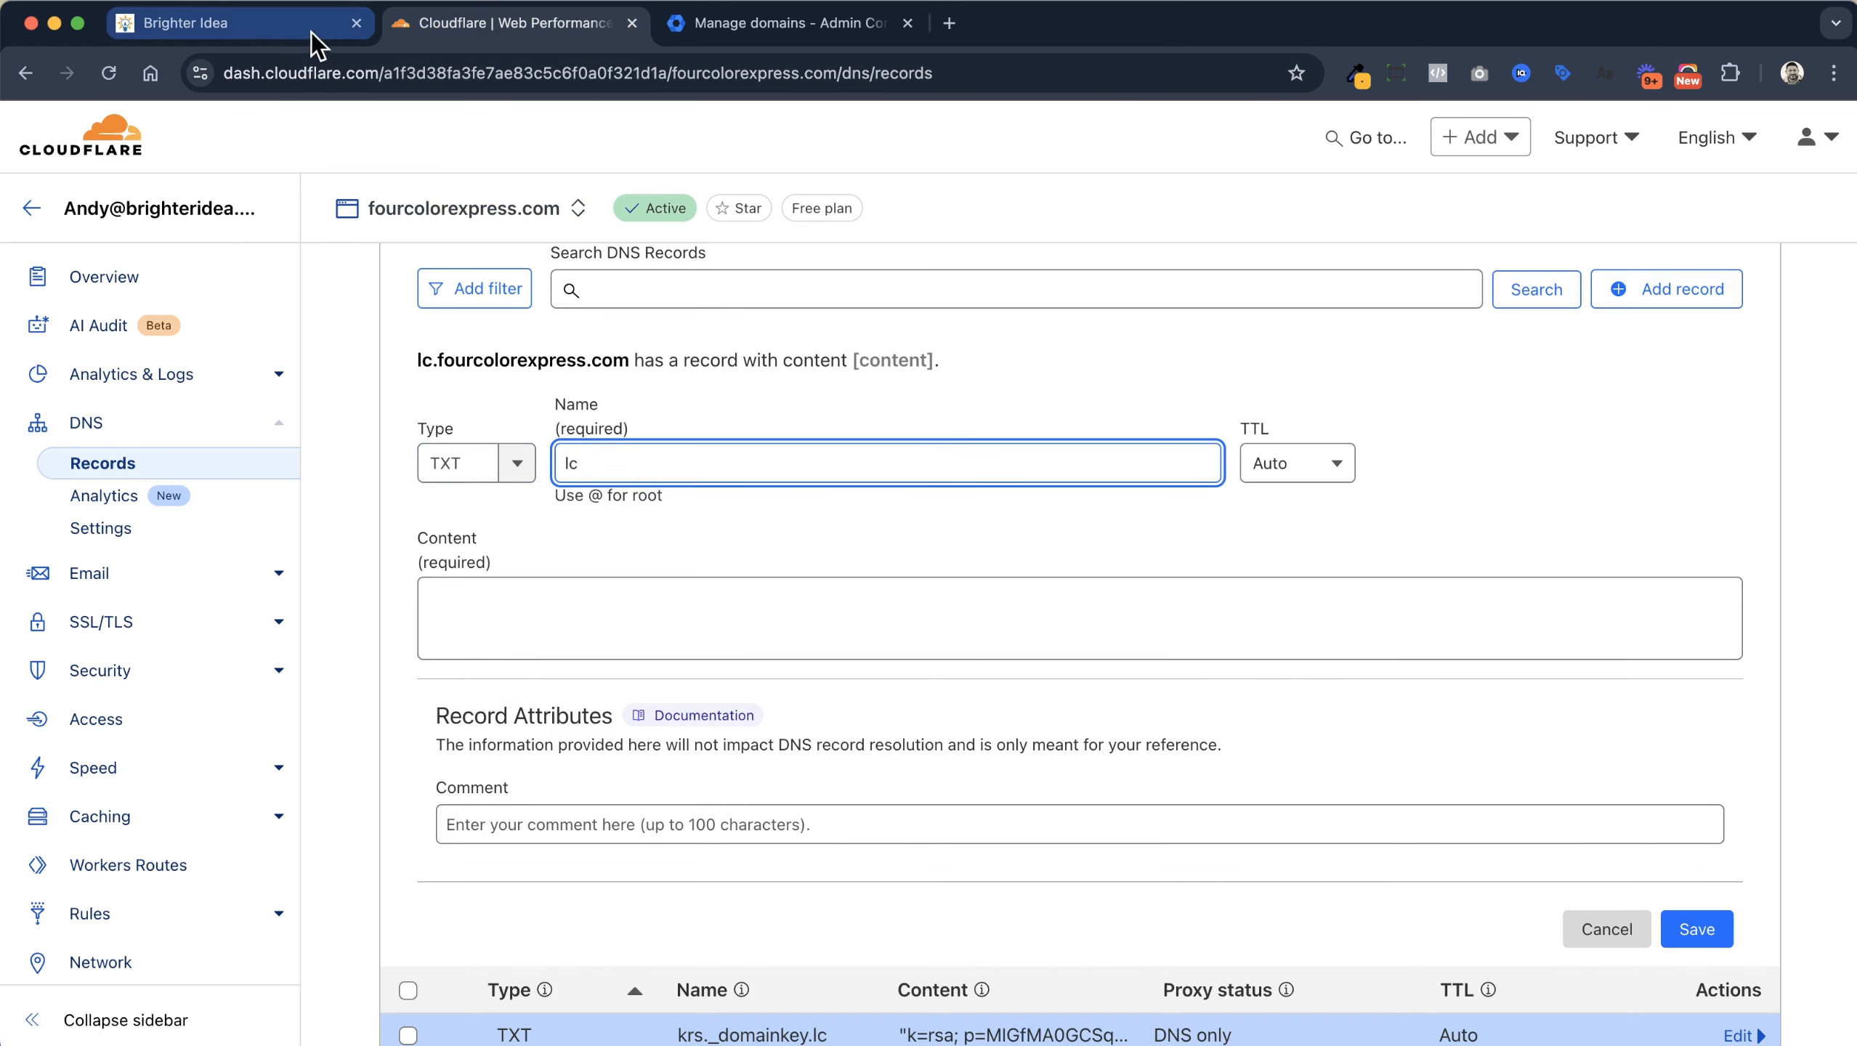
Paste the SPF value v=spf1 include:spf.leadconnectorhq.com include:mailgun.org ~all and save the lc record
{"action": "left_click", "coordinate": [286, 26]}
{"action": "left_click", "coordinate": [1205, 527]}
{"action": "left_click", "coordinate": [505, 23]}
{"action": "left_click", "coordinate": [756, 595]}
{"action": "key", "text": "super+v"}
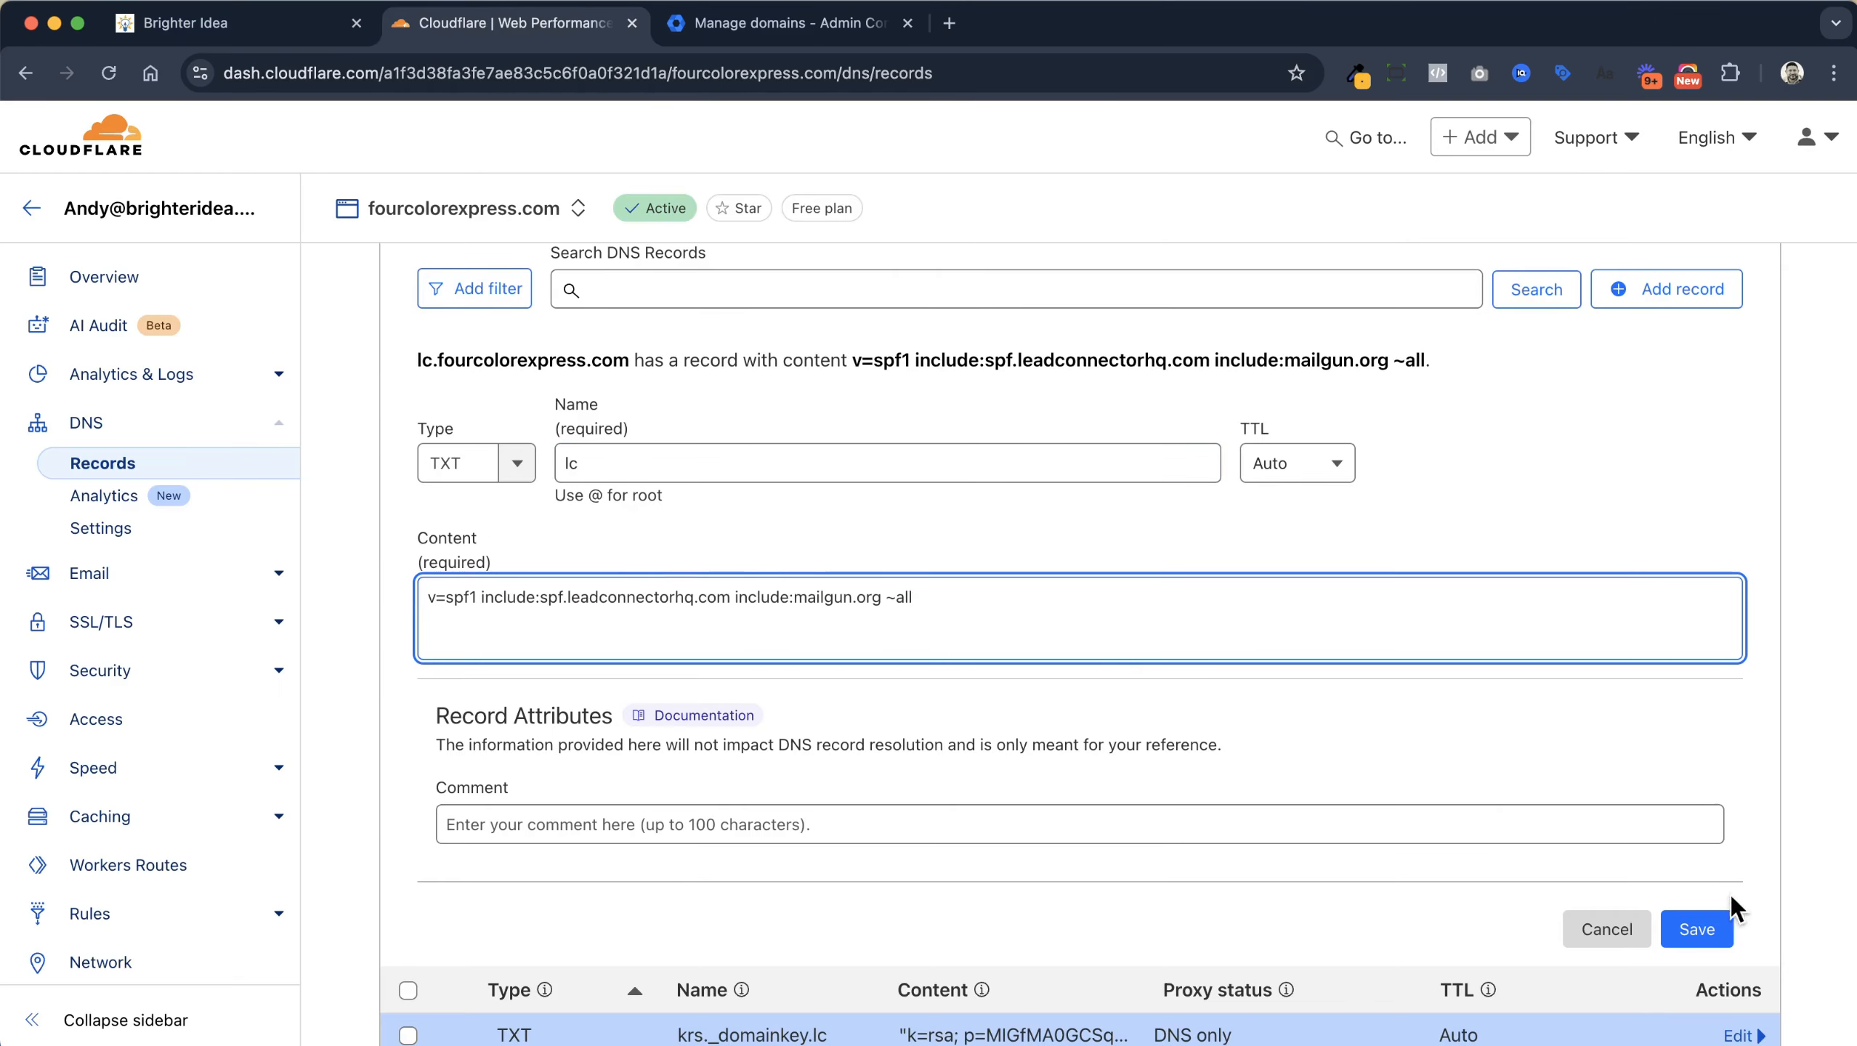
{"action": "left_click", "coordinate": [1697, 929]}
{"action": "left_click", "coordinate": [330, 29]}
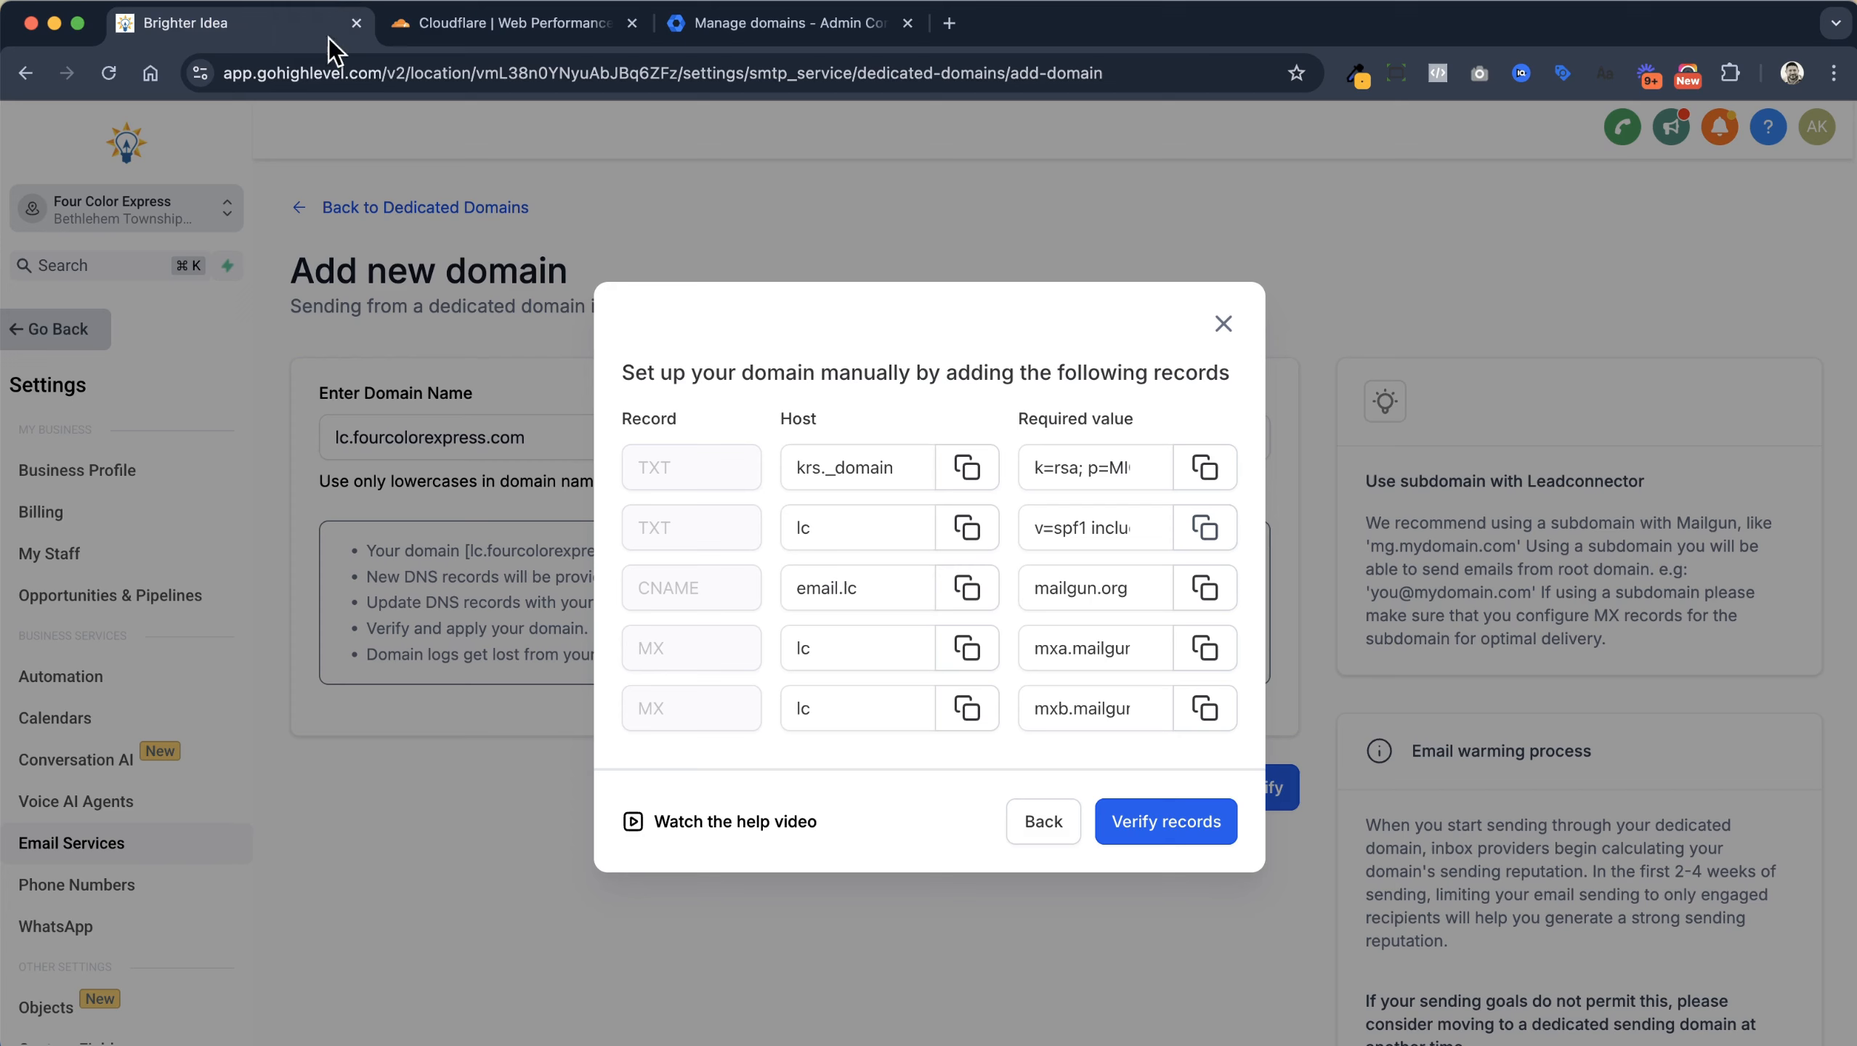
{"action": "left_click", "coordinate": [972, 598]}
{"action": "left_click", "coordinate": [527, 25]}
Add a CNAME record email.lc pointing to mailgun.org in Cloudflare
{"action": "left_click", "coordinate": [1667, 288]}
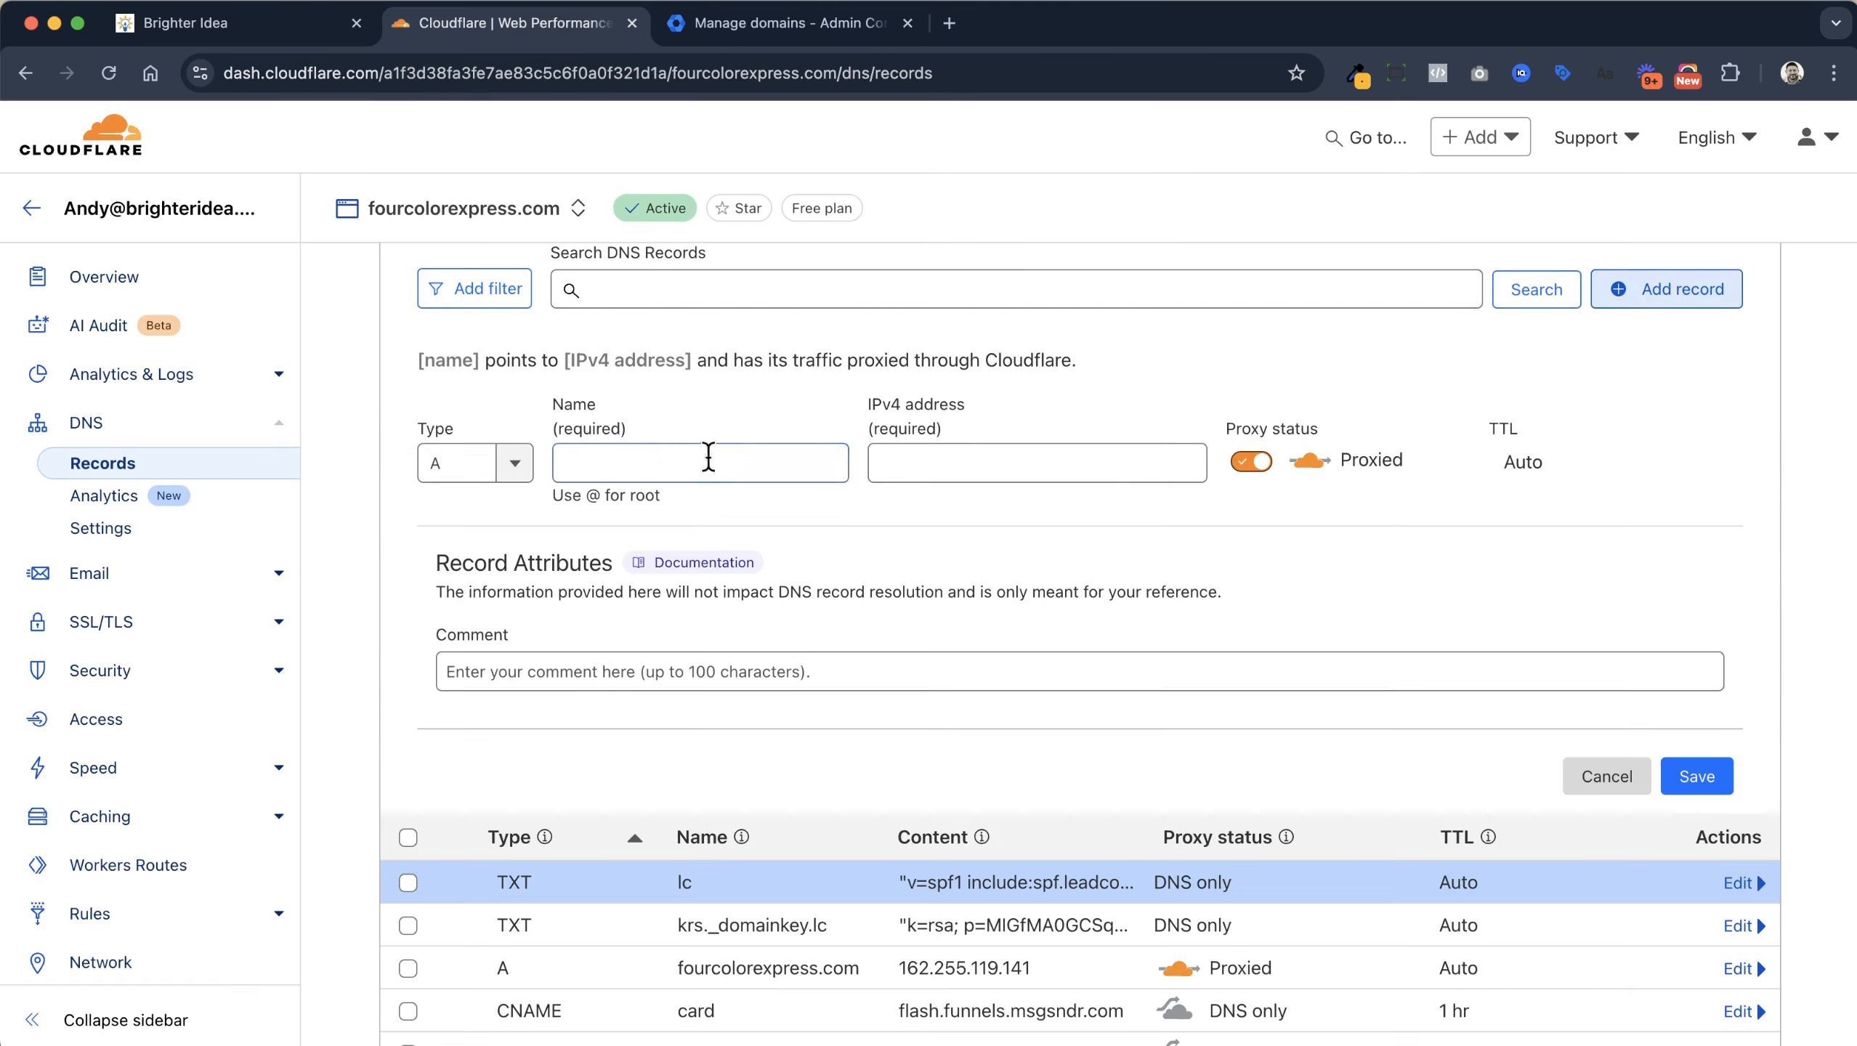
{"action": "left_click", "coordinate": [455, 462]}
{"action": "left_click", "coordinate": [455, 634]}
{"action": "left_click", "coordinate": [797, 451]}
{"action": "type", "text": "email.lc"}
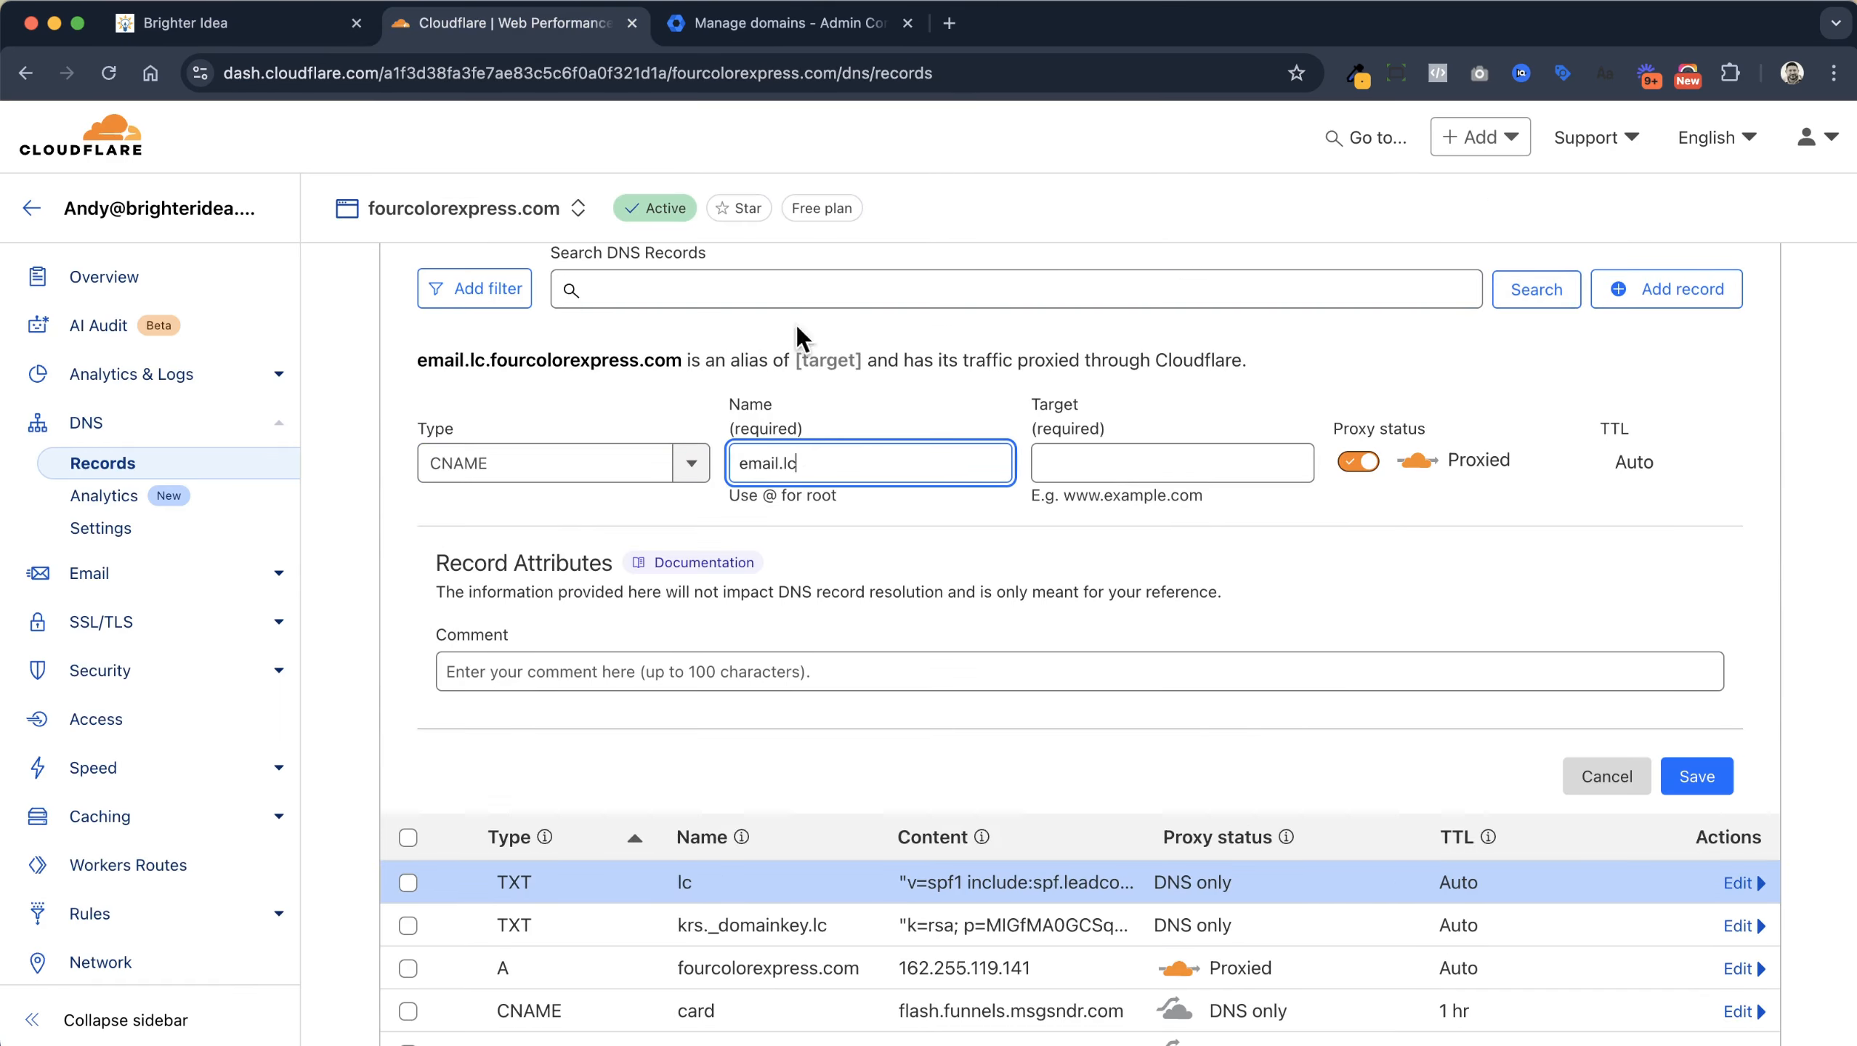
{"action": "left_click", "coordinate": [262, 21]}
{"action": "left_click", "coordinate": [1205, 588]}
{"action": "left_click", "coordinate": [505, 22]}
{"action": "left_click", "coordinate": [1181, 469]}
{"action": "key", "text": "cmd+v"}
{"action": "left_click", "coordinate": [1704, 771]}
Start a new Cloudflare MX record named lc
{"action": "left_click", "coordinate": [279, 29]}
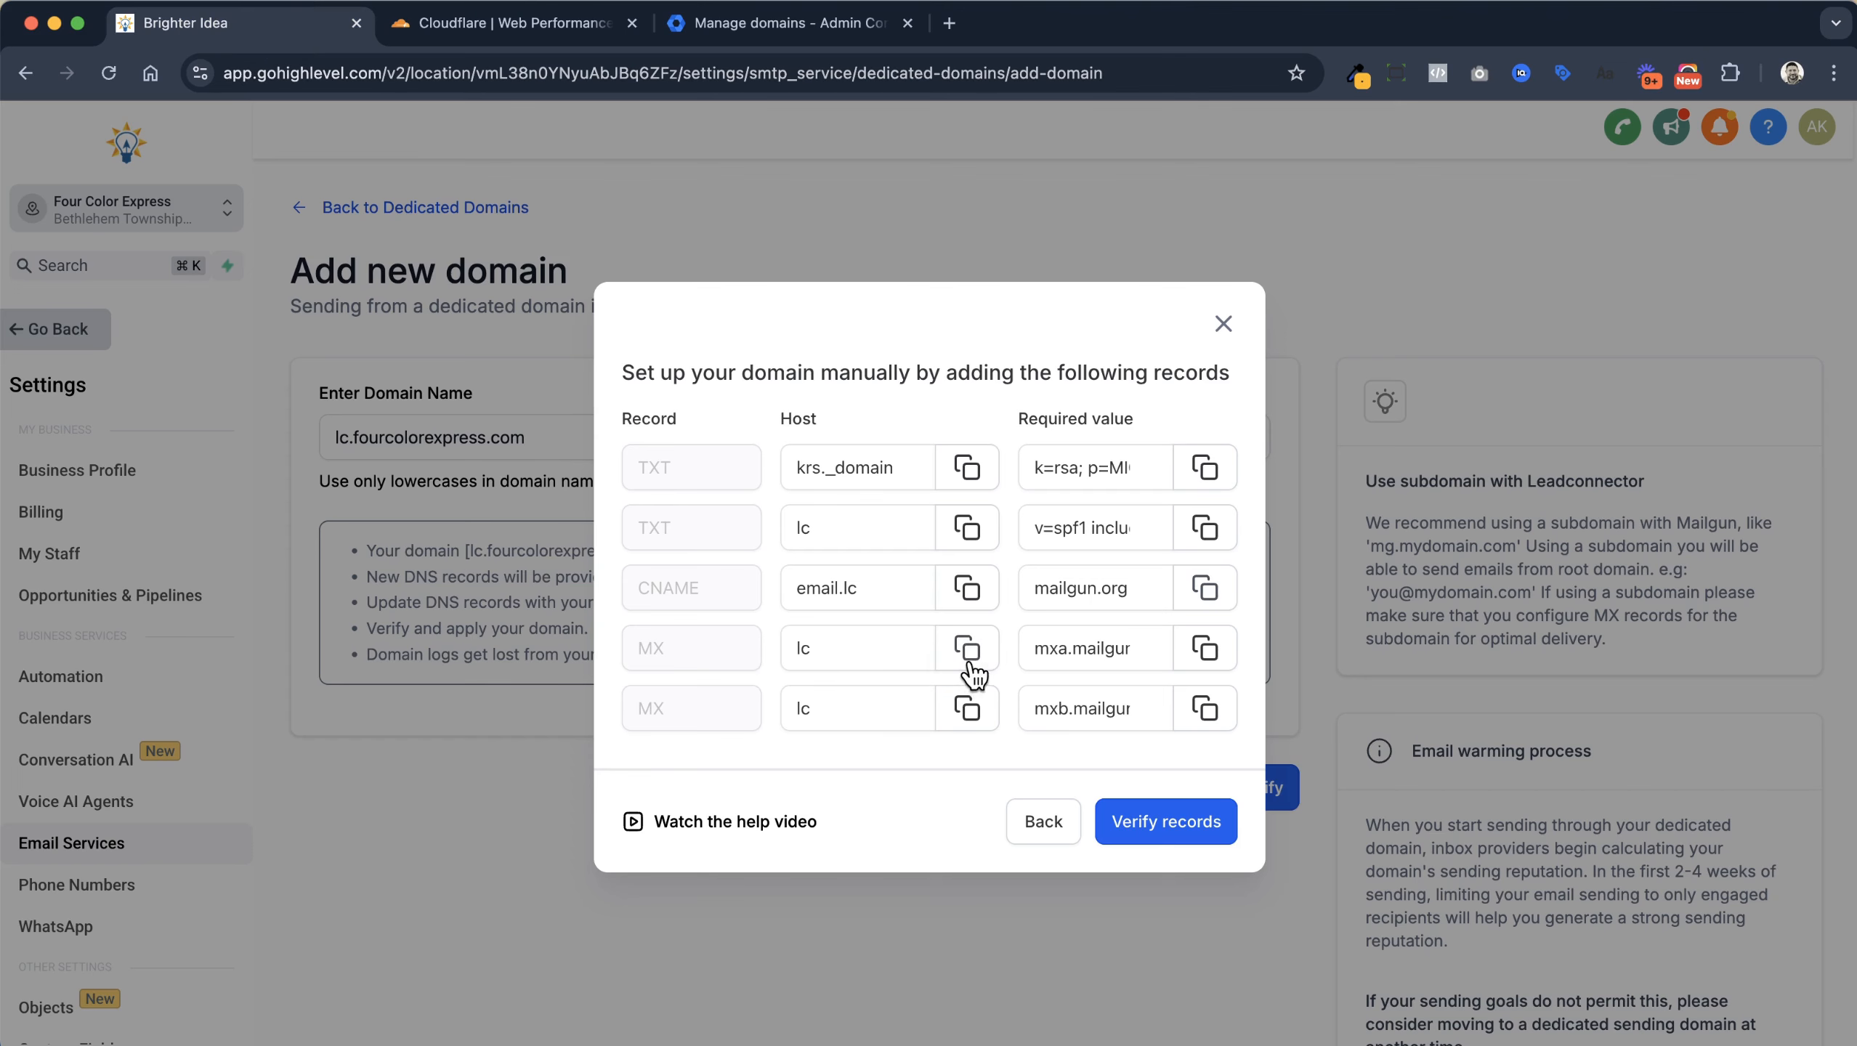
{"action": "left_click", "coordinate": [535, 32]}
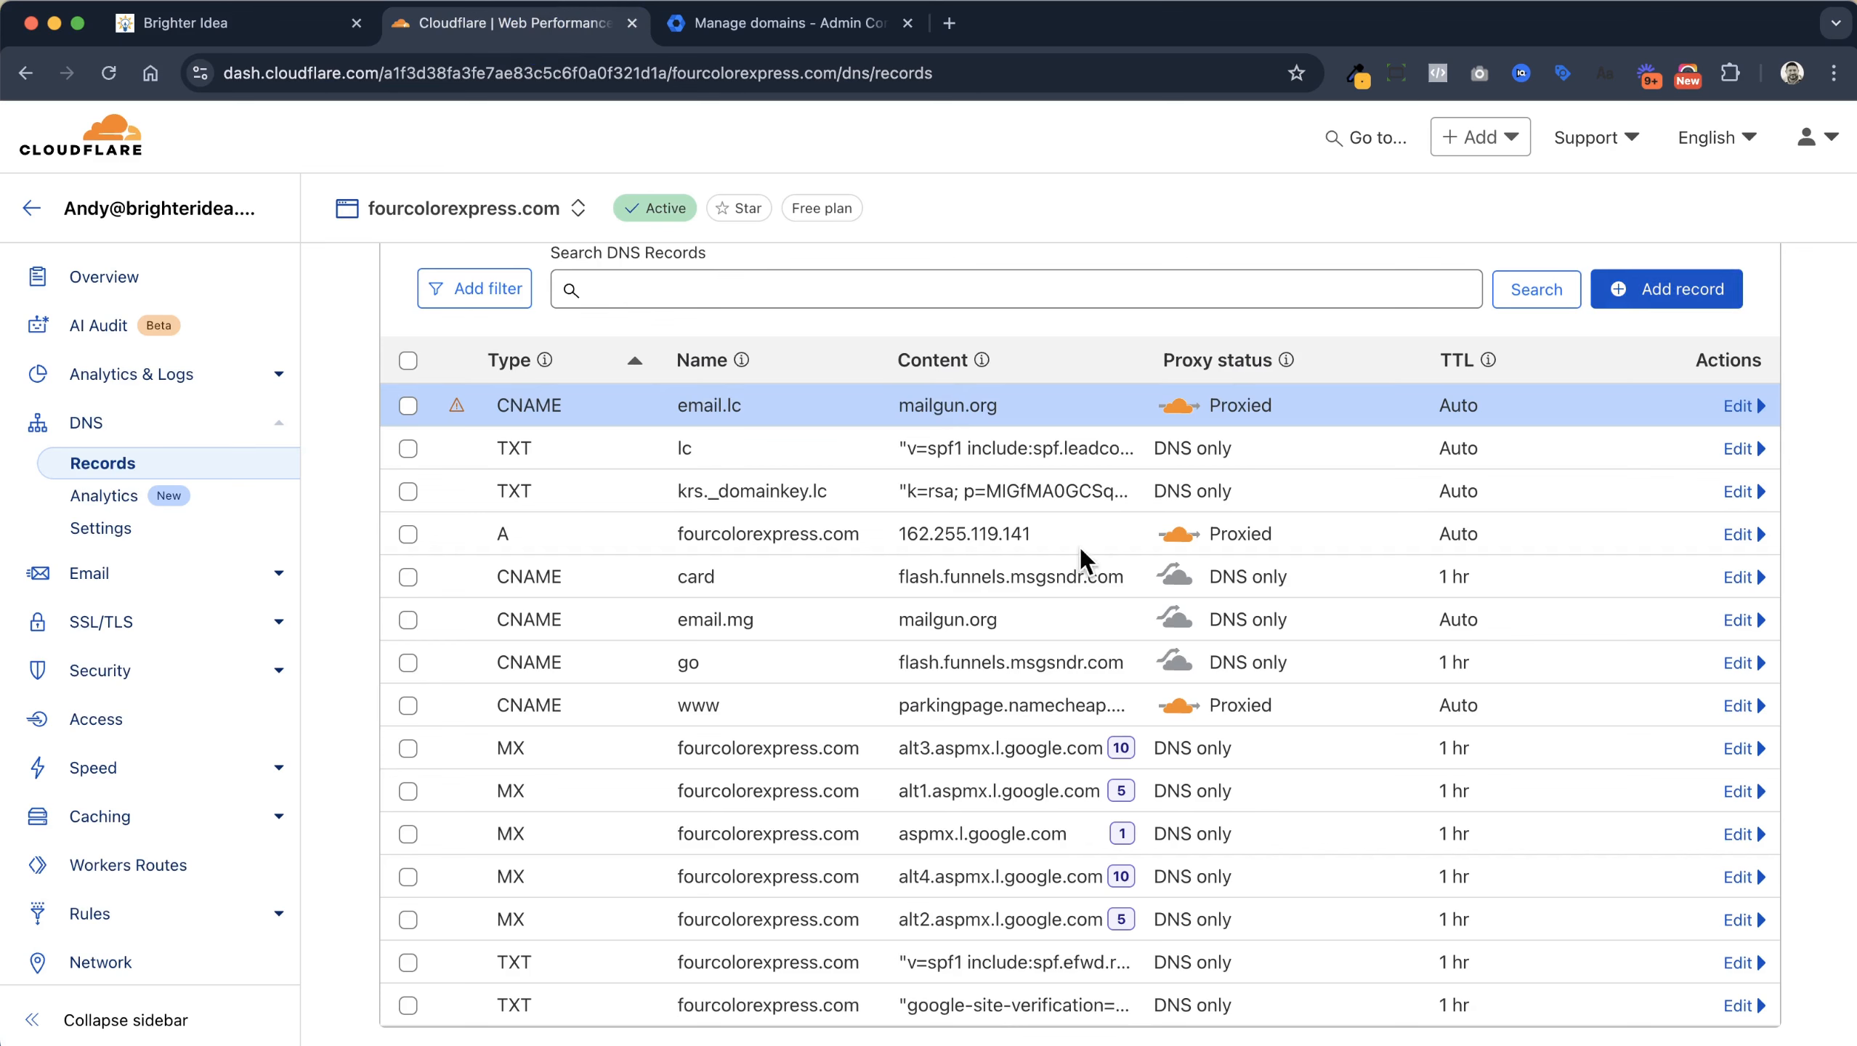
{"action": "left_click", "coordinate": [1625, 287]}
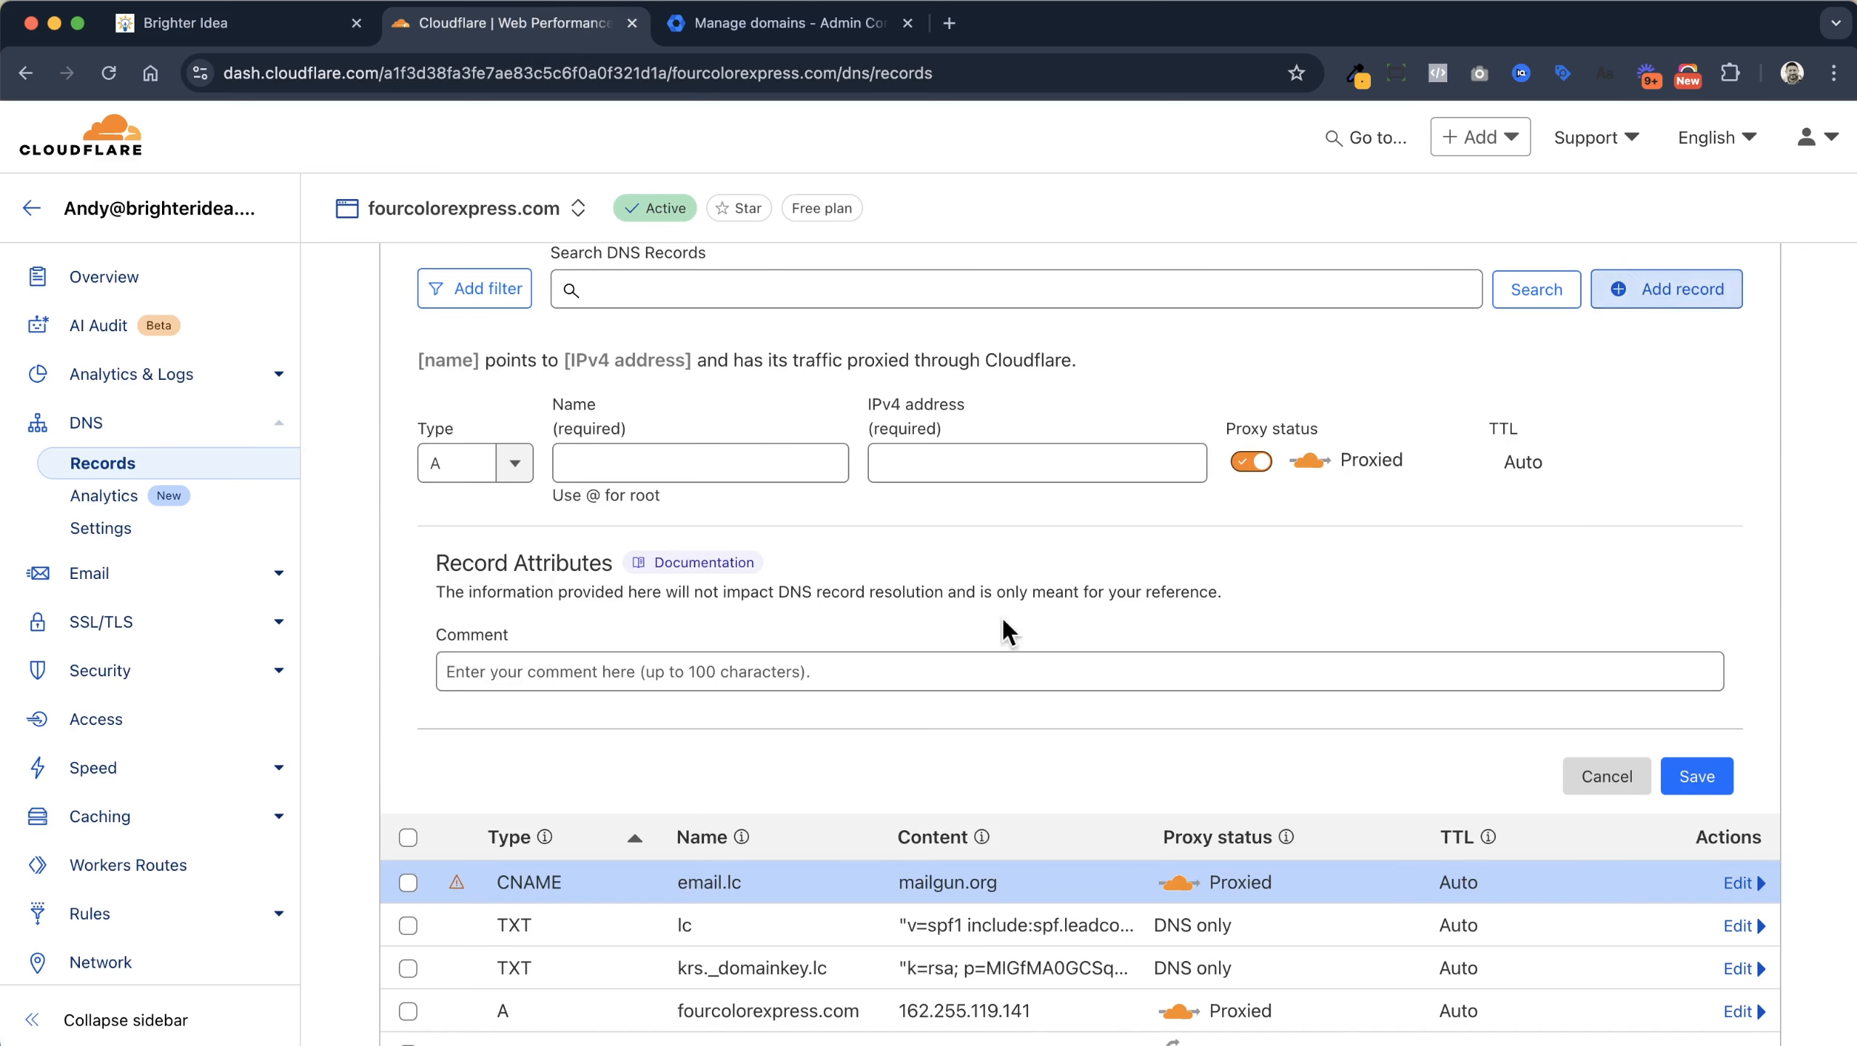
{"action": "left_click", "coordinate": [509, 463]}
{"action": "scroll", "coordinate": [502, 597], "scroll_direction": "down", "scroll_amount": 3}
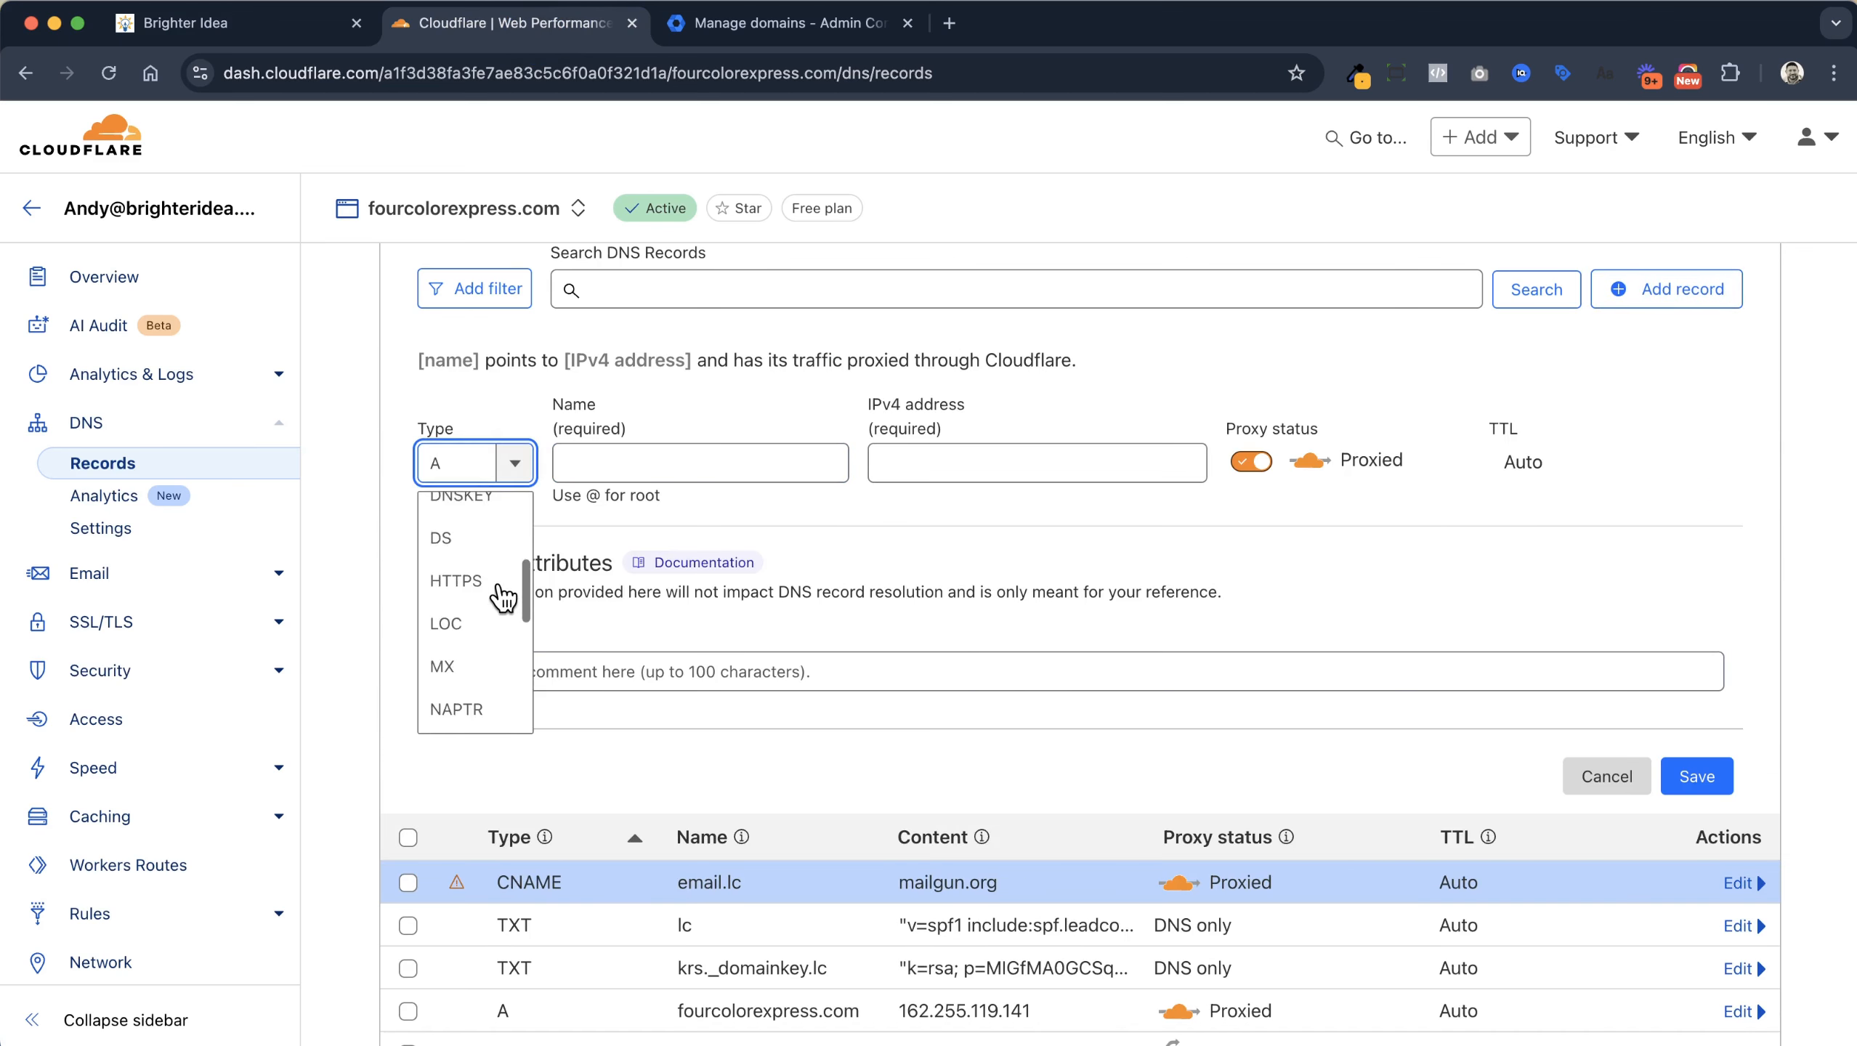
{"action": "left_click", "coordinate": [485, 602]}
{"action": "left_click", "coordinate": [630, 465]}
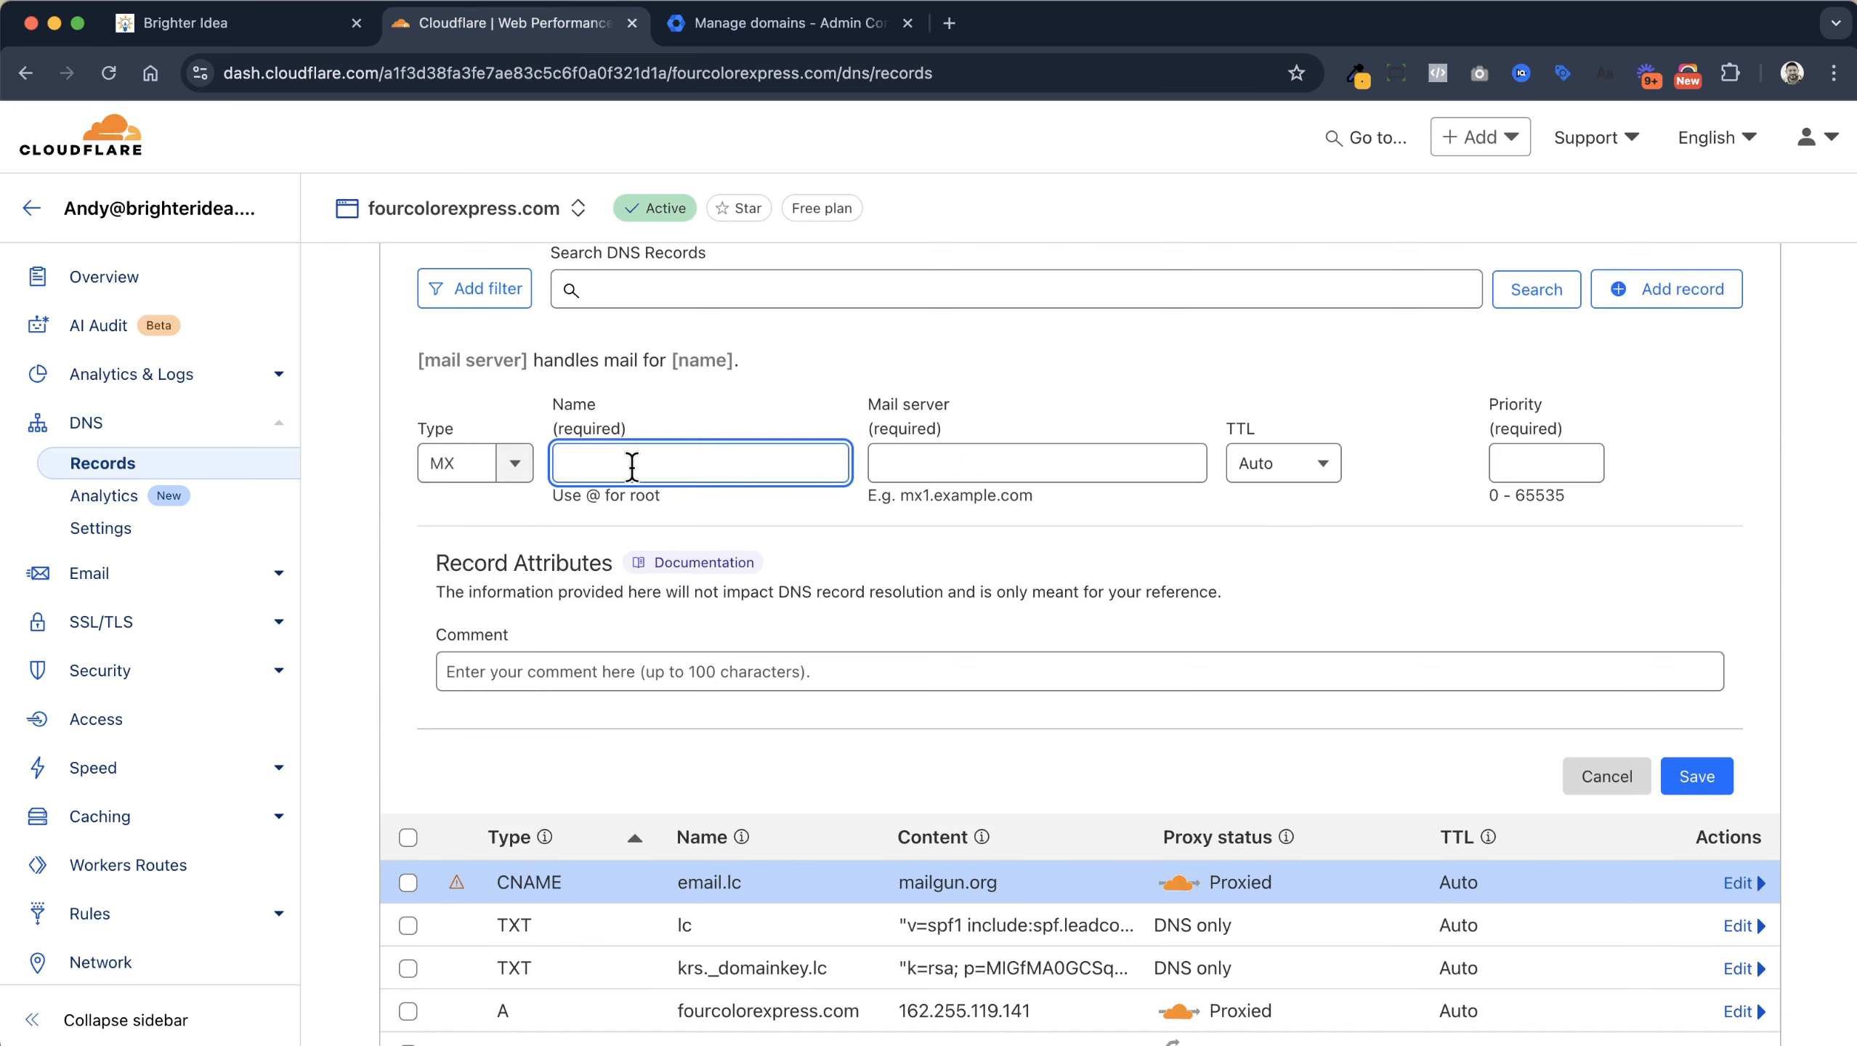
{"action": "type", "text": "lc"}
Give the lc MX record mail server mxa.mailgun.org with priority 10 and save it
{"action": "left_click", "coordinate": [261, 38]}
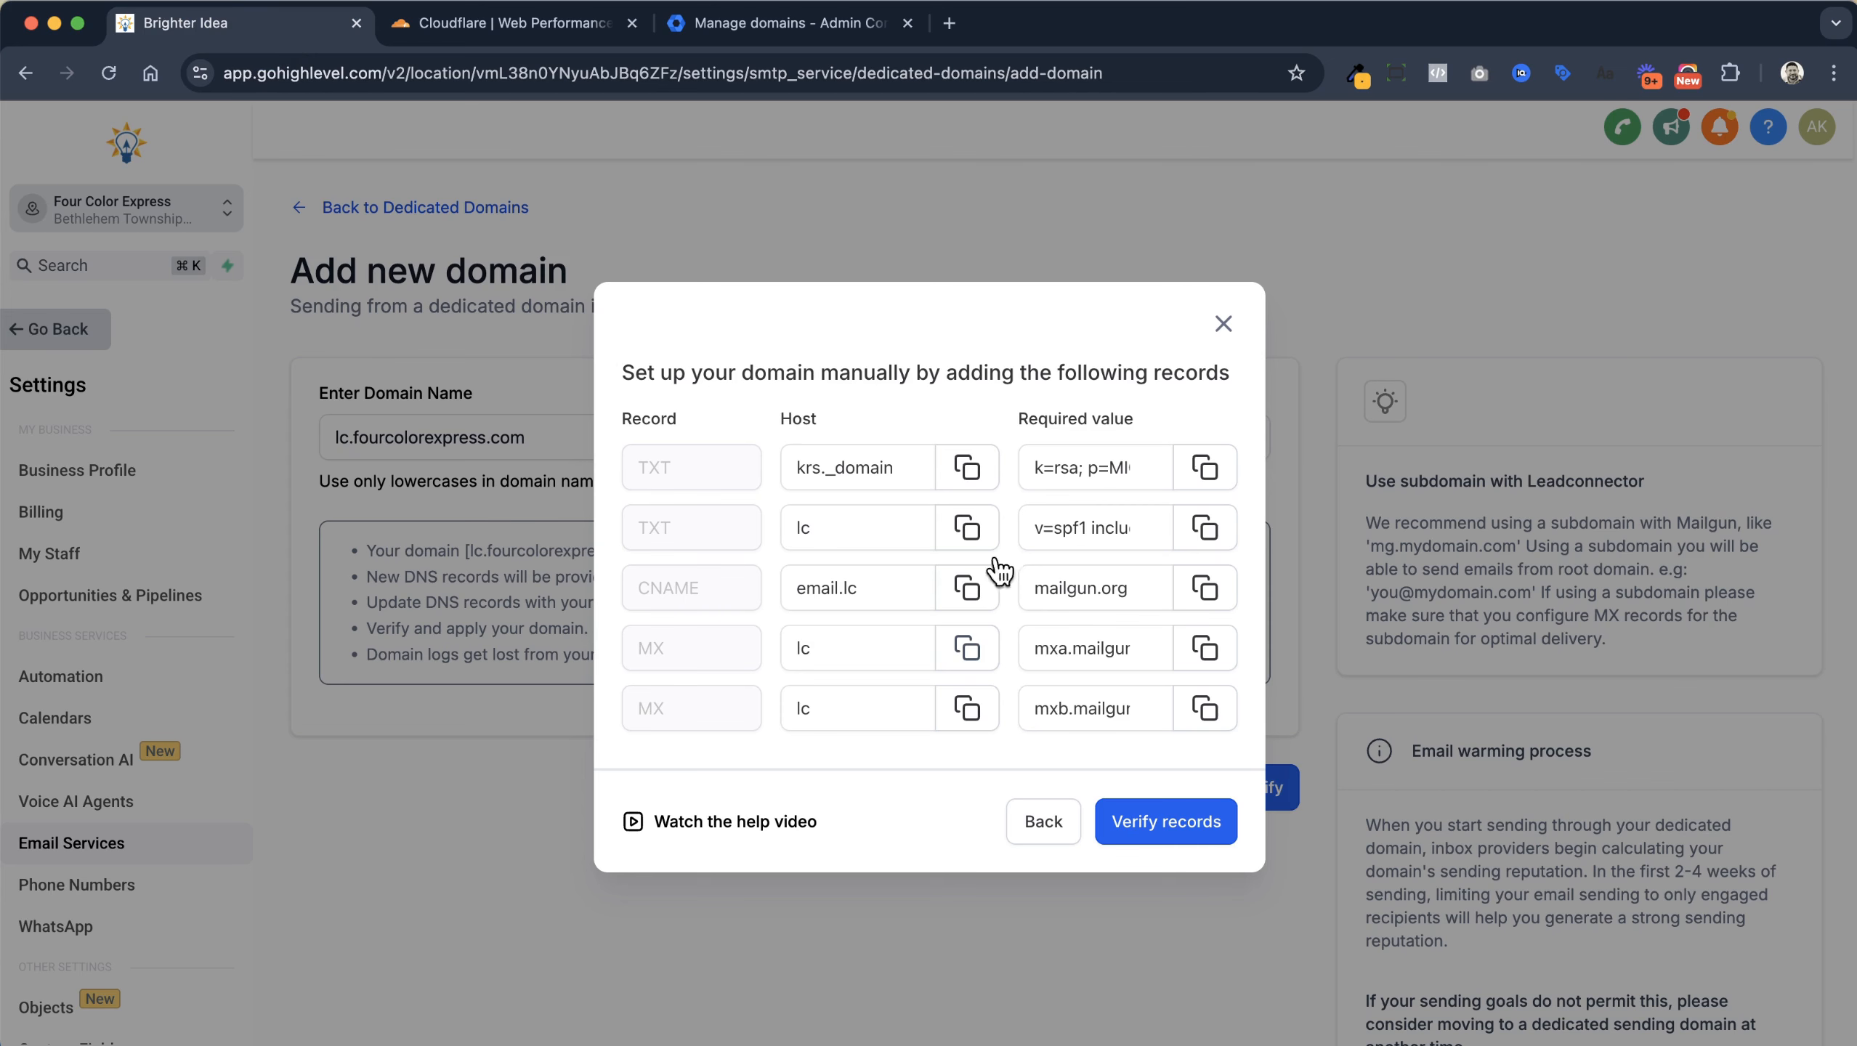
{"action": "left_click", "coordinate": [1205, 648]}
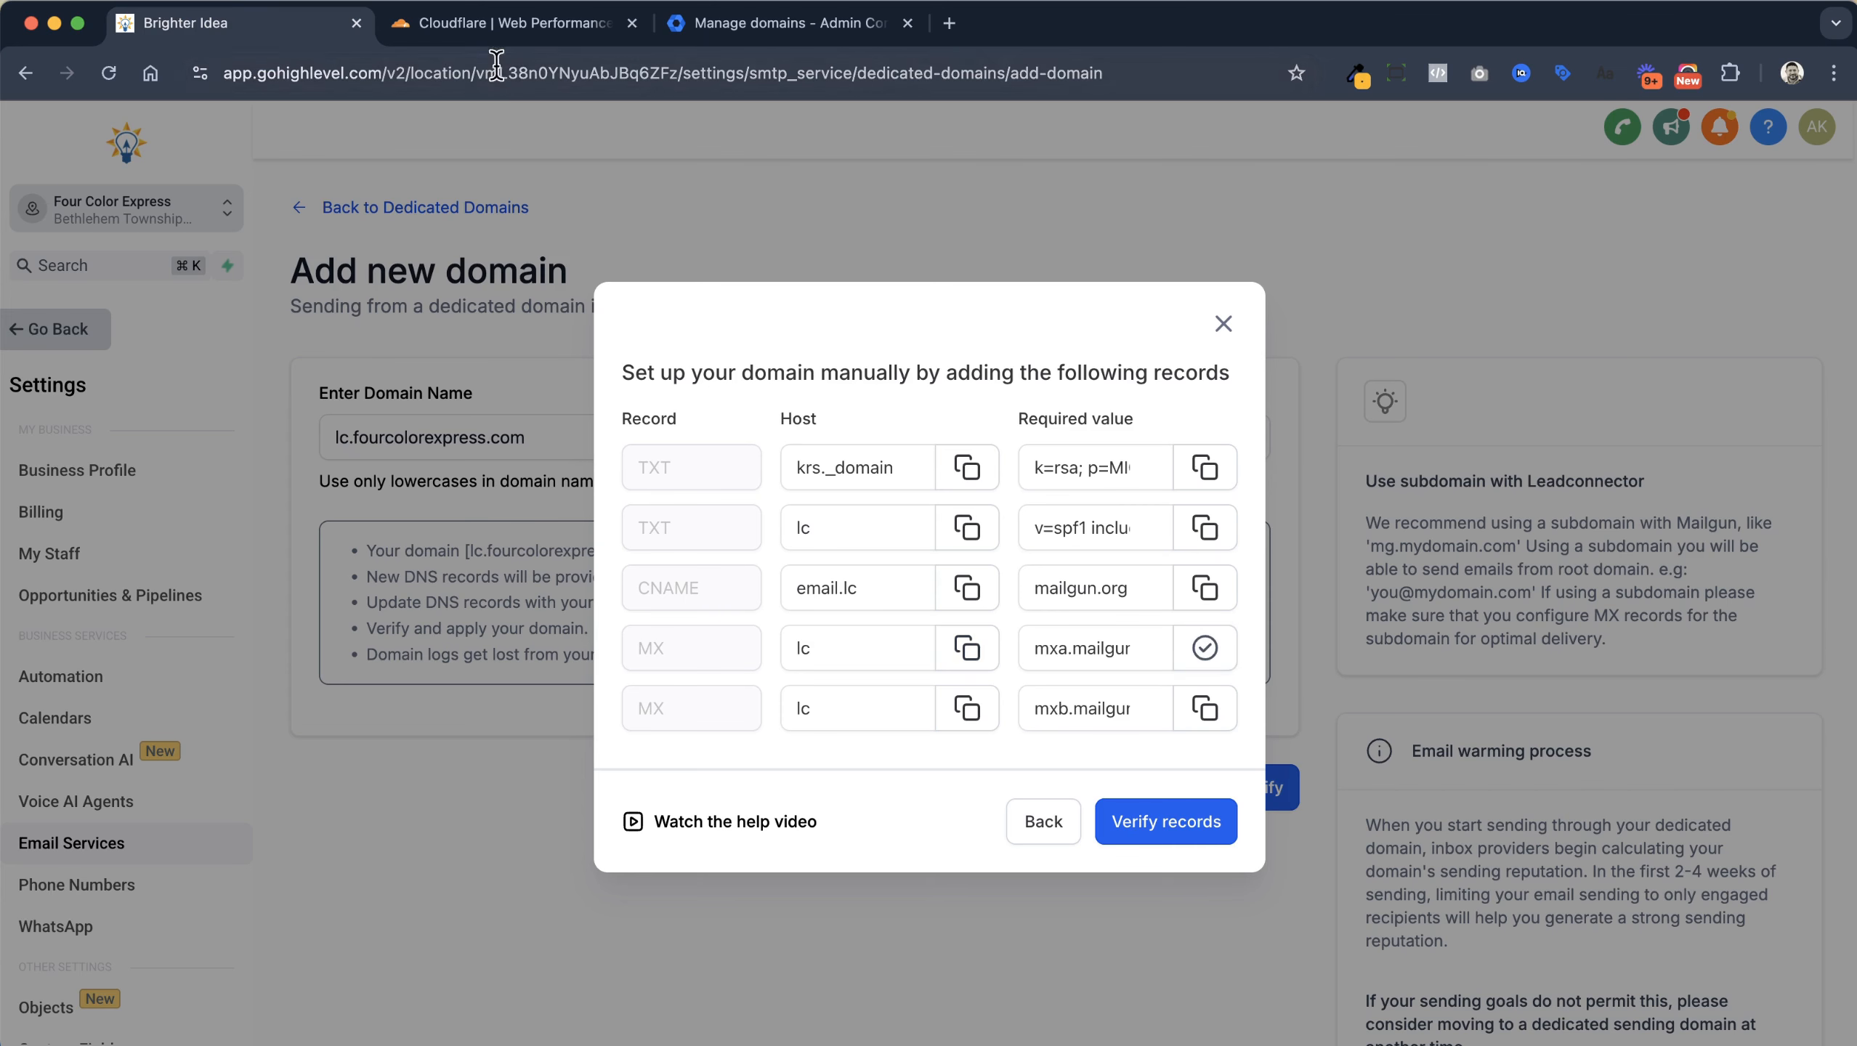
{"action": "left_click", "coordinate": [517, 16]}
{"action": "left_click", "coordinate": [1065, 456]}
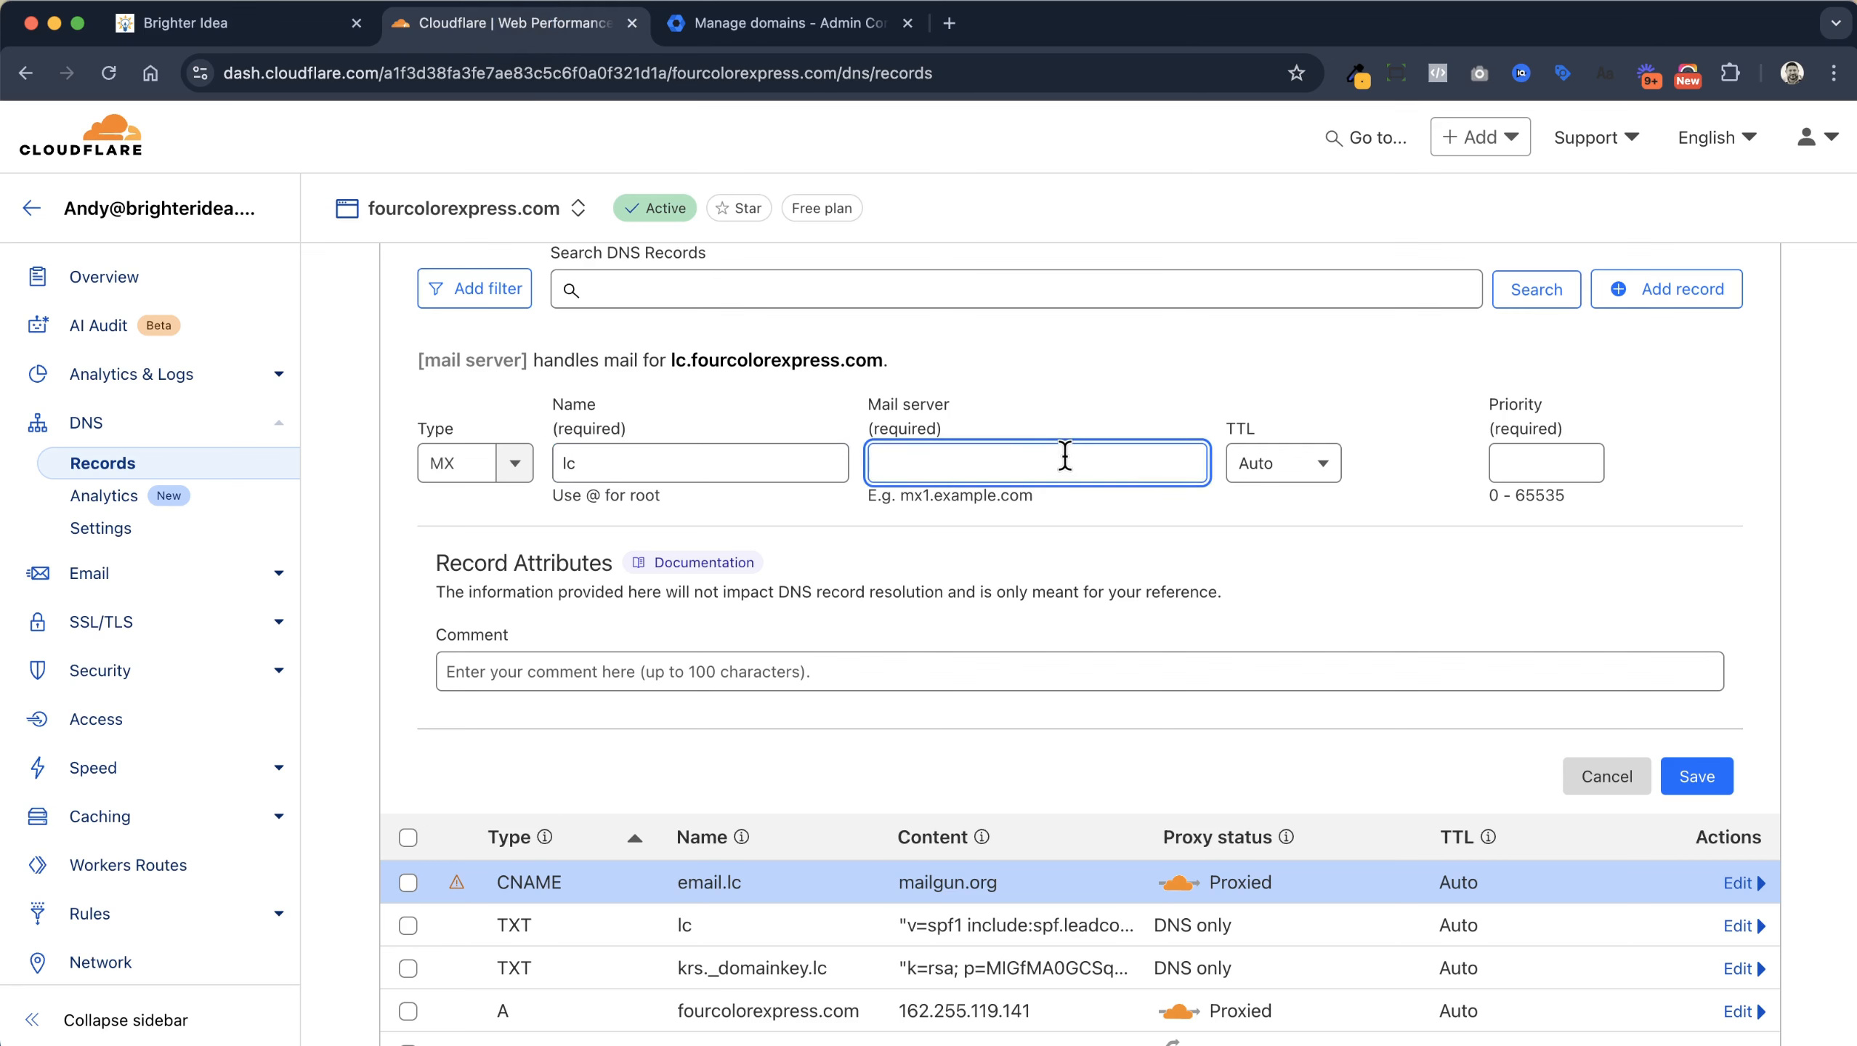
{"action": "key", "text": "super+v"}
{"action": "left_click", "coordinate": [1542, 458]}
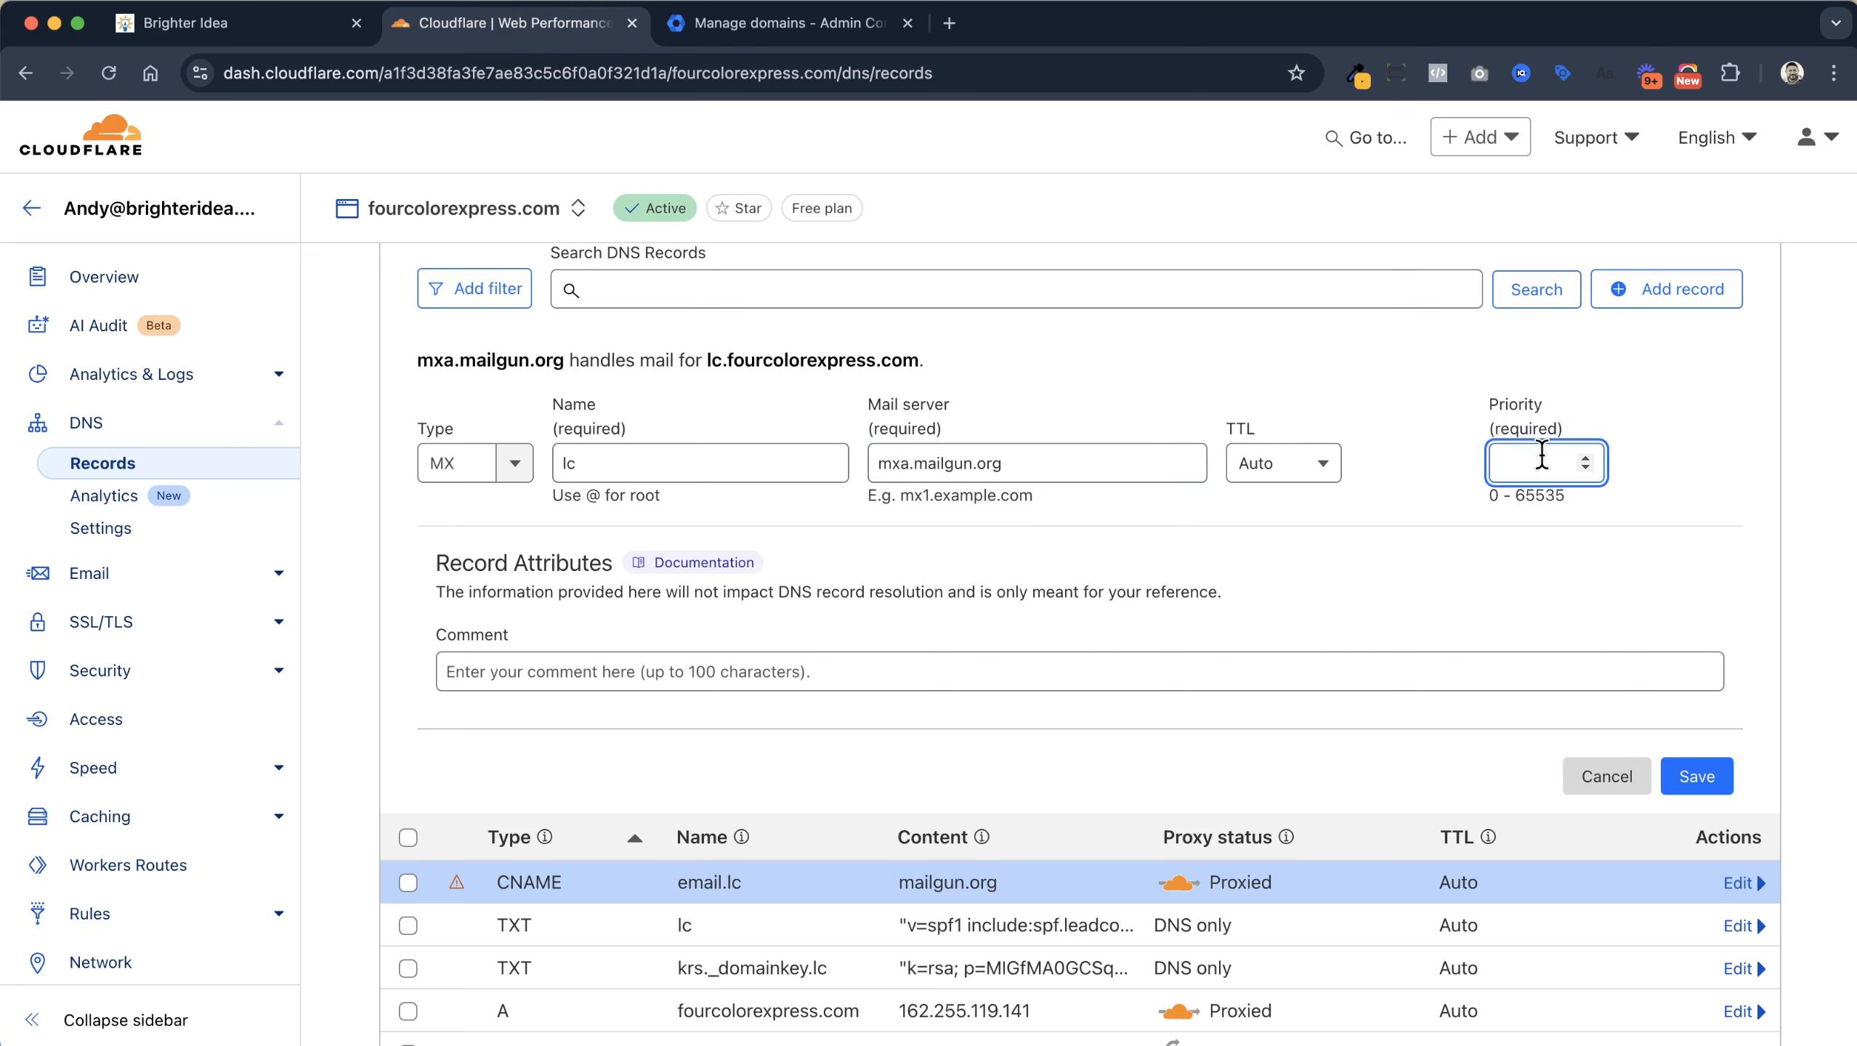
{"action": "left_click", "coordinate": [1696, 776]}
{"action": "left_click", "coordinate": [303, 36]}
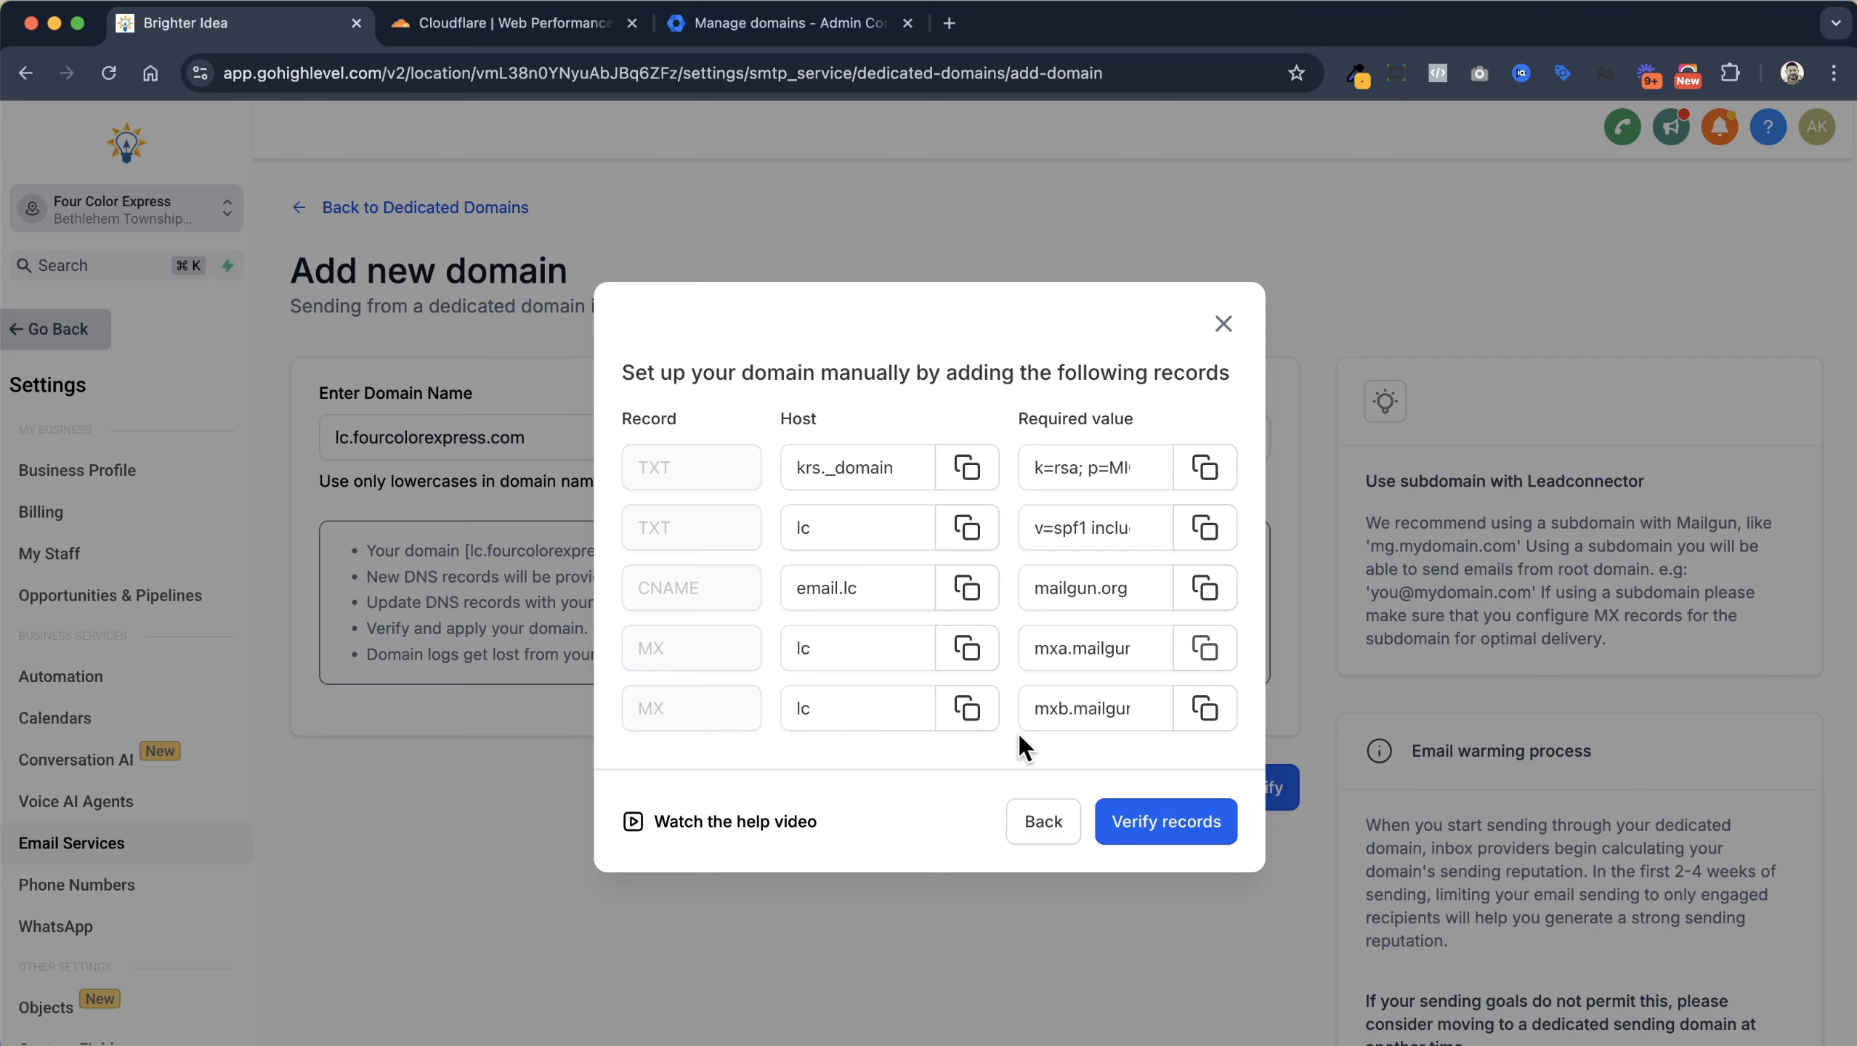
{"action": "left_click", "coordinate": [967, 707]}
{"action": "left_click", "coordinate": [535, 27]}
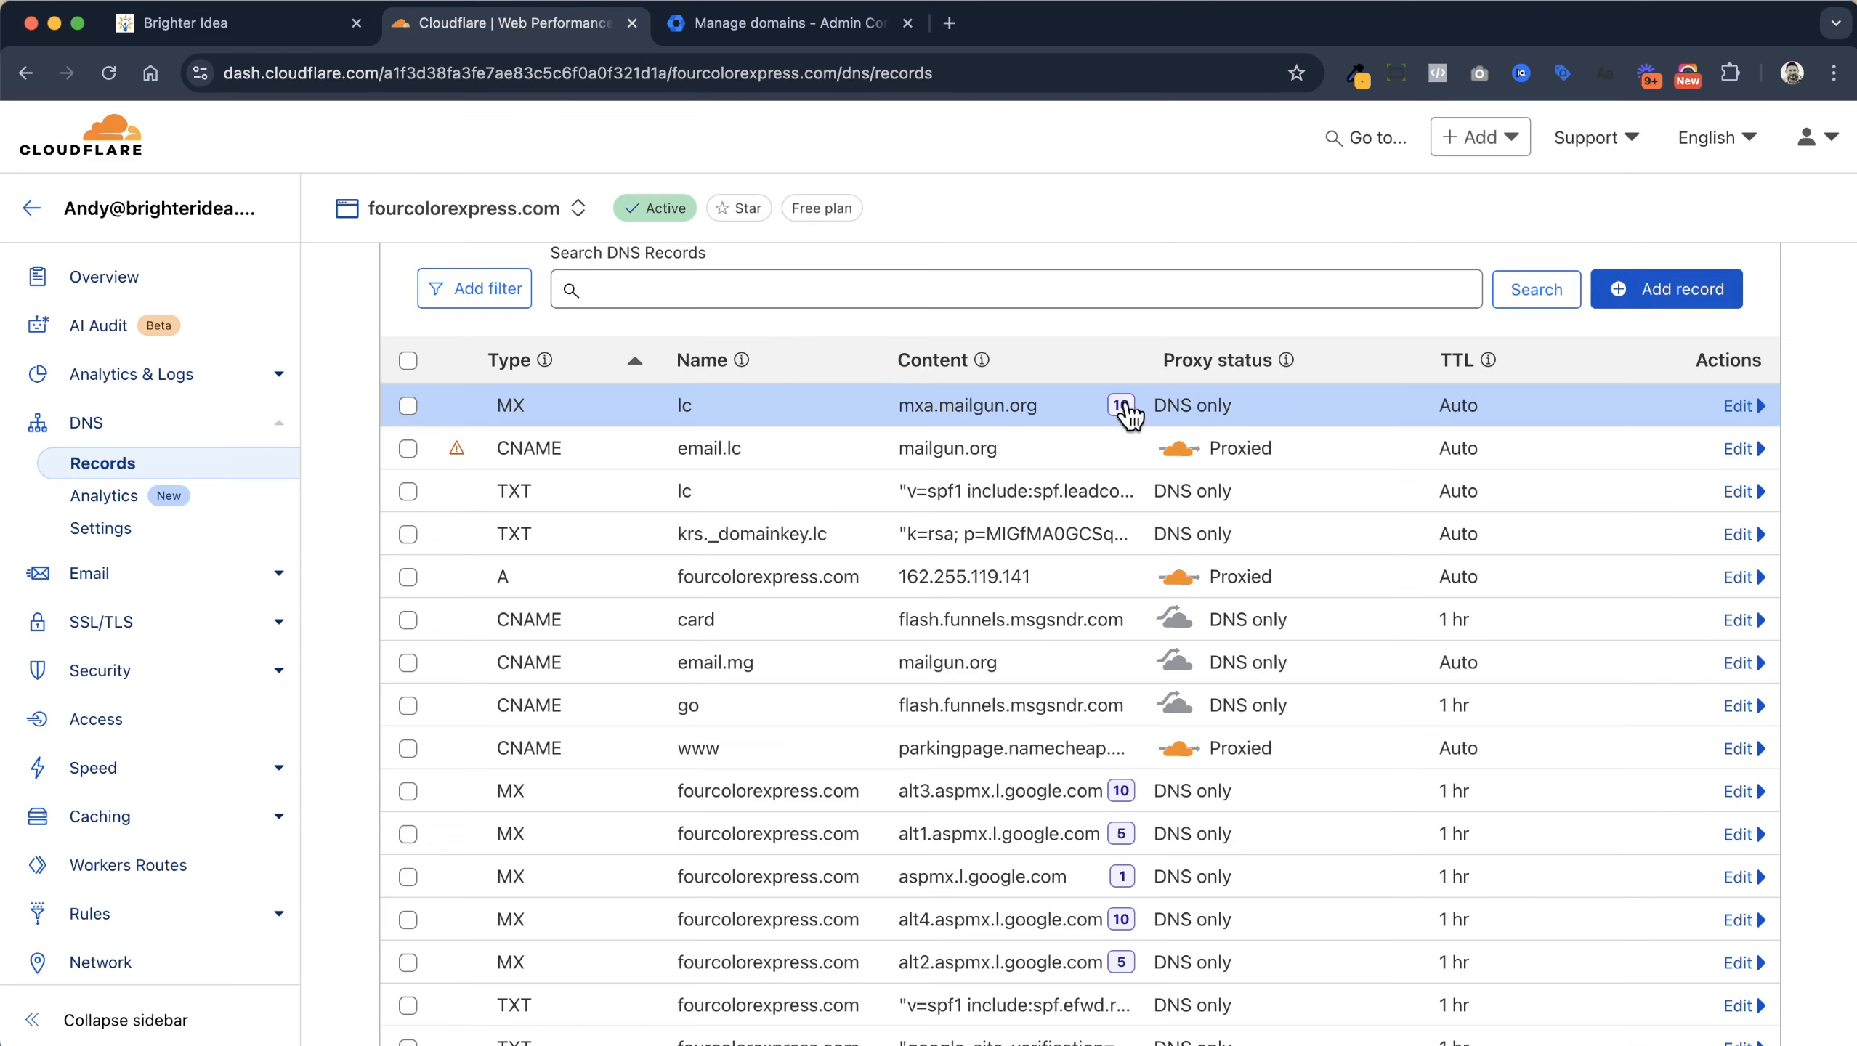
{"action": "left_click", "coordinate": [1662, 289]}
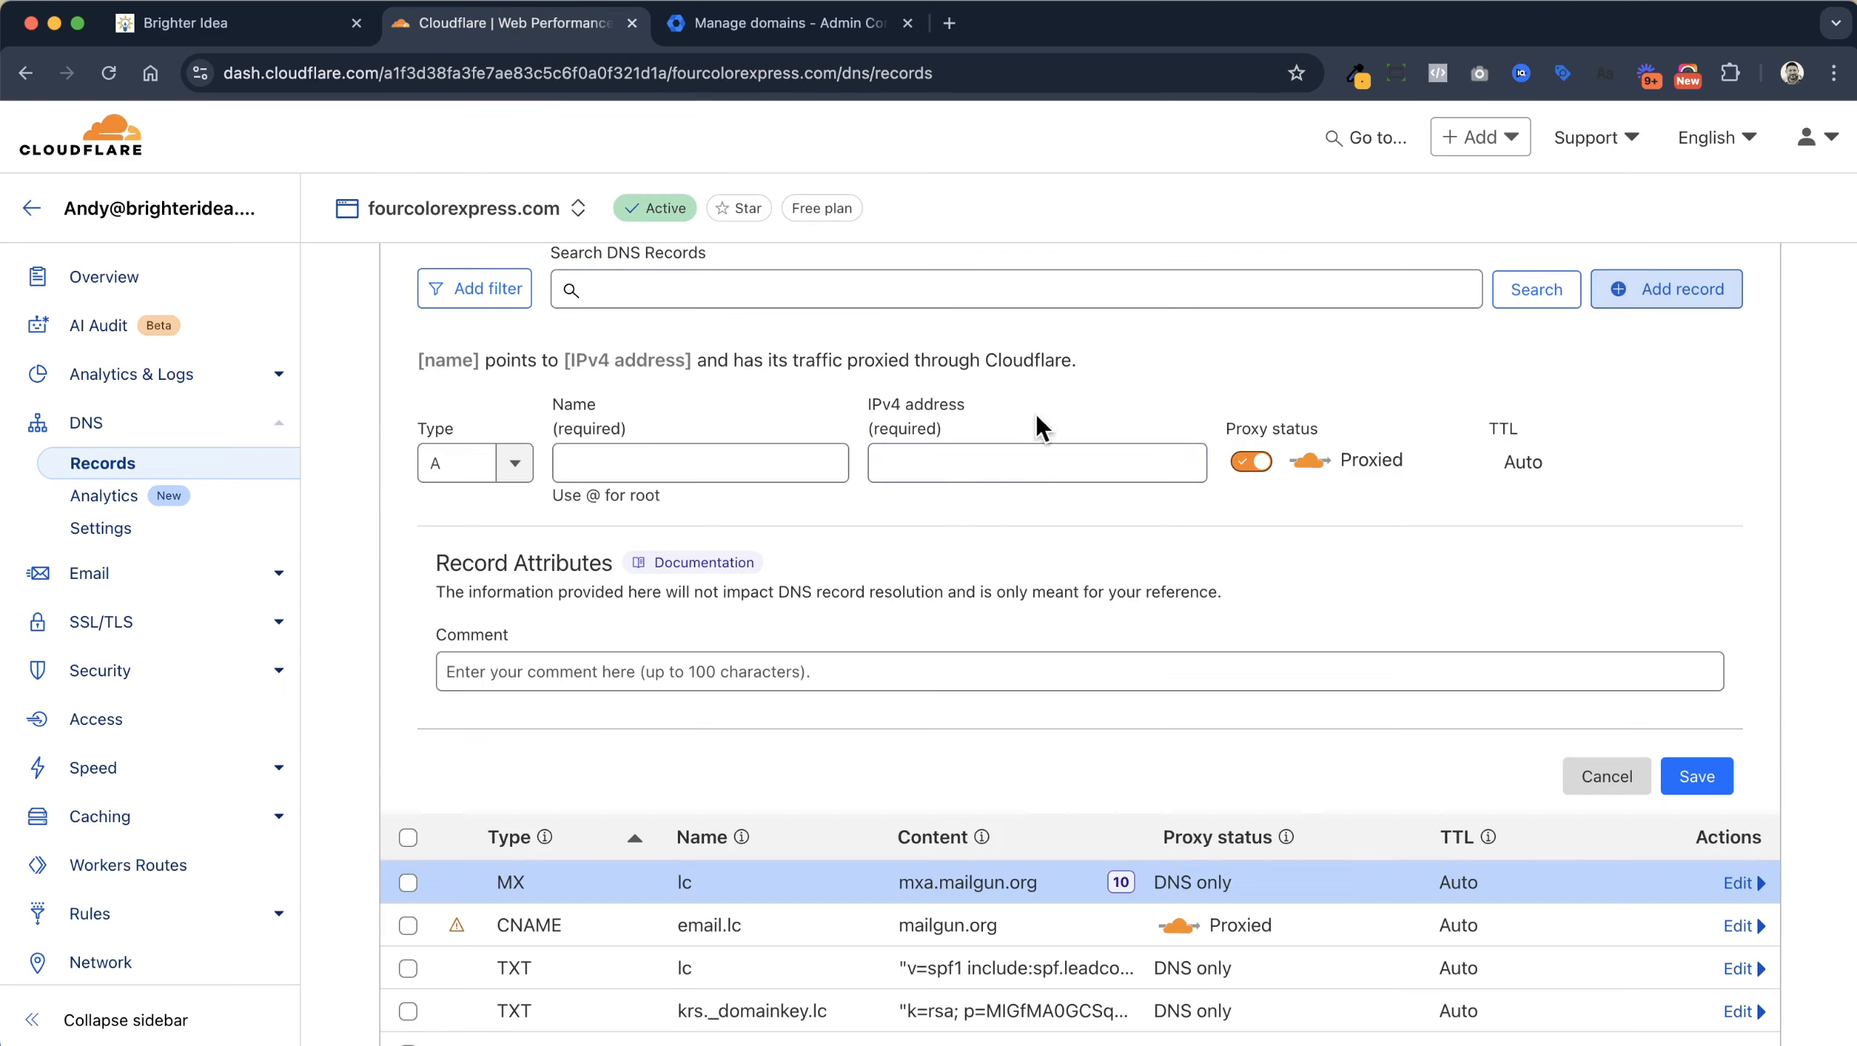
Set the new Cloudflare record to type MX with name lc
{"action": "left_click", "coordinate": [515, 463]}
{"action": "scroll", "coordinate": [496, 634], "scroll_direction": "down", "scroll_amount": 2}
{"action": "scroll", "coordinate": [496, 635], "scroll_direction": "down", "scroll_amount": 2}
{"action": "left_click", "coordinate": [489, 666]}
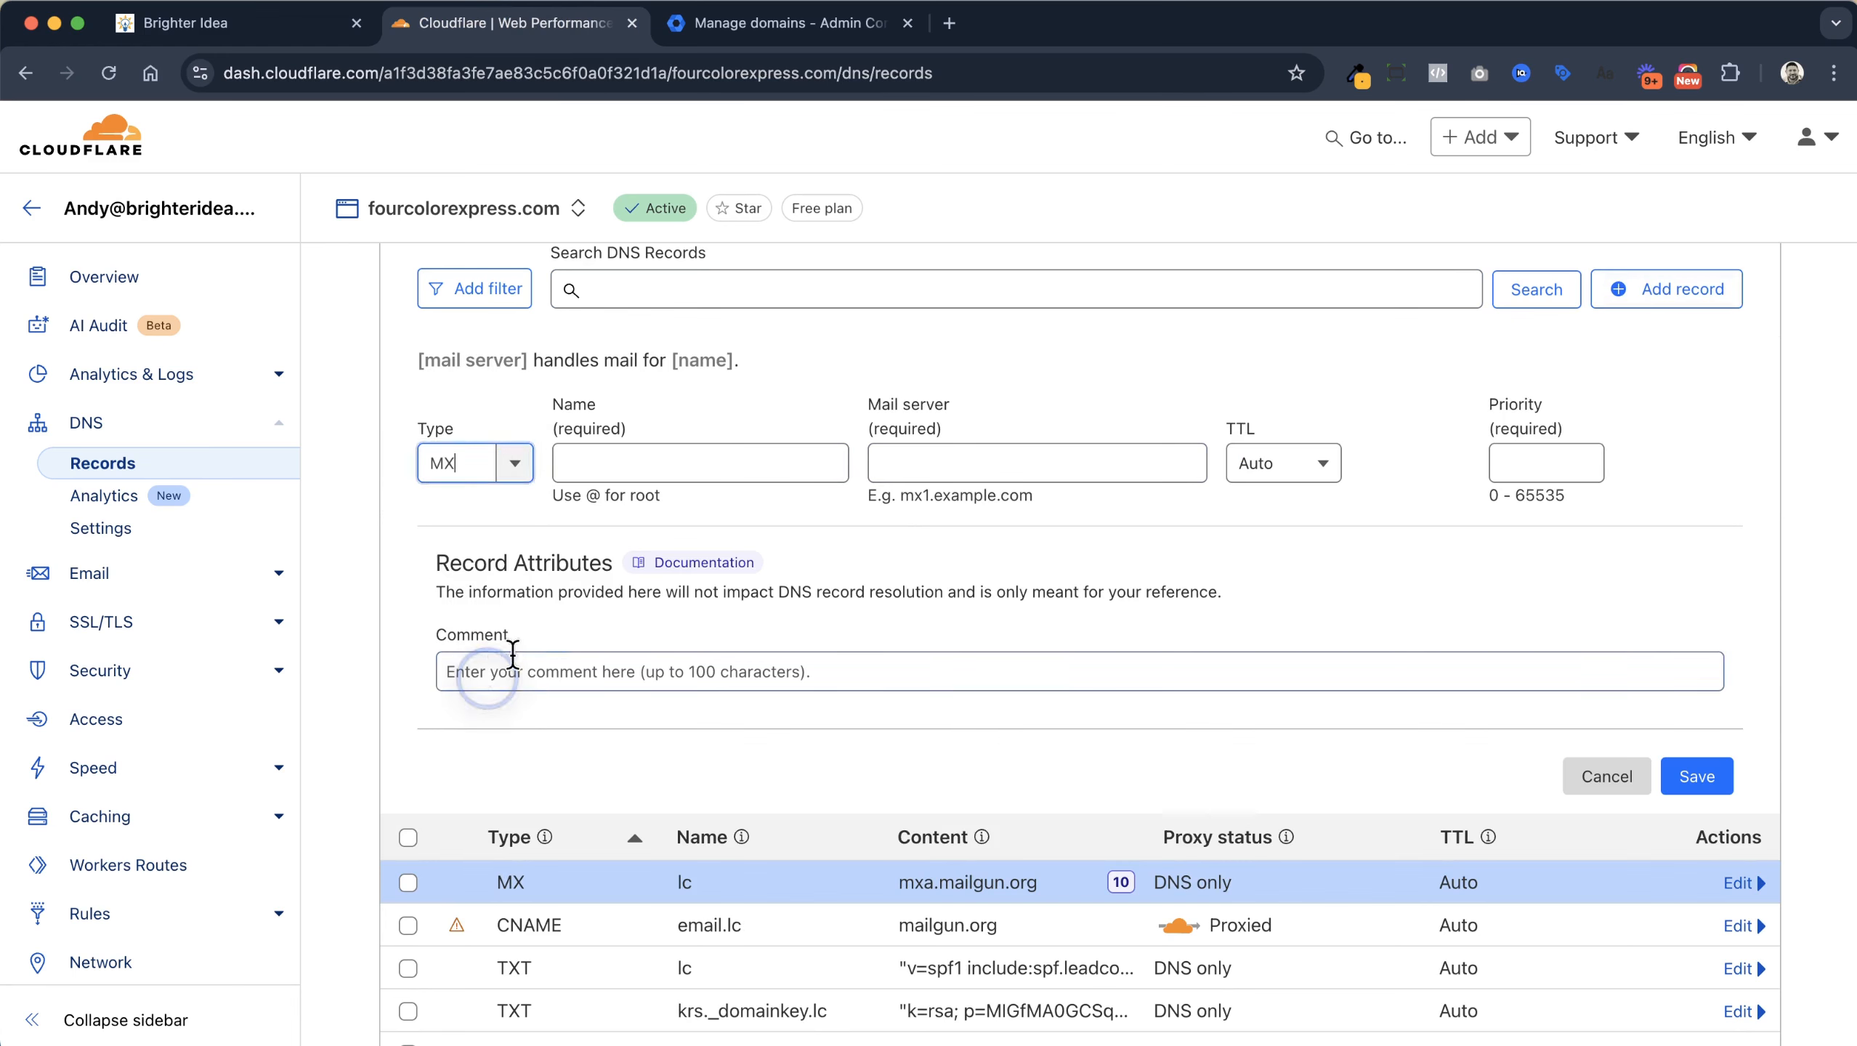
{"action": "left_click", "coordinate": [627, 466]}
{"action": "type", "text": "lc"}
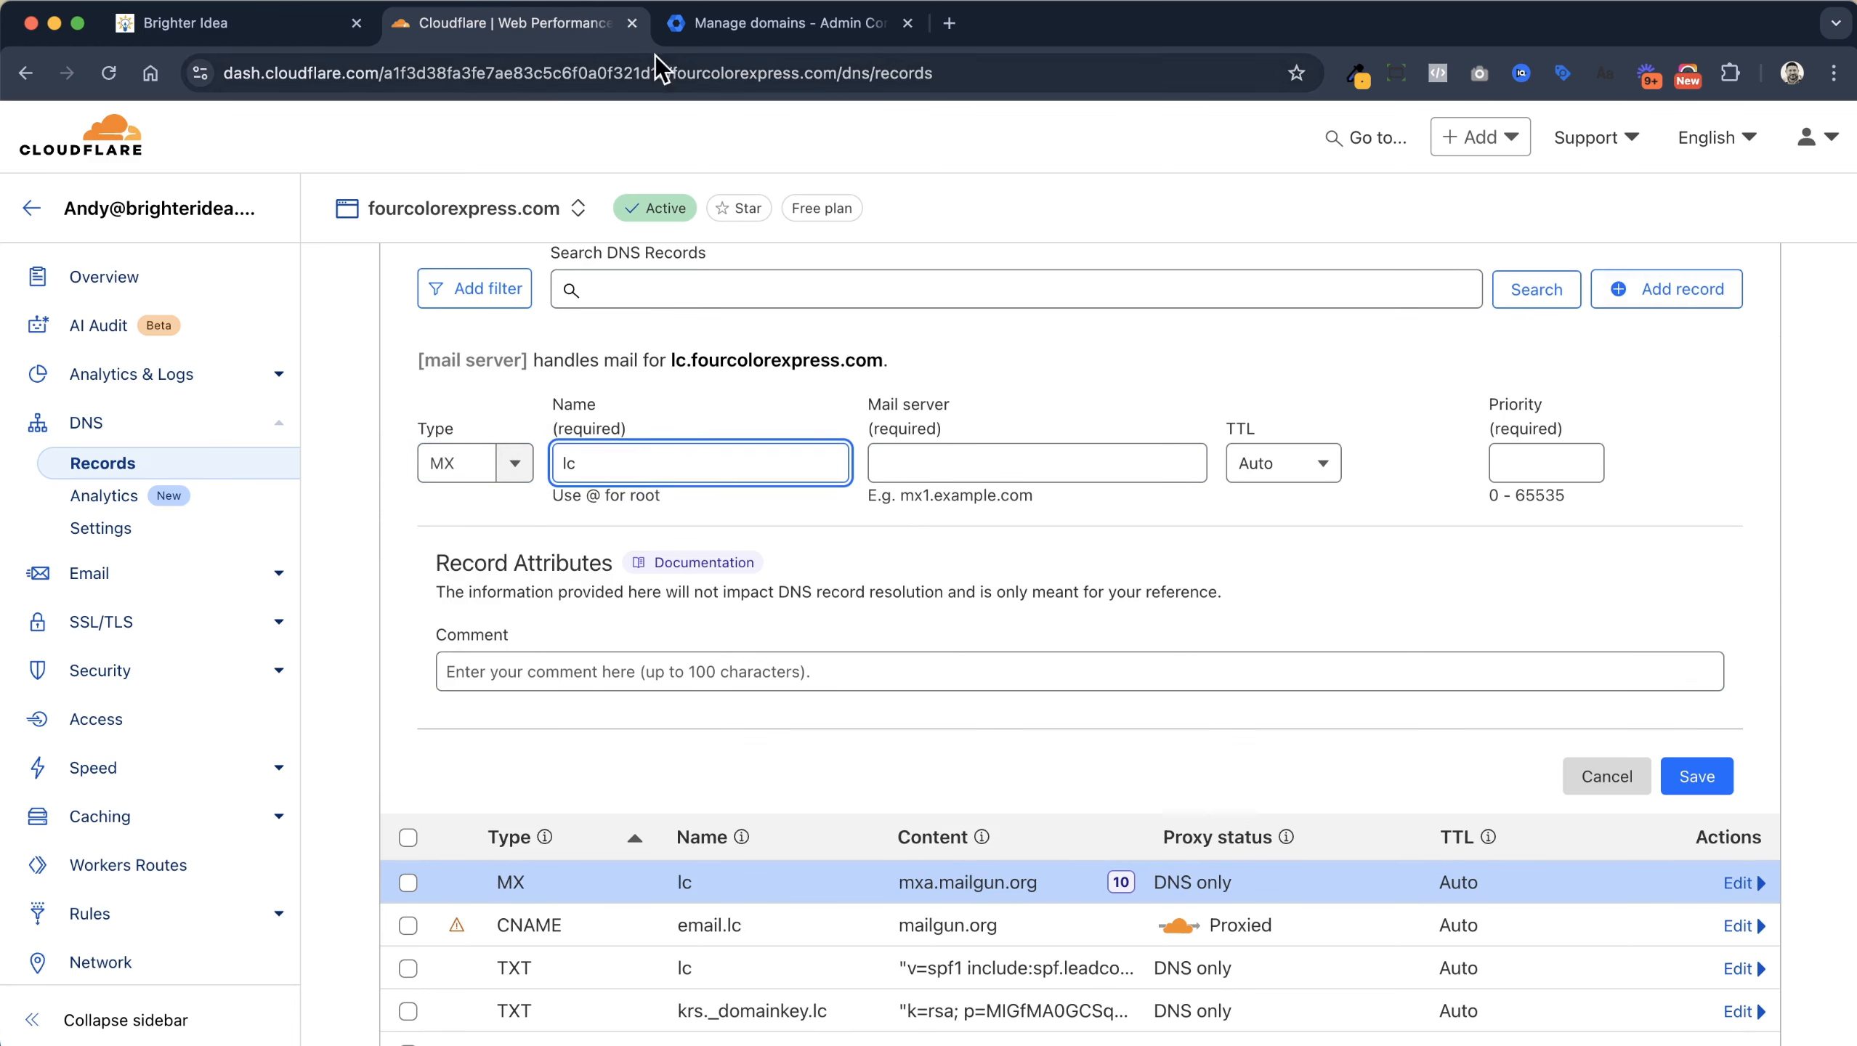
Paste mxb.mailgun.org as the mail server, use priority 10, and save the record
{"action": "left_click", "coordinate": [301, 36]}
{"action": "left_click", "coordinate": [1204, 708]}
{"action": "left_click", "coordinate": [580, 25]}
{"action": "left_click", "coordinate": [1018, 462]}
{"action": "key", "text": "super+v"}
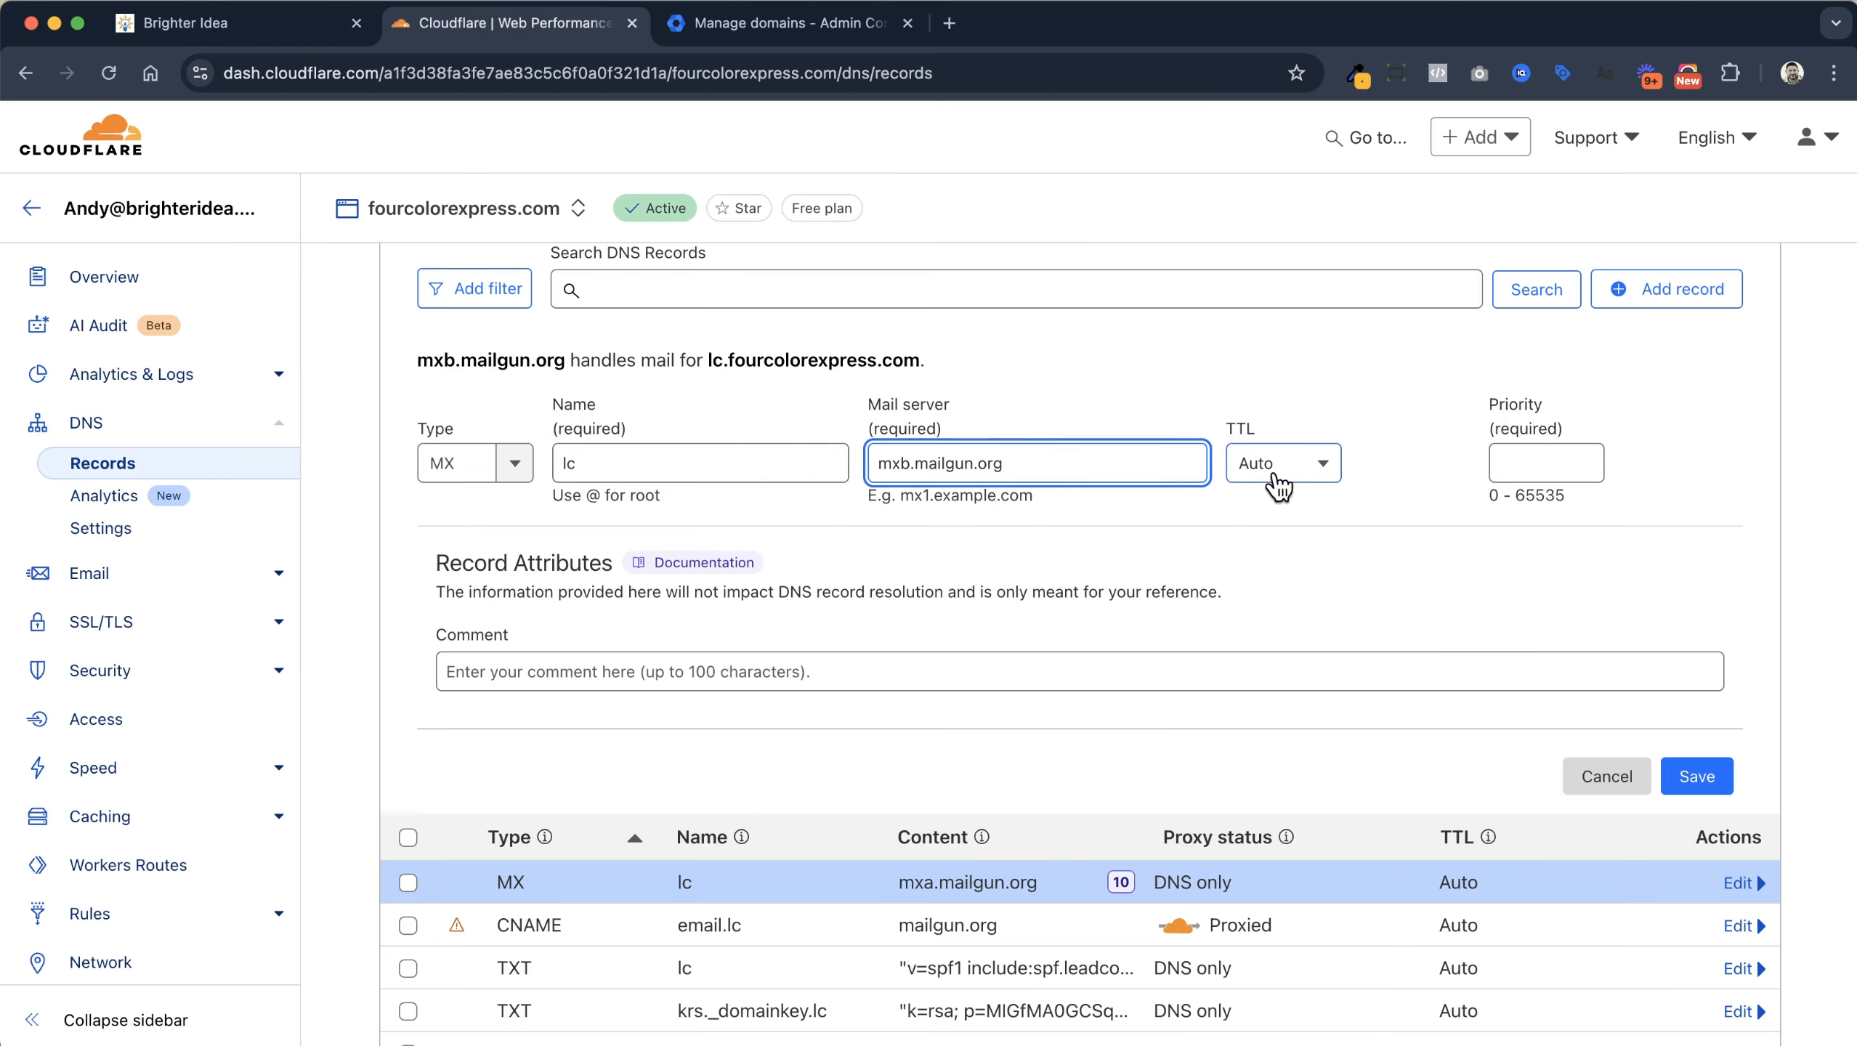
{"action": "left_click", "coordinate": [1524, 458]}
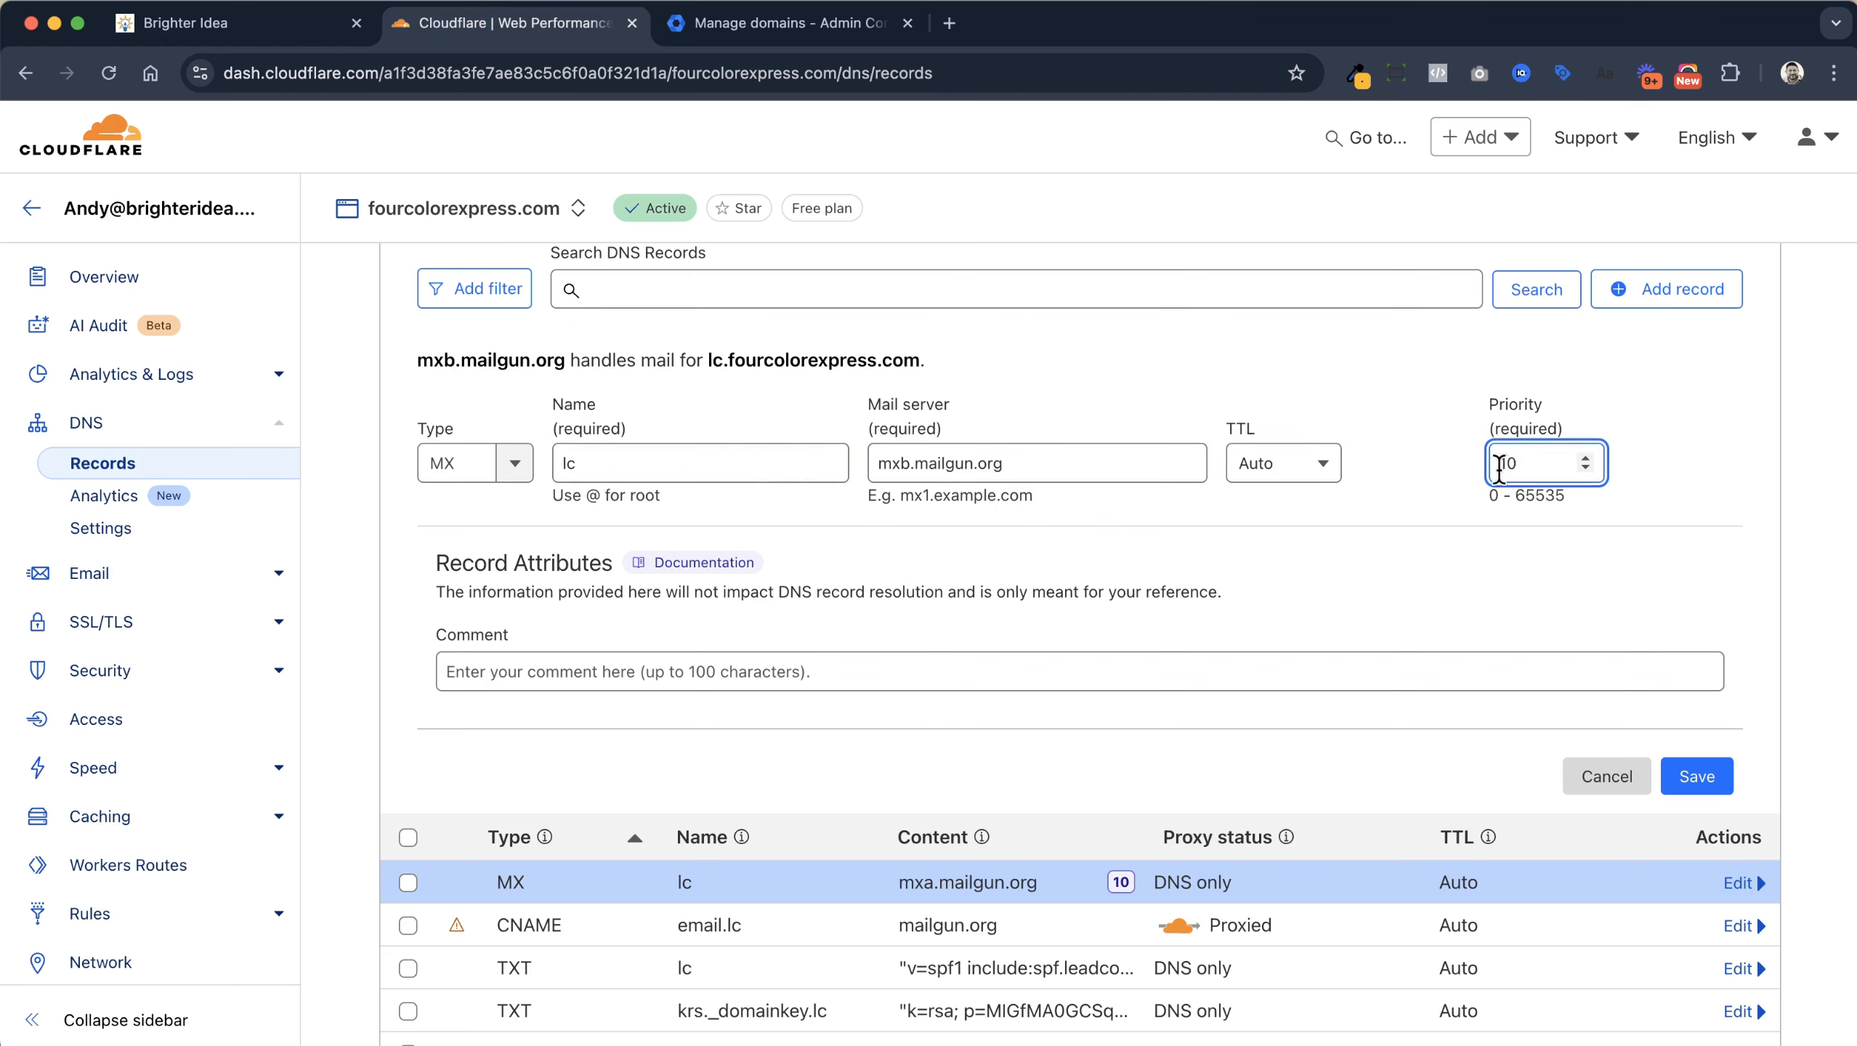
{"action": "left_click", "coordinate": [1703, 775]}
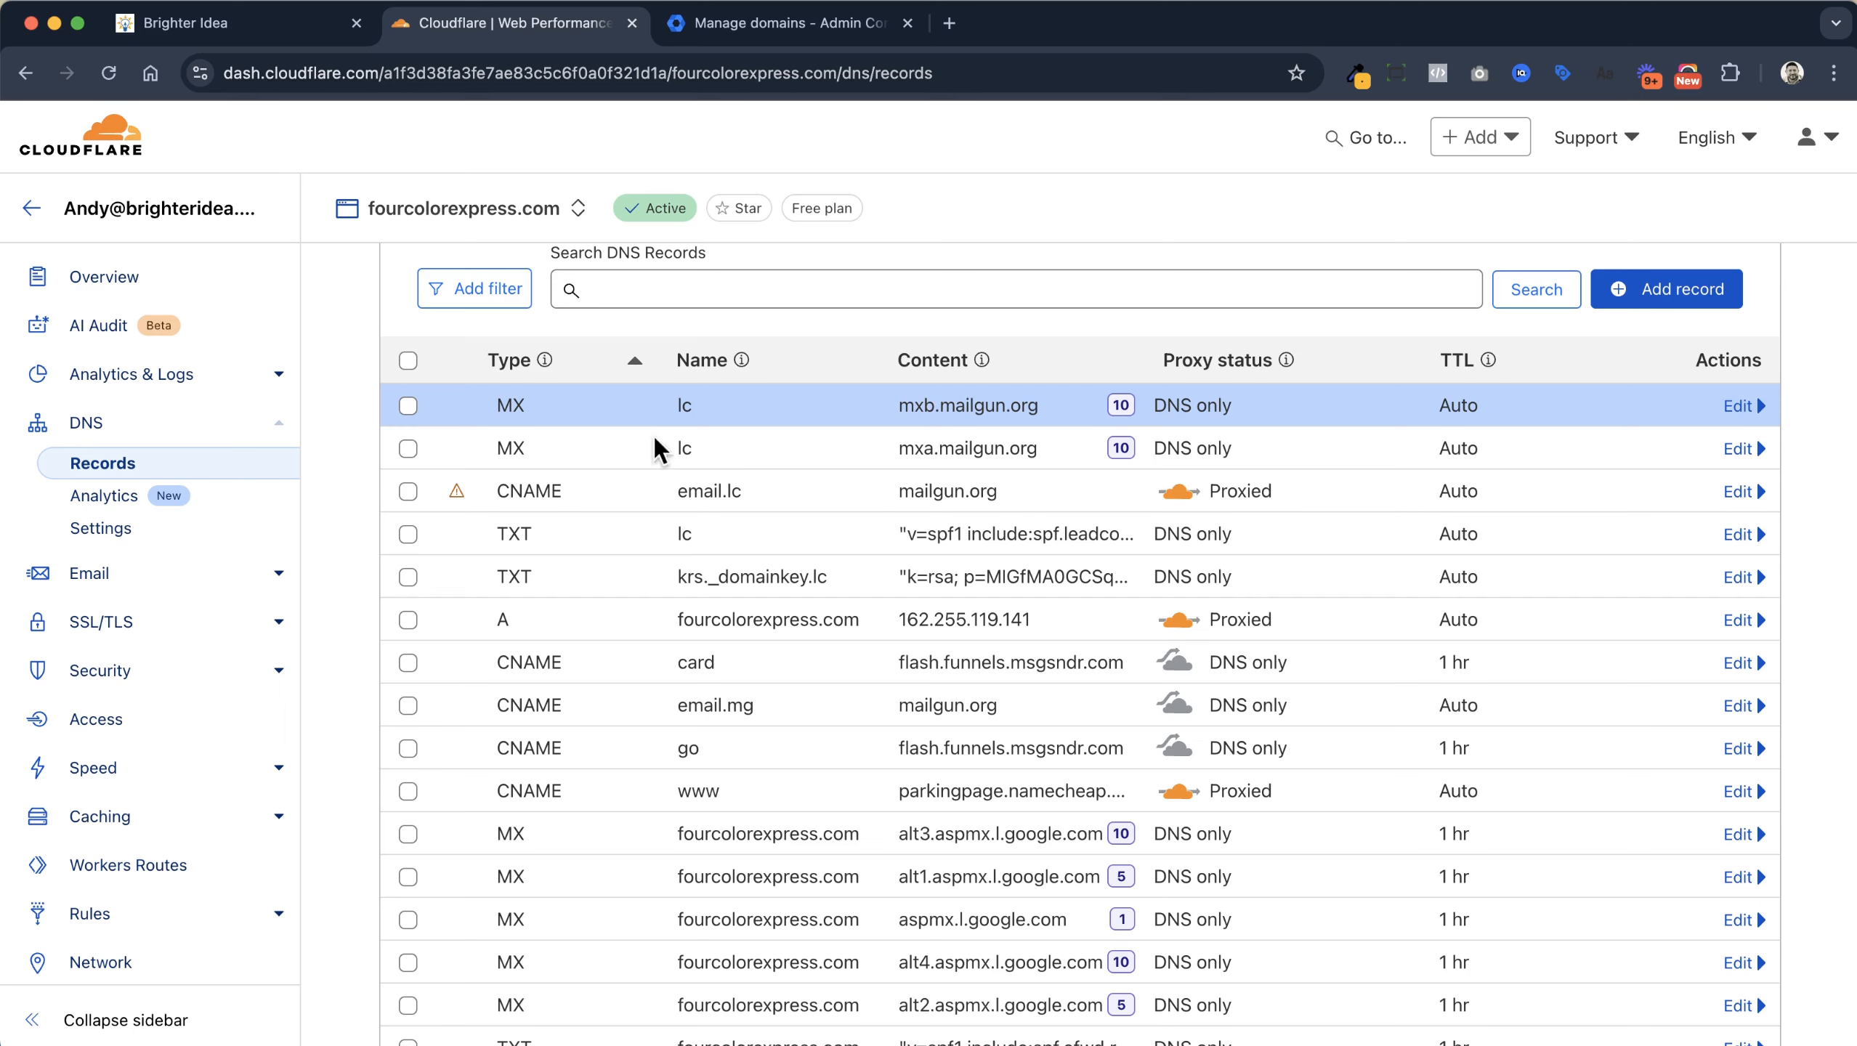
{"action": "left_click", "coordinate": [273, 31]}
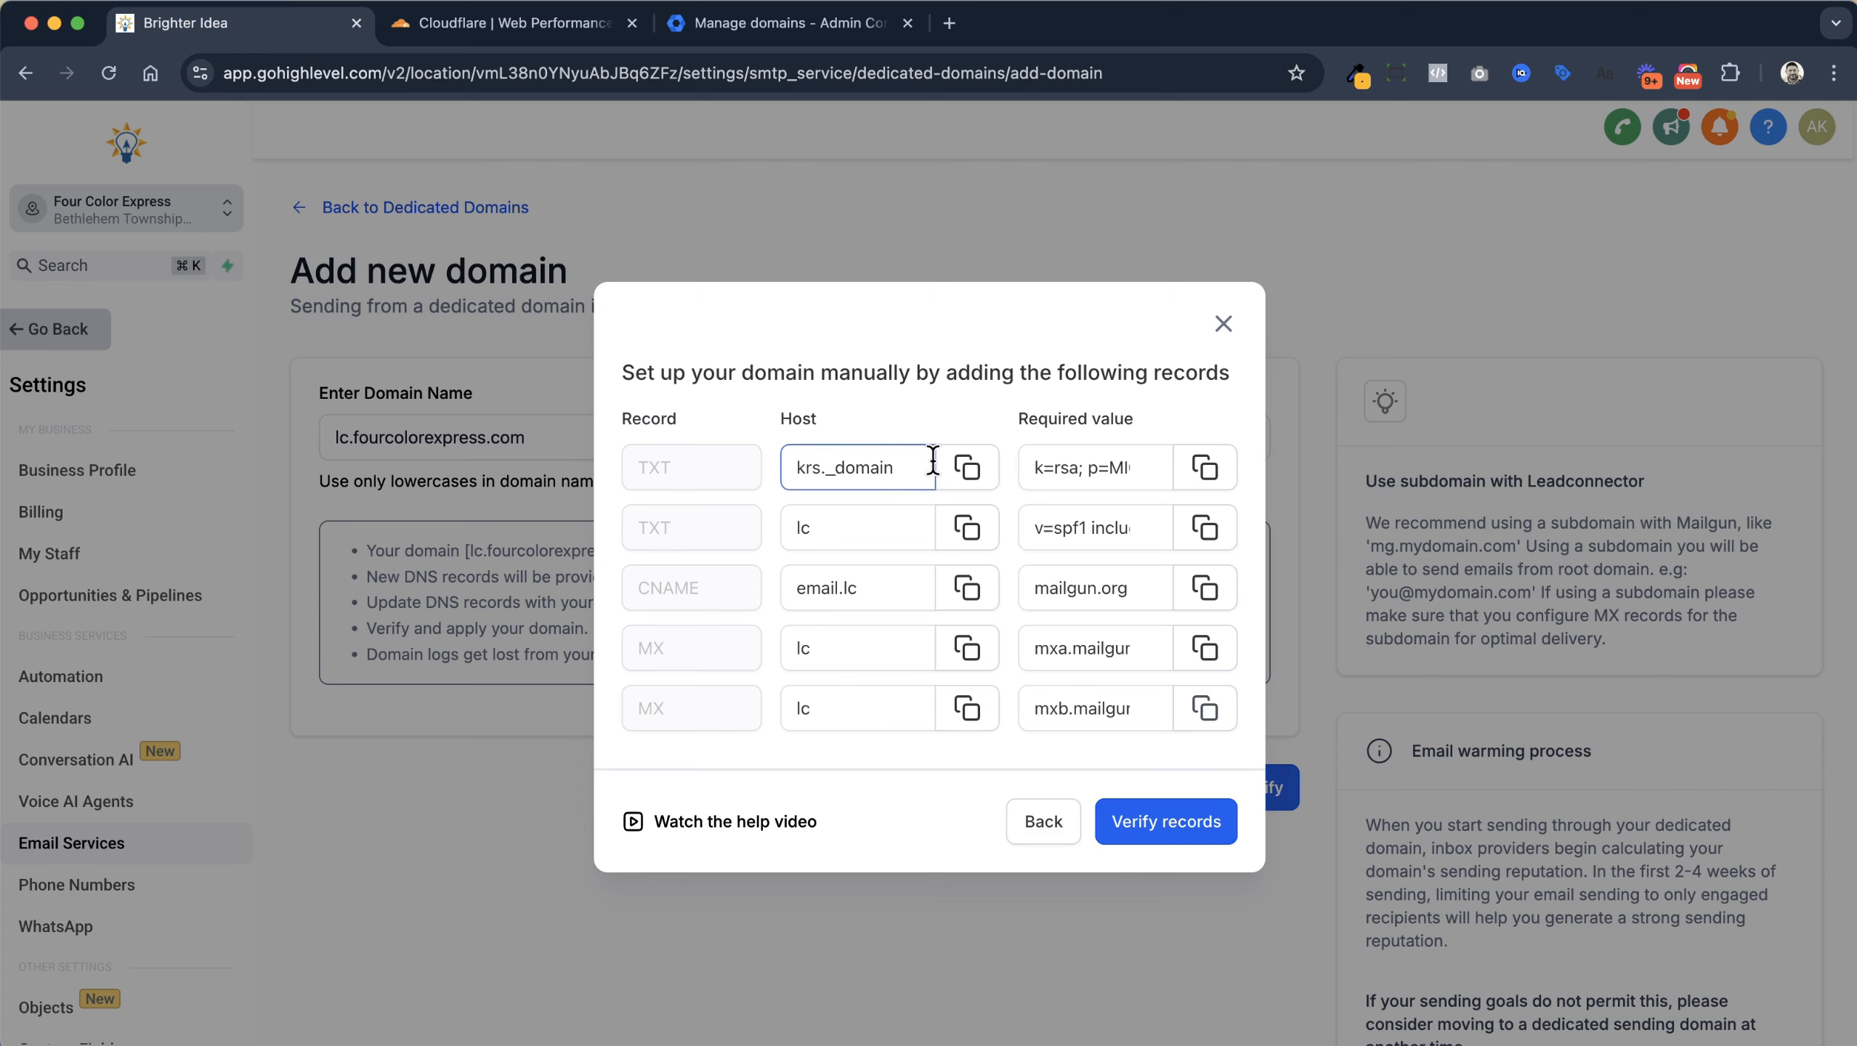
Run Verify records and review which DNS records GoHighLevel accepts
{"action": "left_click", "coordinate": [1166, 821]}
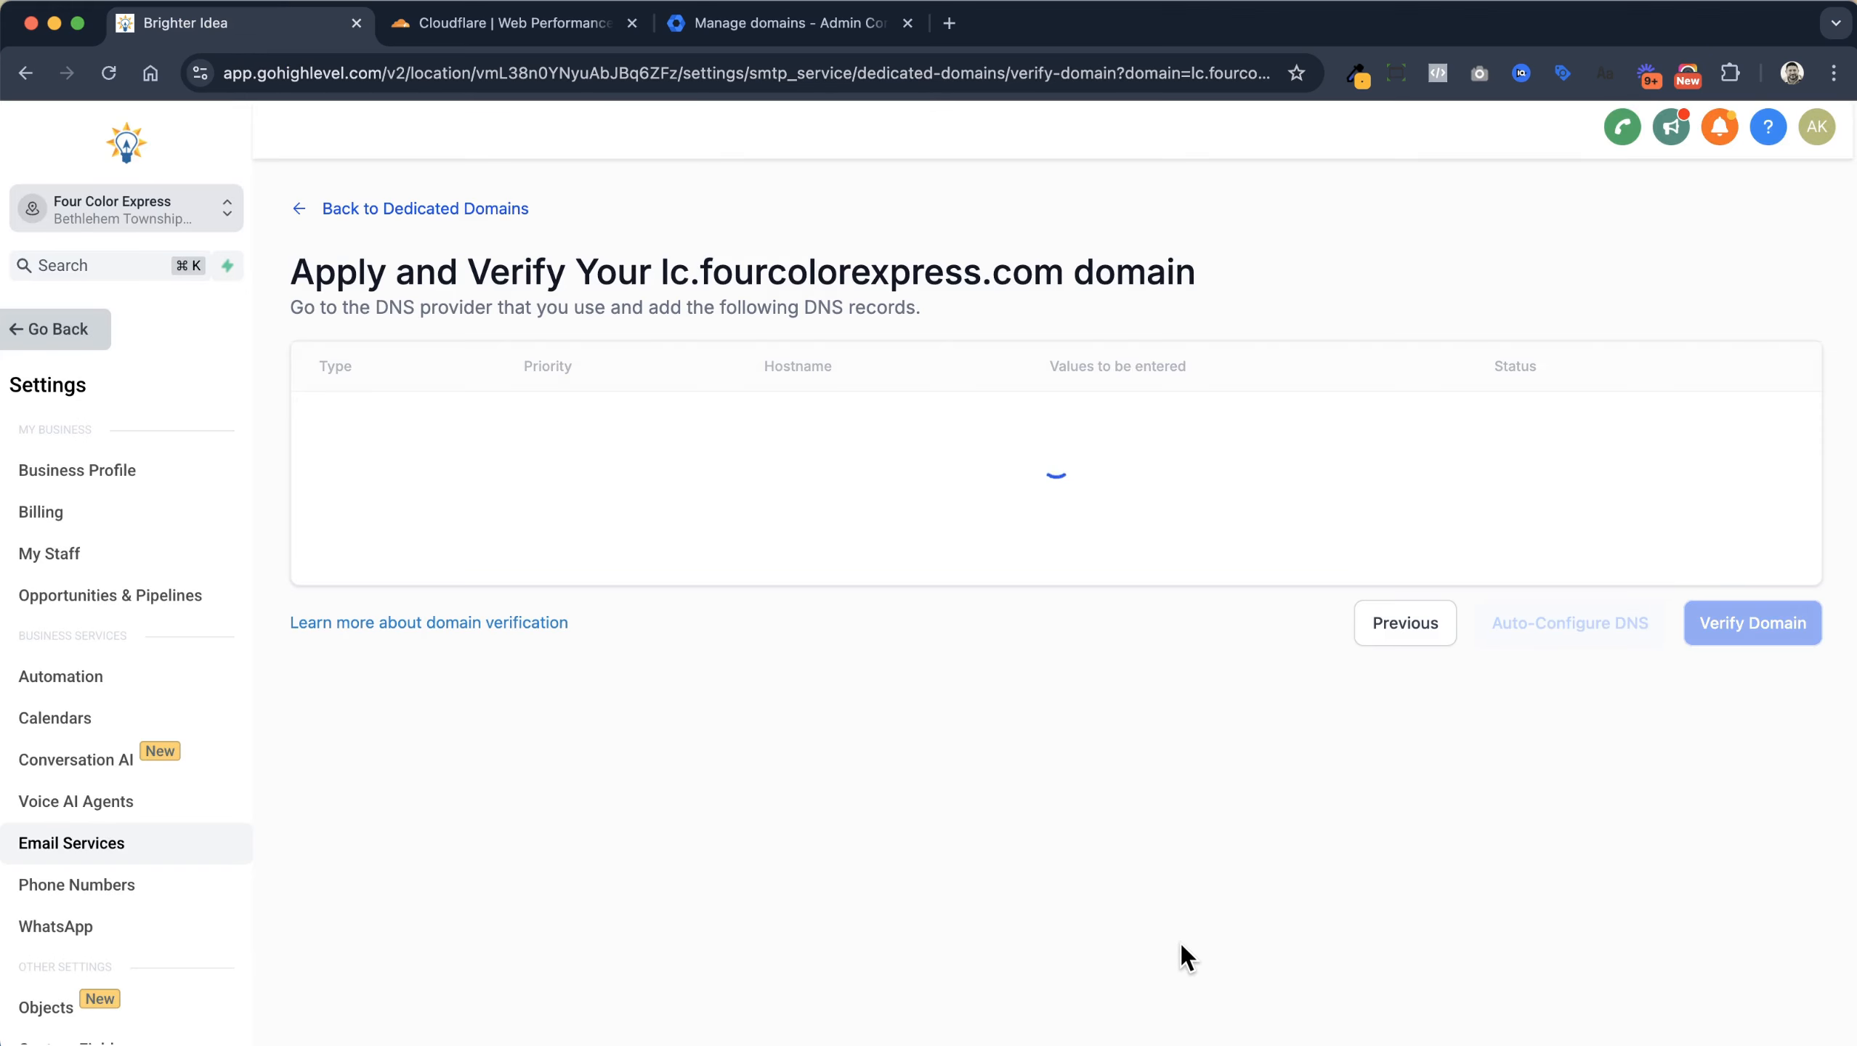
{"action": "scroll", "coordinate": [1187, 586], "scroll_direction": "down", "scroll_amount": 2}
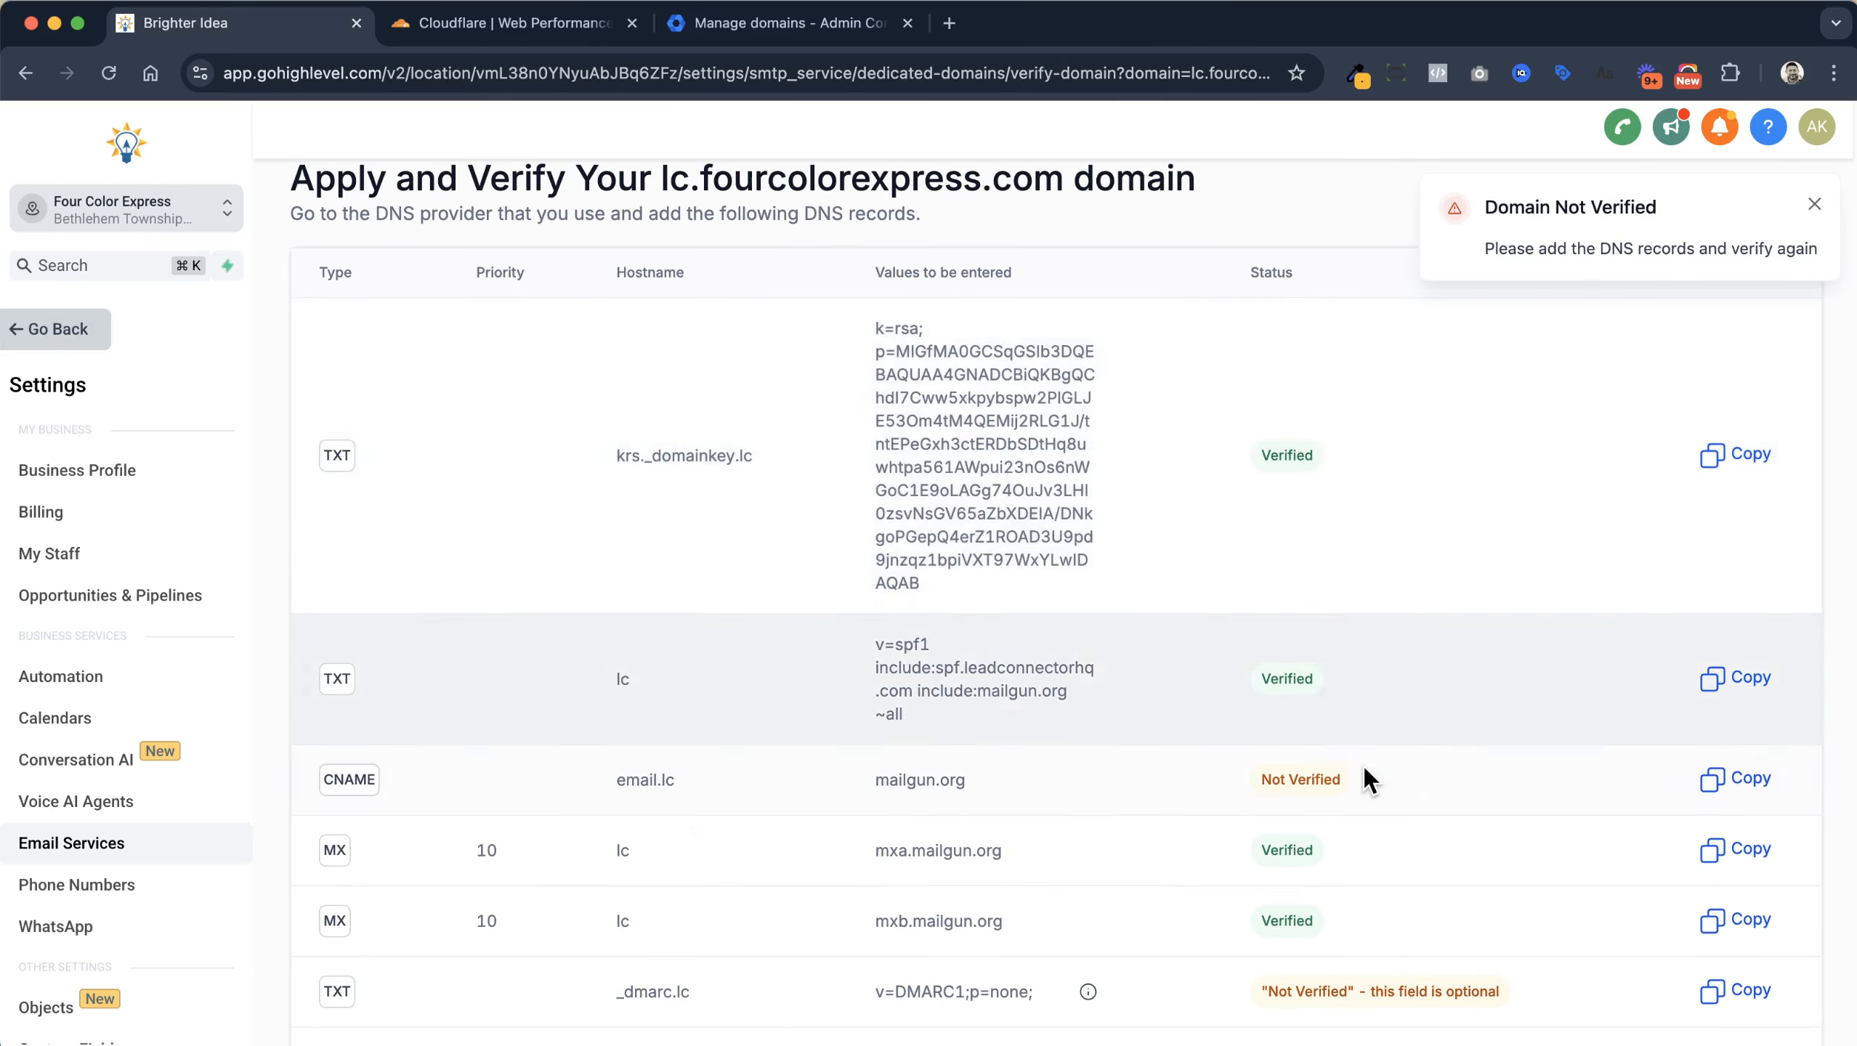
{"action": "scroll", "coordinate": [1363, 767], "scroll_direction": "down", "scroll_amount": 2}
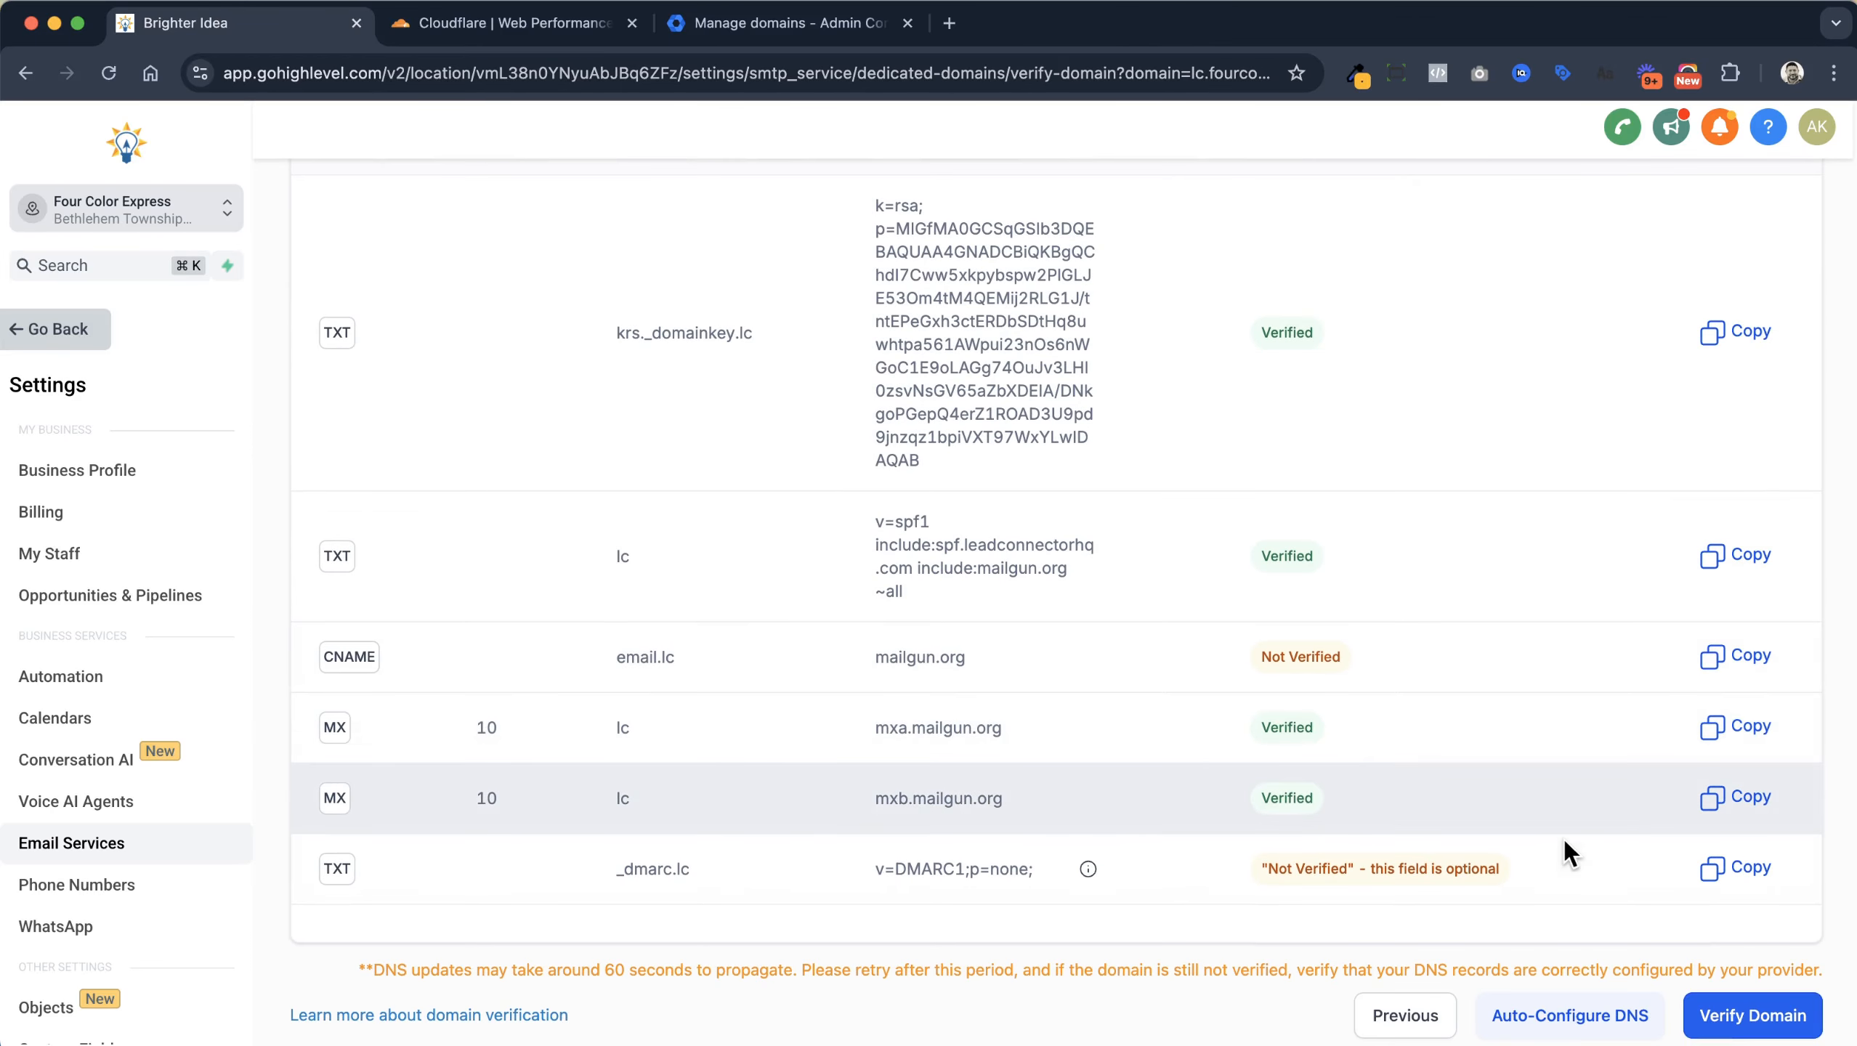
{"action": "scroll", "coordinate": [1573, 800], "scroll_direction": "up", "scroll_amount": 3}
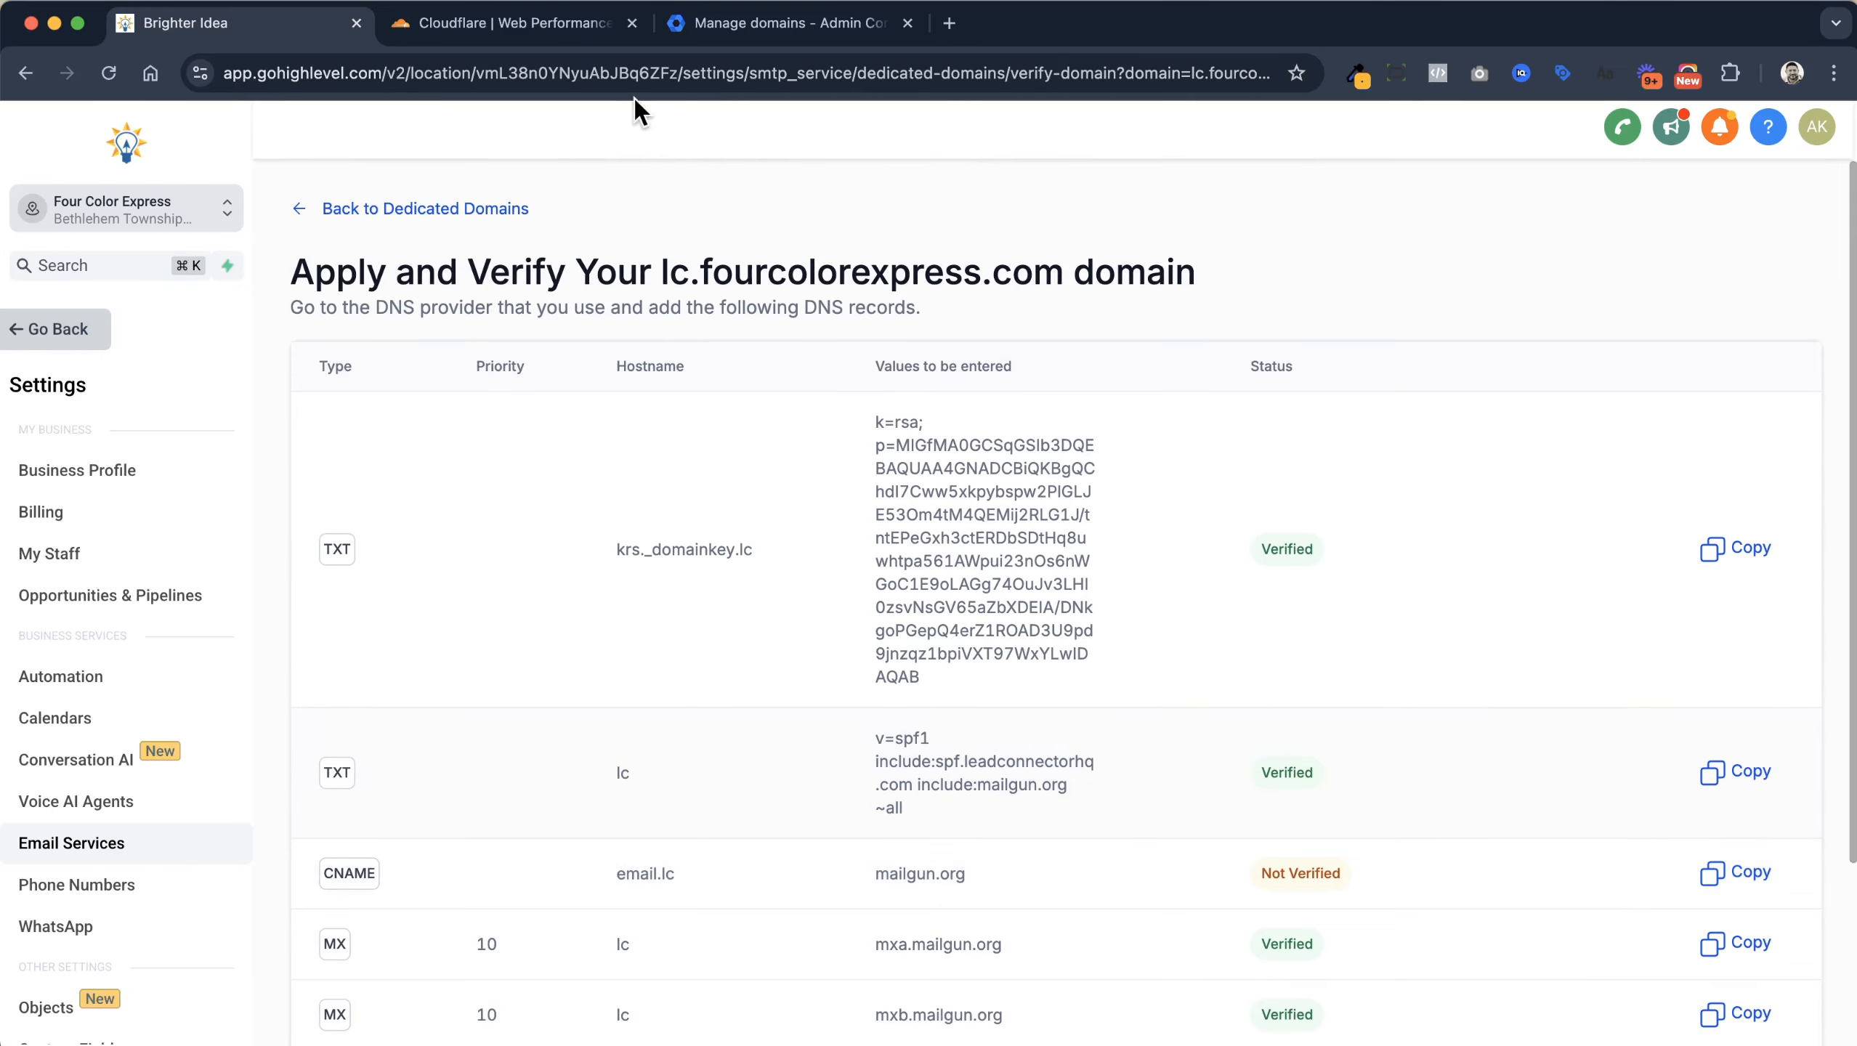
Re-run Verify Domain for lc.fourcolorexpress.com from its Dedicated Domains card menu
{"action": "left_click", "coordinate": [483, 205]}
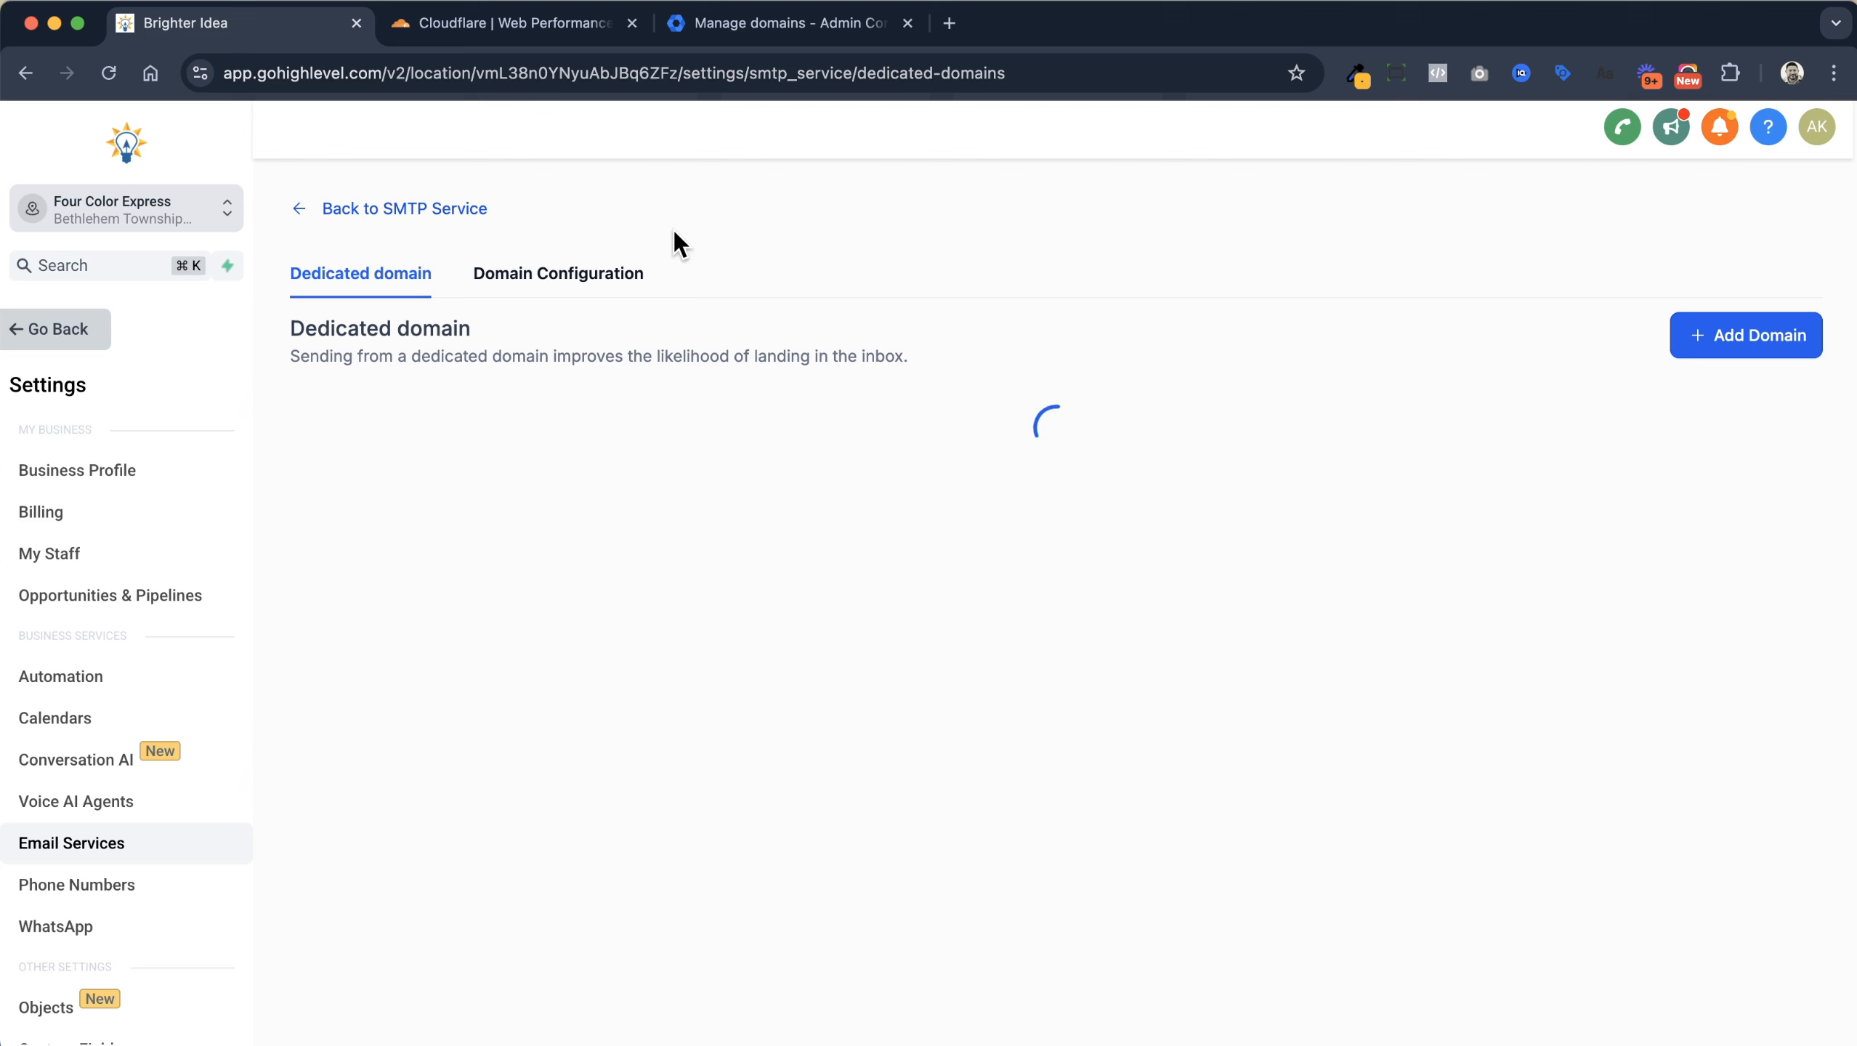
{"action": "left_click", "coordinate": [334, 448]}
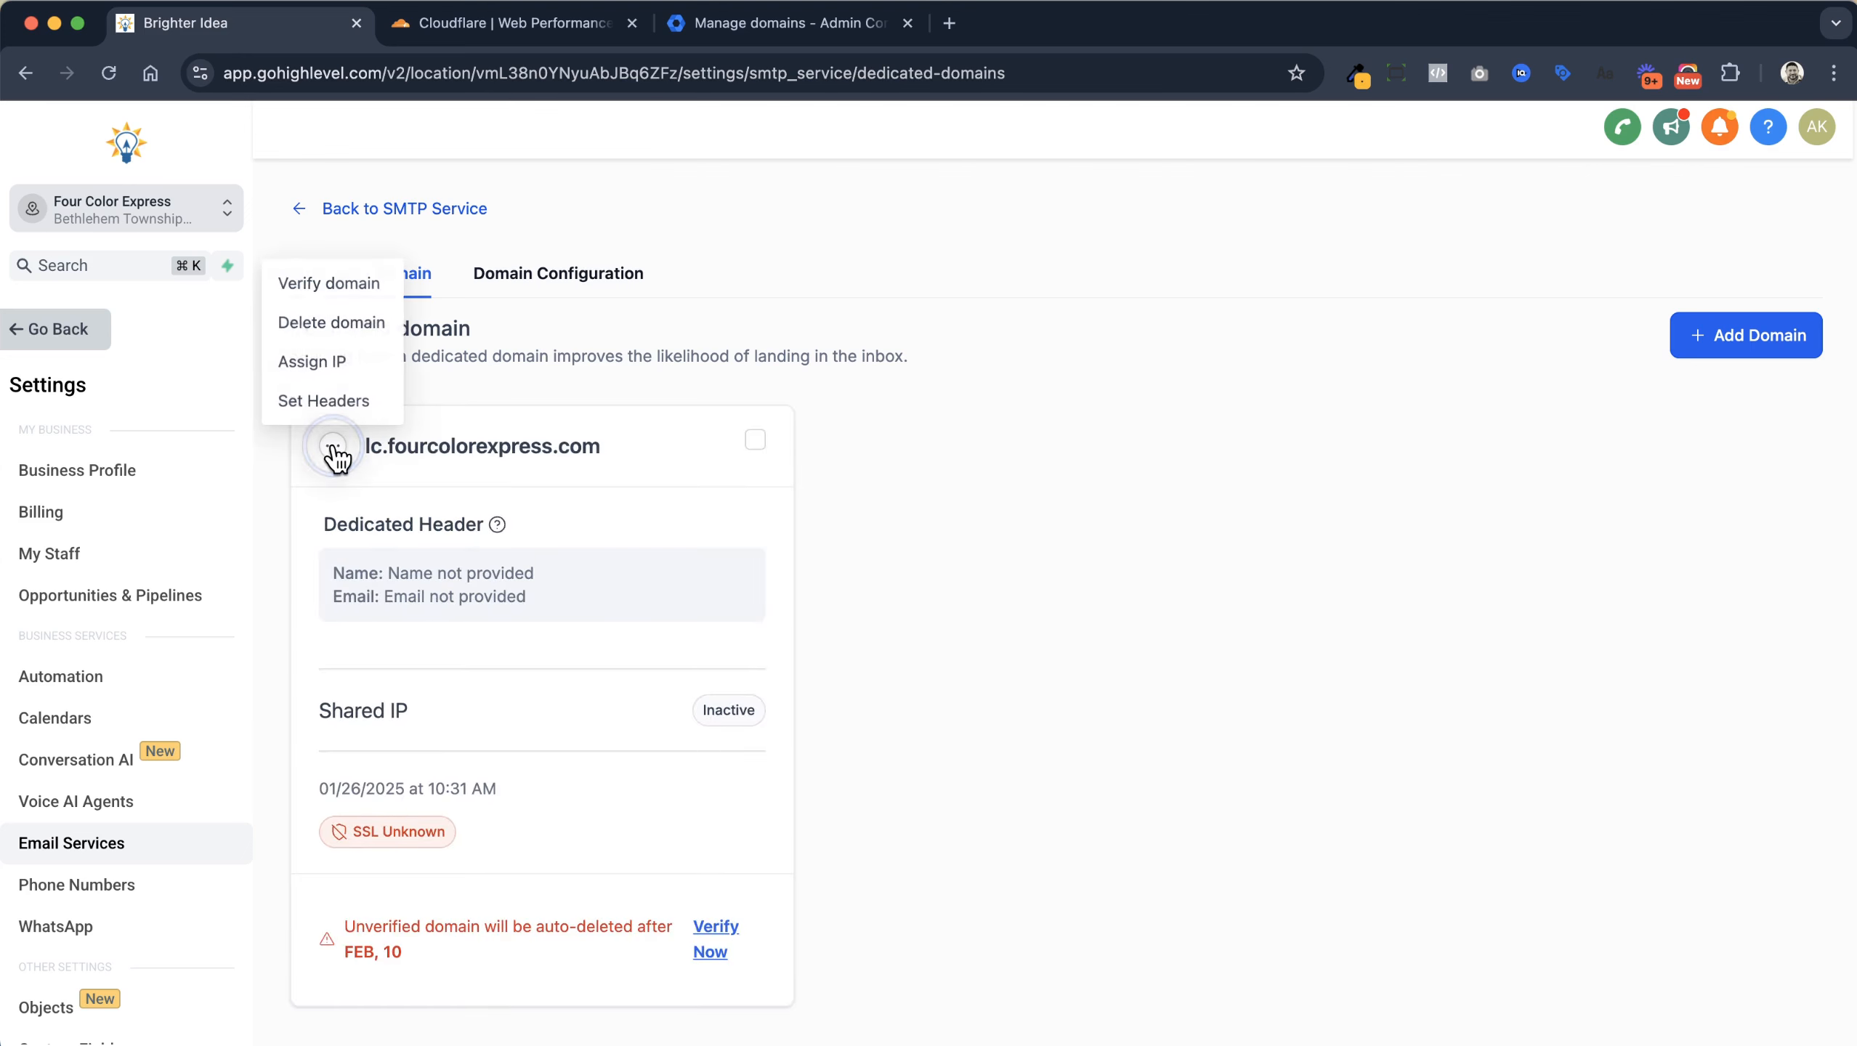
{"action": "left_click", "coordinate": [357, 282]}
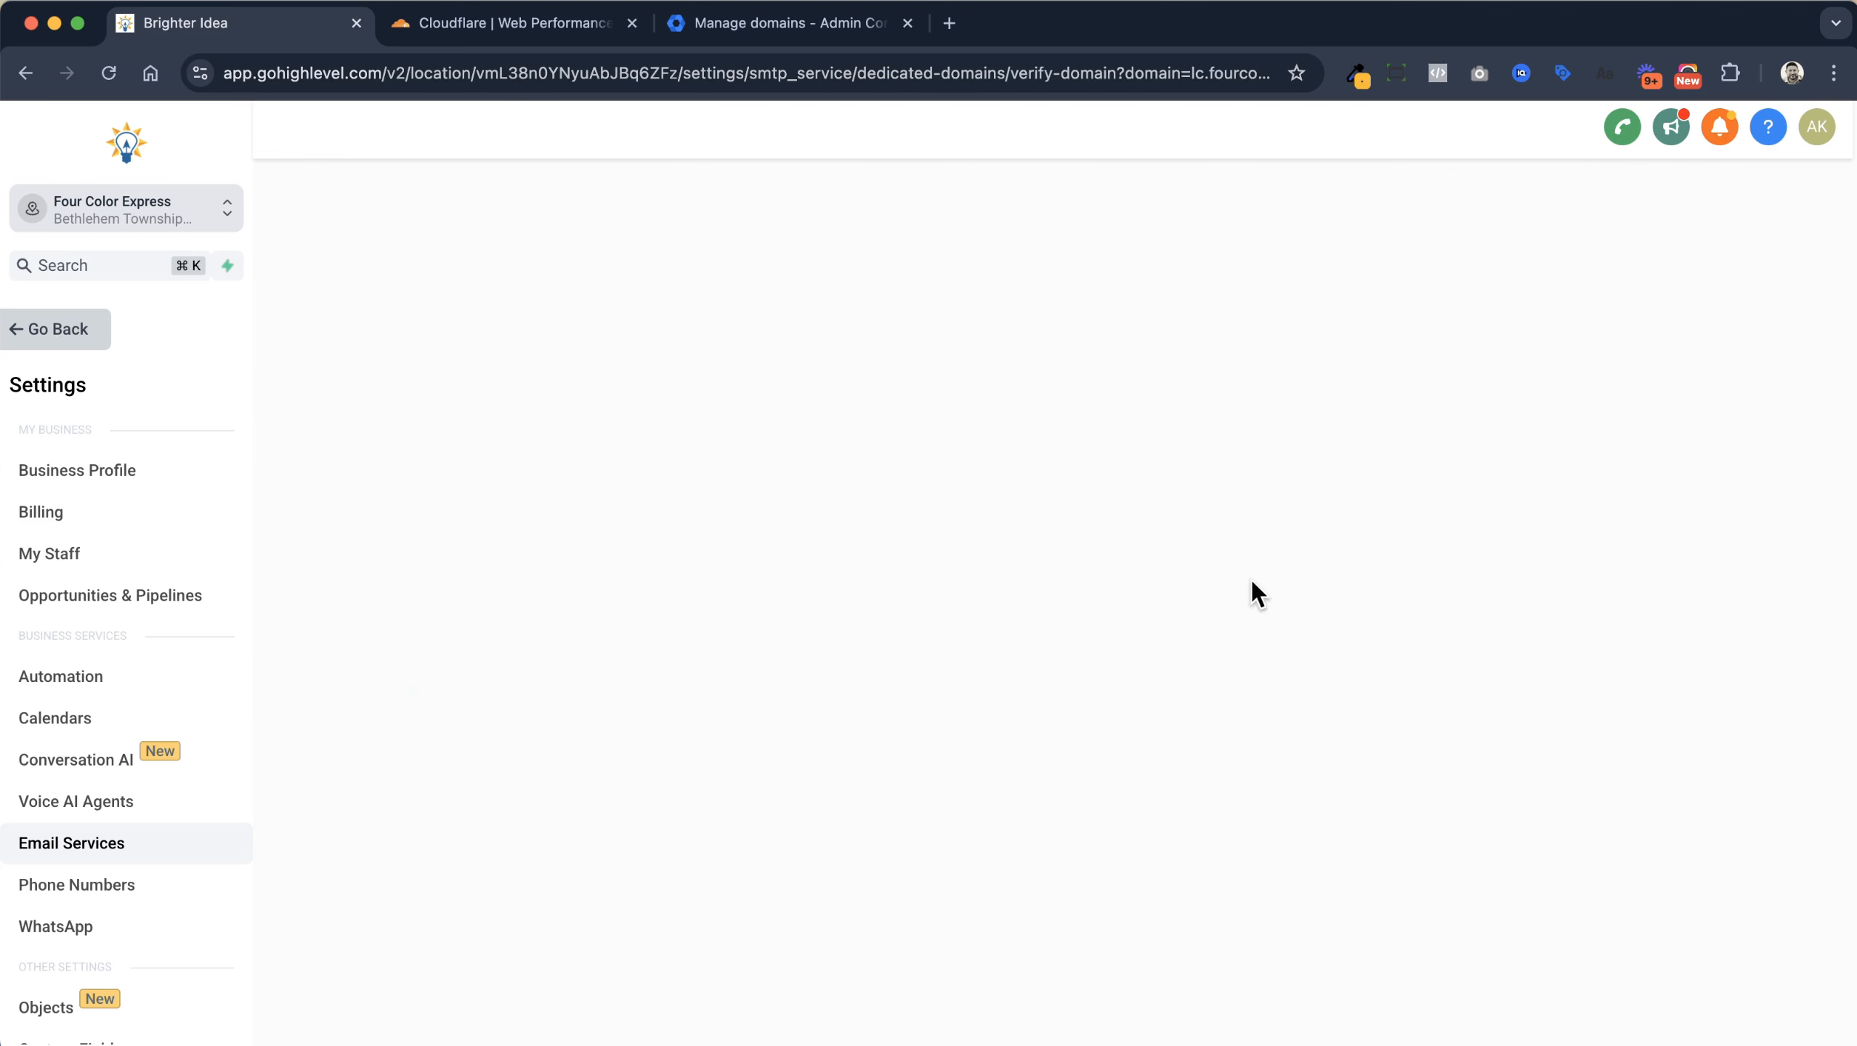
{"action": "scroll", "coordinate": [1255, 579], "scroll_direction": "down", "scroll_amount": 5}
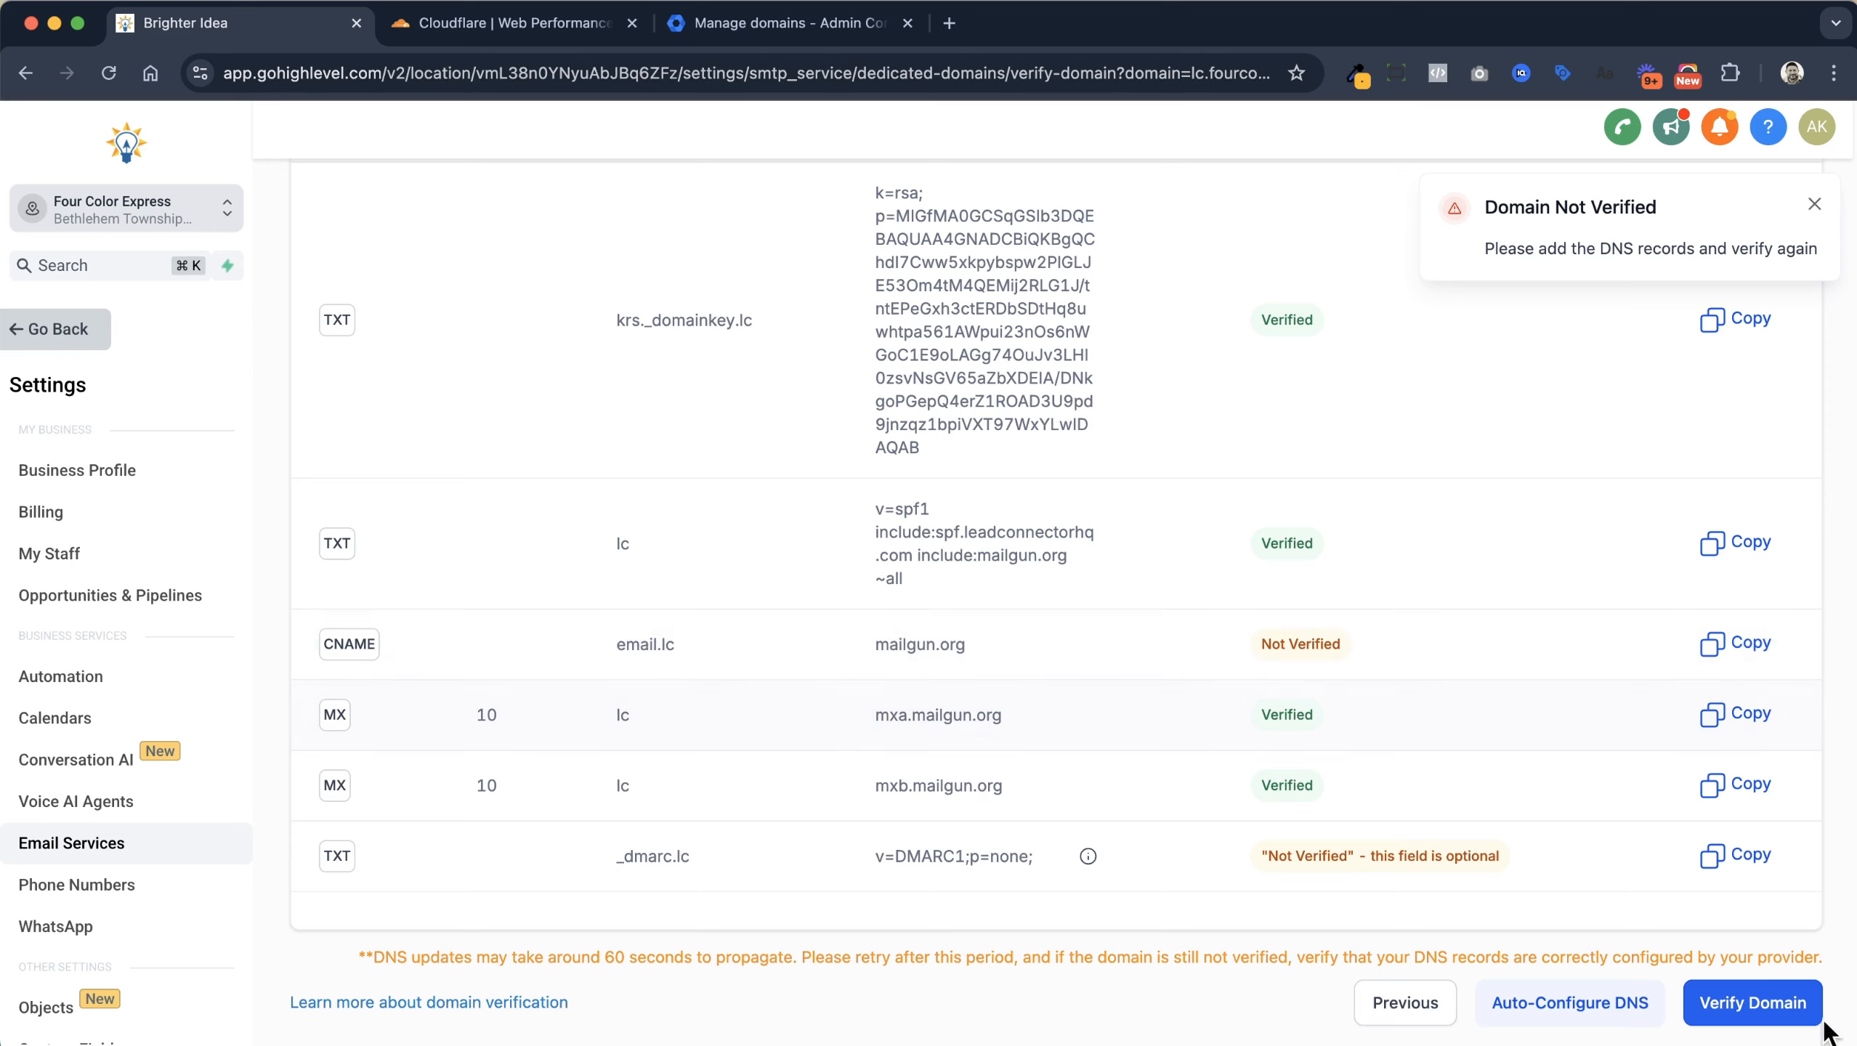
{"action": "left_click", "coordinate": [1742, 1003]}
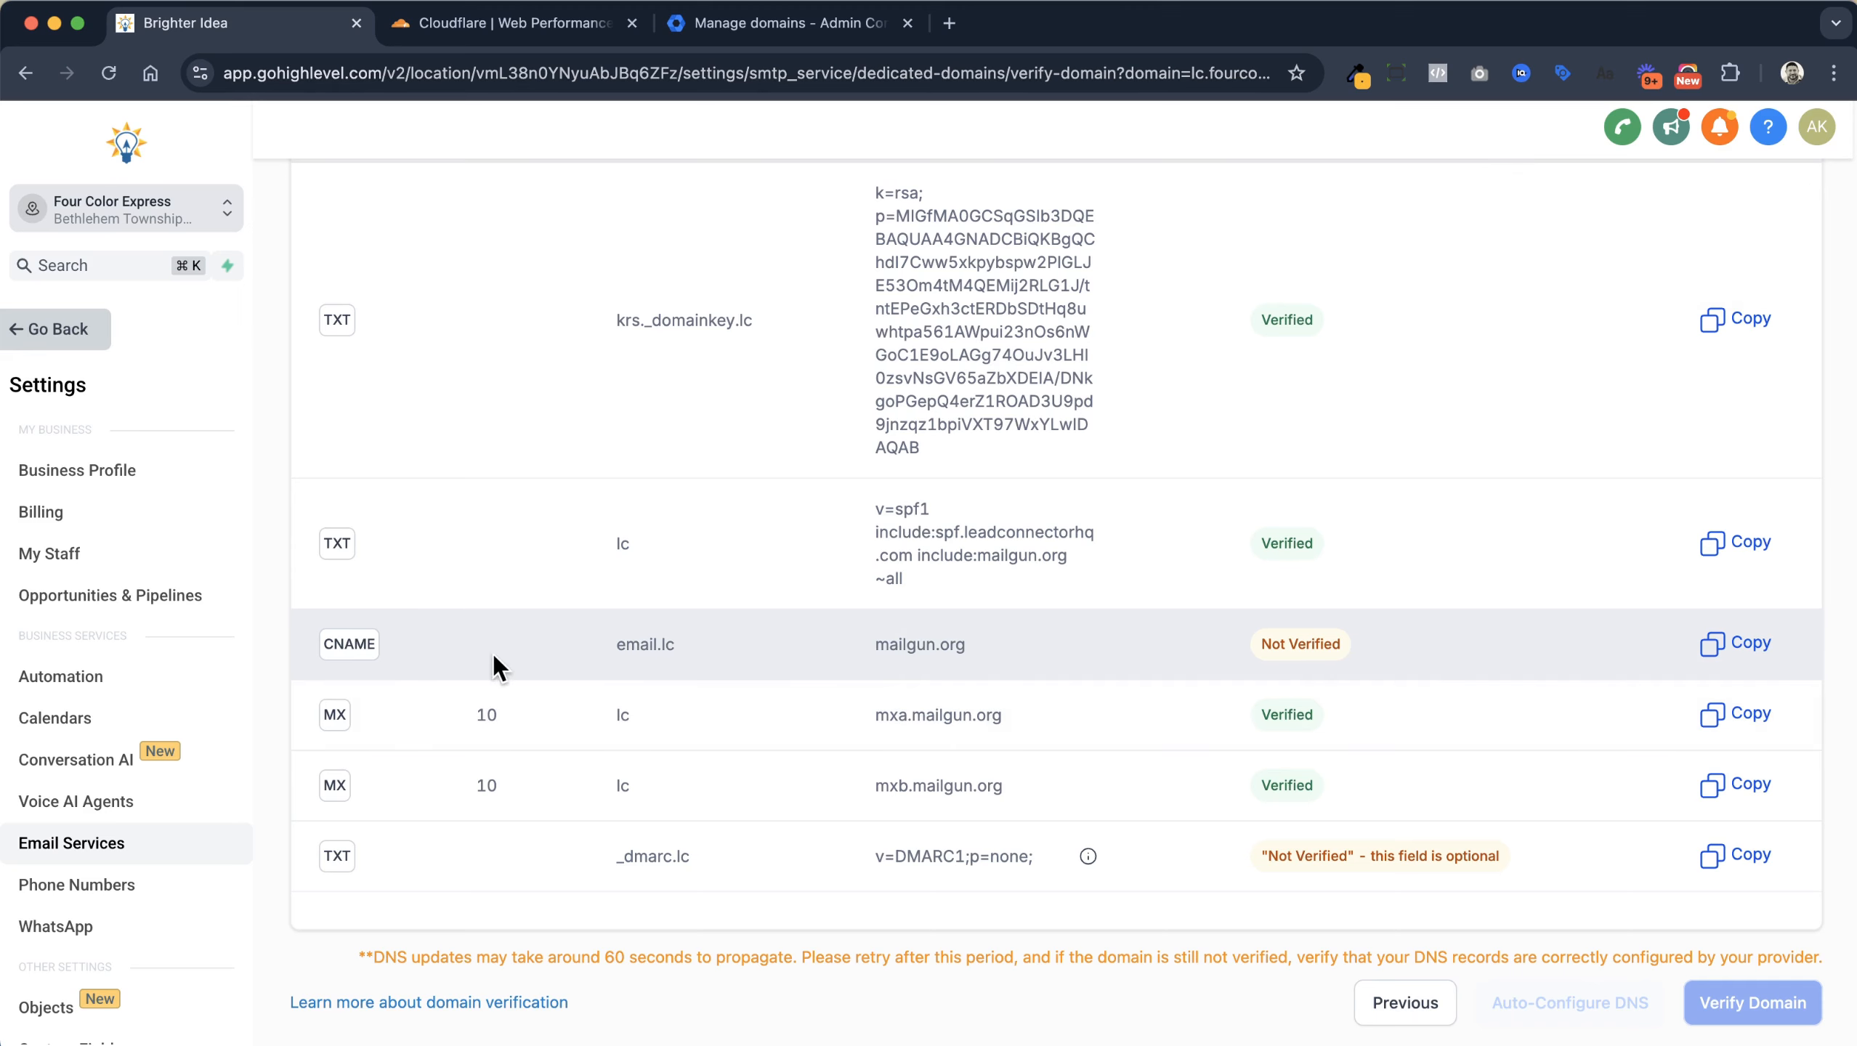
Edit the email.lc CNAME in Cloudflare, switching Proxy status from Proxied to DNS only, and save
{"action": "left_click", "coordinate": [443, 22]}
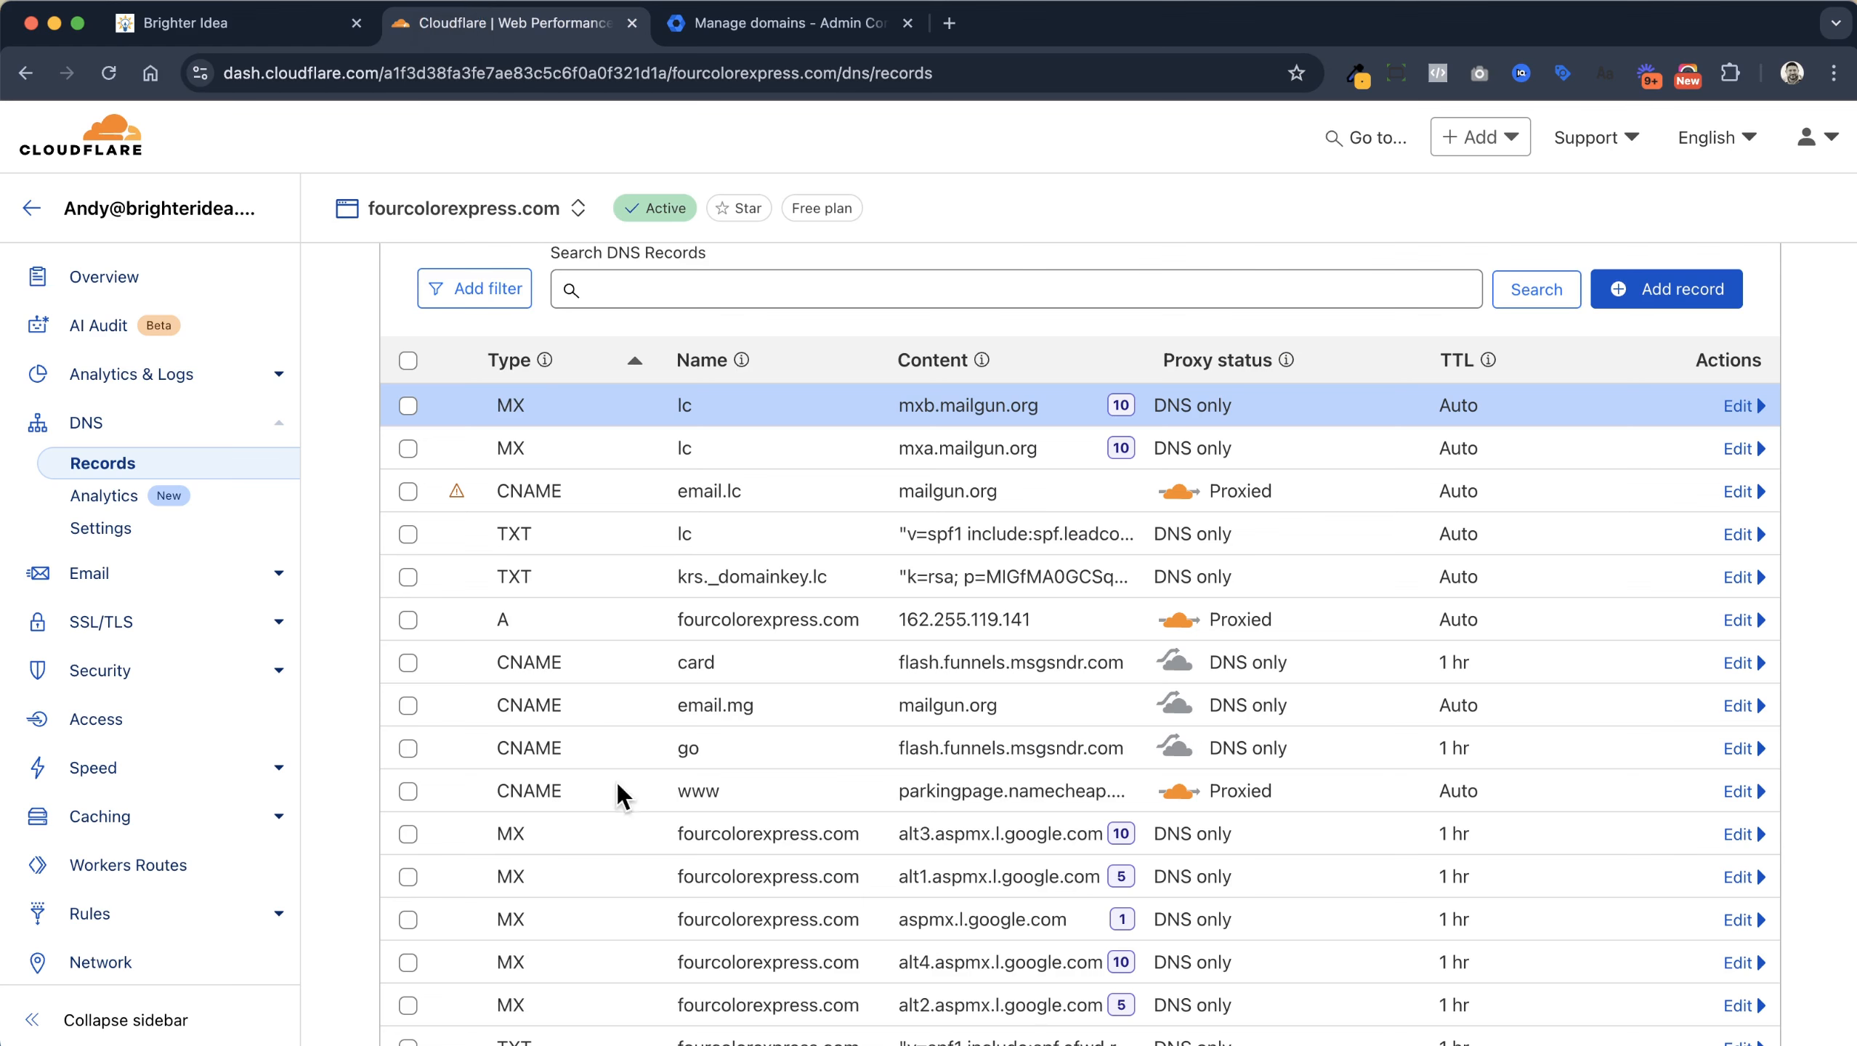
{"action": "mouse_move", "coordinate": [457, 506]}
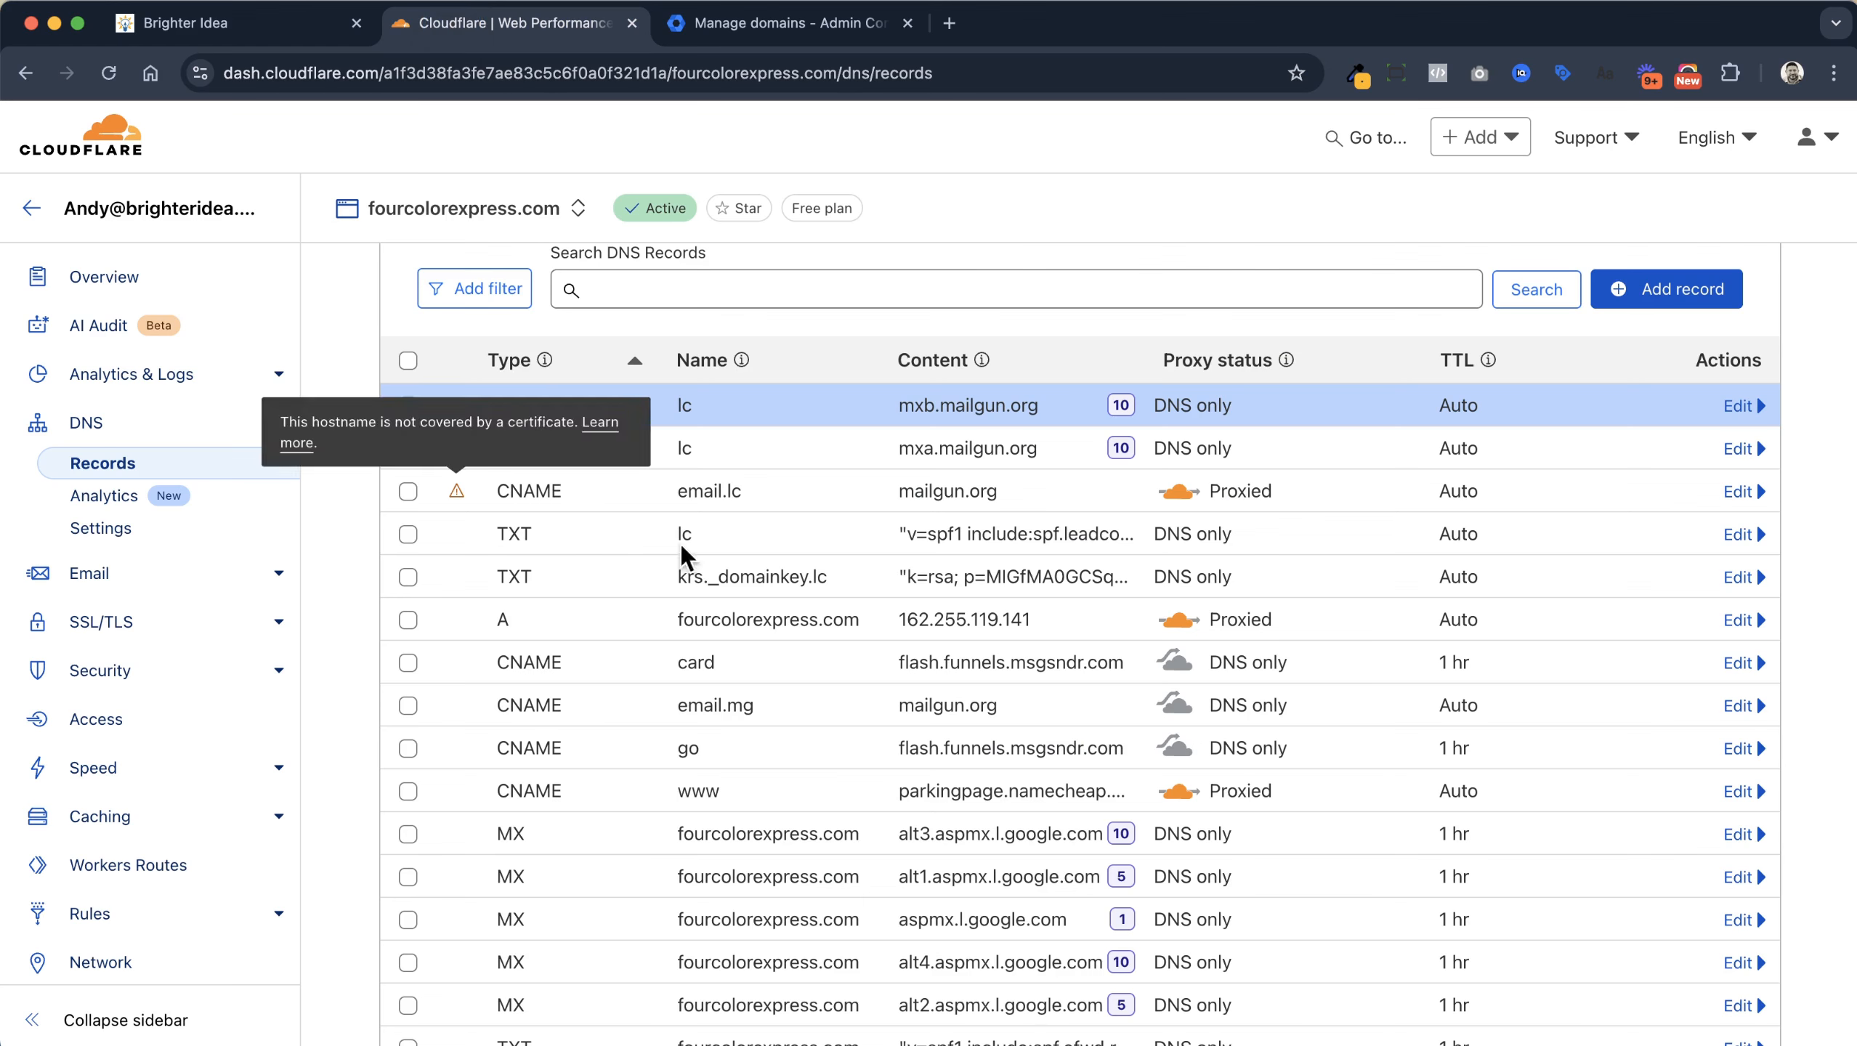
{"action": "left_click", "coordinate": [1754, 498]}
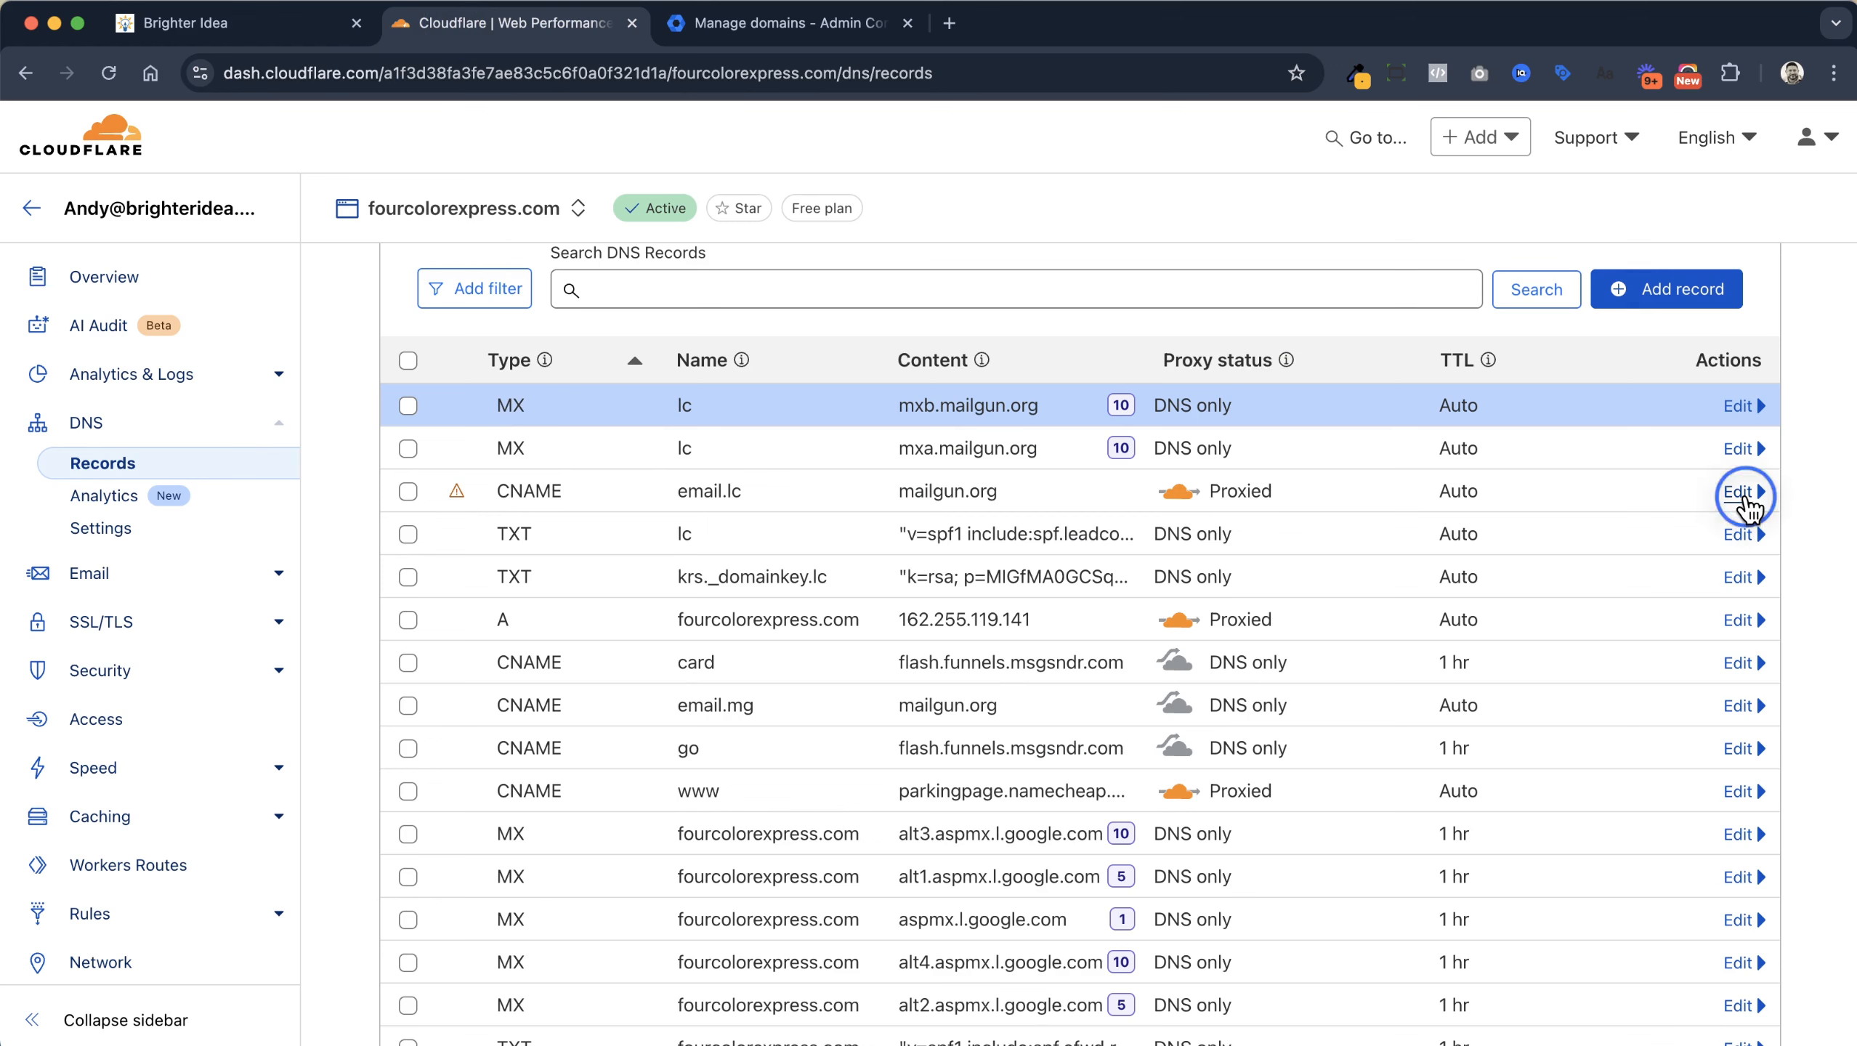
{"action": "left_click", "coordinate": [1375, 590]}
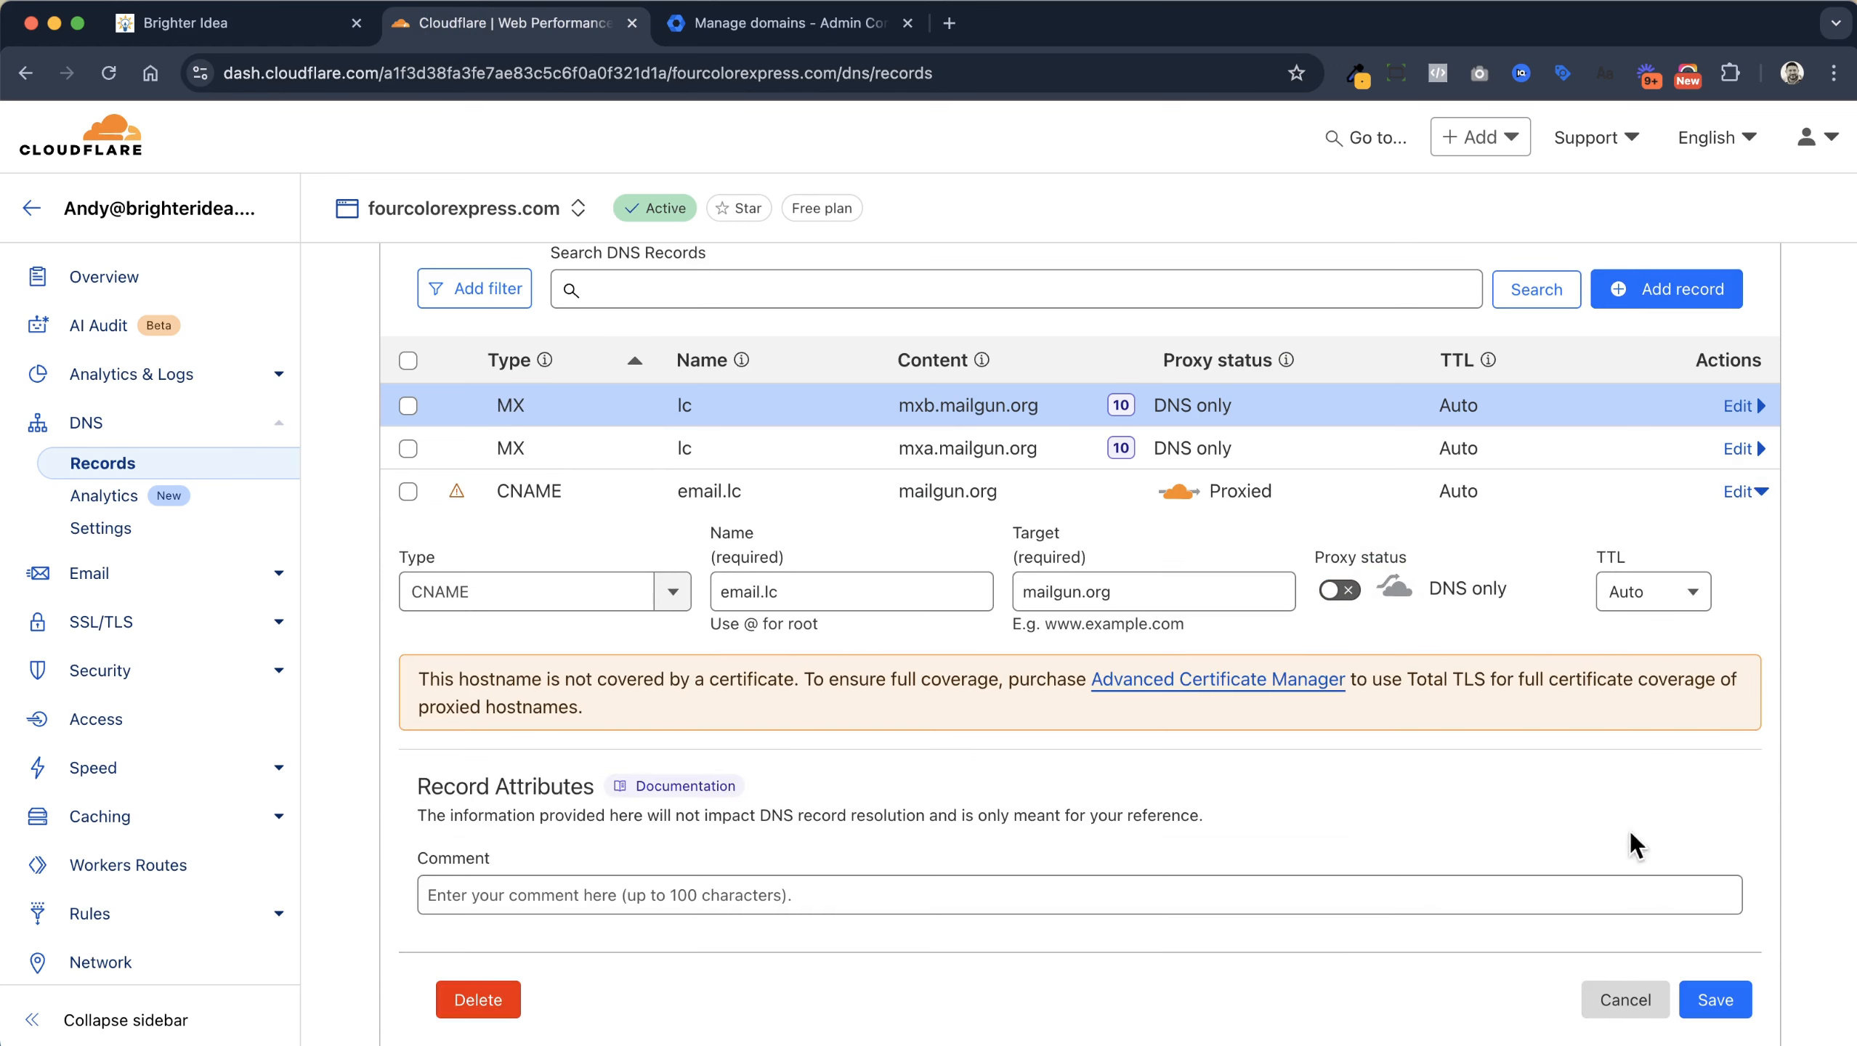
{"action": "left_click", "coordinate": [1712, 999]}
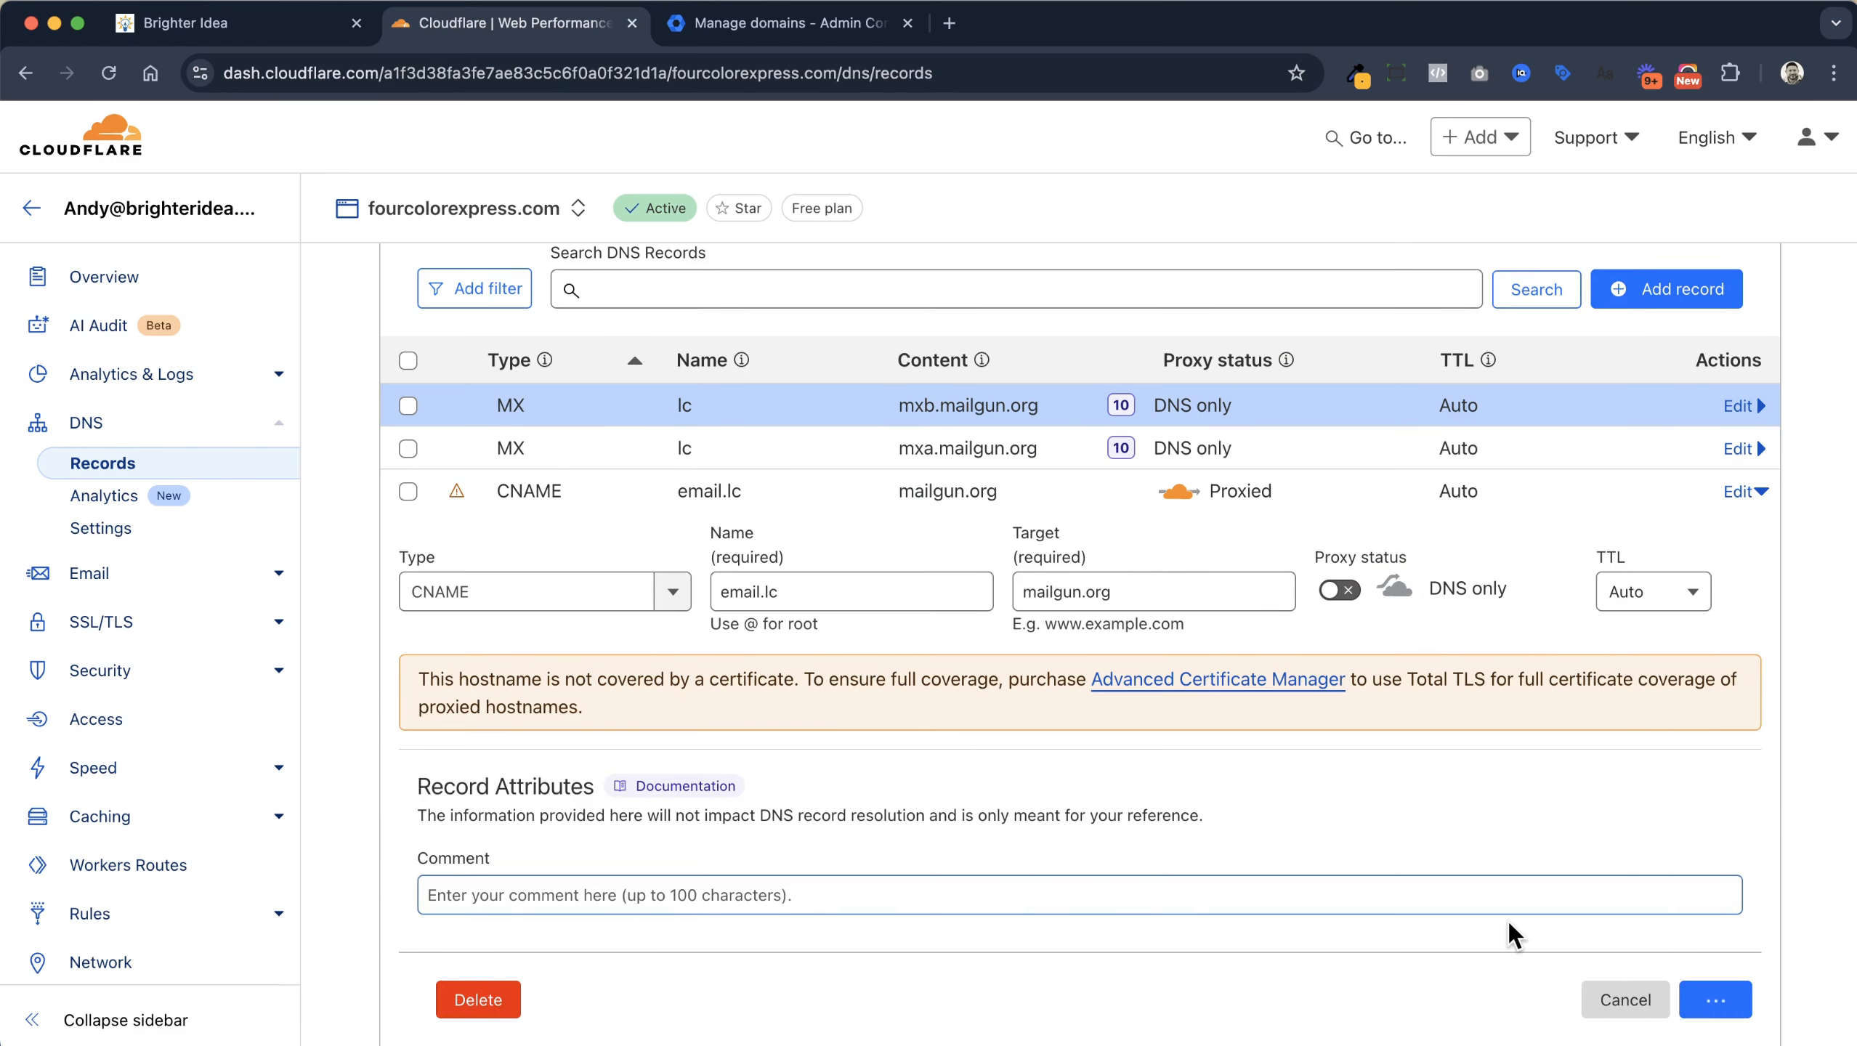
{"action": "left_click", "coordinate": [238, 33]}
Verify lc.fourcolorexpress.com again from the Dedicated Domains list's card menu
{"action": "scroll", "coordinate": [1611, 787], "scroll_direction": "up", "scroll_amount": 2}
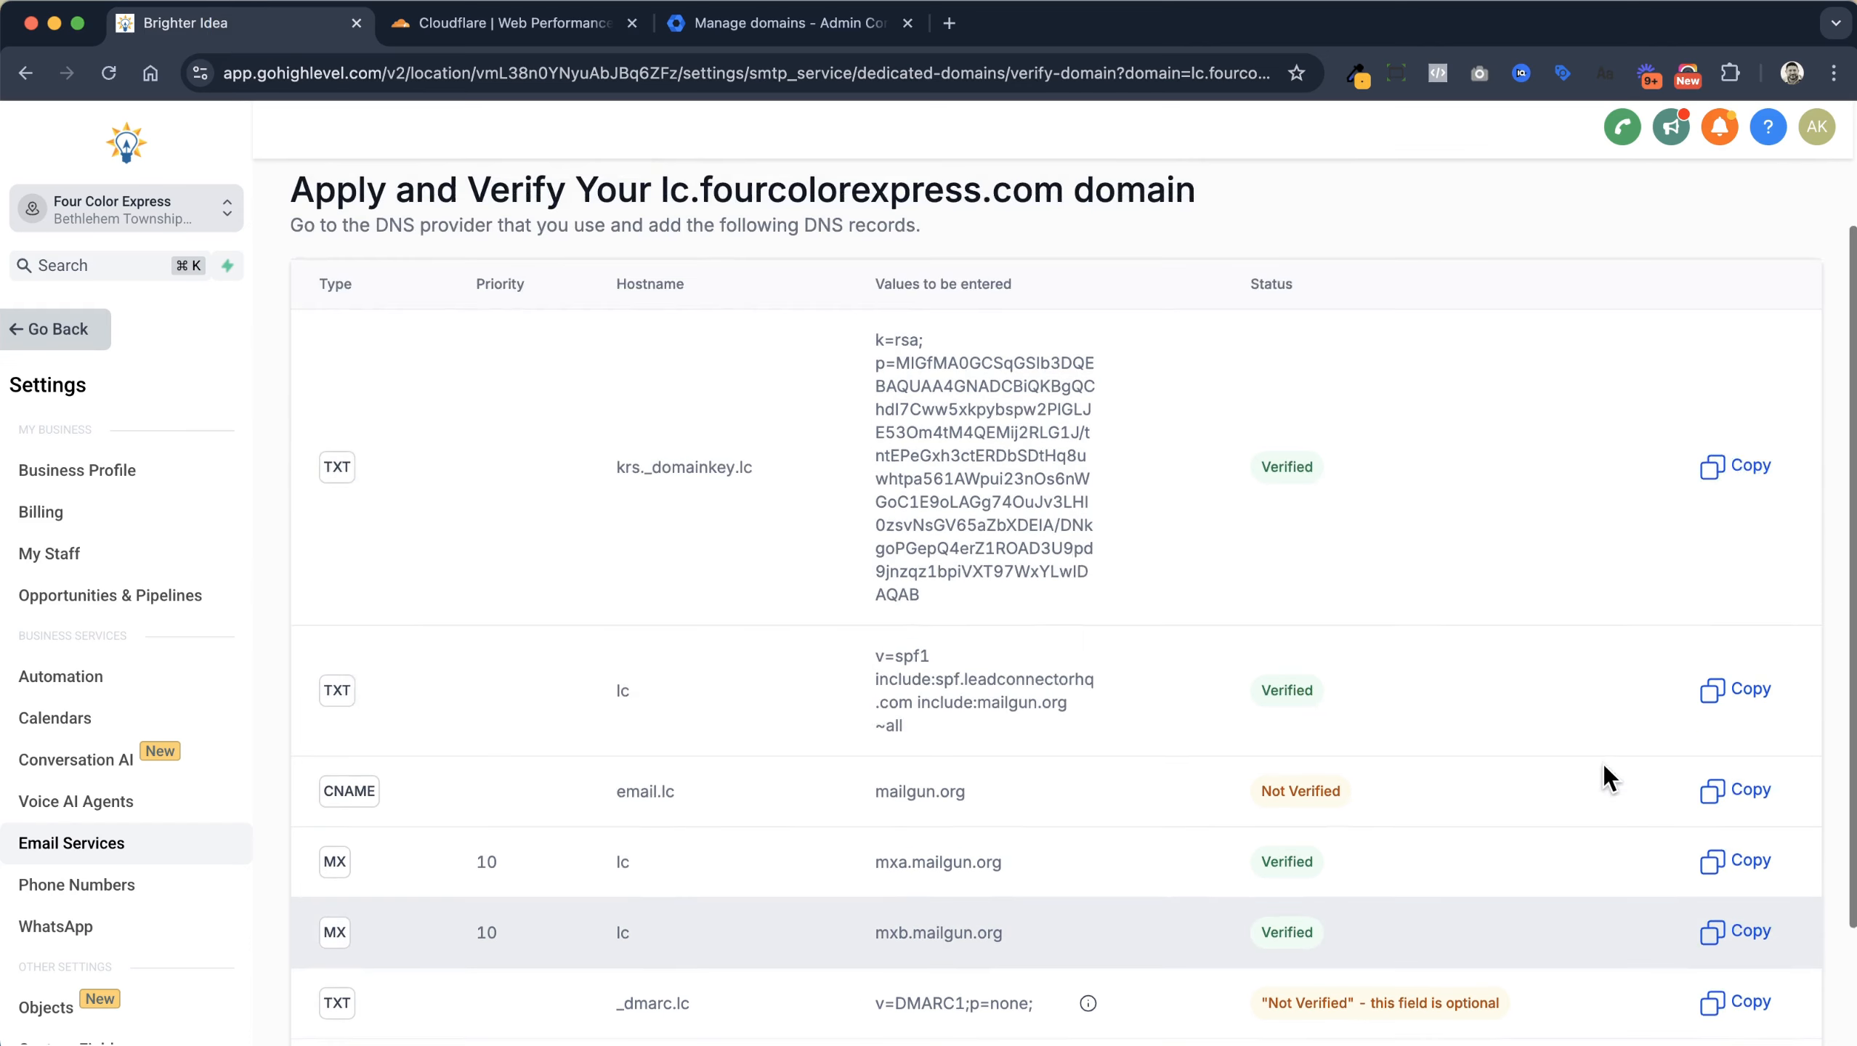
{"action": "scroll", "coordinate": [734, 410], "scroll_direction": "up", "scroll_amount": 3}
{"action": "left_click", "coordinate": [401, 214]}
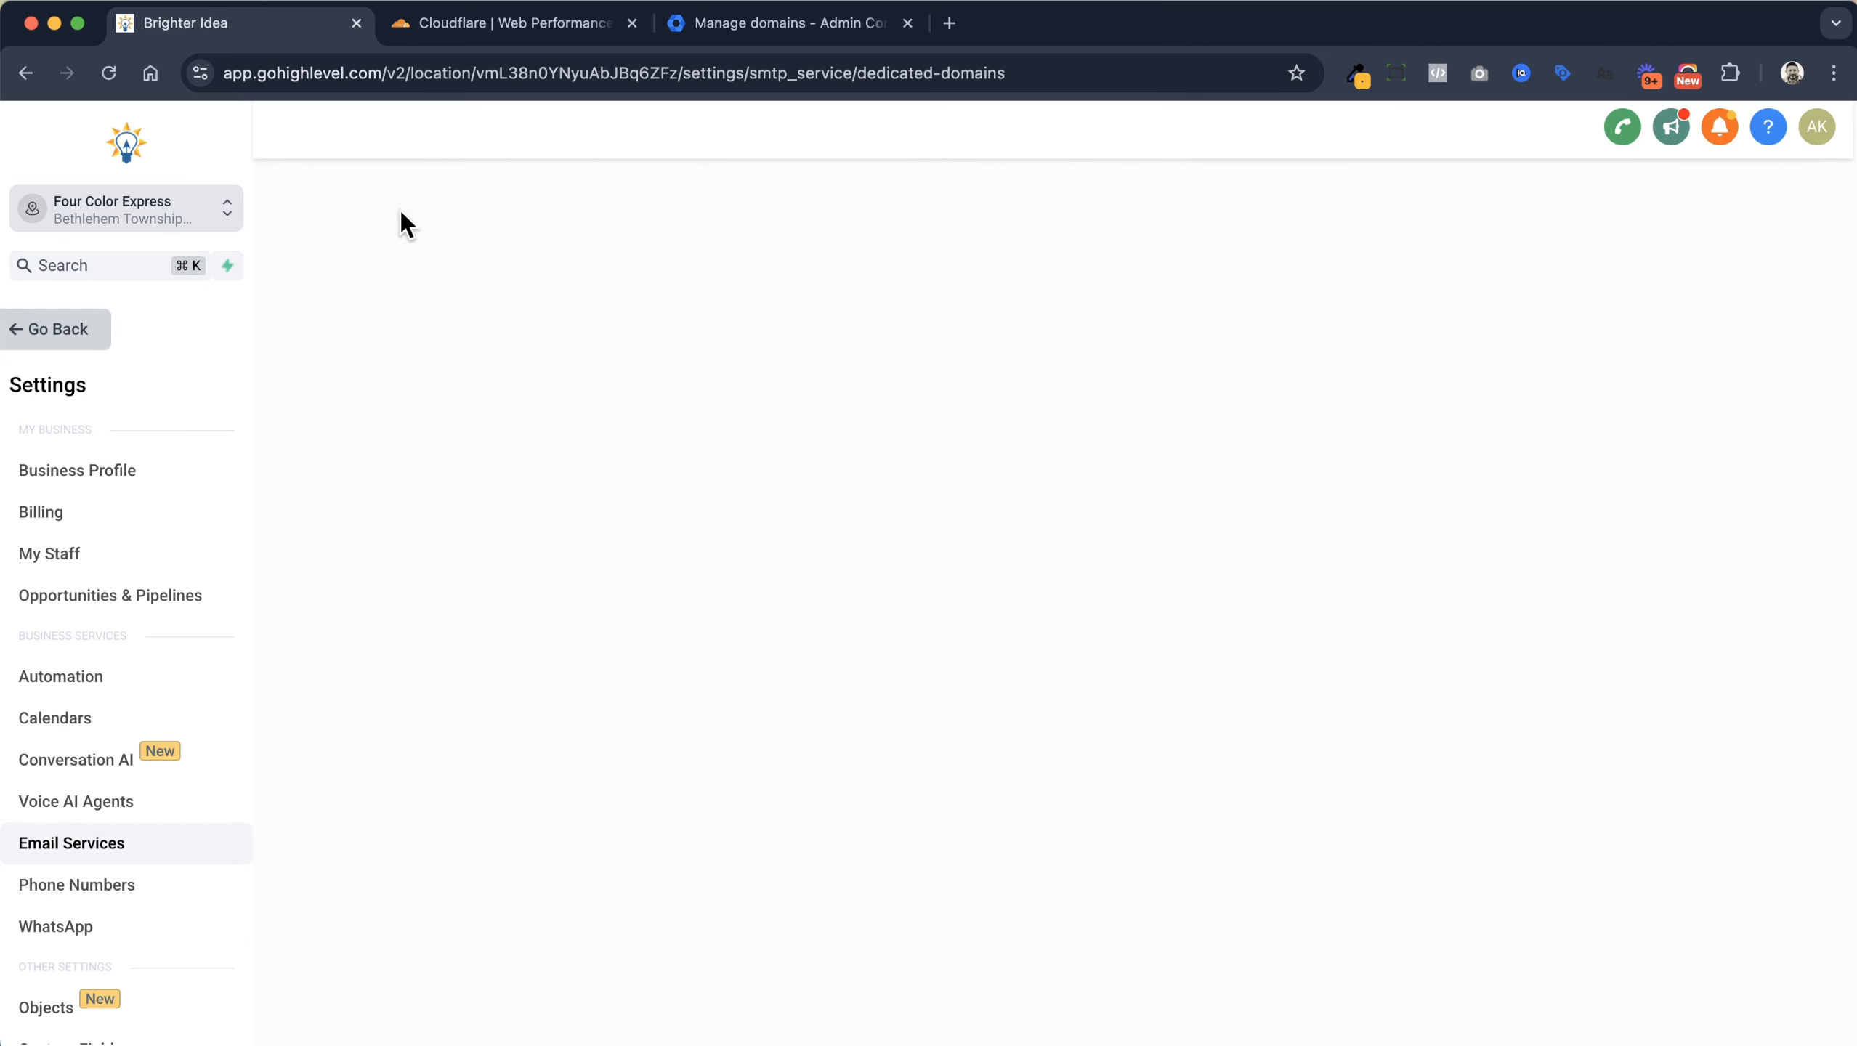
{"action": "left_click", "coordinate": [332, 447]}
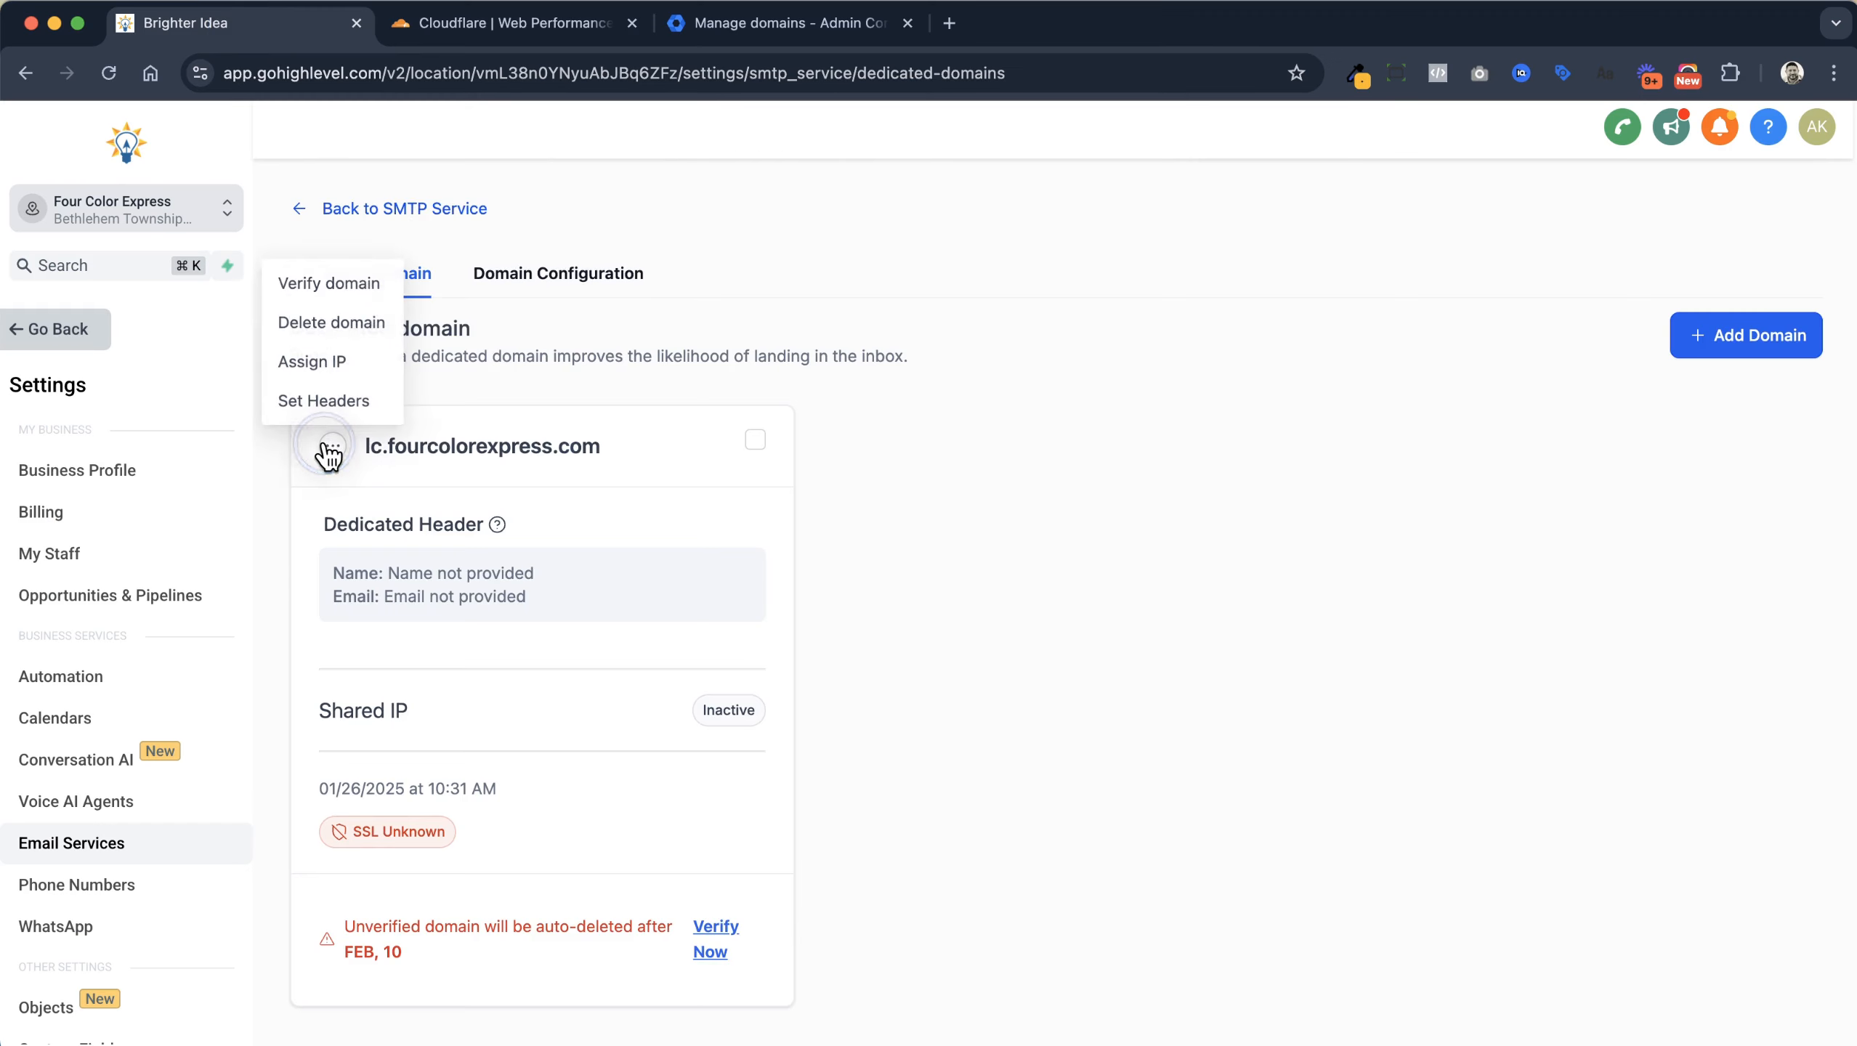
{"action": "left_click", "coordinate": [332, 283]}
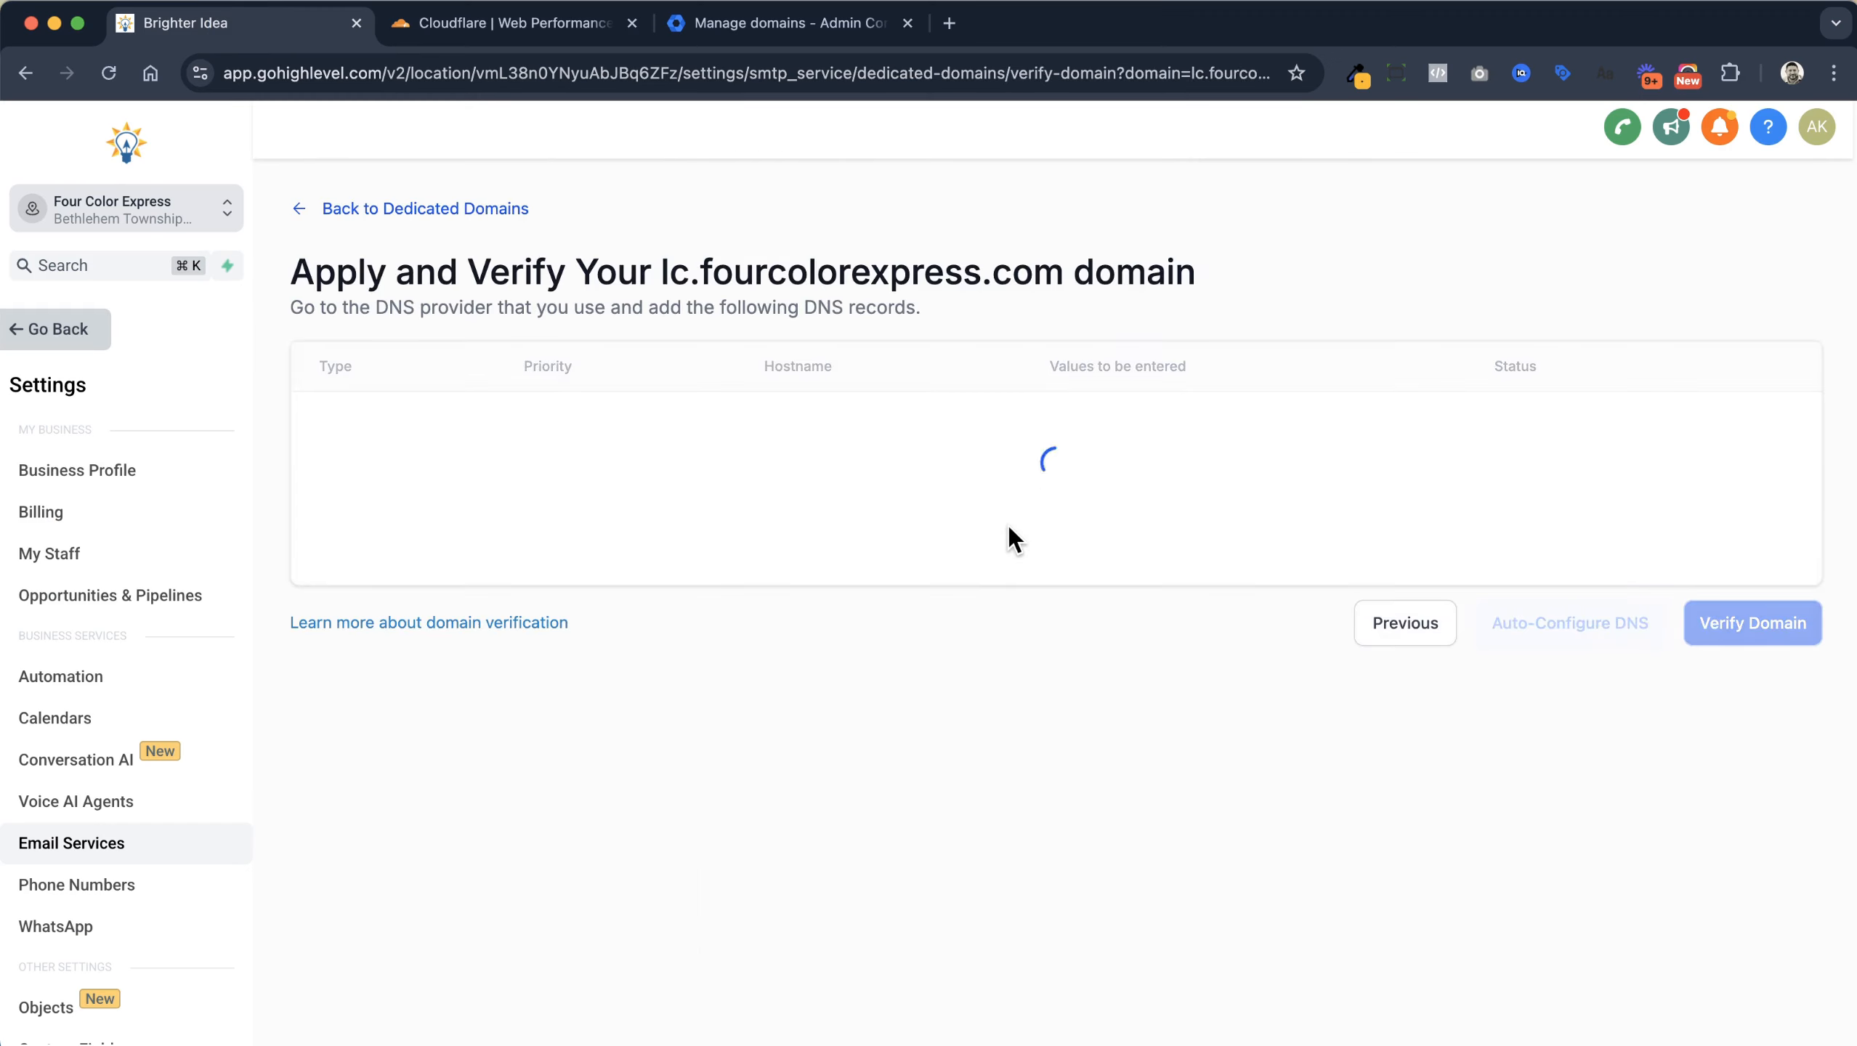
{"action": "scroll", "coordinate": [1011, 526], "scroll_direction": "down", "scroll_amount": 3}
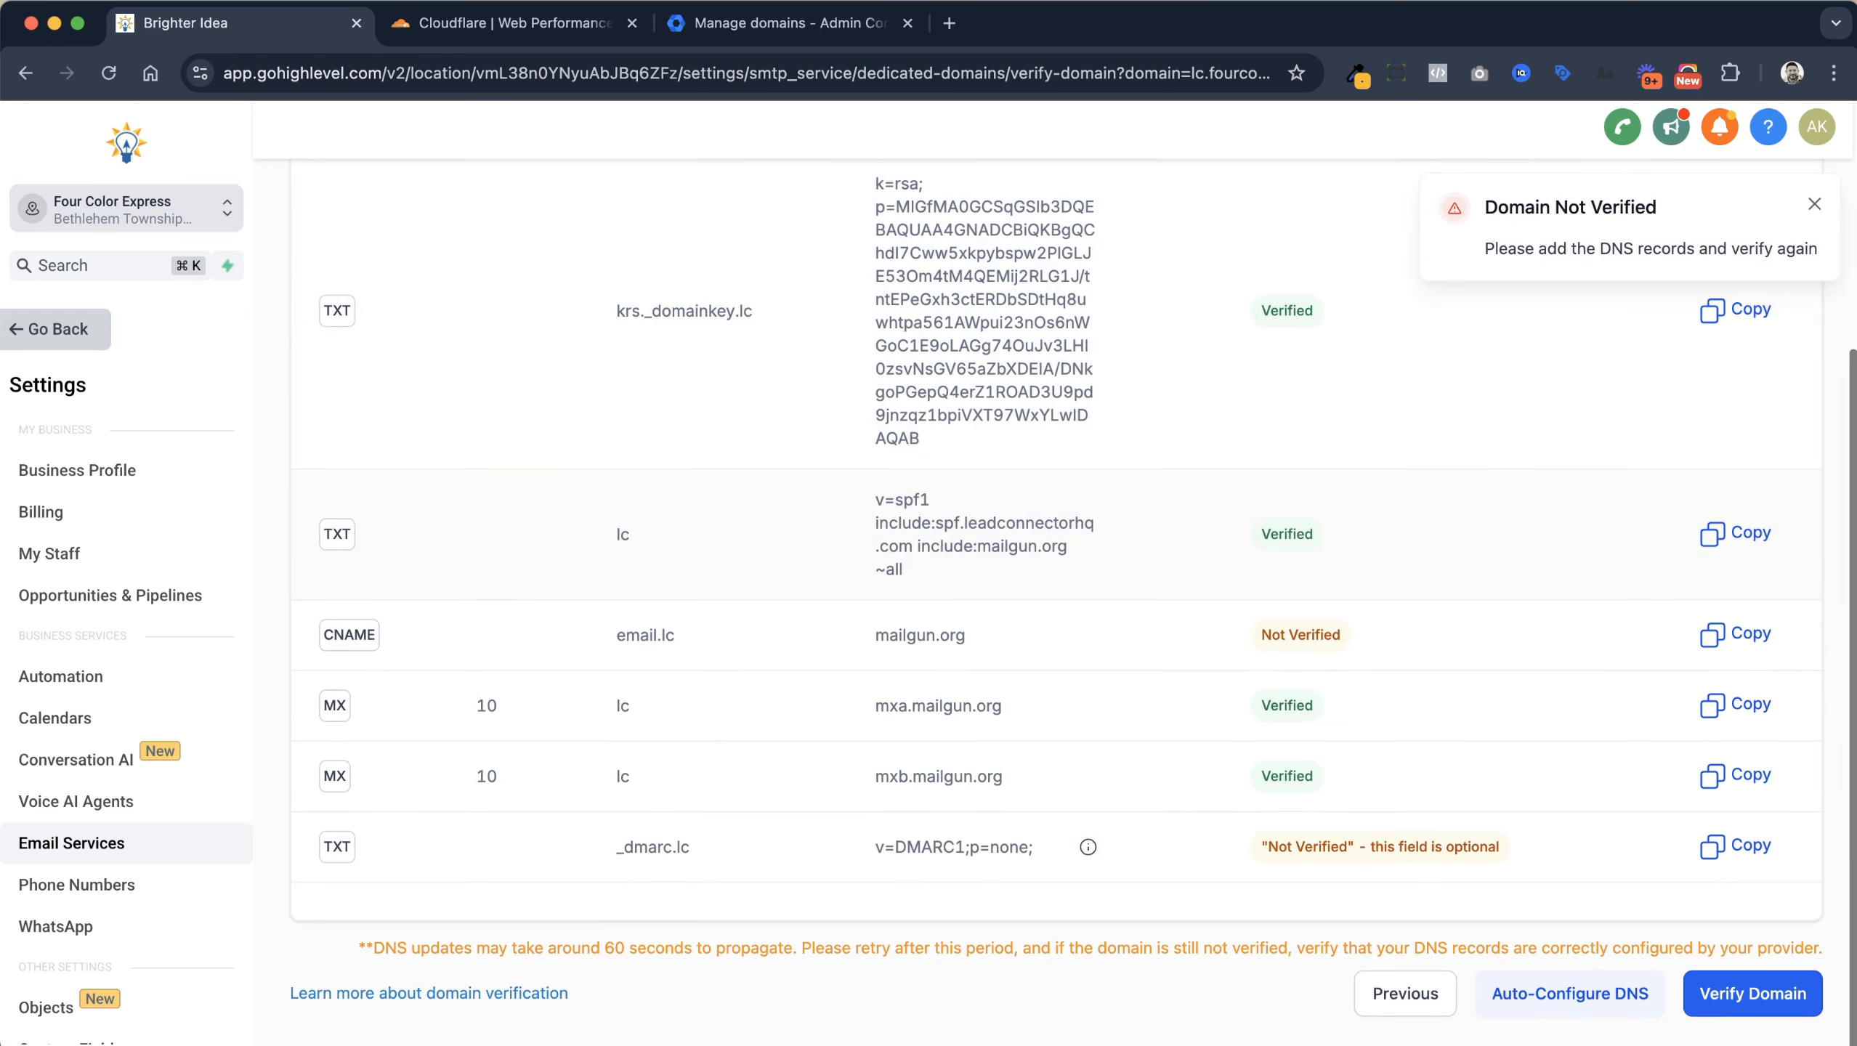
{"action": "left_click", "coordinate": [1742, 1005]}
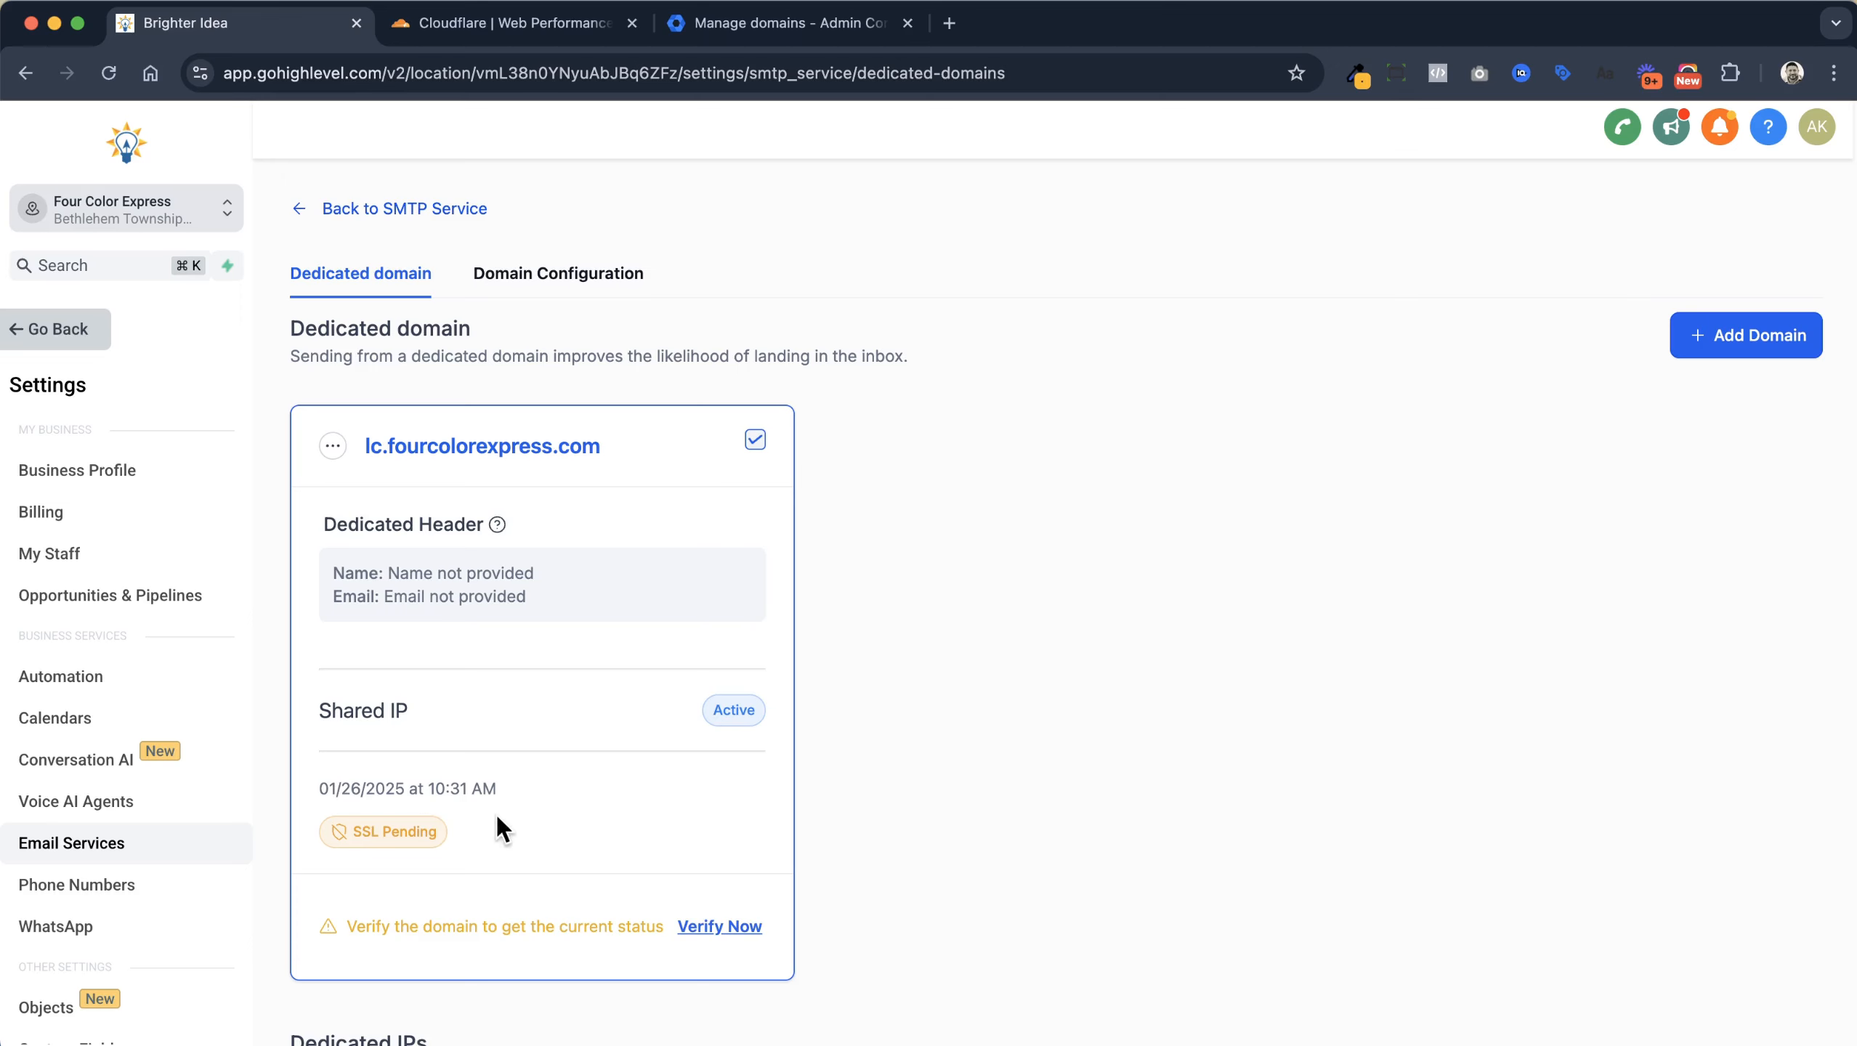
Recheck the status with Verify Now and select the _dmarc.lc hostname for copying
{"action": "left_click", "coordinate": [721, 928]}
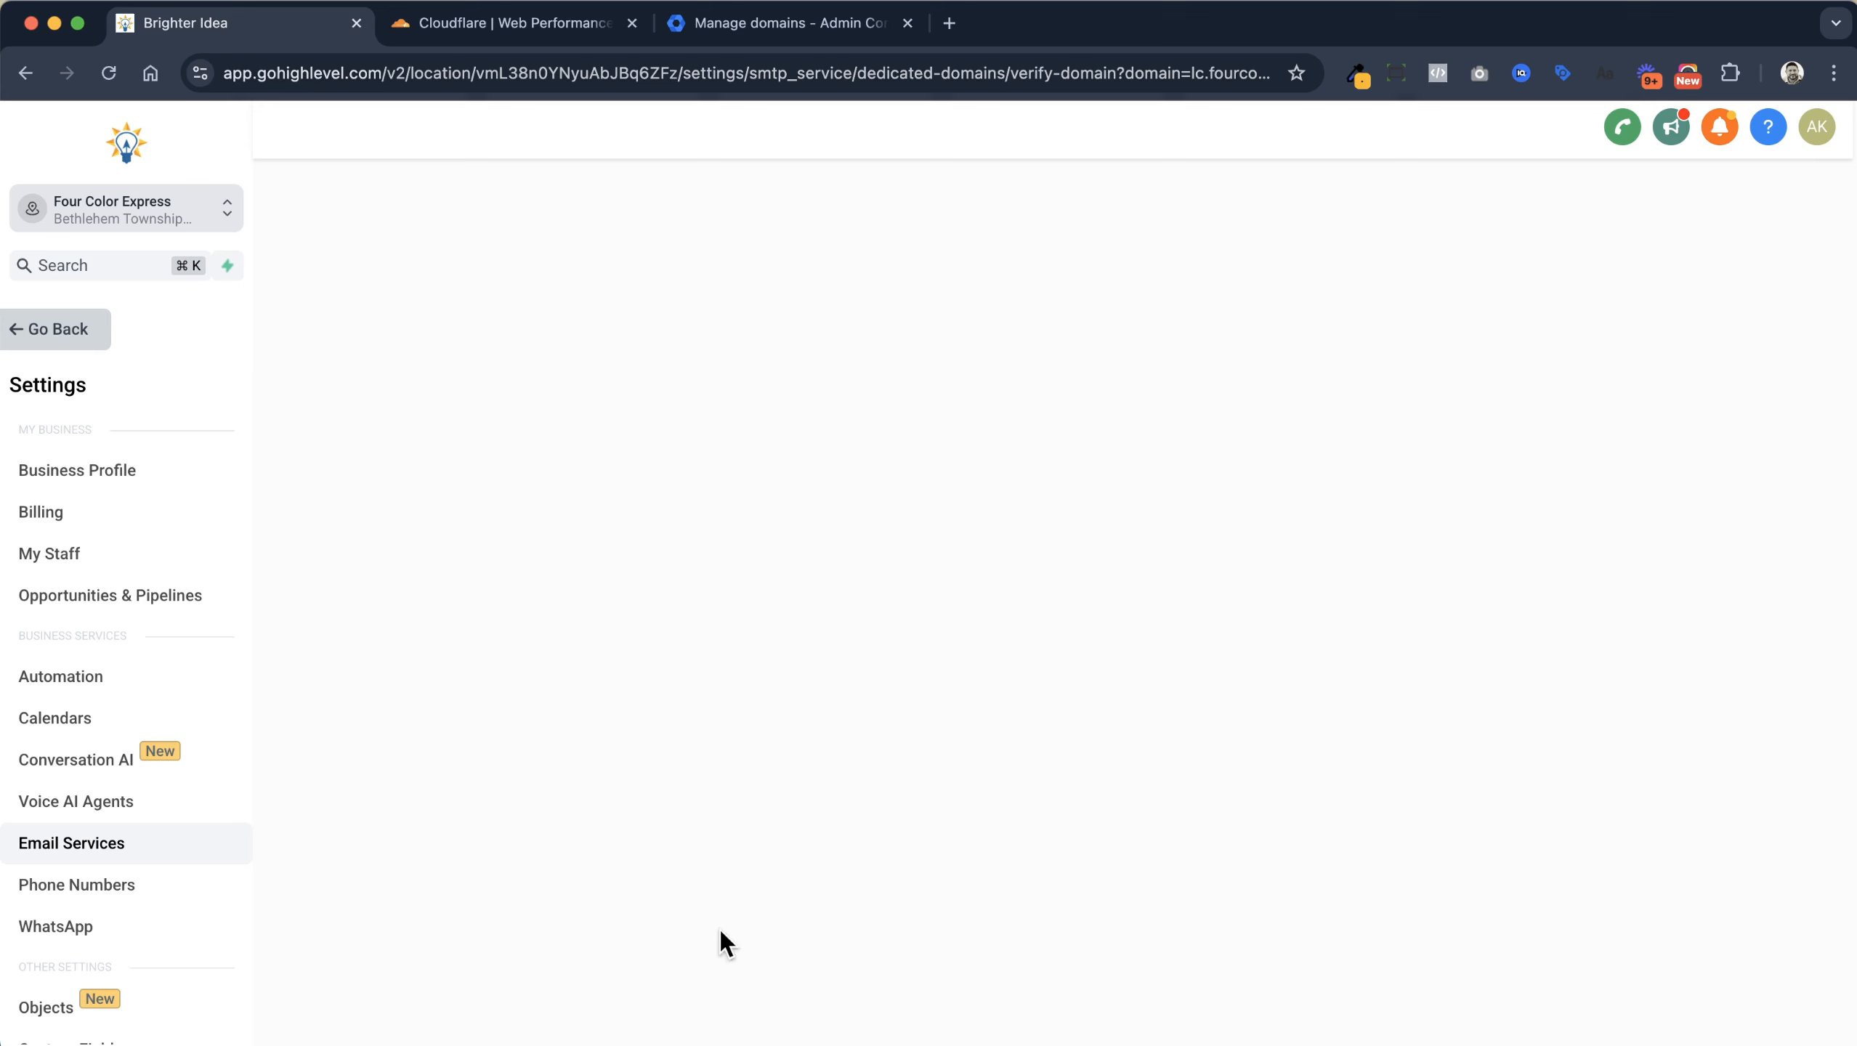
{"action": "scroll", "coordinate": [758, 872], "scroll_direction": "down", "scroll_amount": 5}
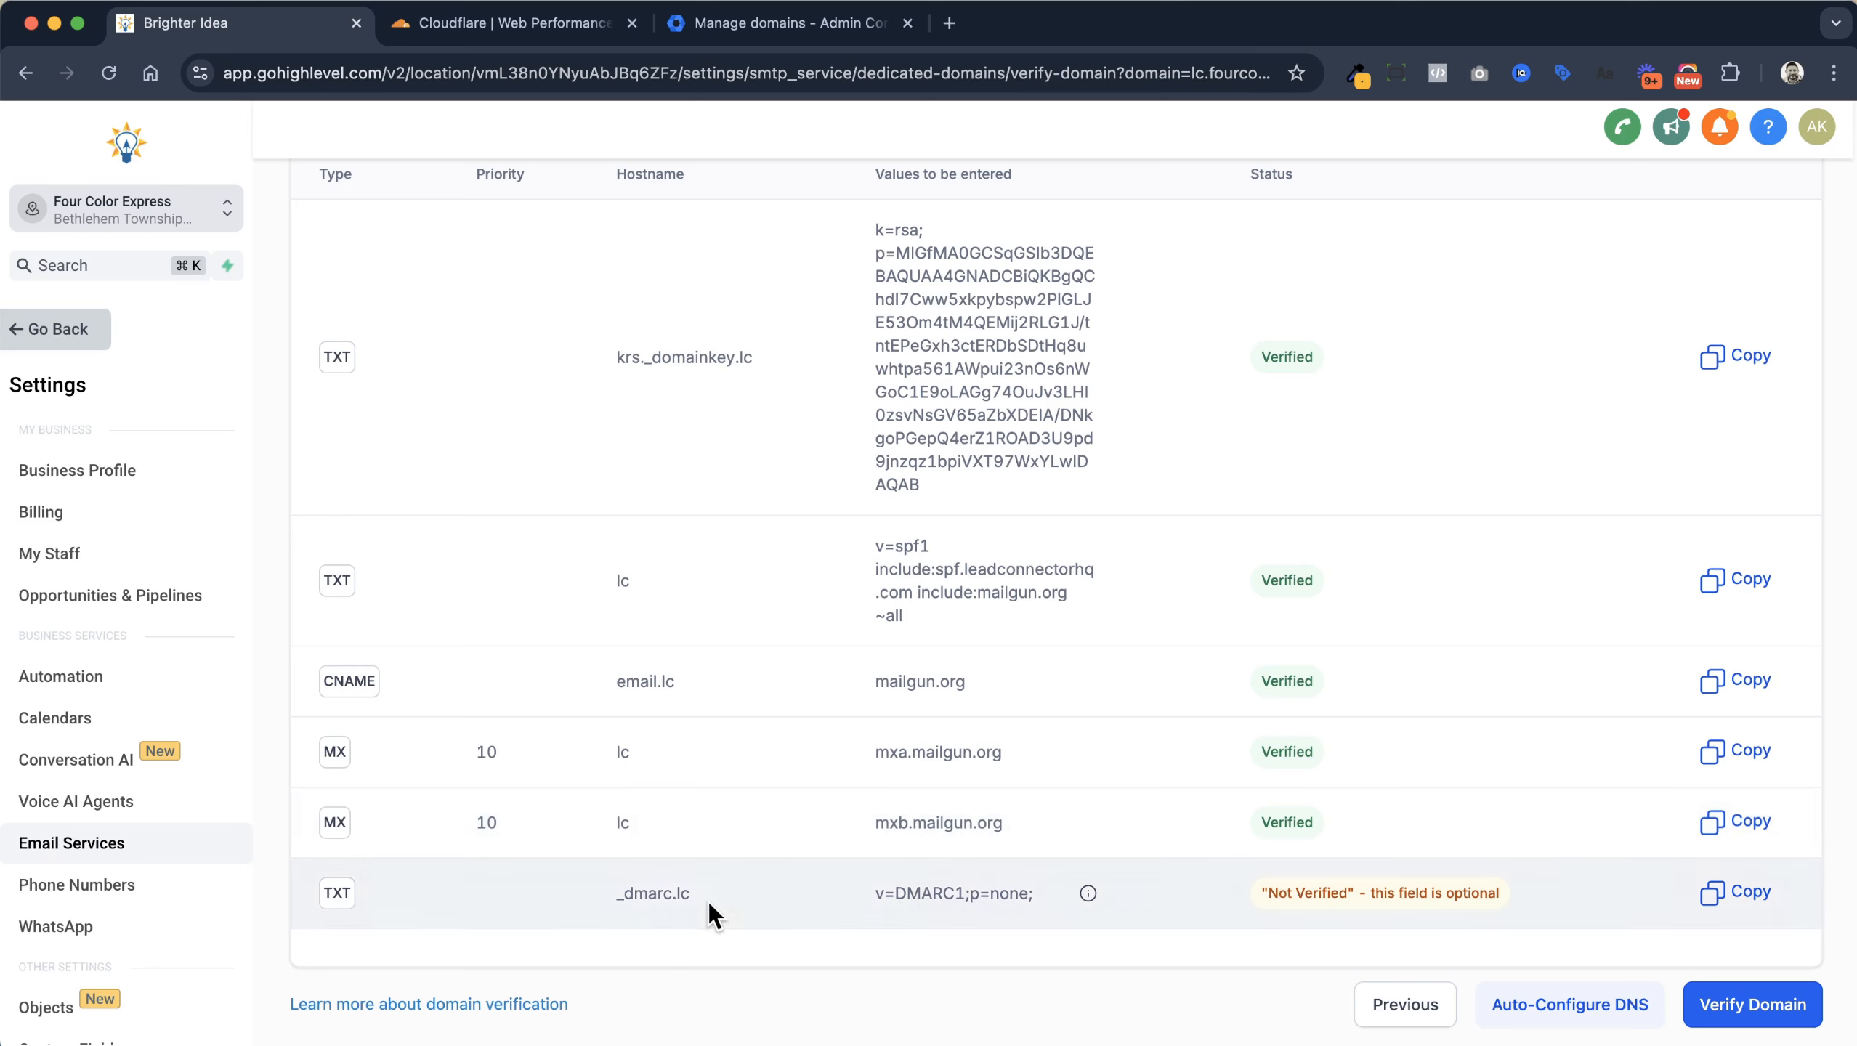
{"action": "left_click_drag", "start_coordinate": [703, 891], "coordinate": [613, 895]}
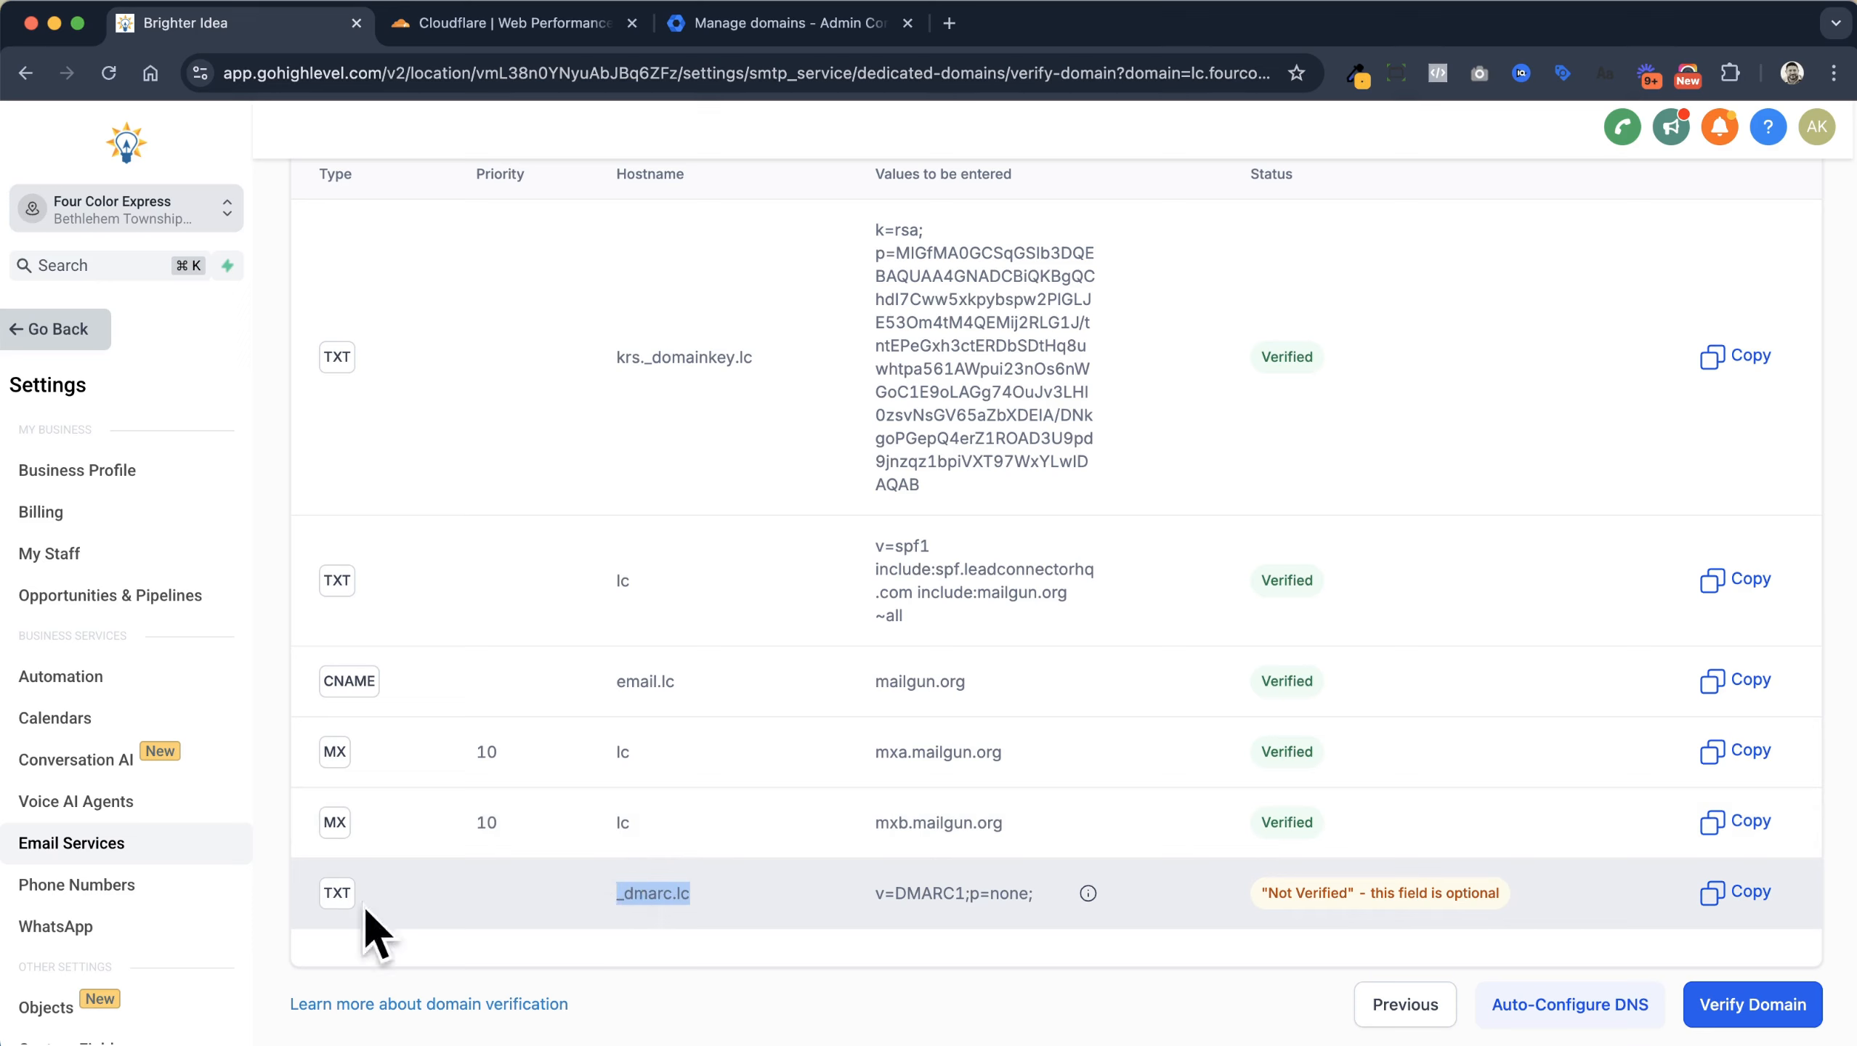
Start a new Cloudflare DNS record of type TXT named _dmarc.lc
{"action": "left_click", "coordinate": [505, 33]}
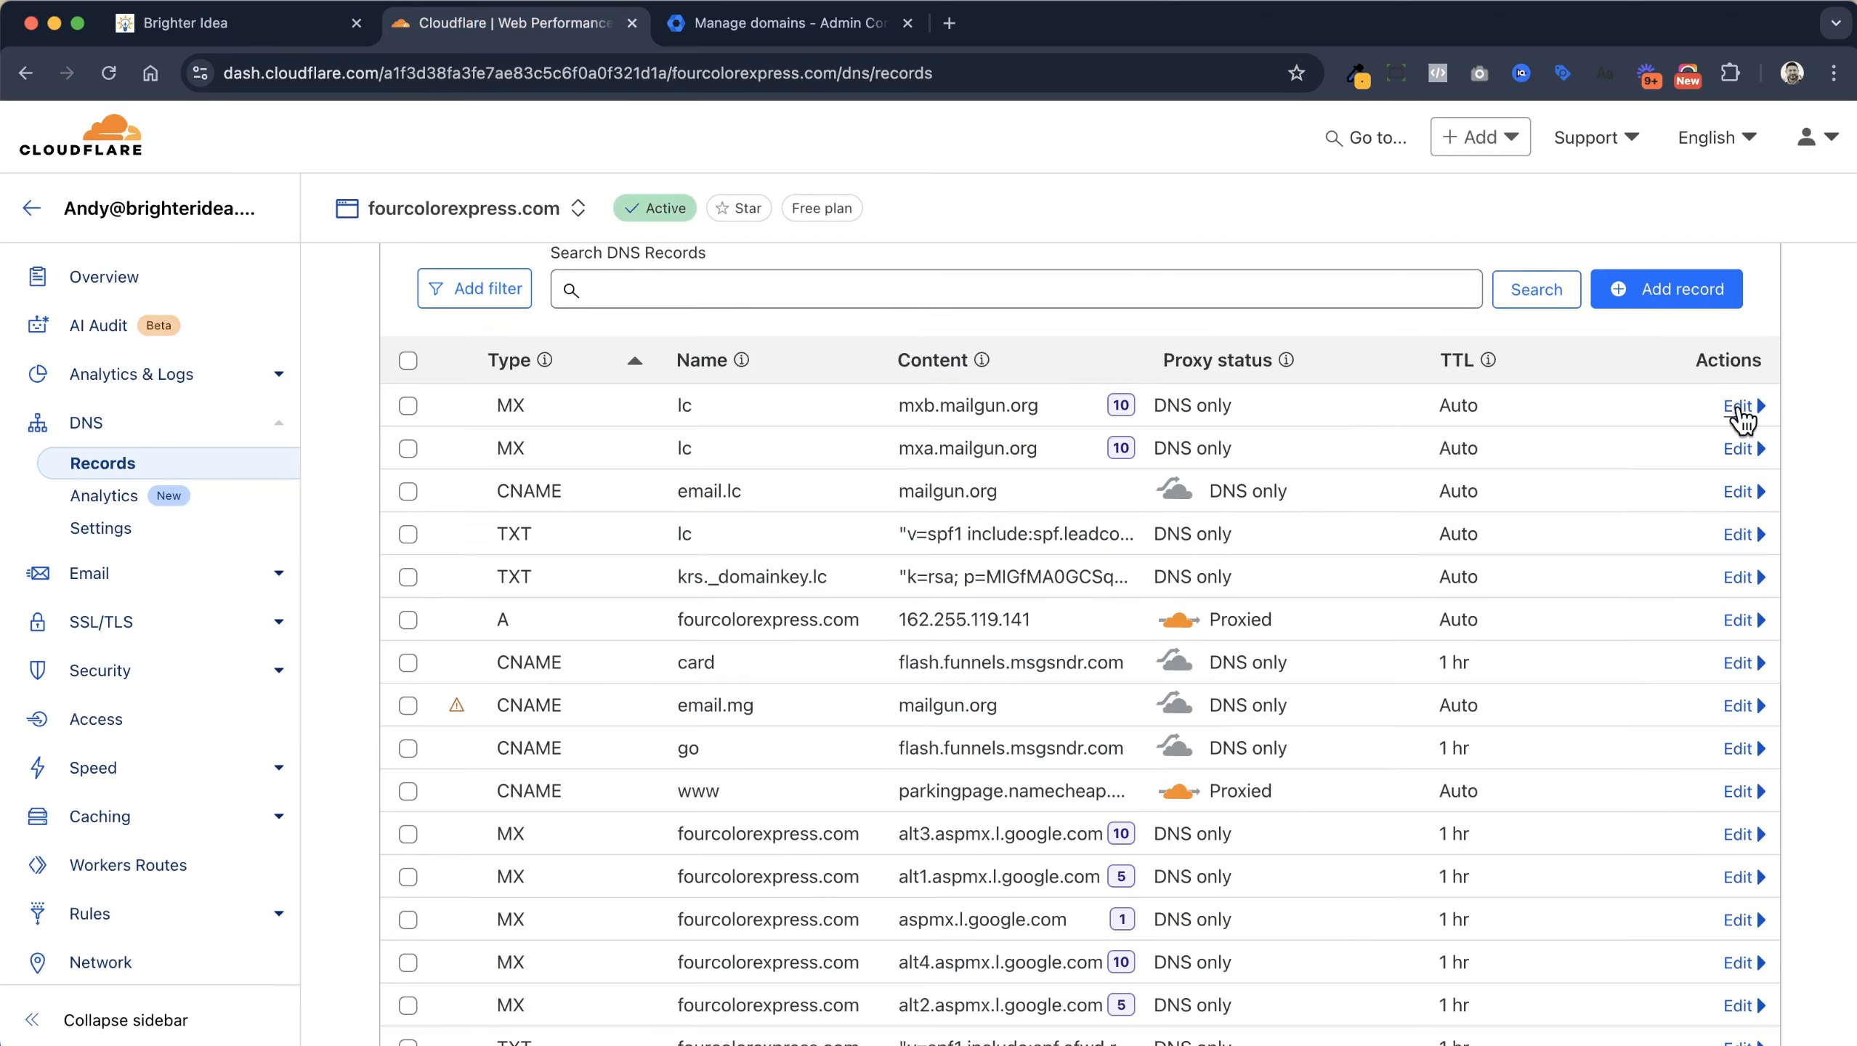
{"action": "left_click", "coordinate": [1667, 288]}
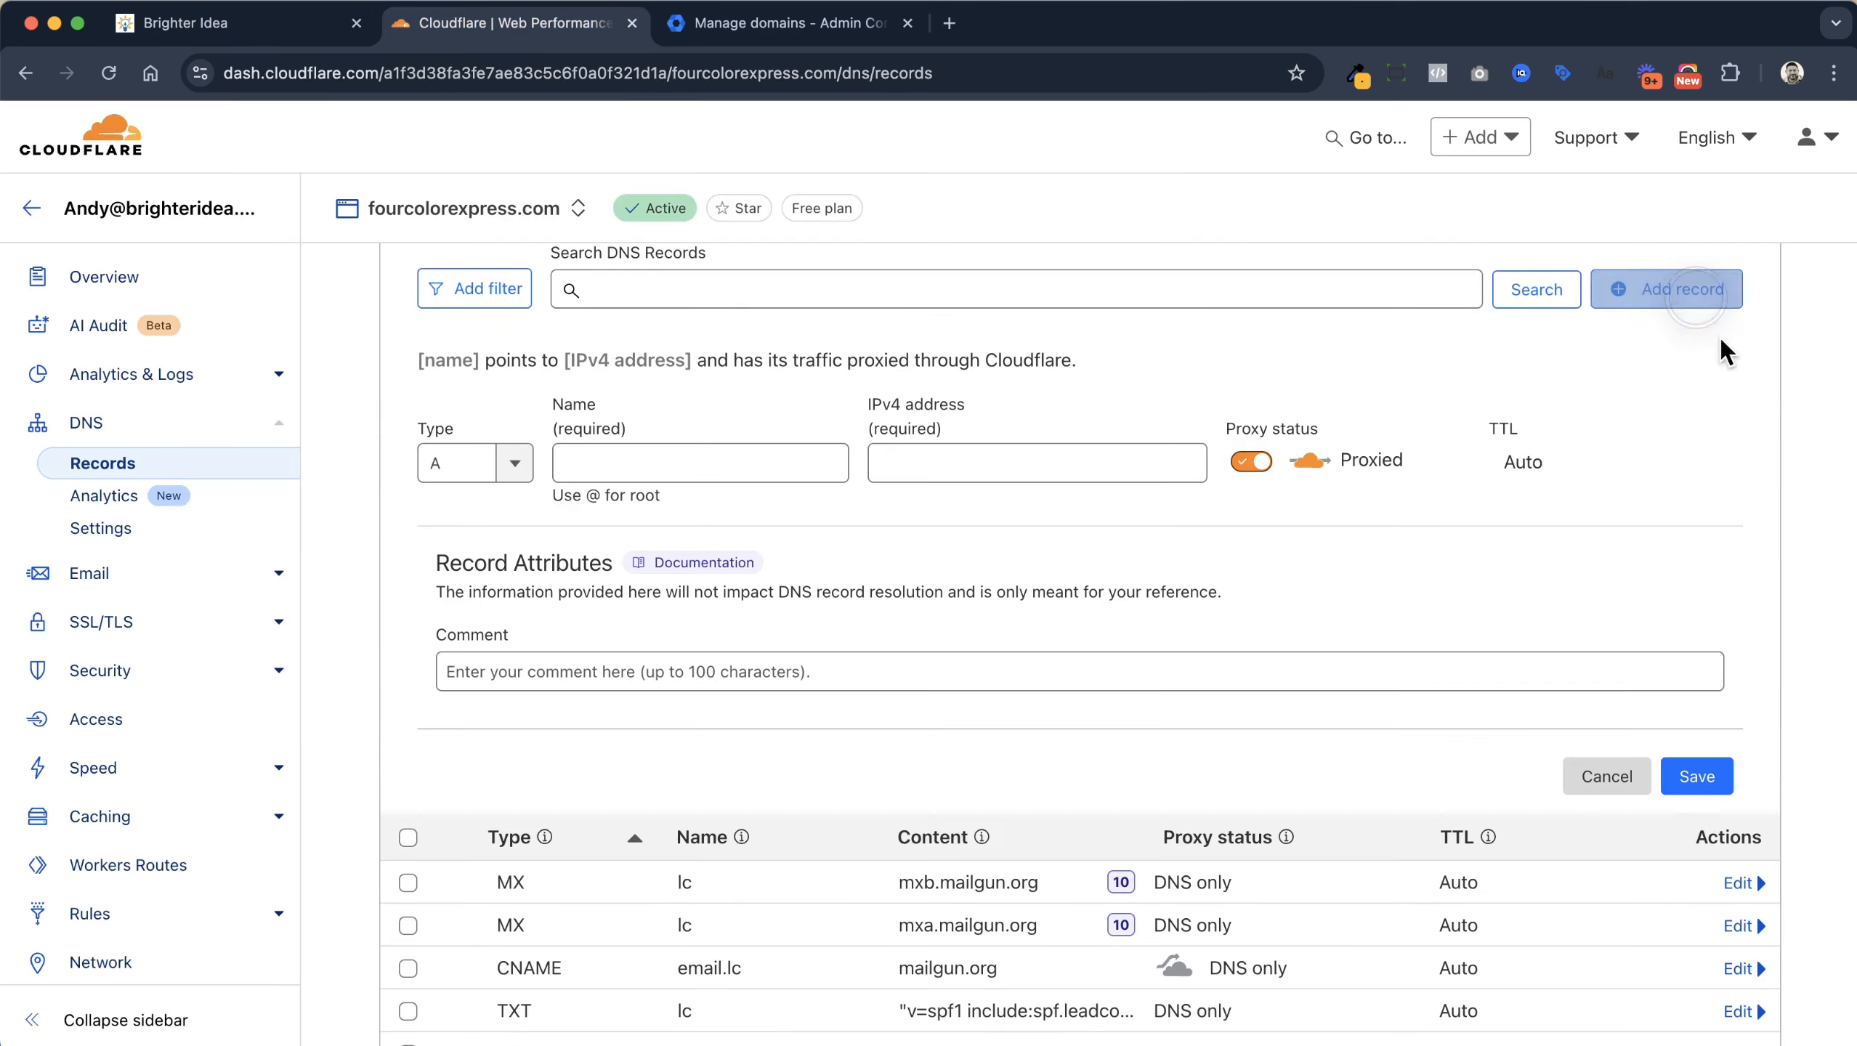
{"action": "left_click", "coordinate": [515, 462]}
{"action": "scroll", "coordinate": [491, 637], "scroll_direction": "down", "scroll_amount": 5}
{"action": "scroll", "coordinate": [497, 717], "scroll_direction": "down", "scroll_amount": 4}
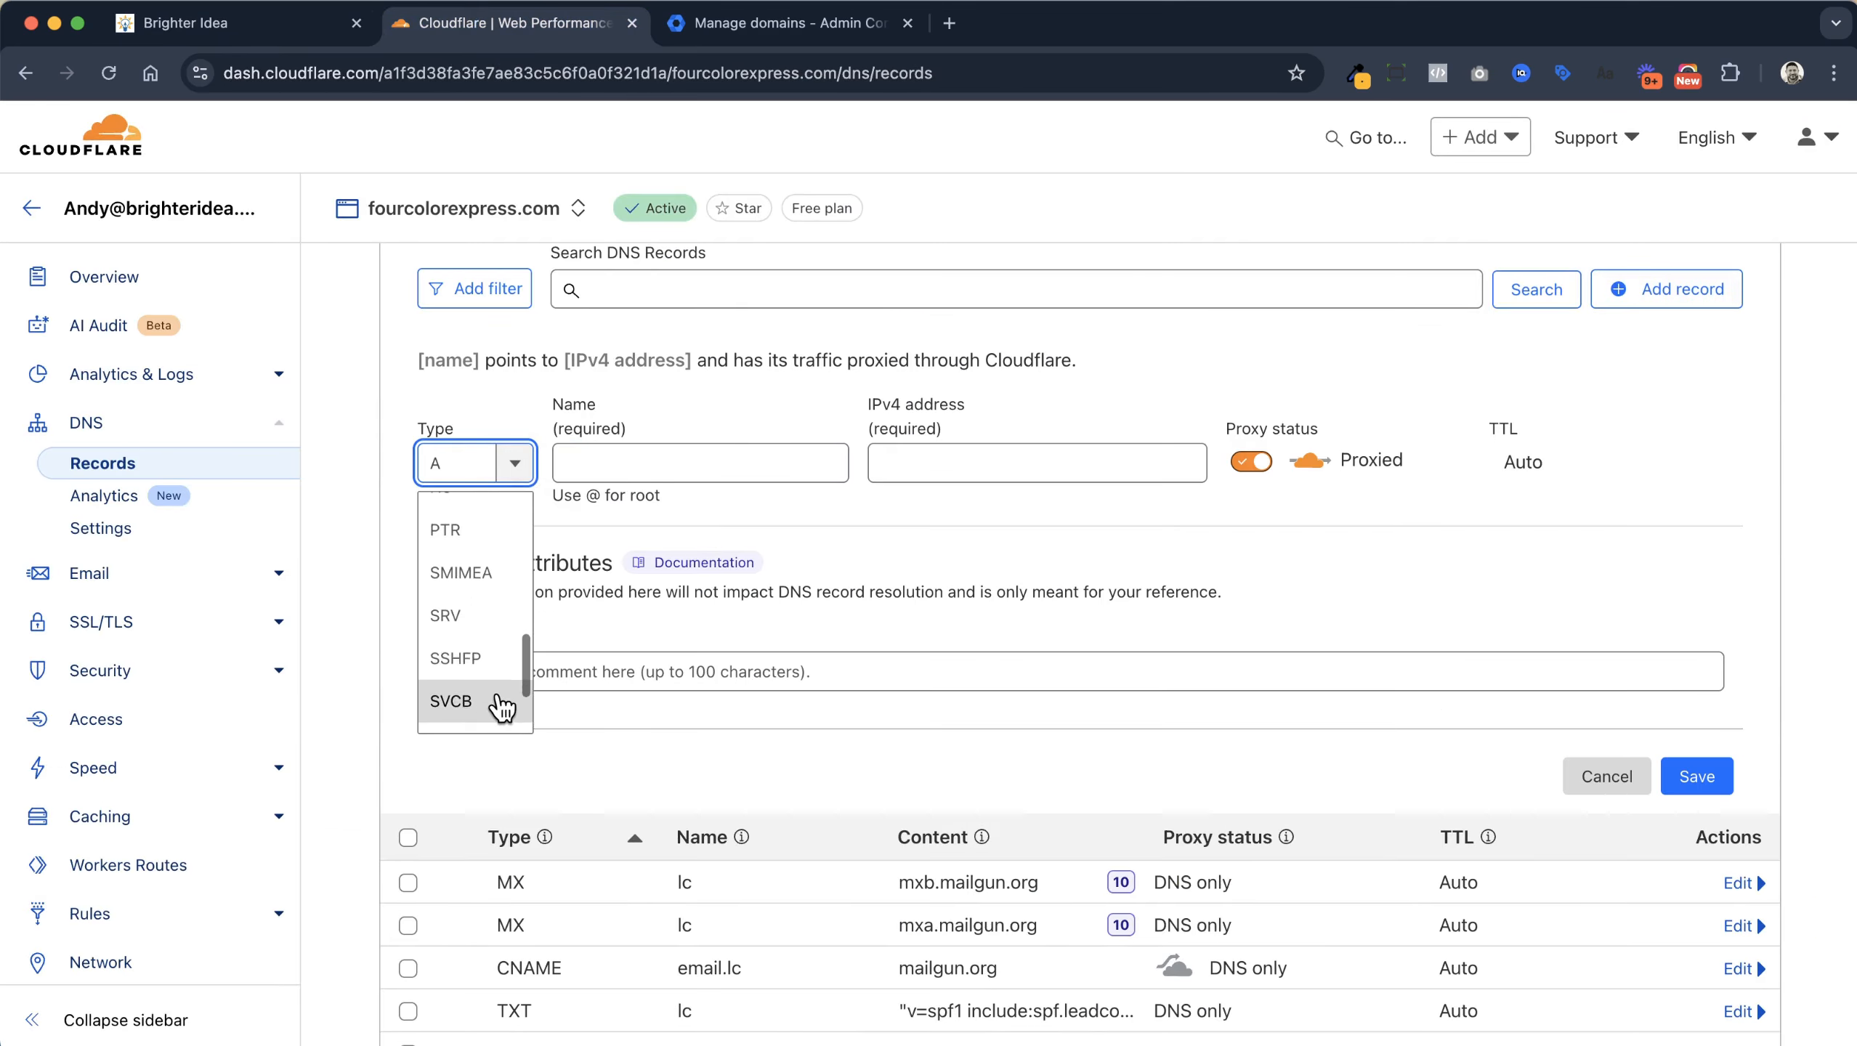
{"action": "left_click", "coordinate": [493, 667]}
{"action": "left_click", "coordinate": [586, 463]}
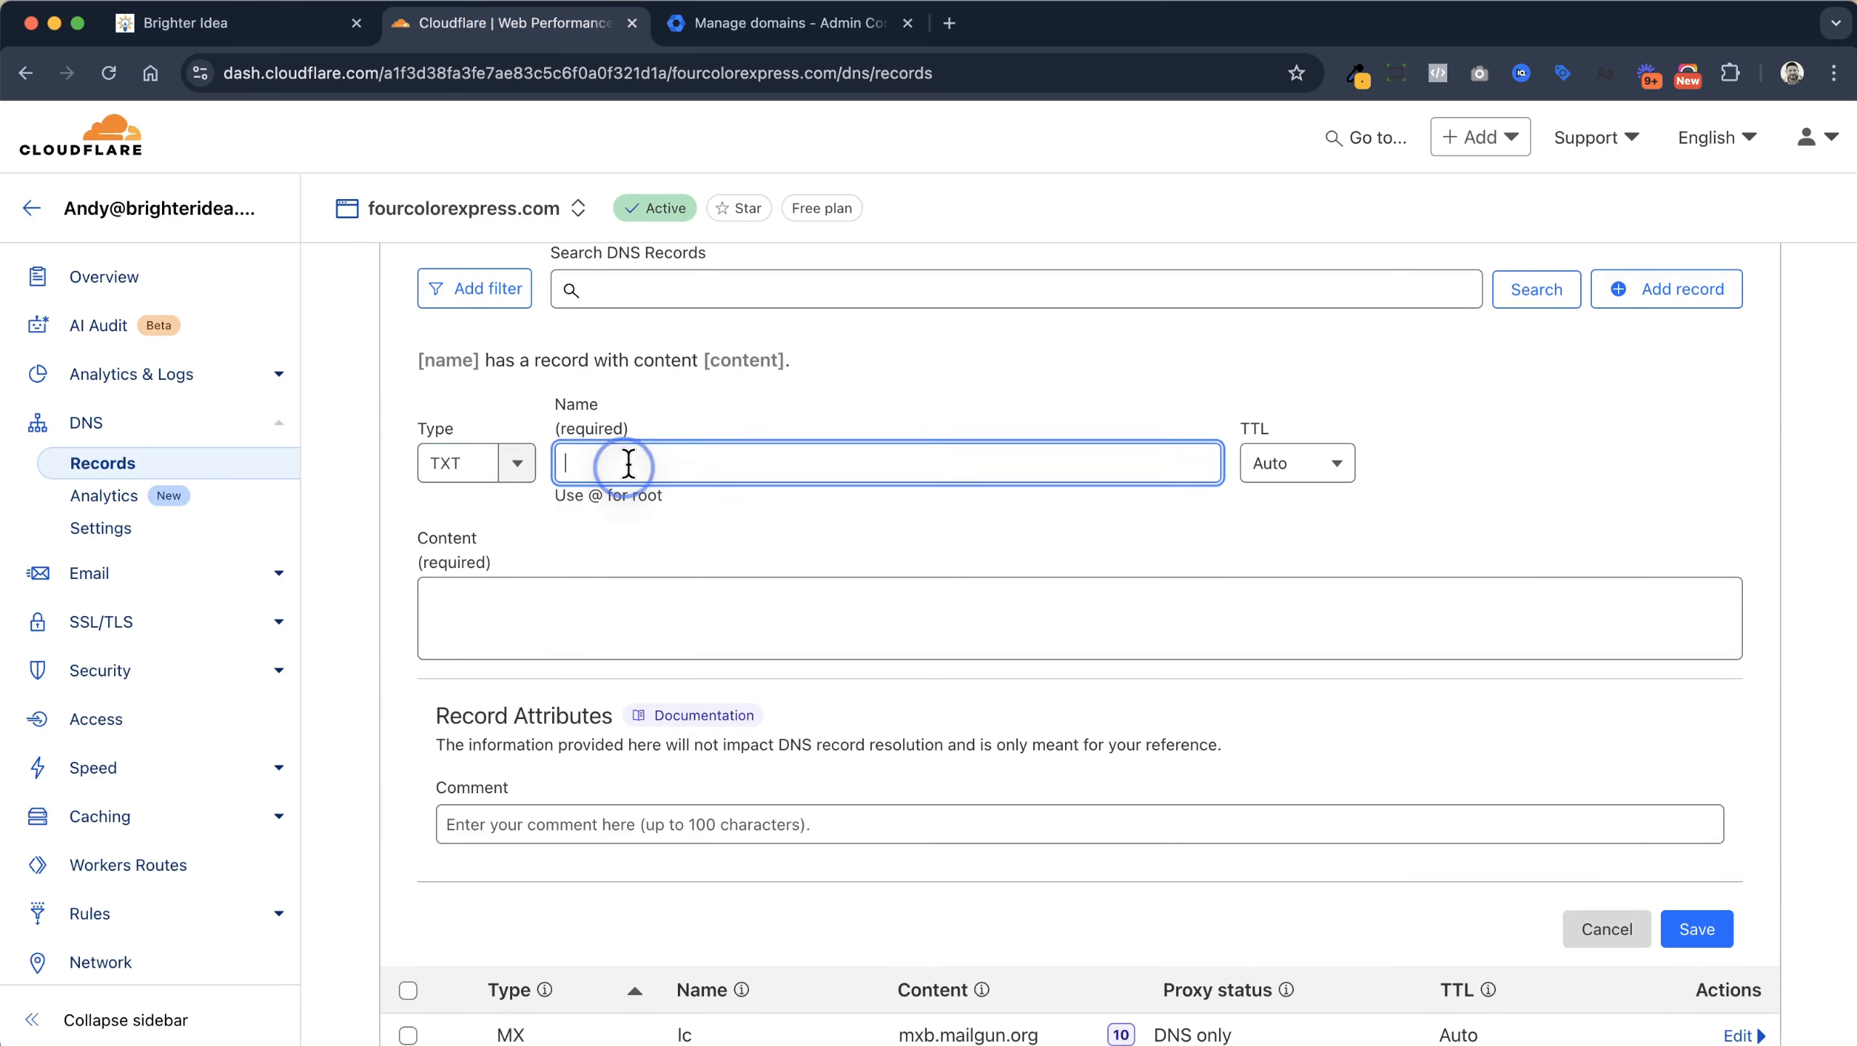
{"action": "type", "text": "_dmarc.lc"}
Copy v=DMARC1;p=none; from GoHighLevel into the record's content and save it
{"action": "left_click", "coordinate": [265, 25]}
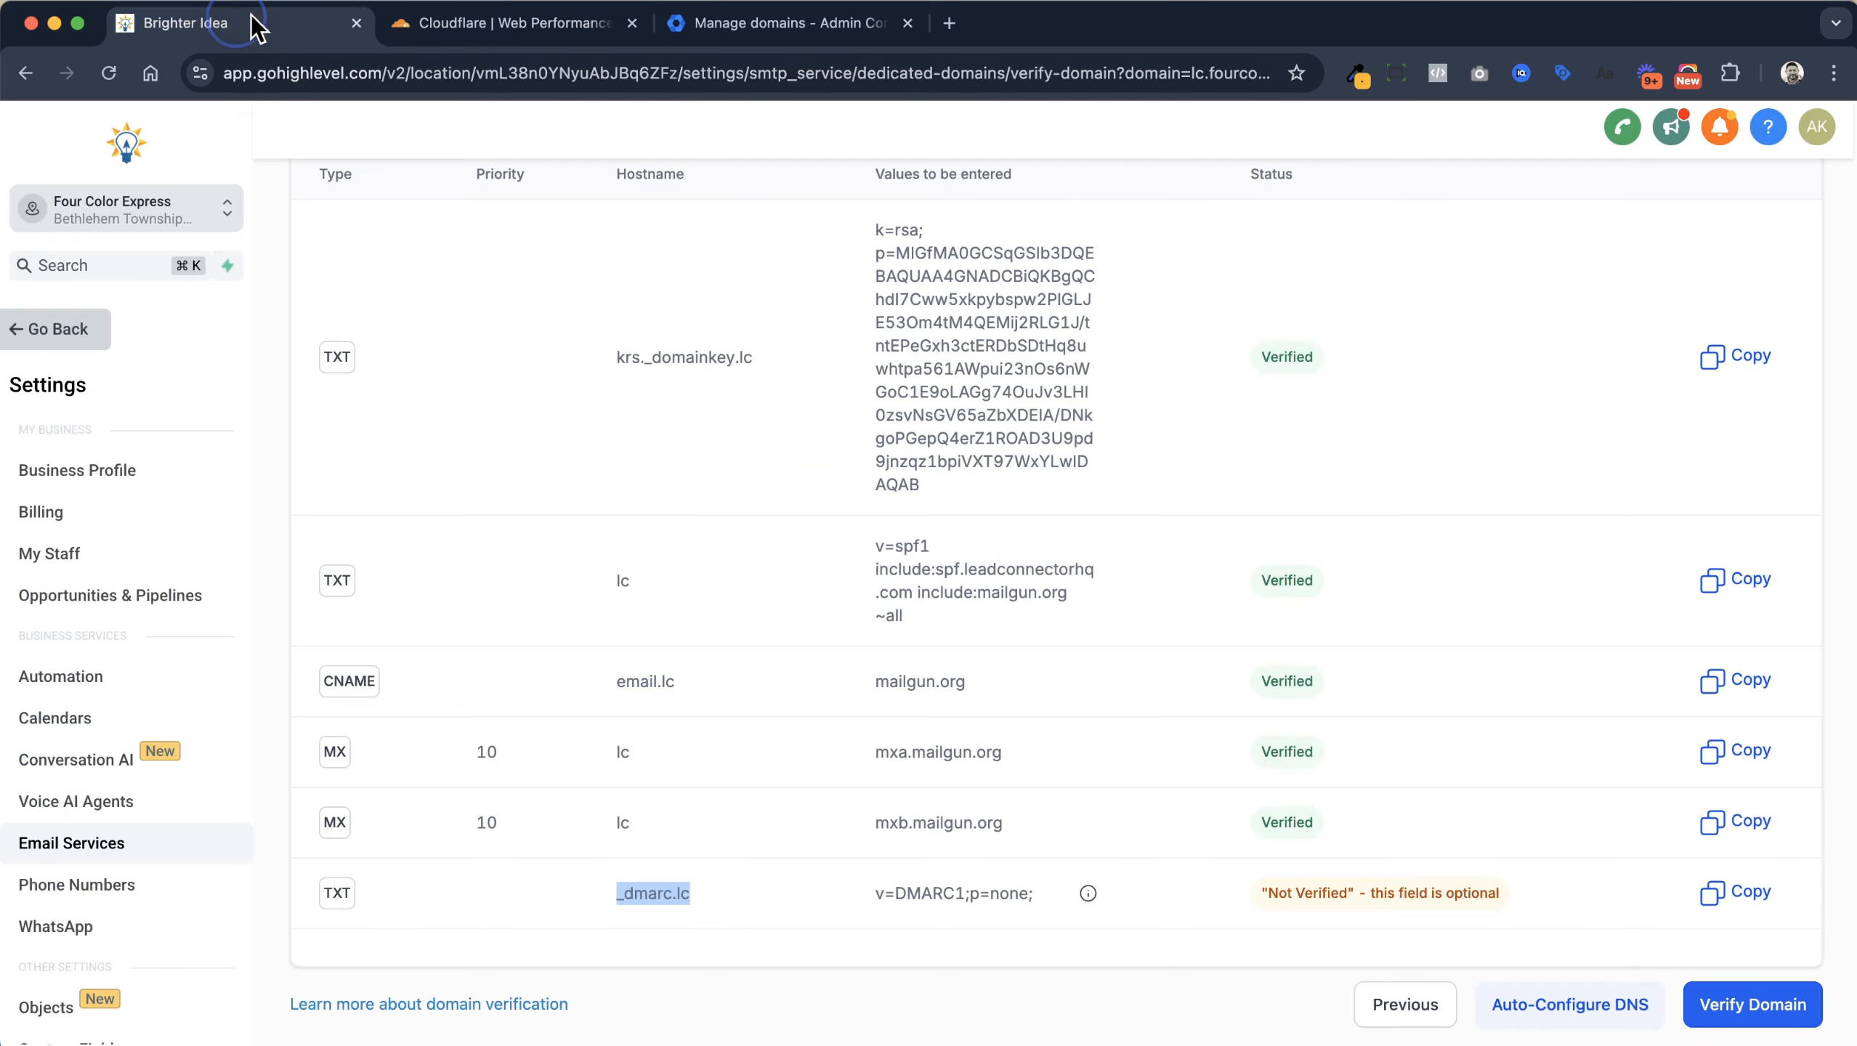
{"action": "mouse_move", "coordinate": [1089, 893]}
{"action": "left_click_drag", "start_coordinate": [1033, 893], "coordinate": [876, 893]}
{"action": "key", "text": "super+c"}
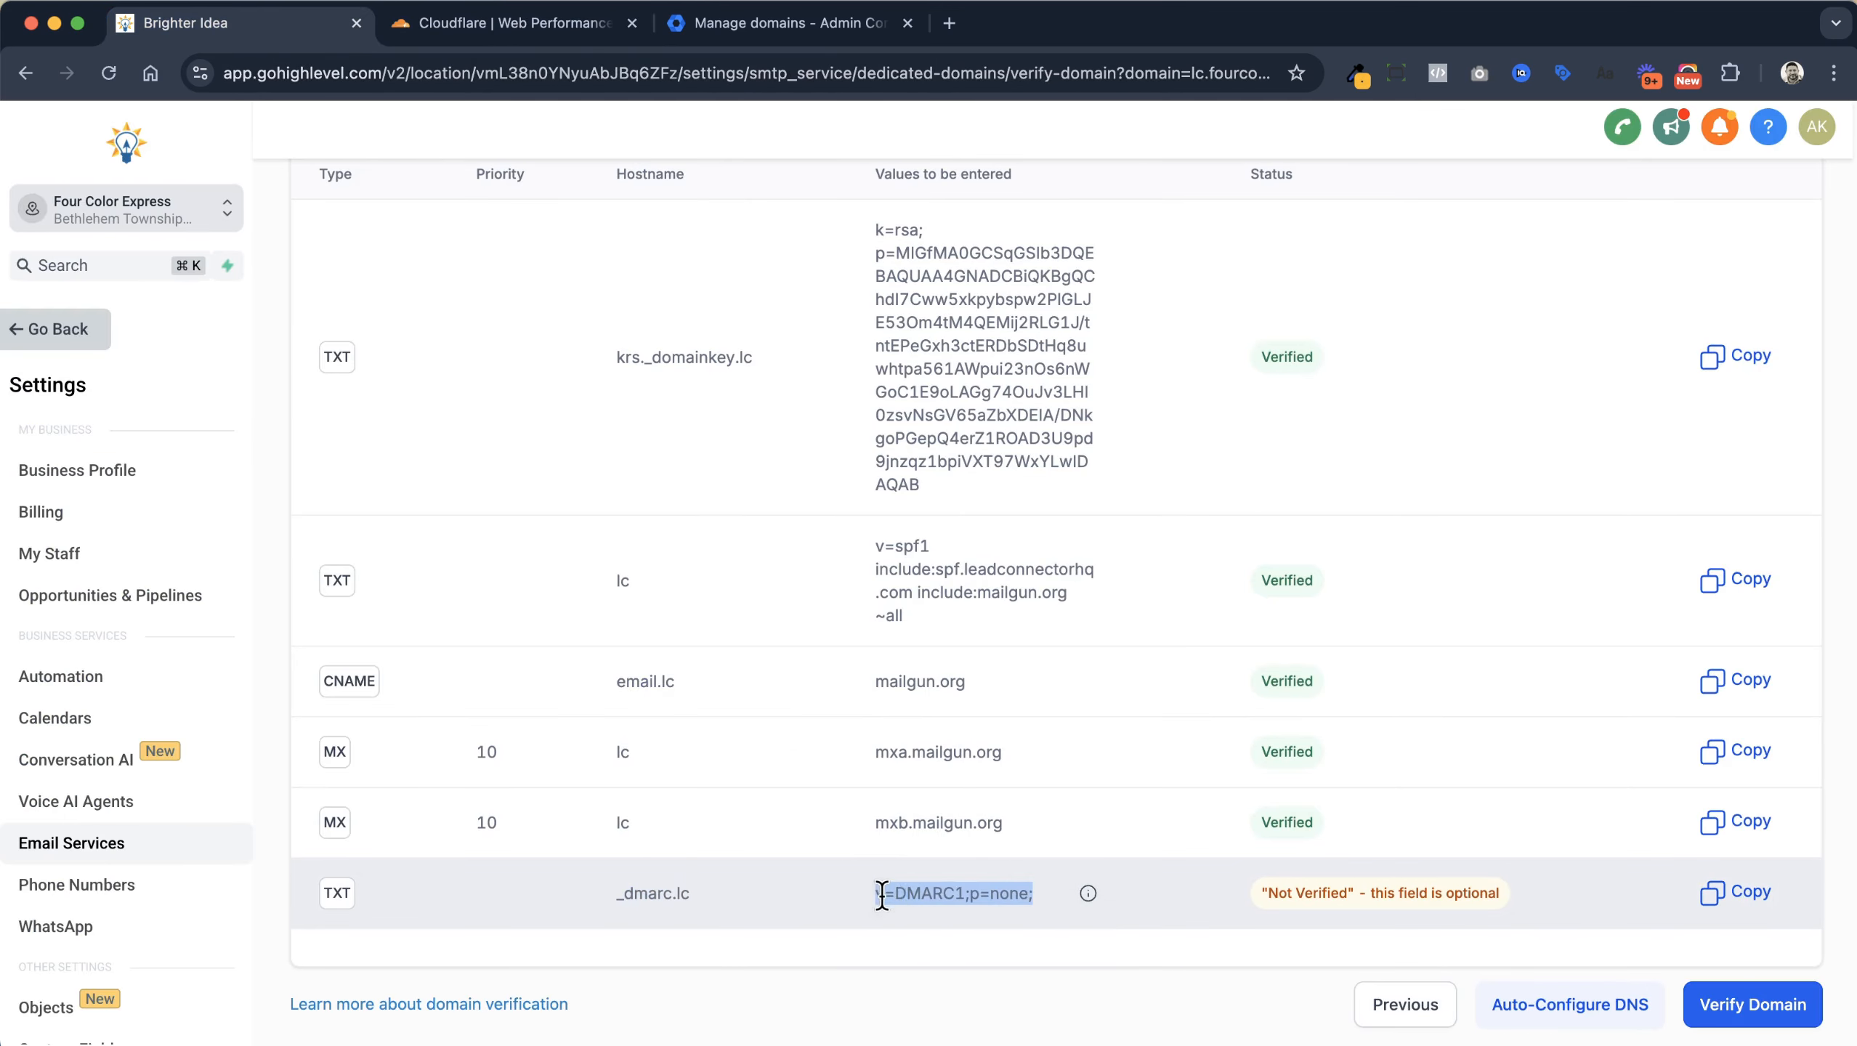
{"action": "left_click", "coordinate": [458, 26]}
{"action": "left_click", "coordinate": [570, 616]}
{"action": "key", "text": "super+v"}
{"action": "left_click", "coordinate": [1689, 931]}
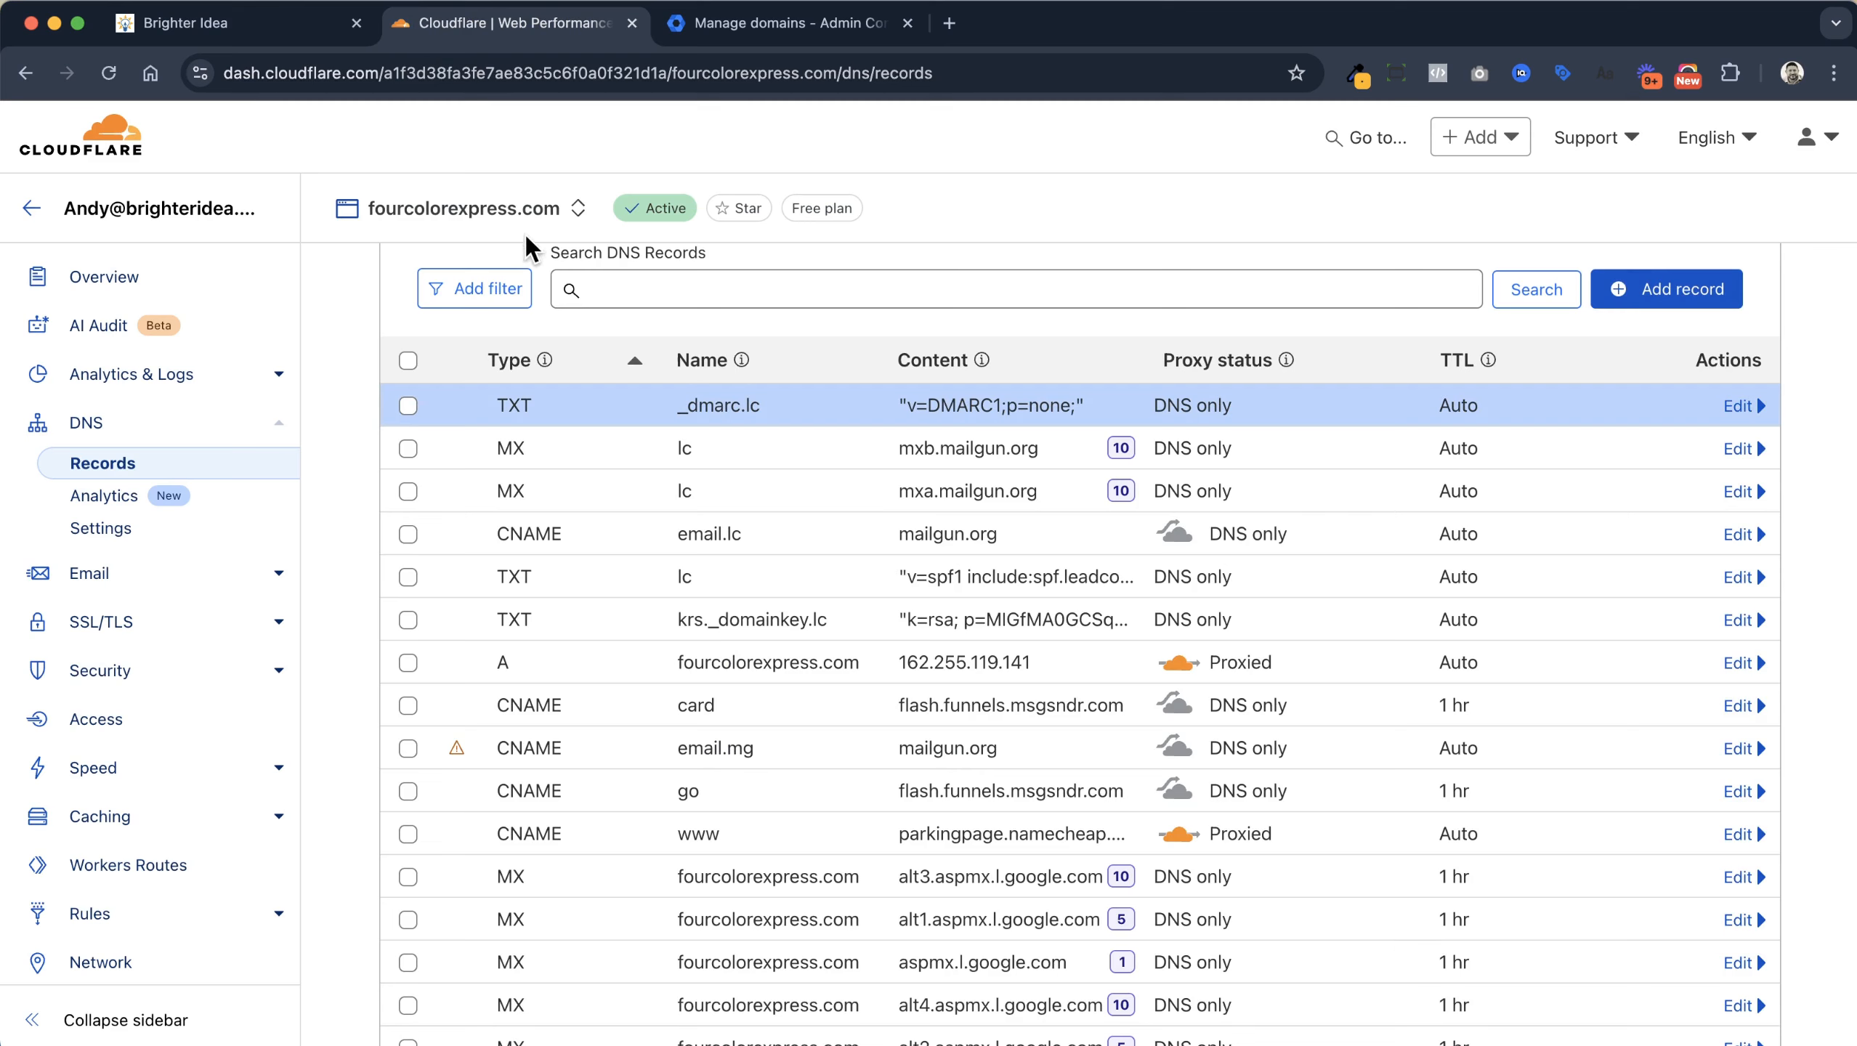
Run Verify Domain in GoHighLevel now that the DMARC record exists
{"action": "left_click", "coordinate": [302, 32]}
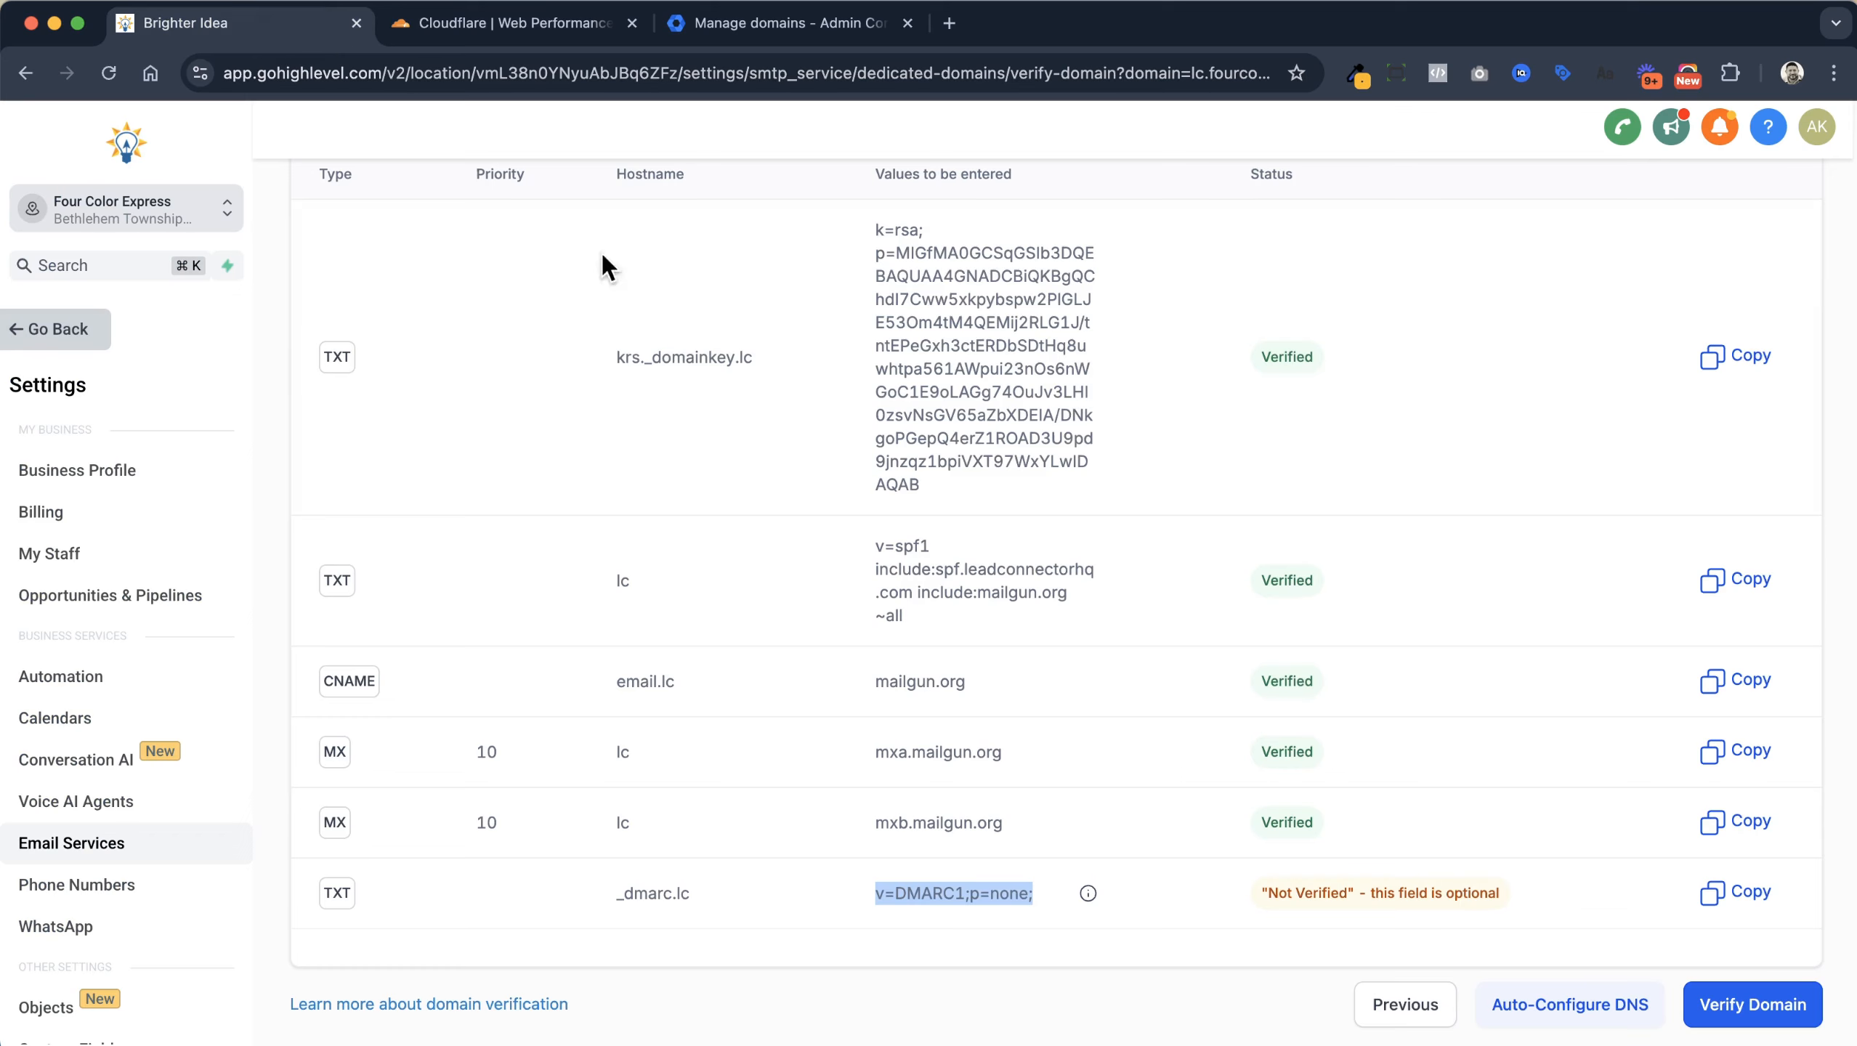
{"action": "scroll", "coordinate": [817, 414], "scroll_direction": "up", "scroll_amount": 1}
{"action": "scroll", "coordinate": [952, 484], "scroll_direction": "down", "scroll_amount": 1}
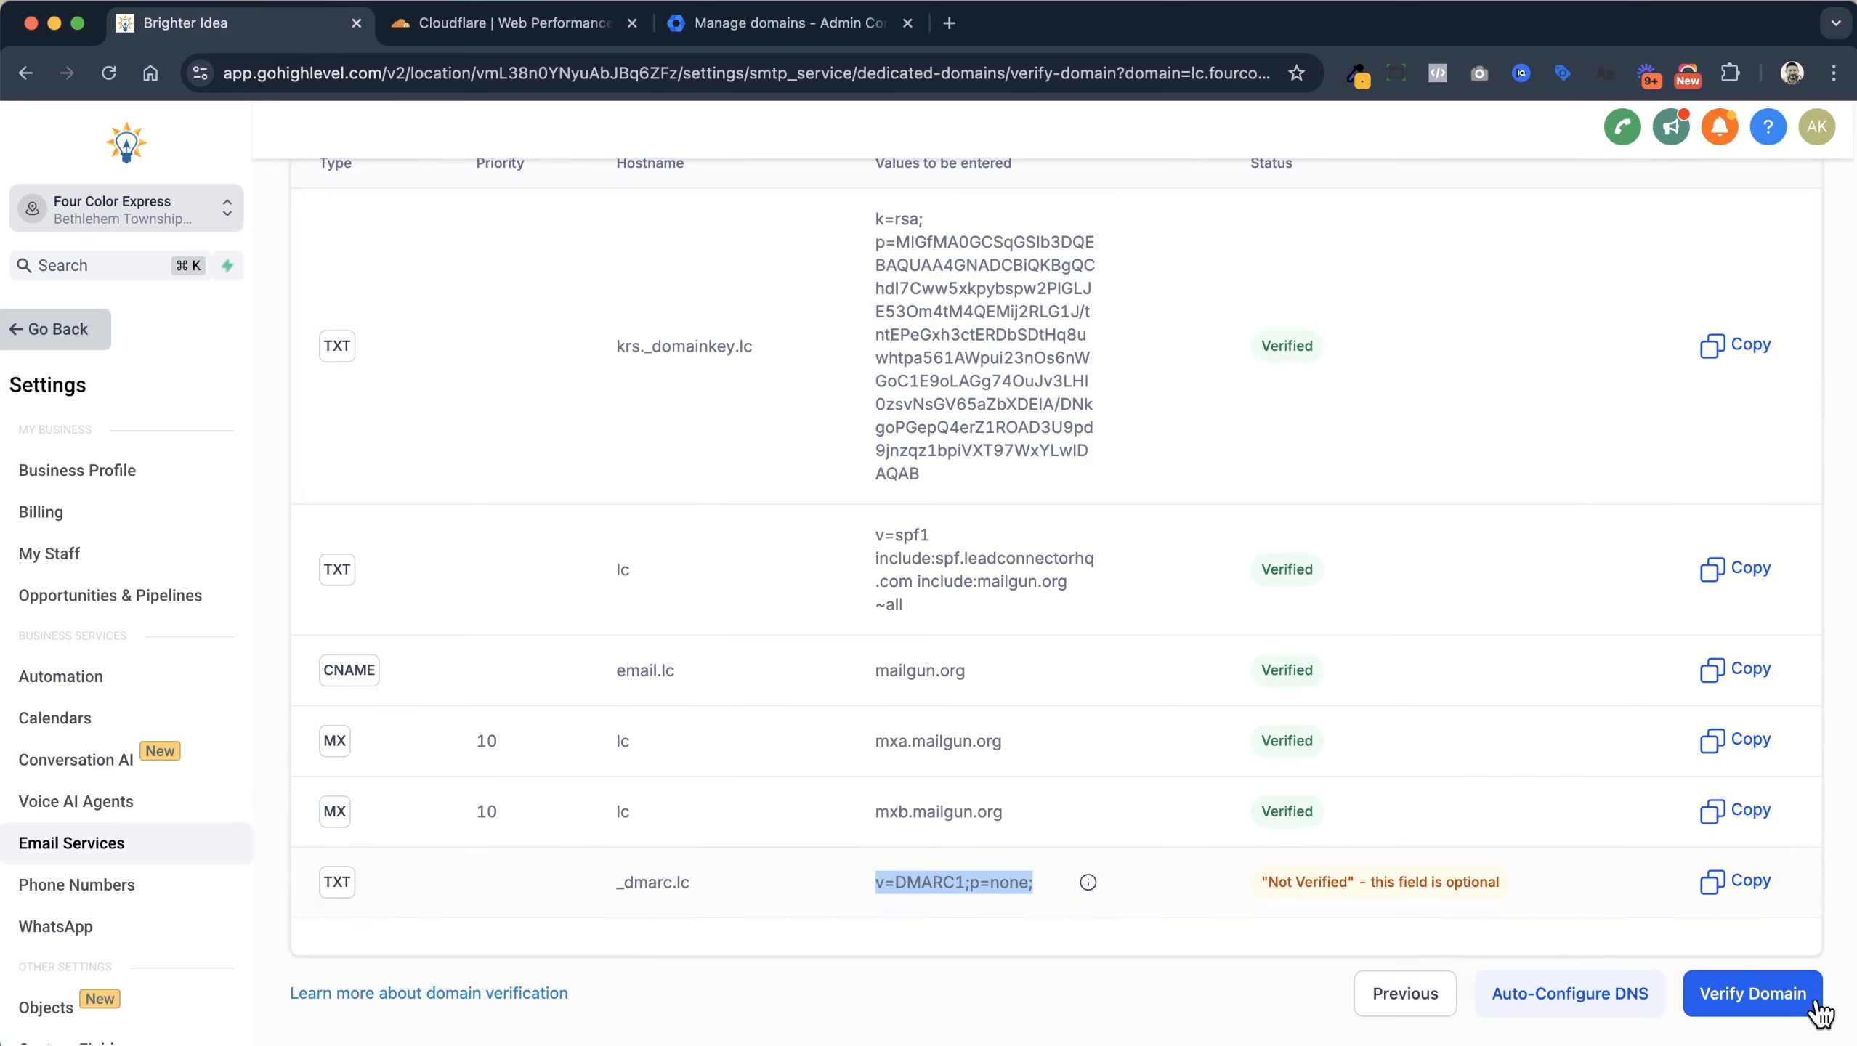
{"action": "left_click", "coordinate": [1758, 994]}
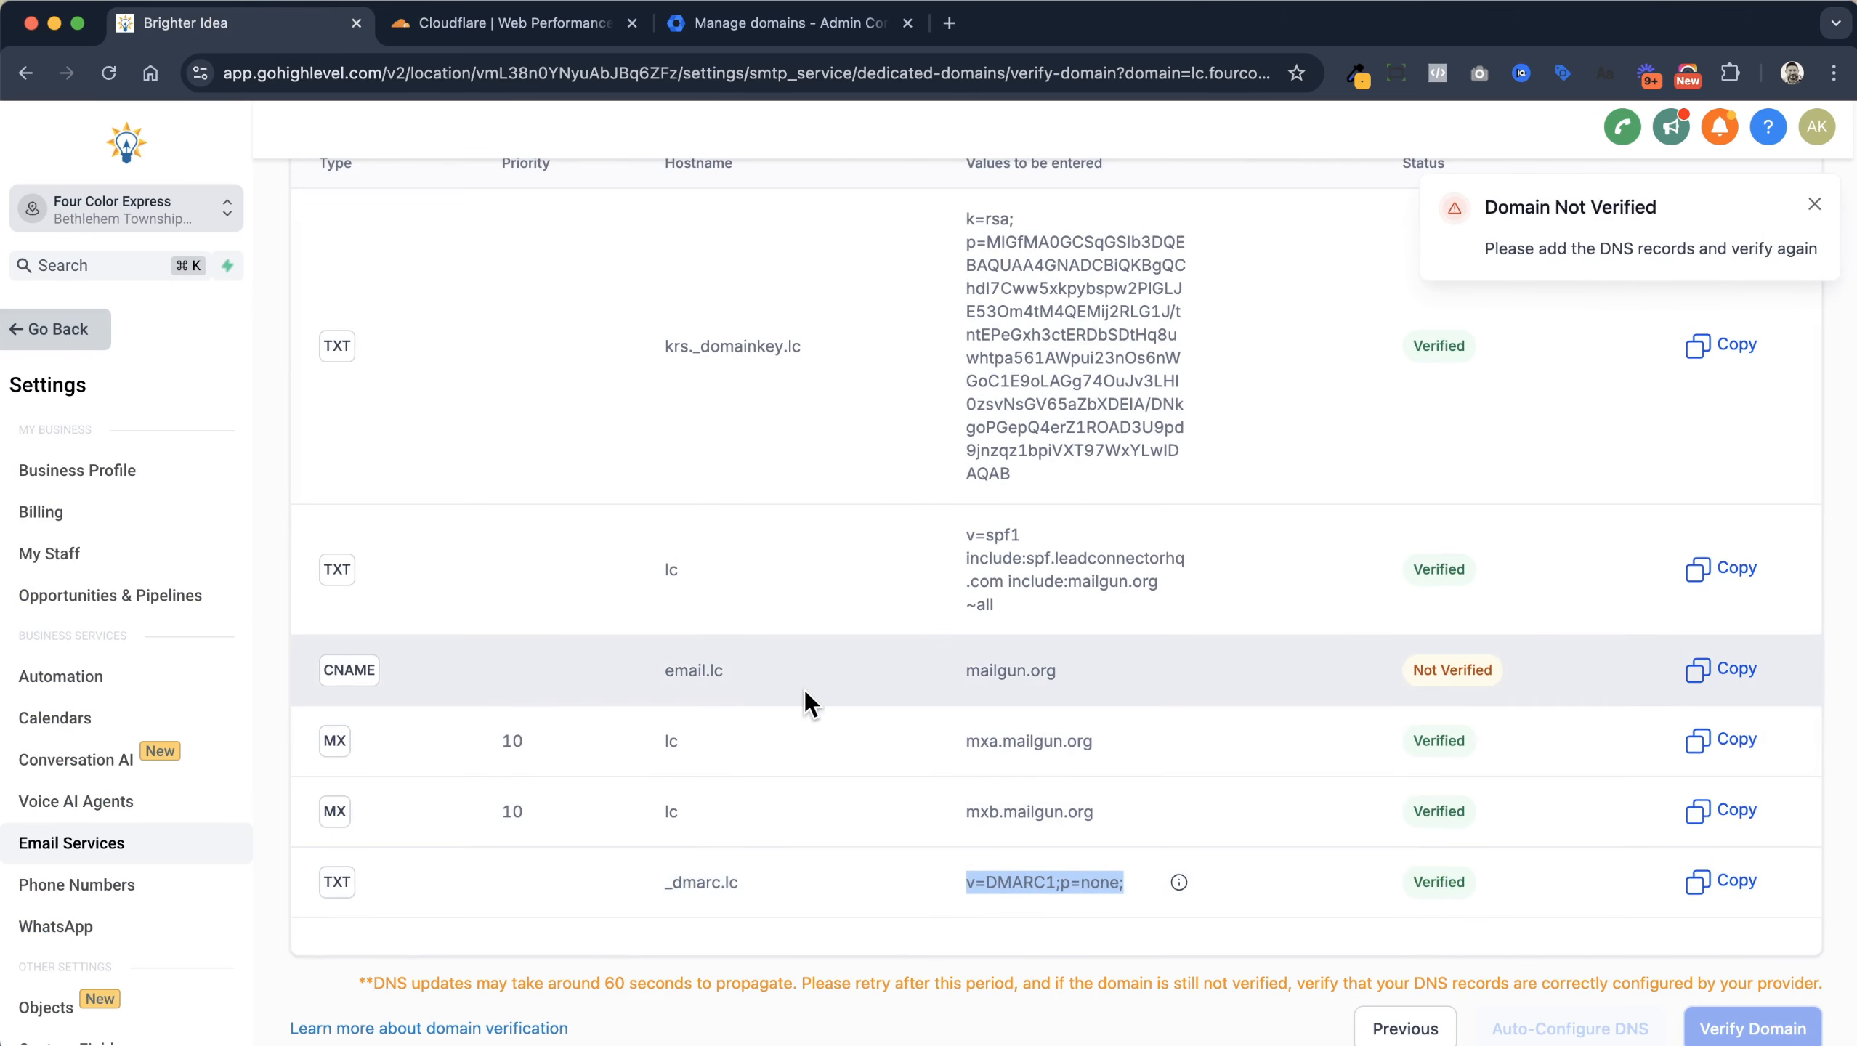
Re-verify lc.fourcolorexpress.com from the Dedicated Domains list until all records pass
{"action": "scroll", "coordinate": [805, 686], "scroll_direction": "up", "scroll_amount": 3}
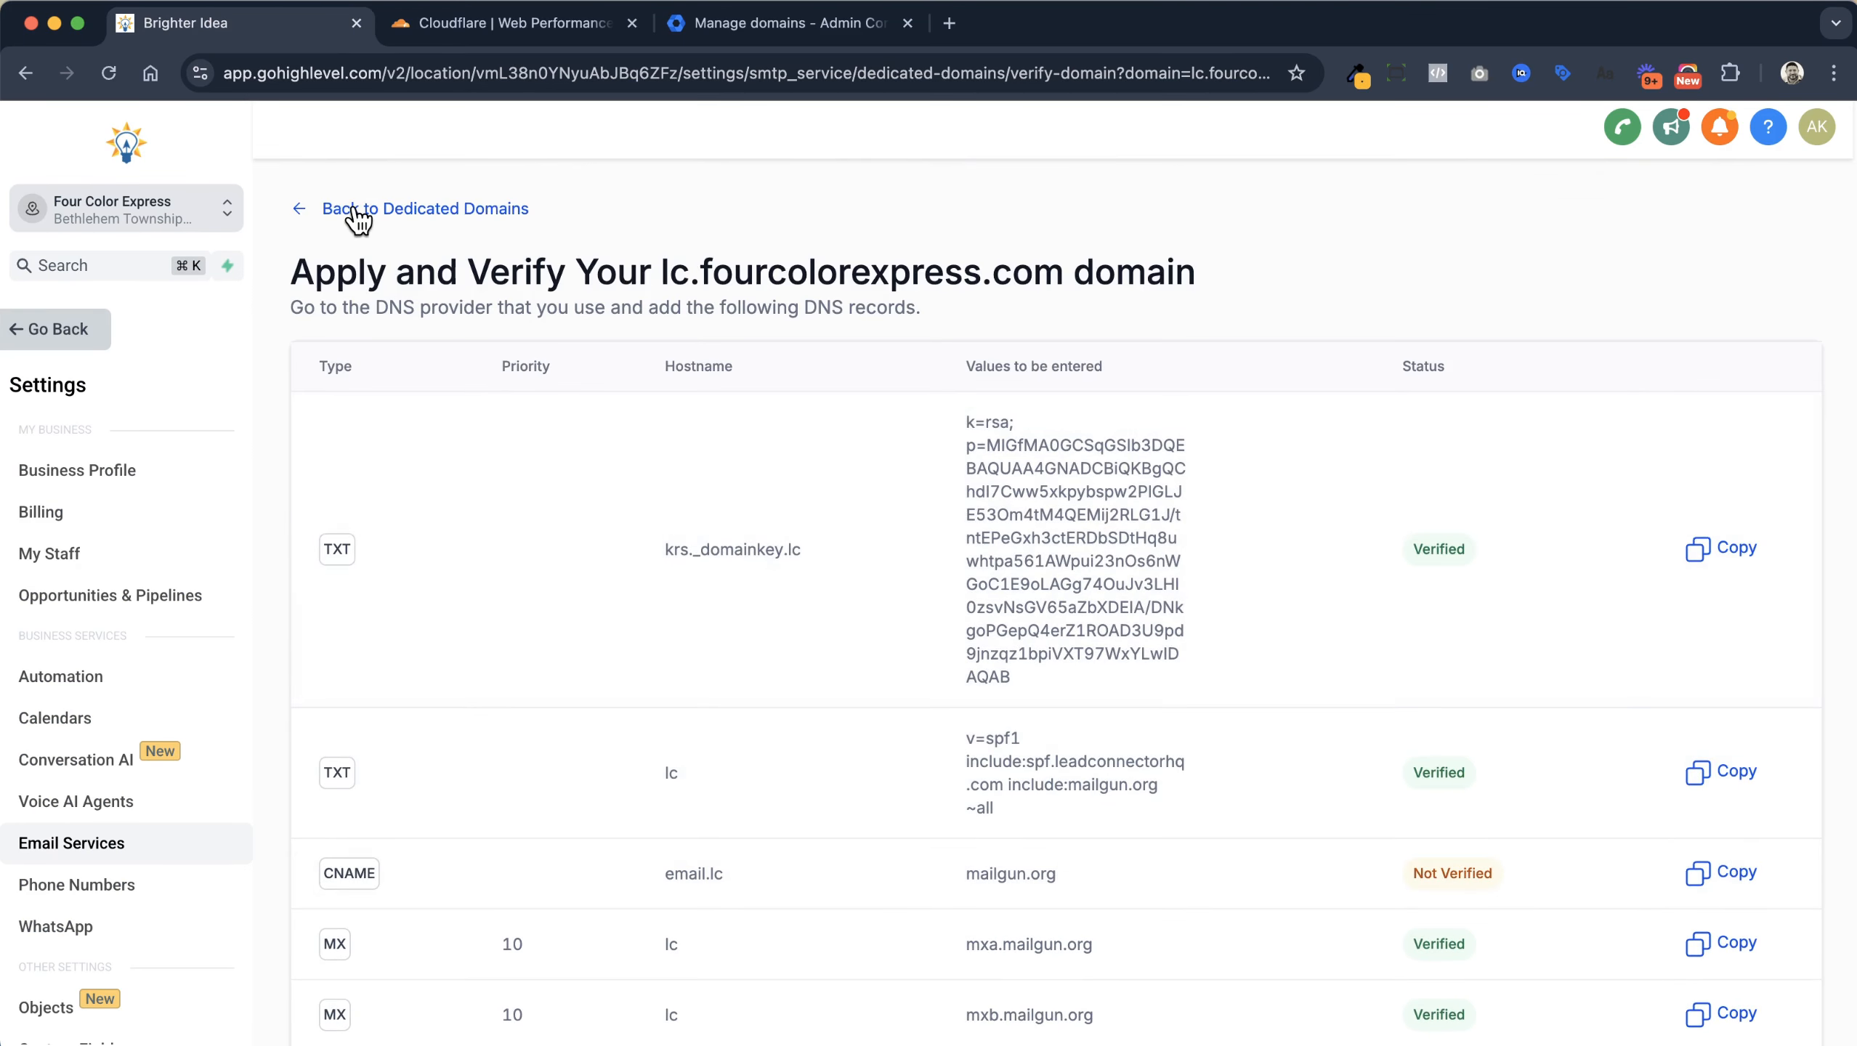
{"action": "left_click", "coordinate": [358, 212]}
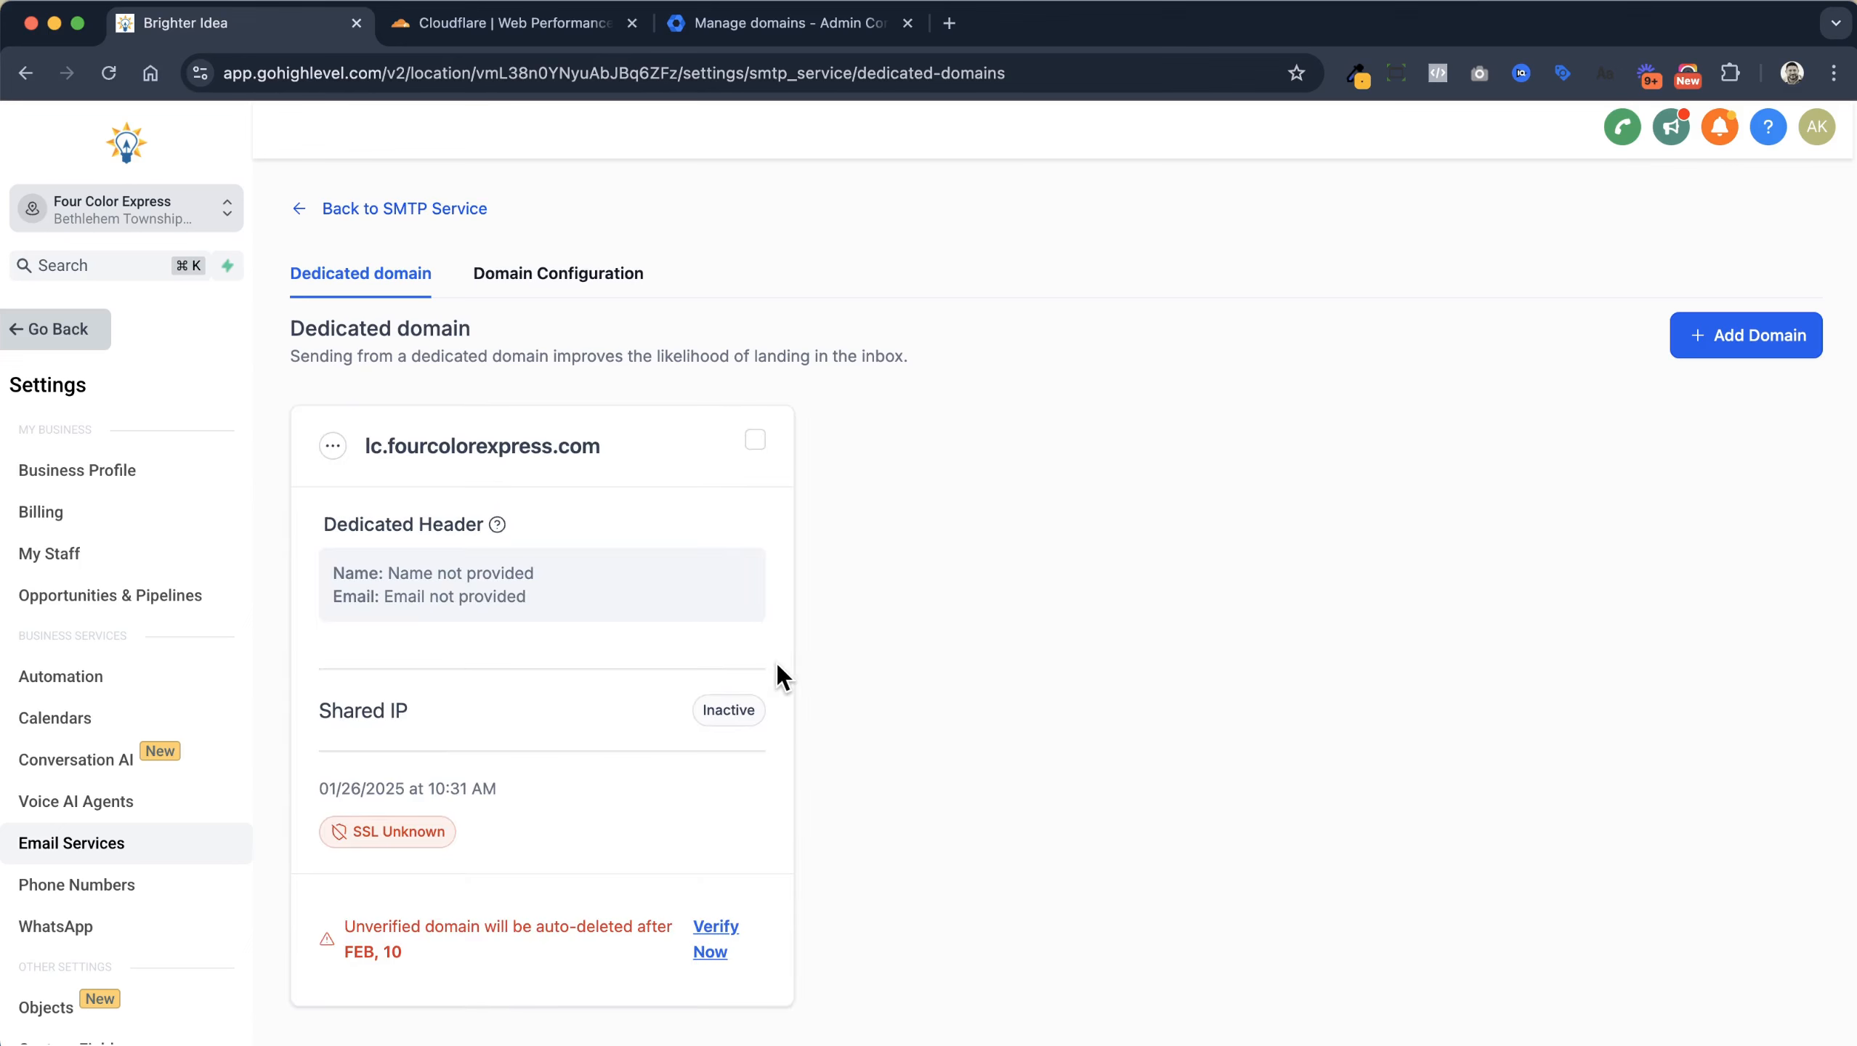
{"action": "left_click", "coordinate": [333, 445]}
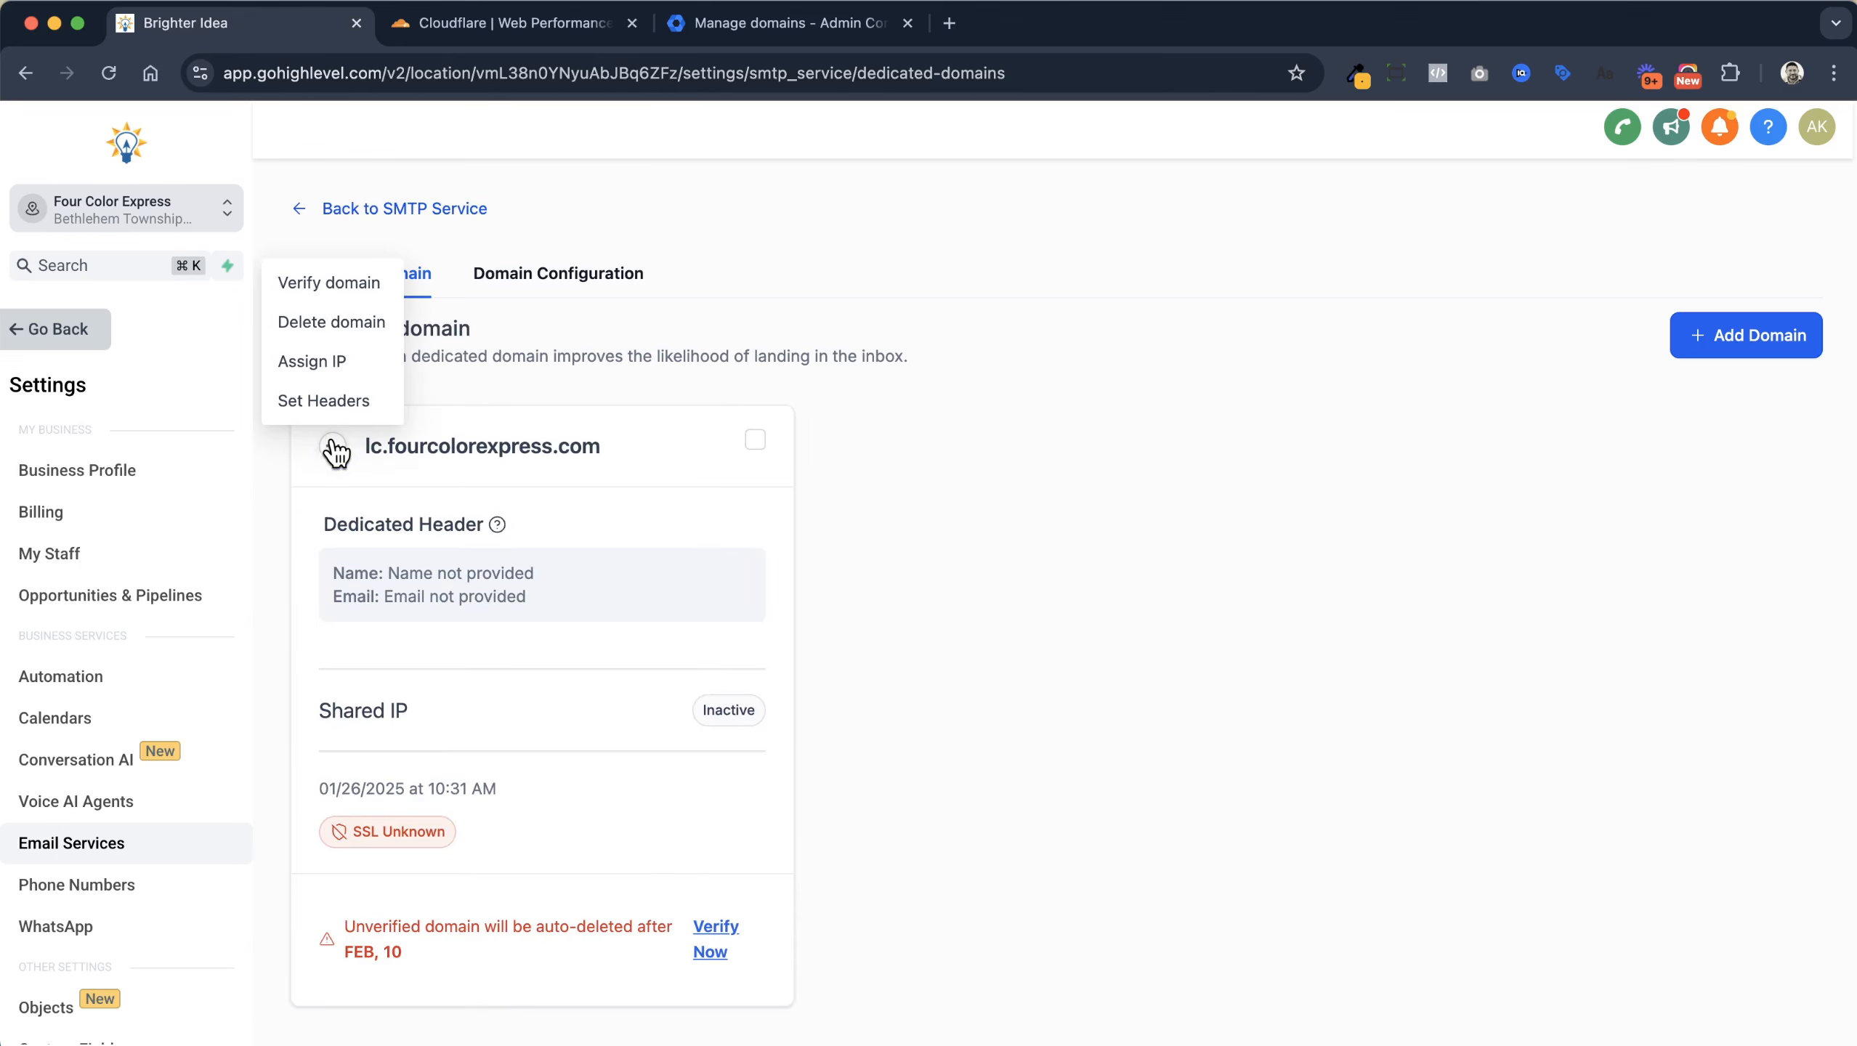
{"action": "left_click", "coordinate": [324, 290]}
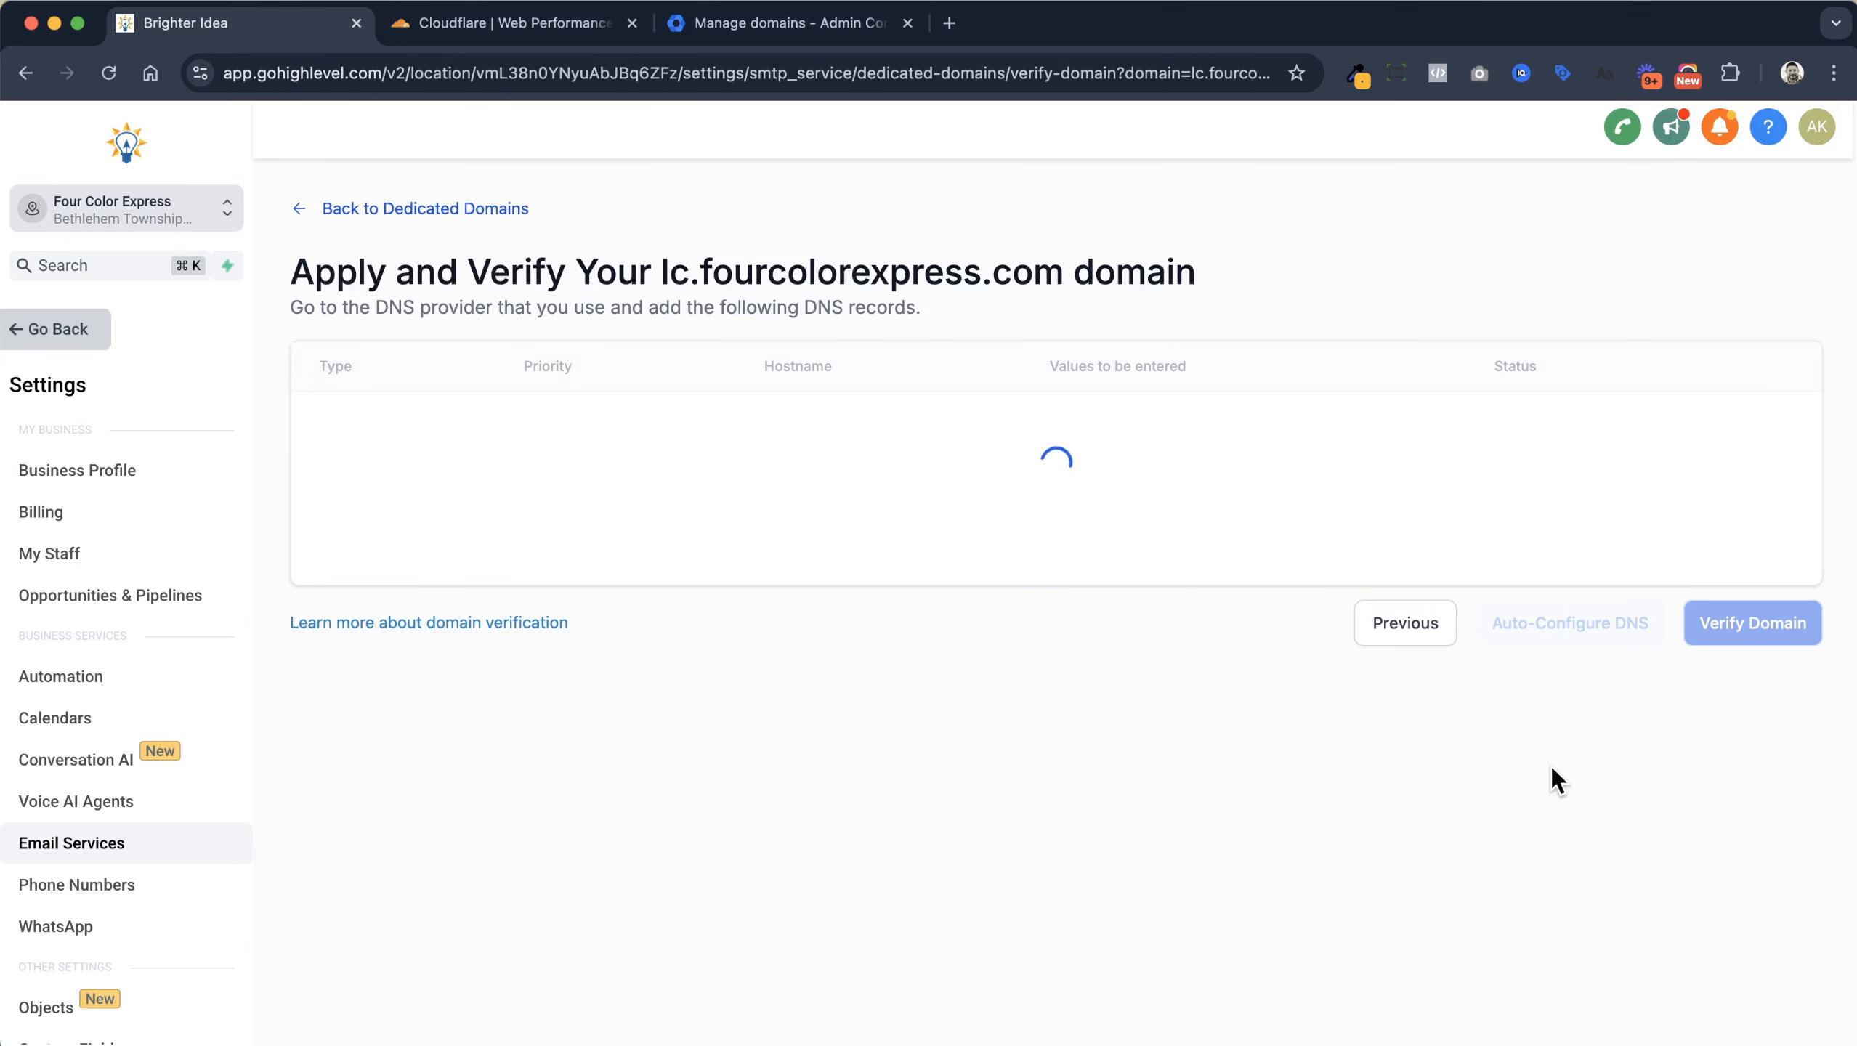
{"action": "scroll", "coordinate": [1551, 765], "scroll_direction": "down", "scroll_amount": 3}
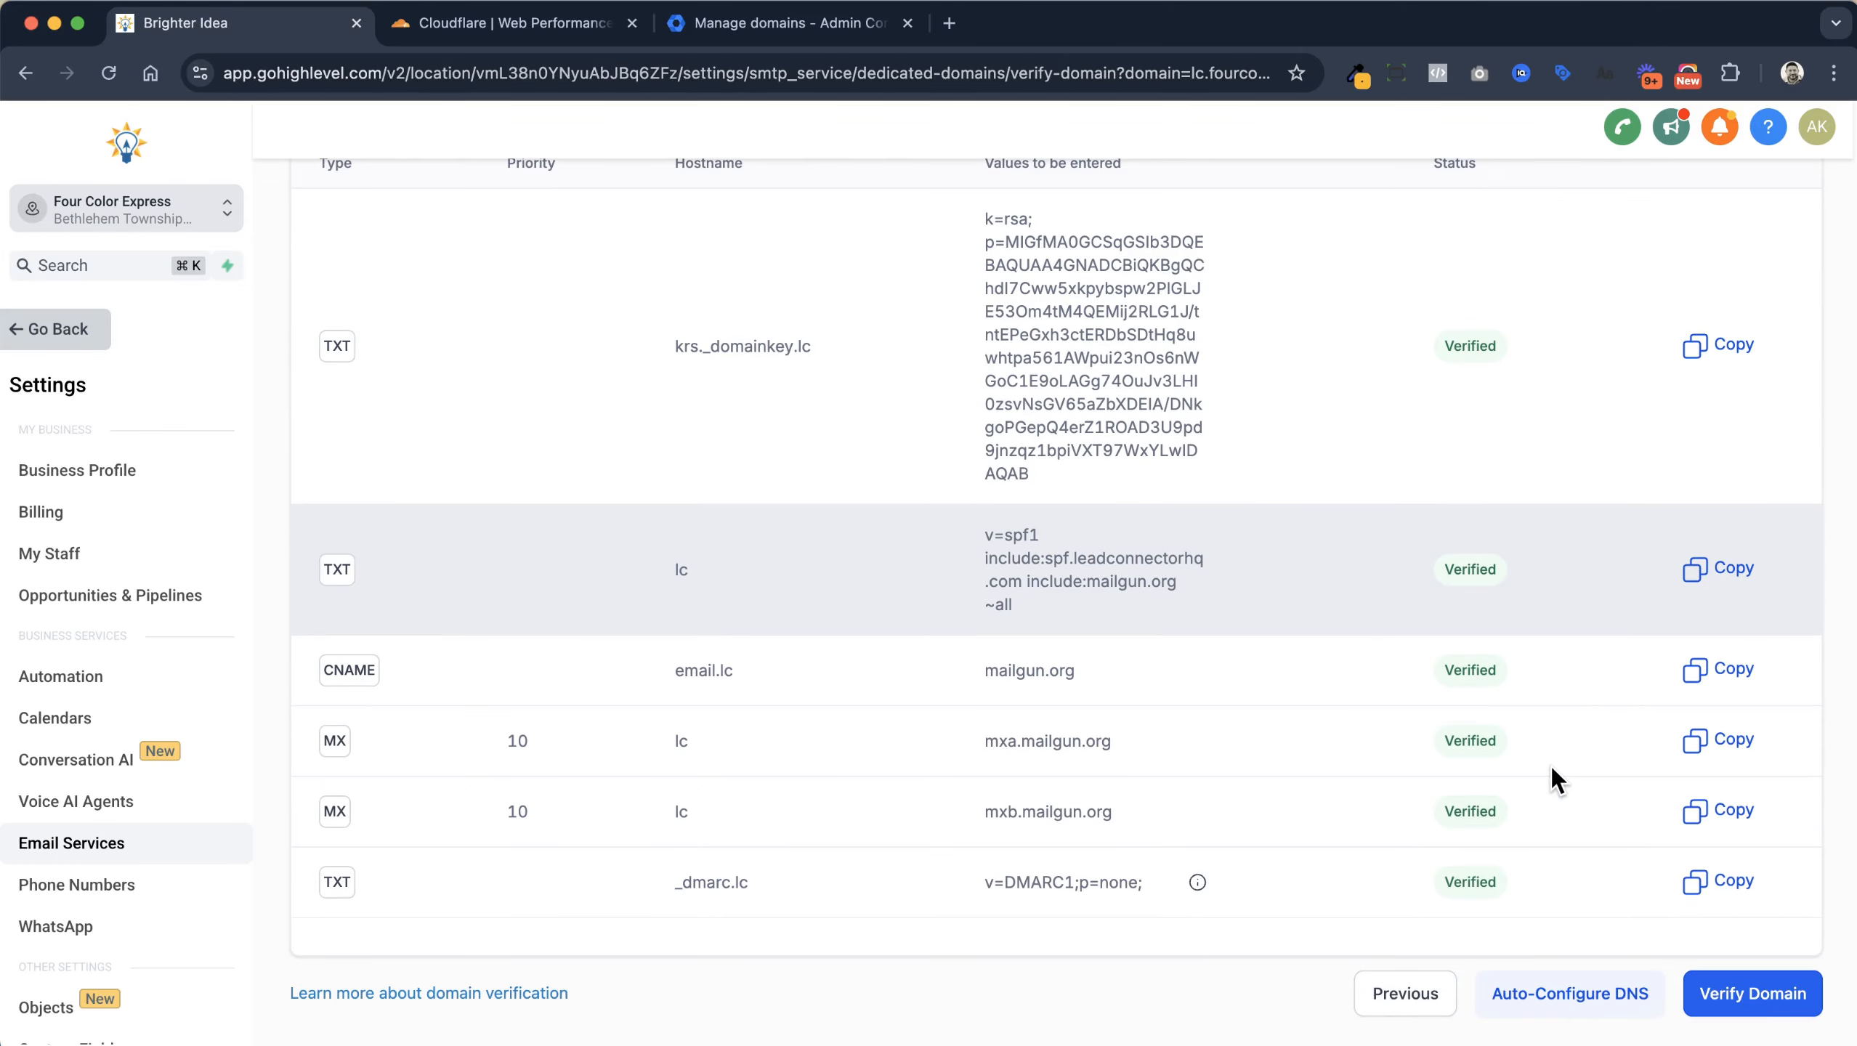
{"action": "left_click", "coordinate": [1796, 995]}
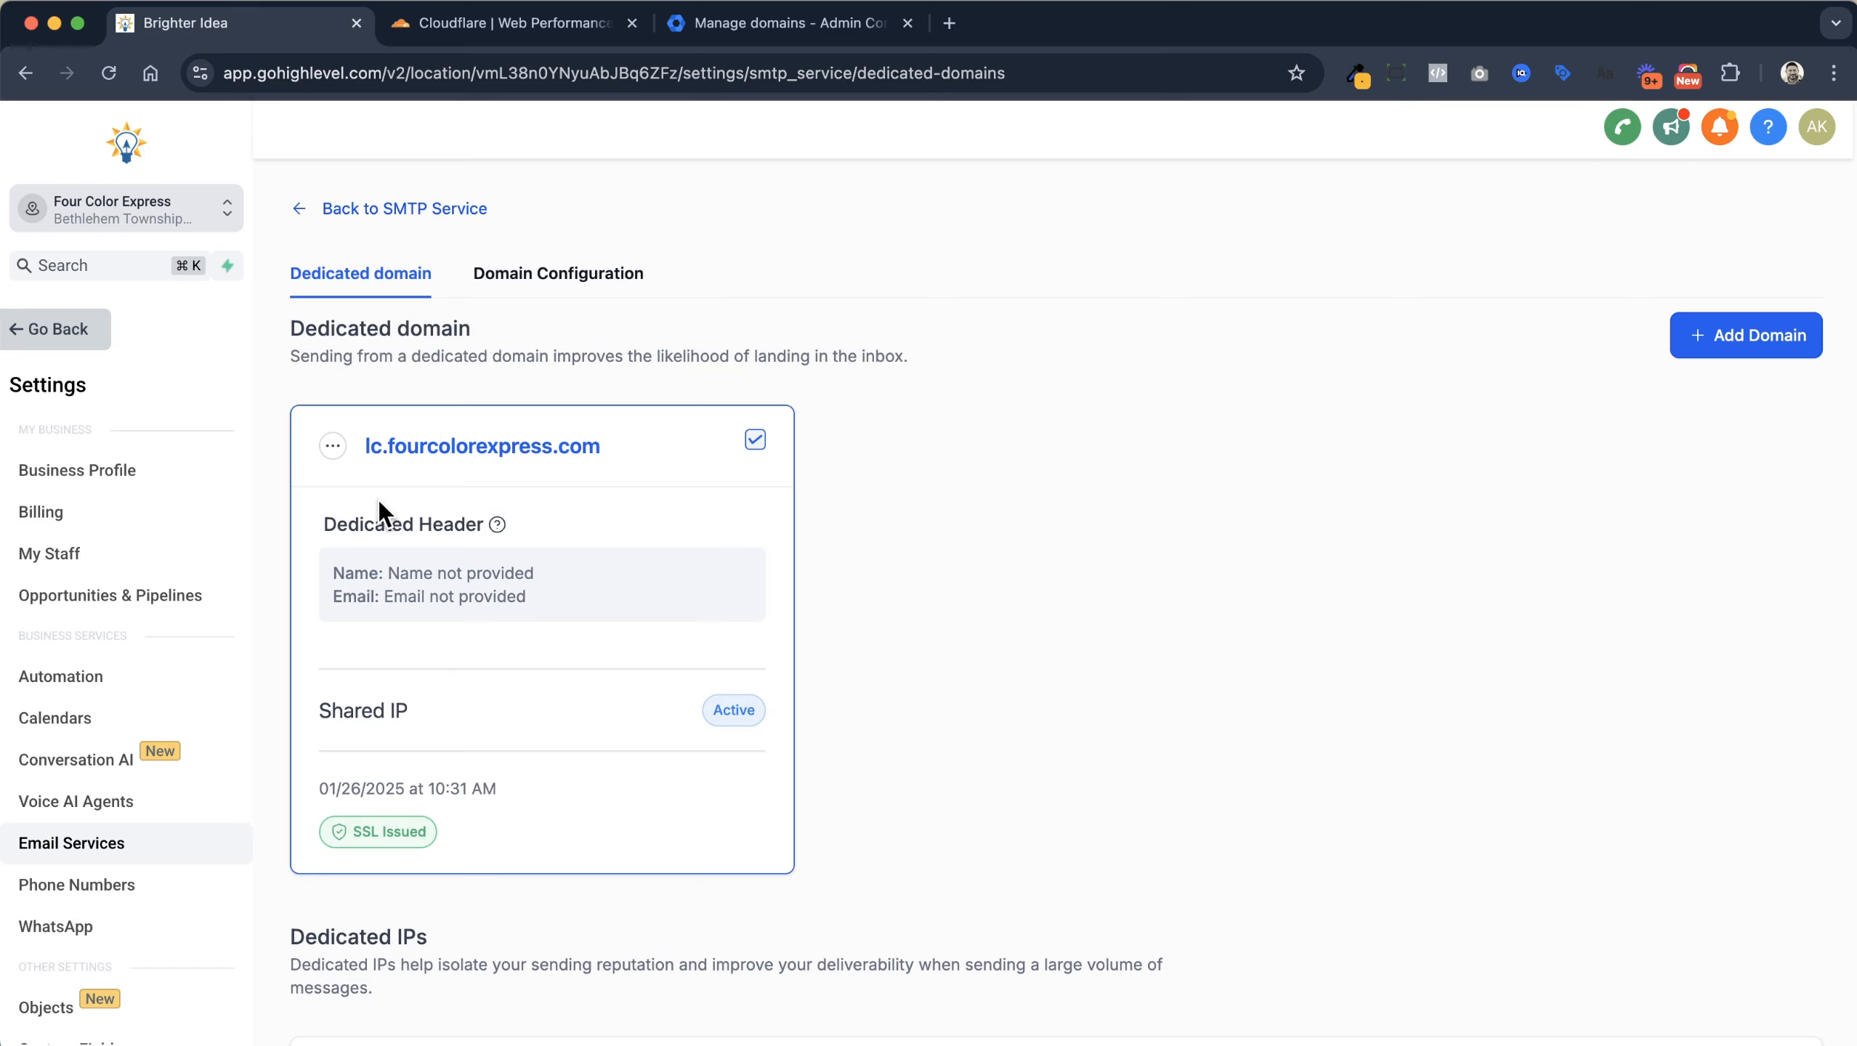
Enter the sender's From name and From email in Set Headers for lc.fourcolorexpress.com, then save
{"action": "left_click", "coordinate": [333, 445]}
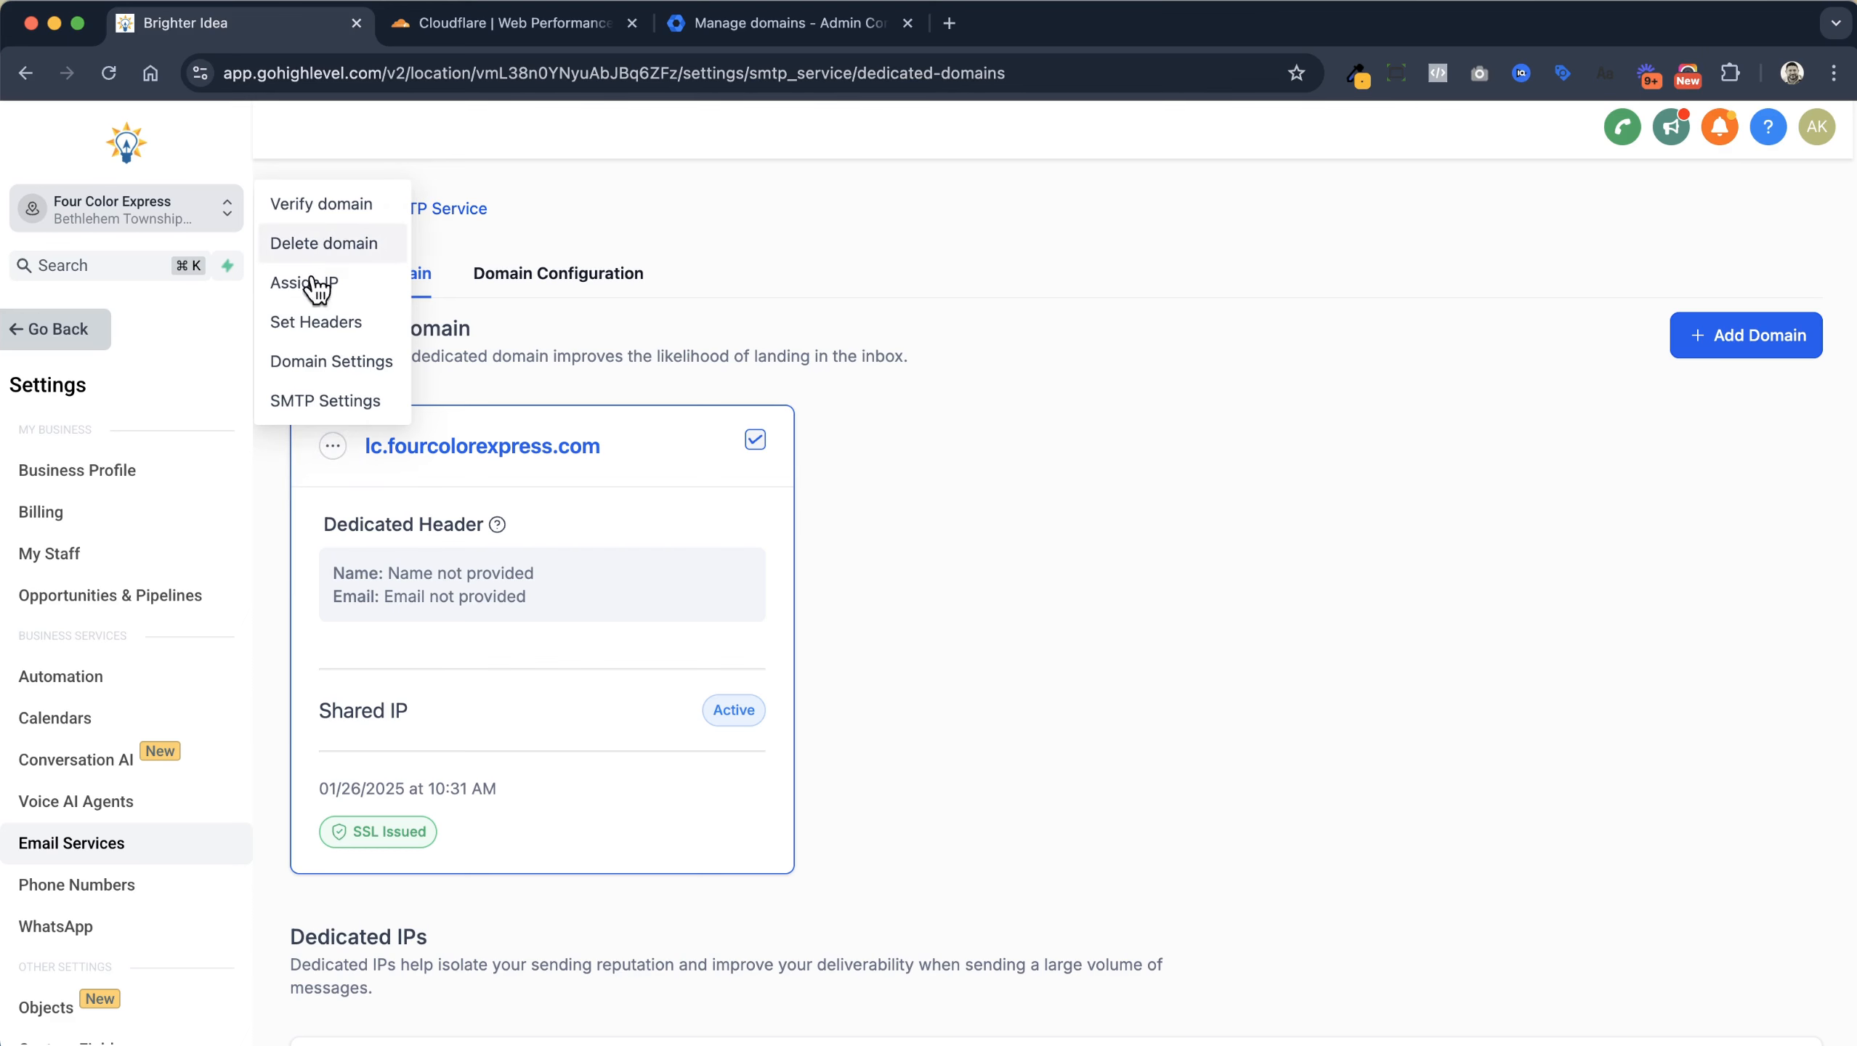
{"action": "left_click", "coordinate": [319, 322]}
{"action": "left_click", "coordinate": [904, 605]}
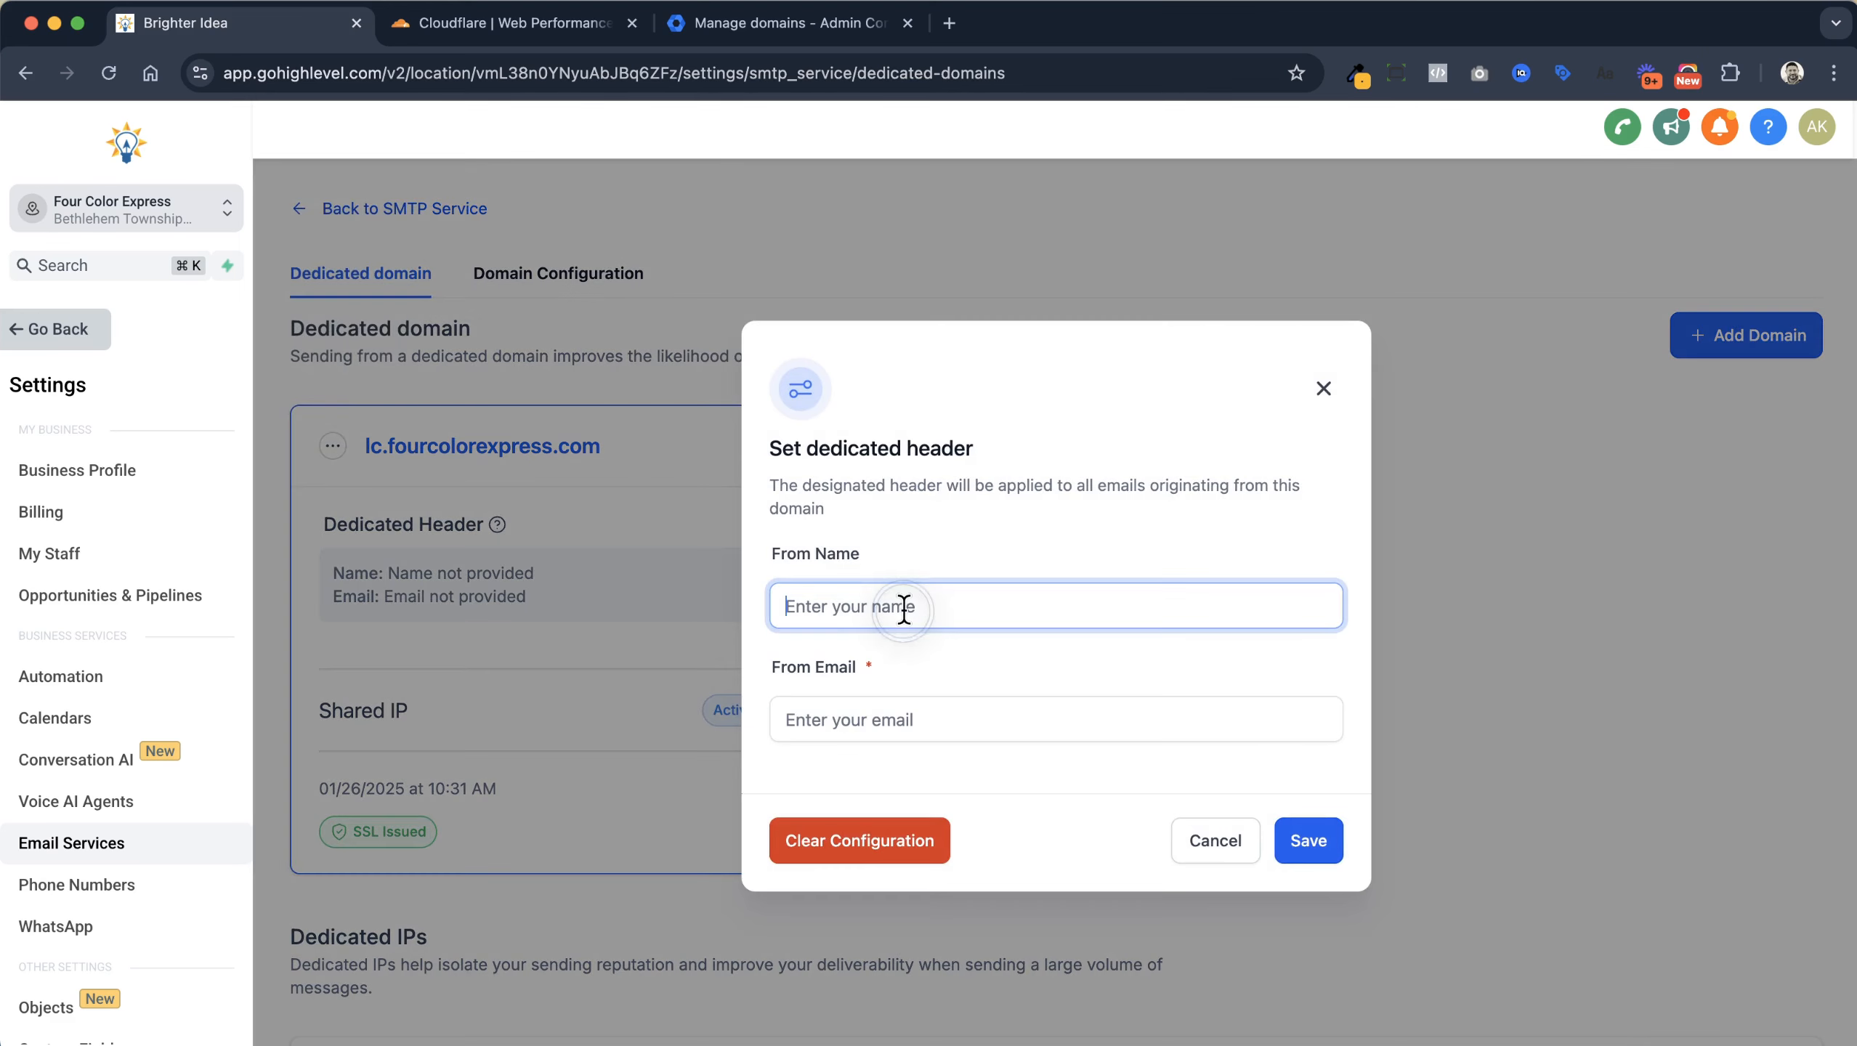
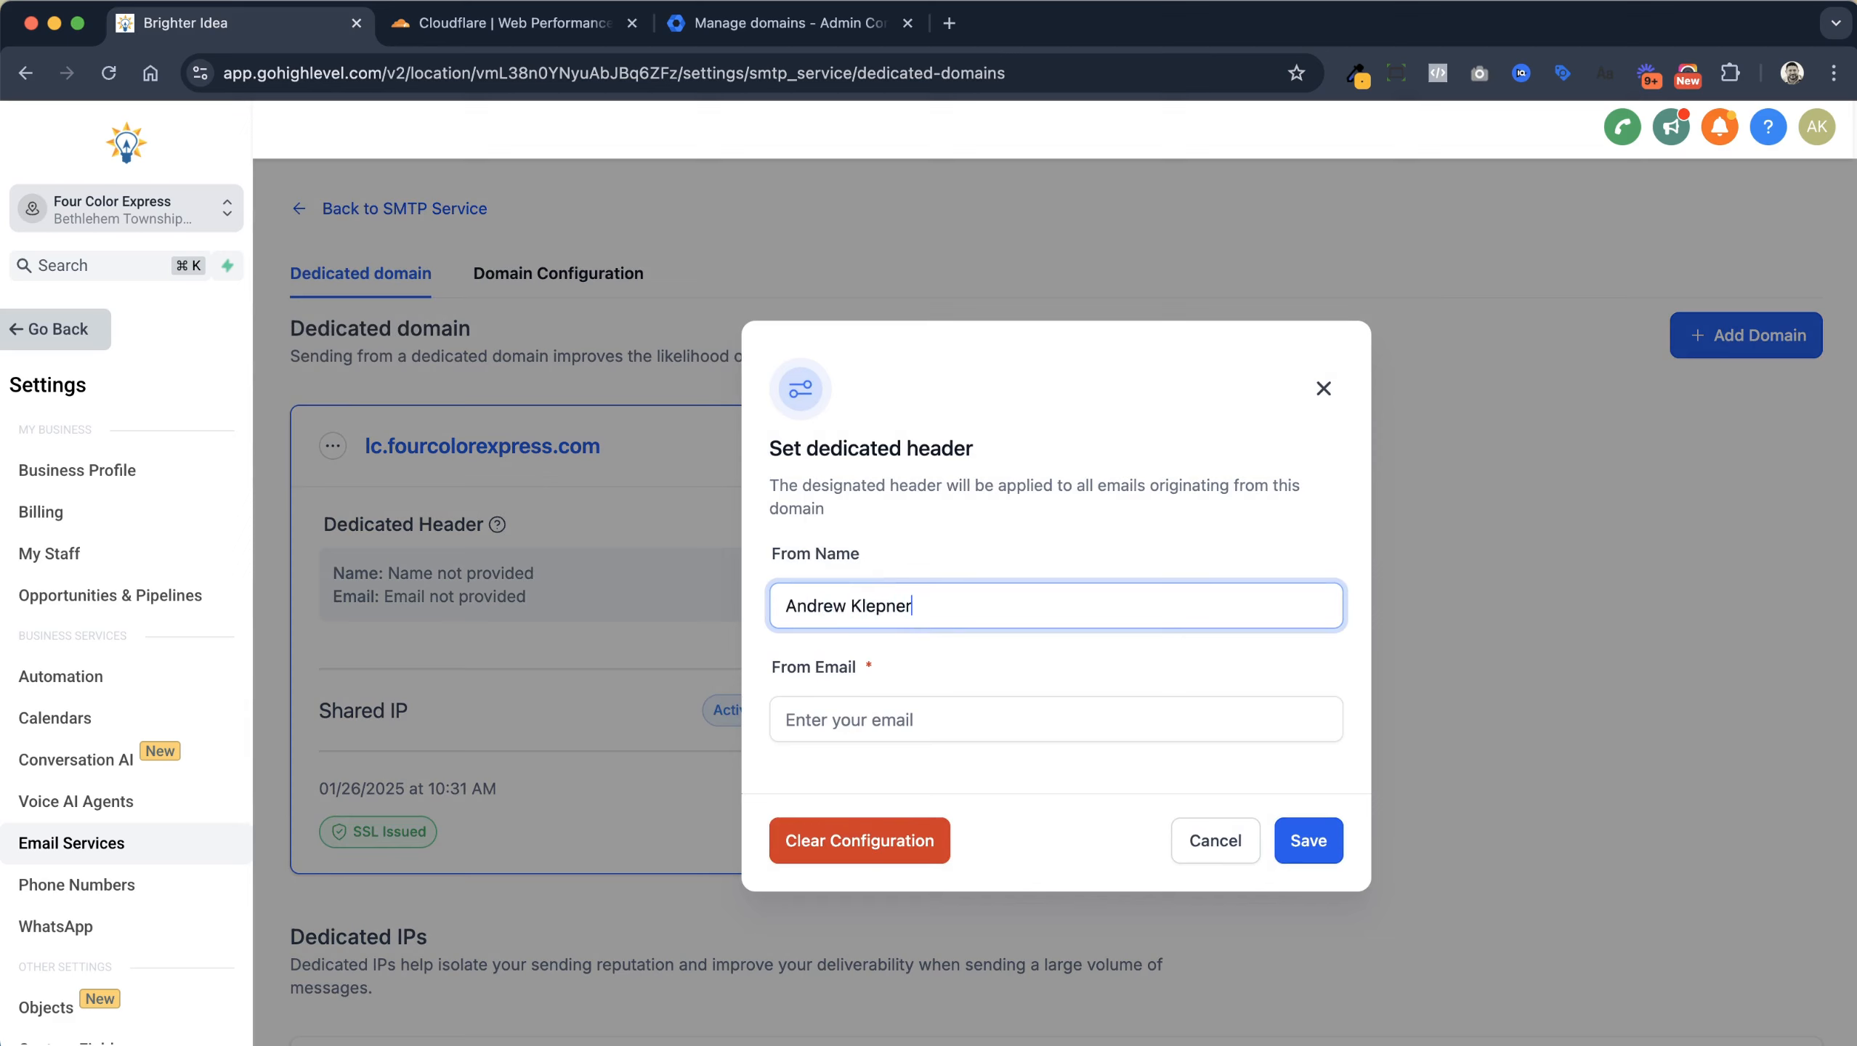
{"action": "key", "text": "Tab"}
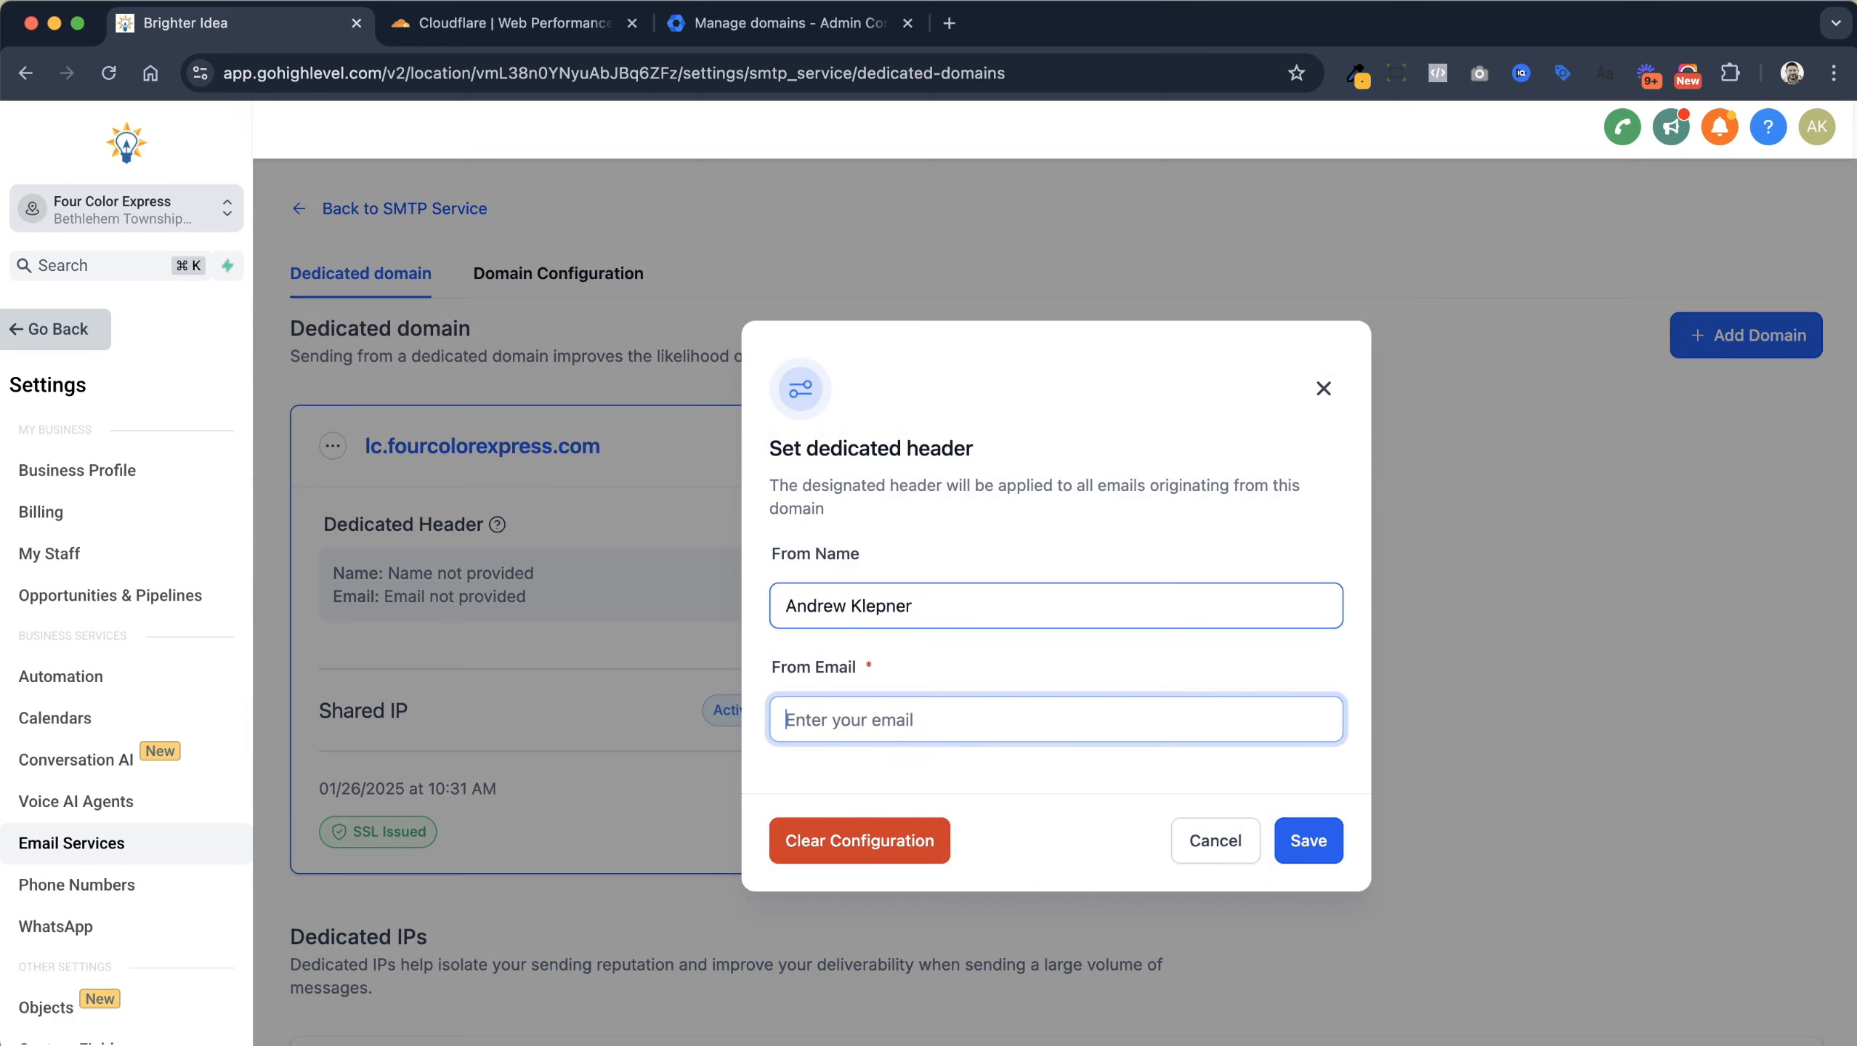
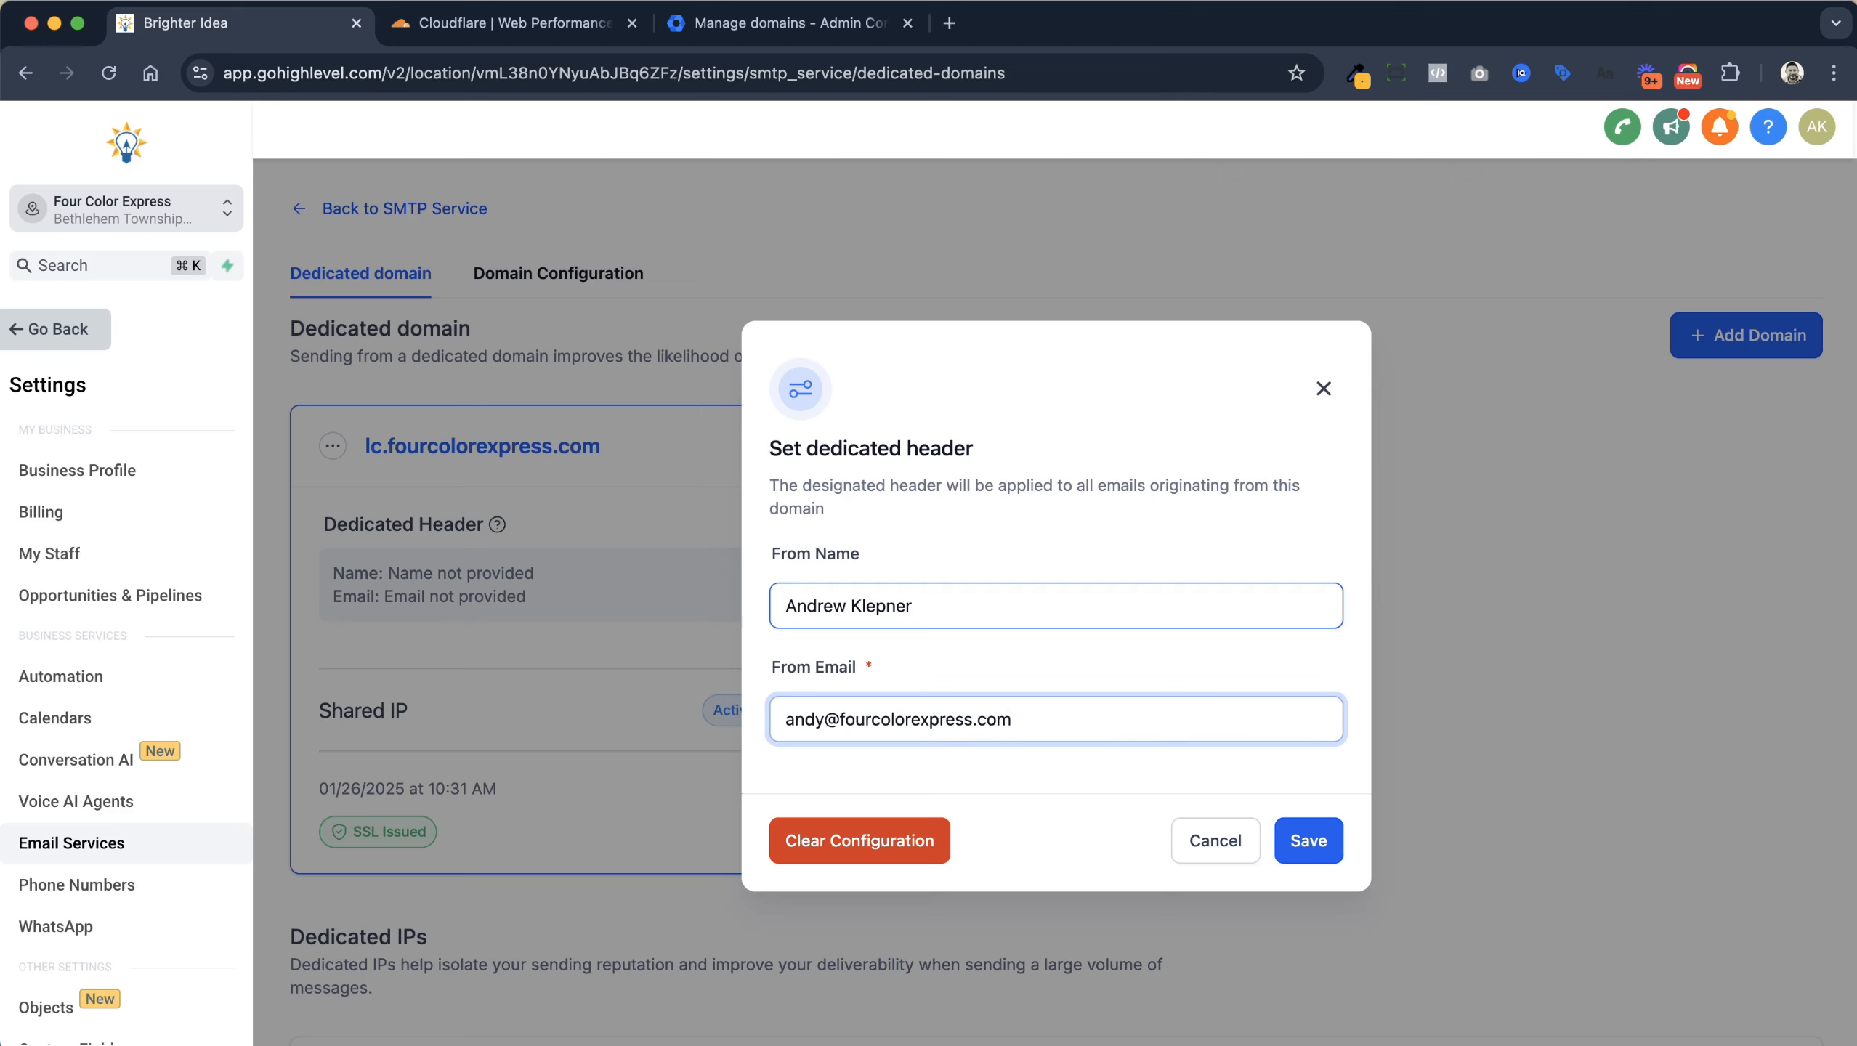
{"action": "left_click", "coordinate": [1325, 853]}
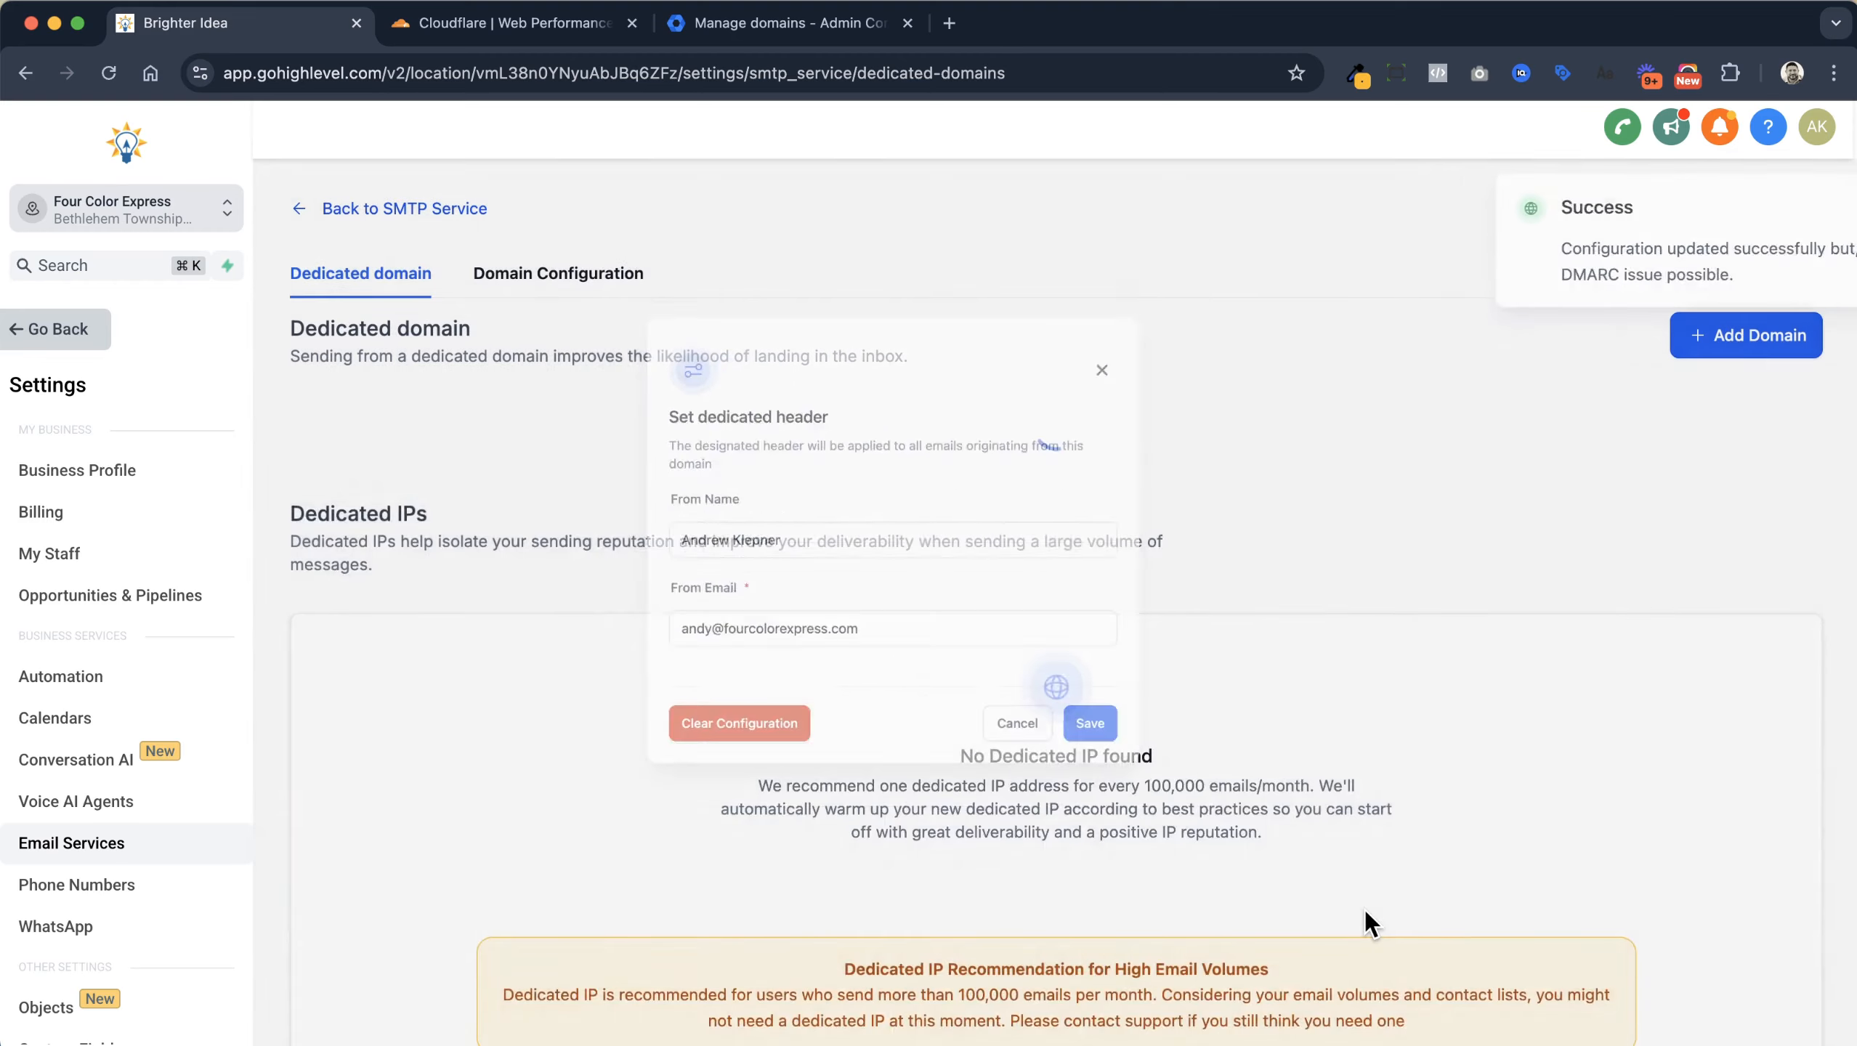
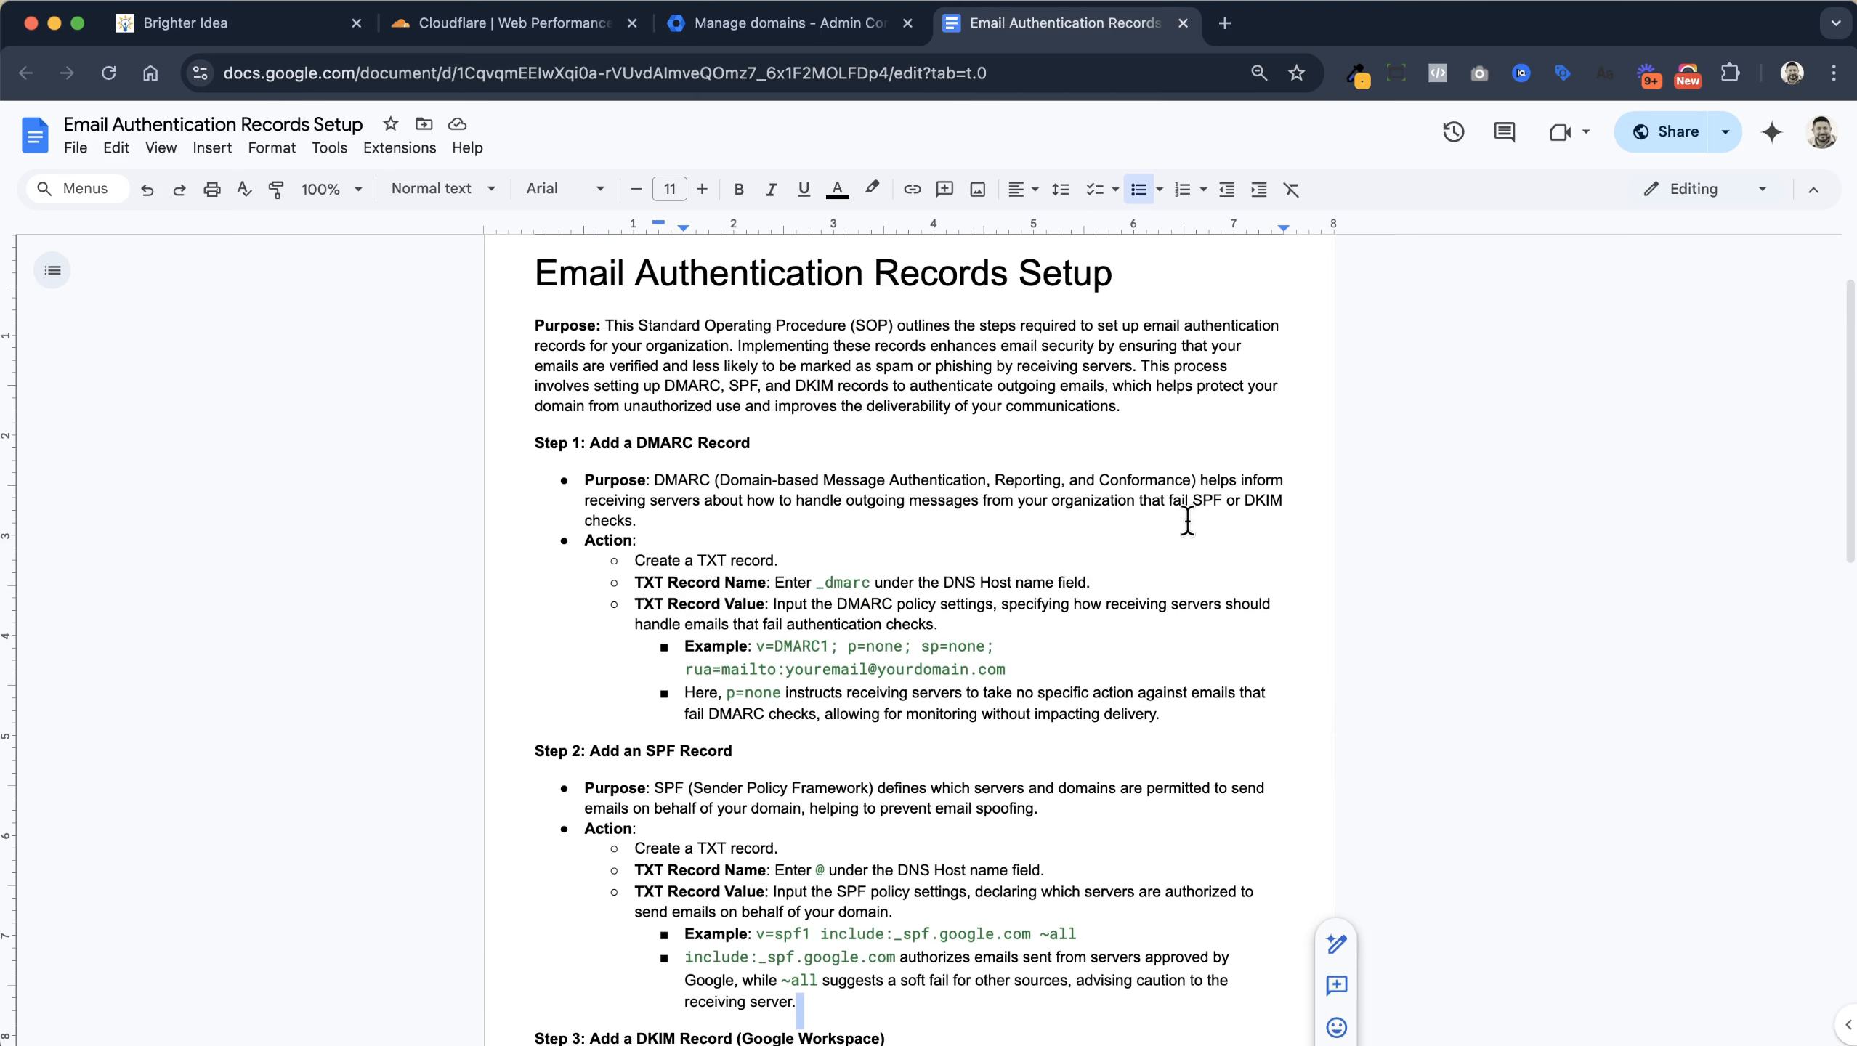
Highlight _dmarc as the TXT record name in the guide's DMARC step
{"action": "left_click", "coordinate": [1187, 522]}
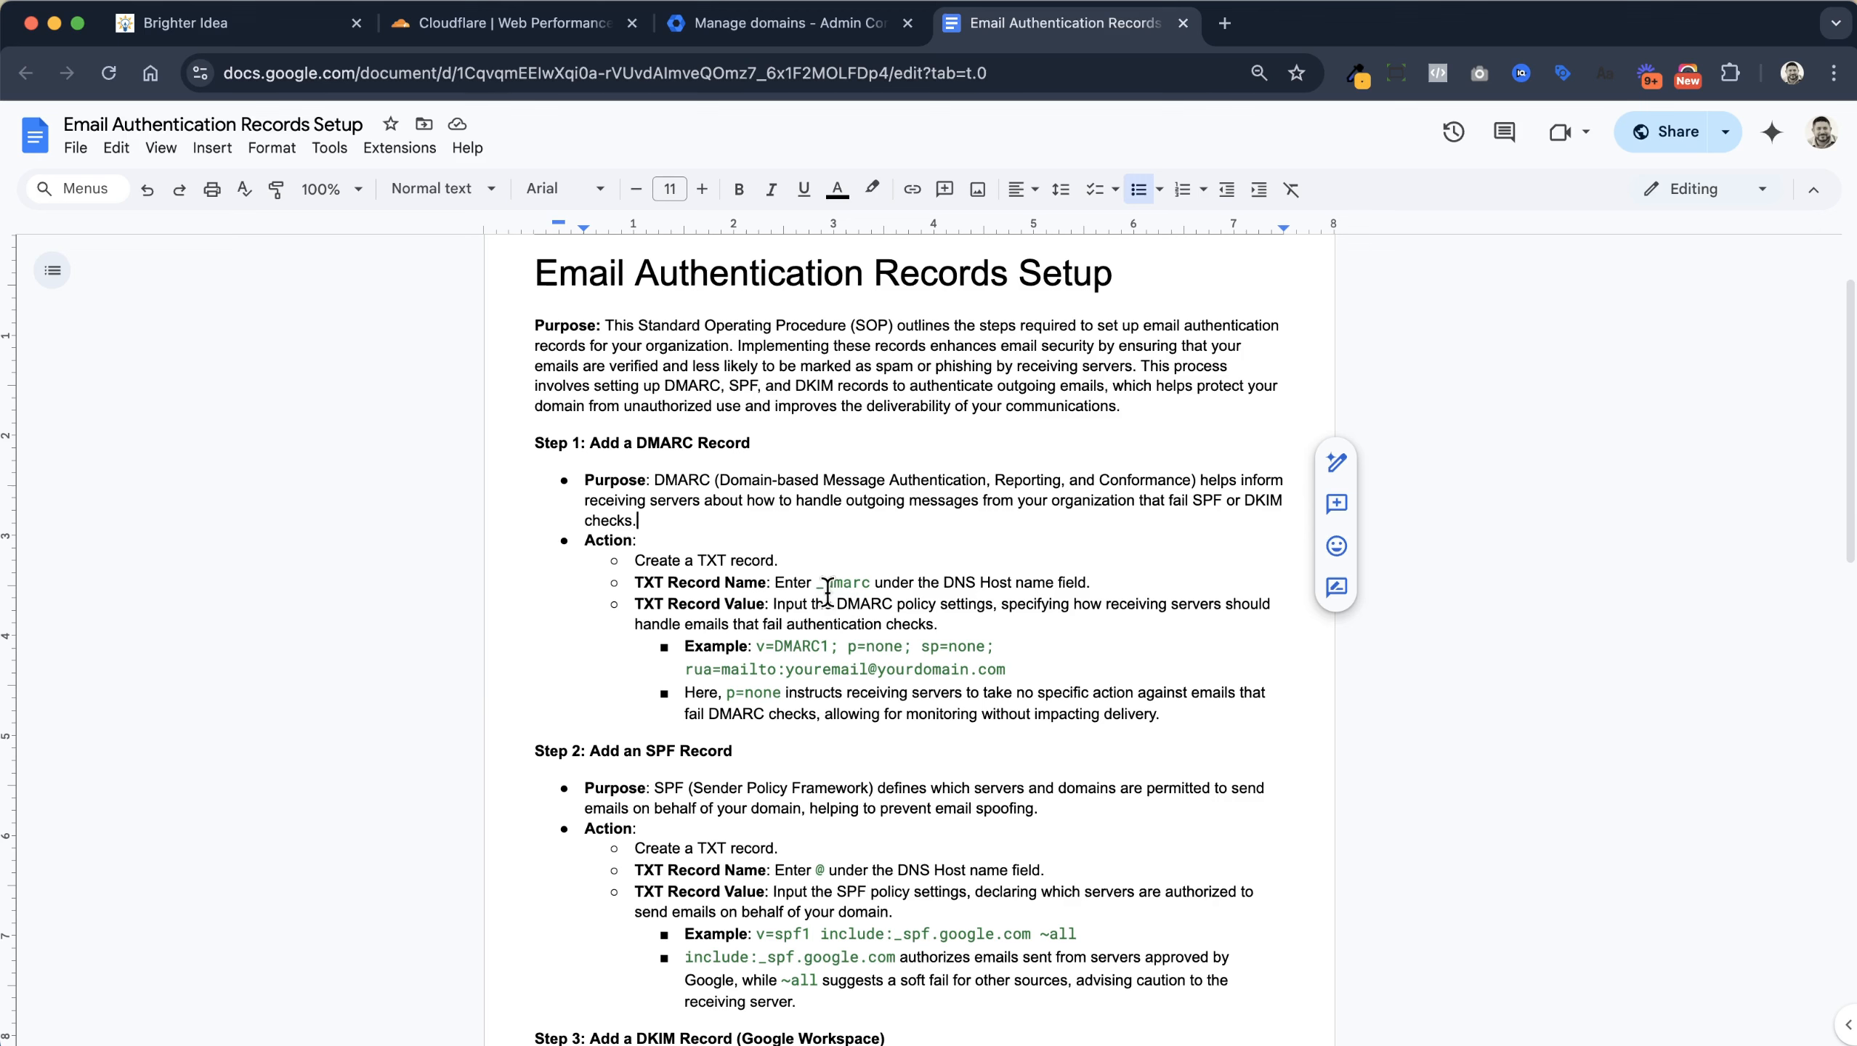
{"action": "left_click_drag", "start_coordinate": [818, 584], "coordinate": [870, 586]}
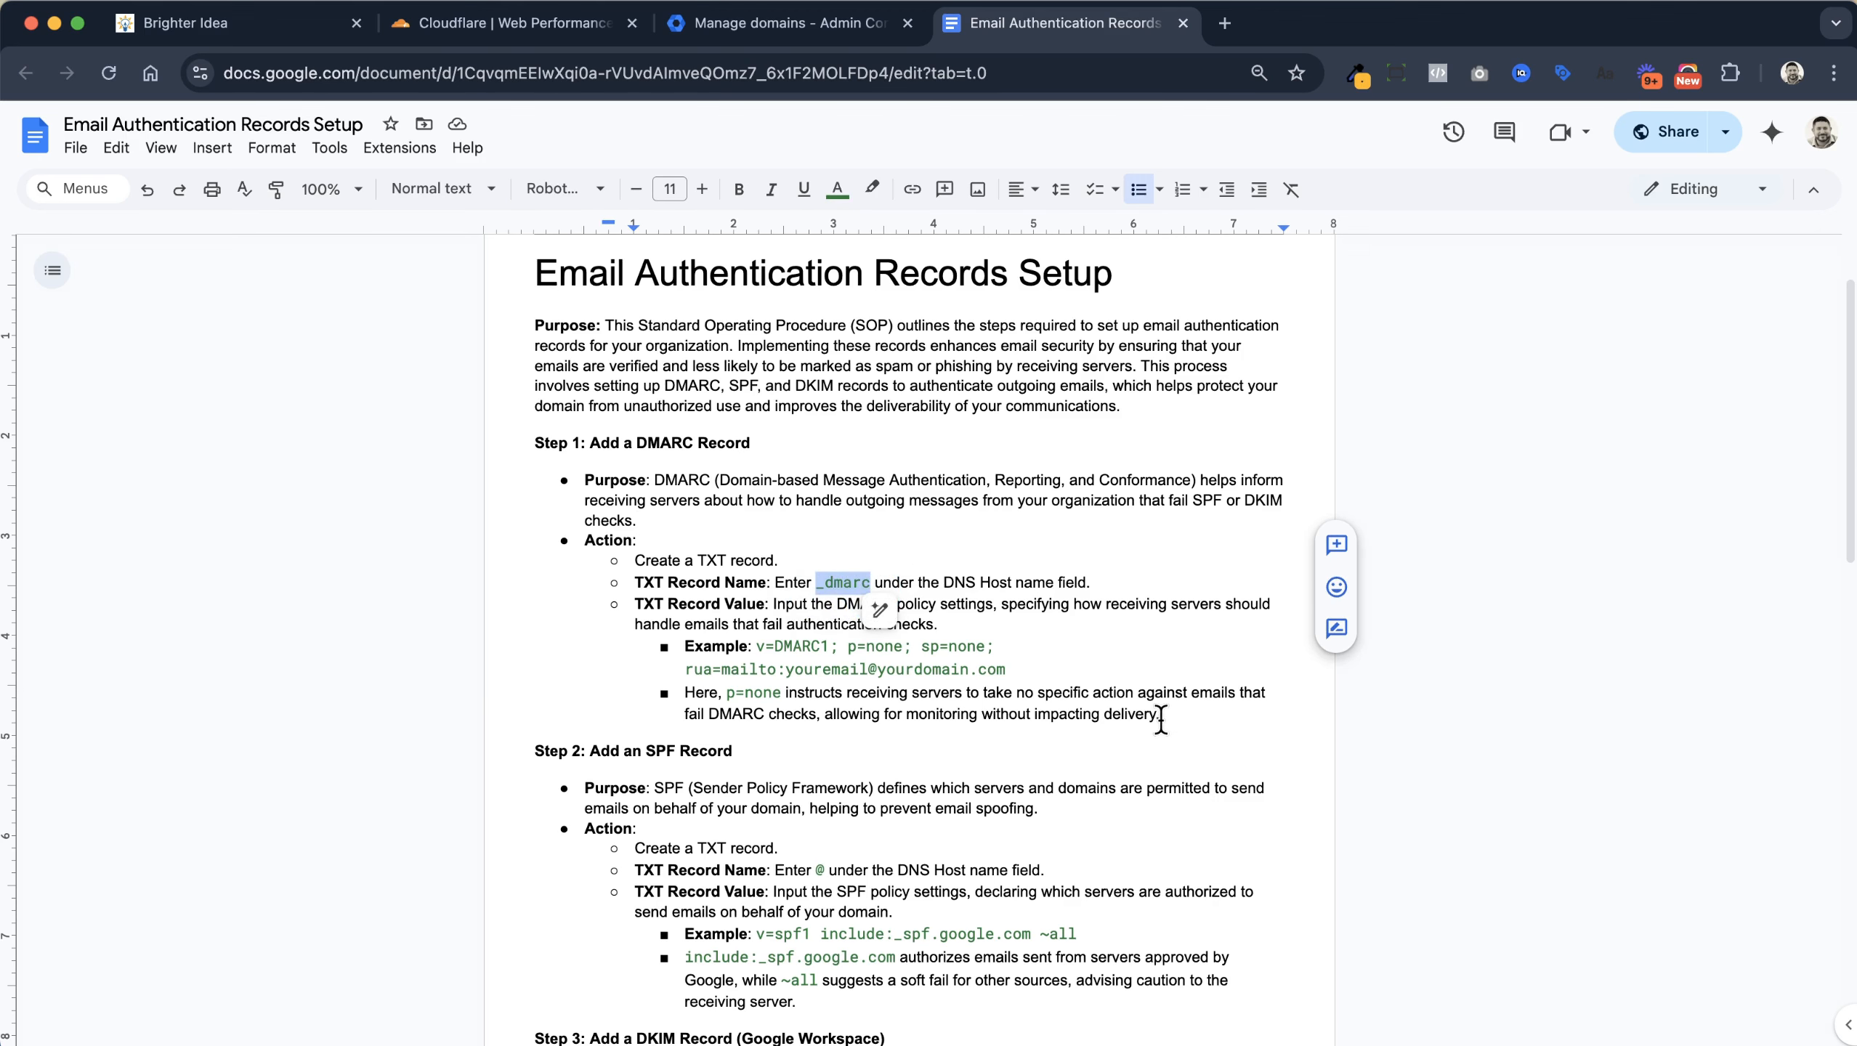
{"action": "left_click", "coordinate": [507, 28]}
Start a new Cloudflare TXT record named _dmarc
{"action": "left_click", "coordinate": [1672, 287]}
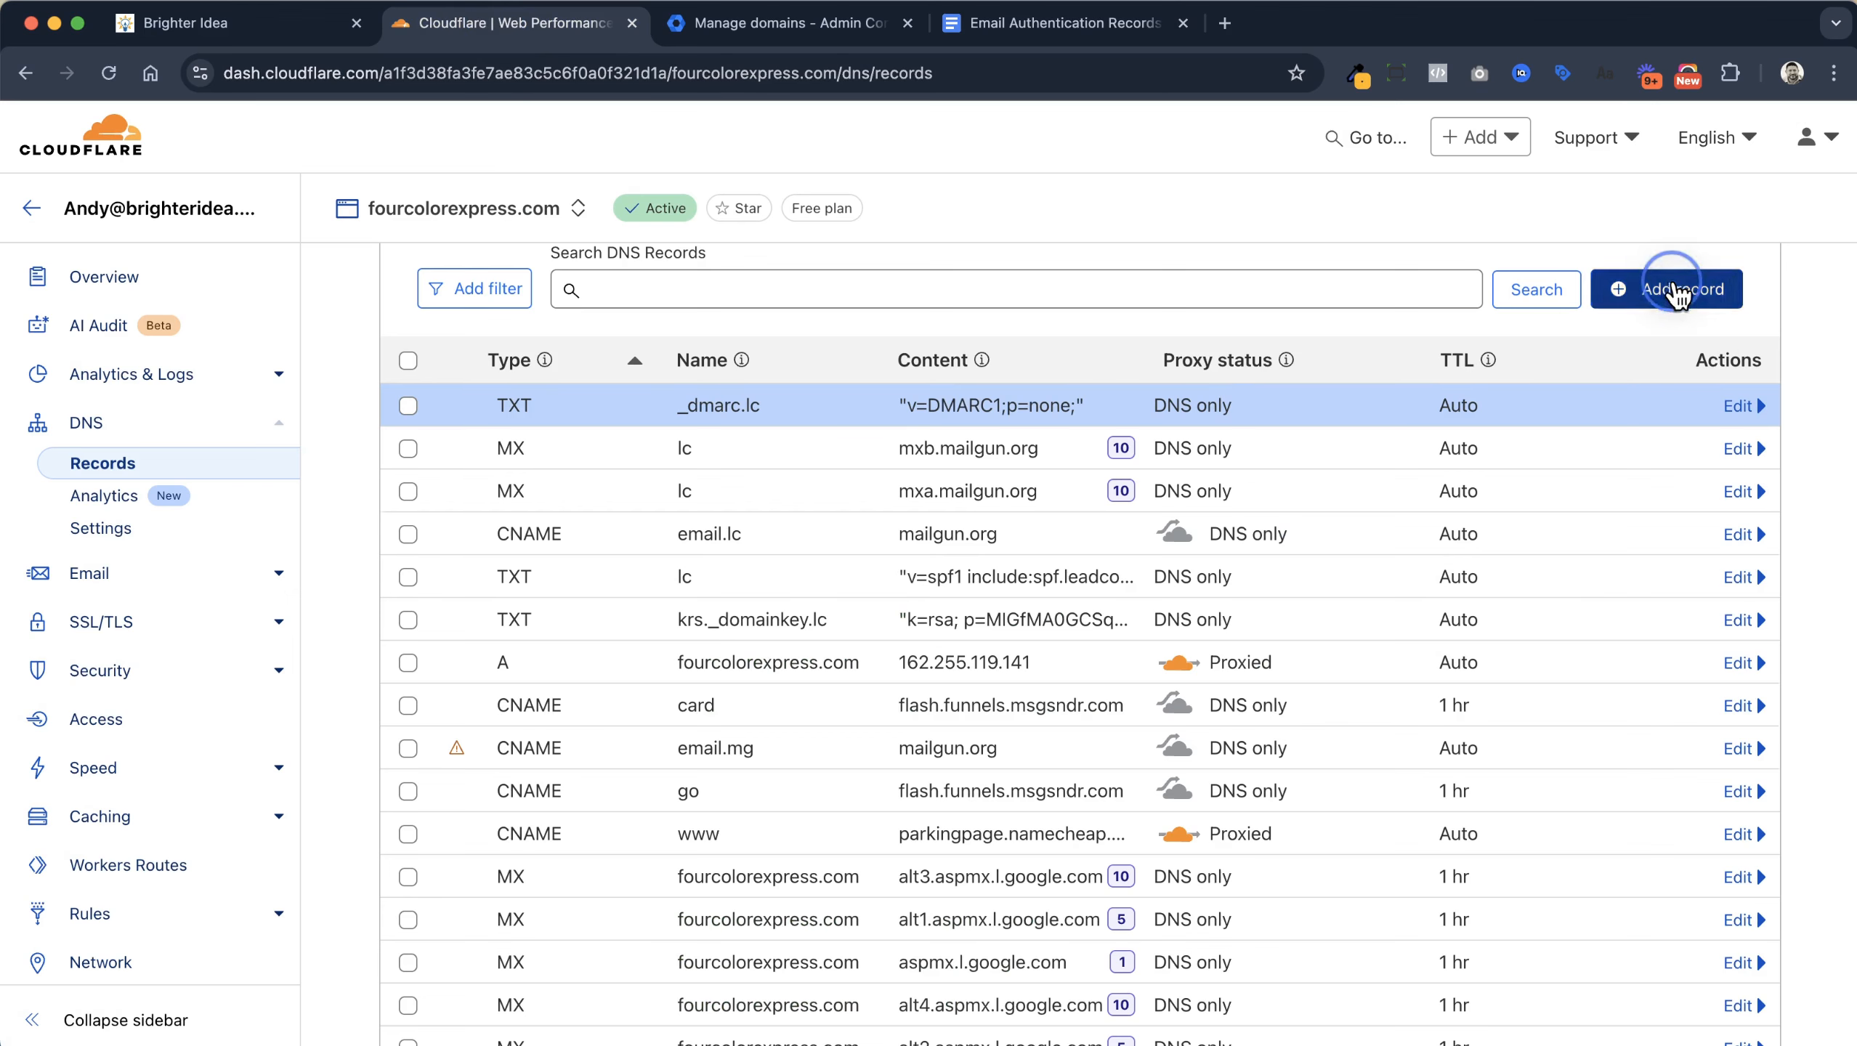
{"action": "left_click", "coordinate": [469, 463]}
{"action": "scroll", "coordinate": [480, 605], "scroll_direction": "down", "scroll_amount": 4}
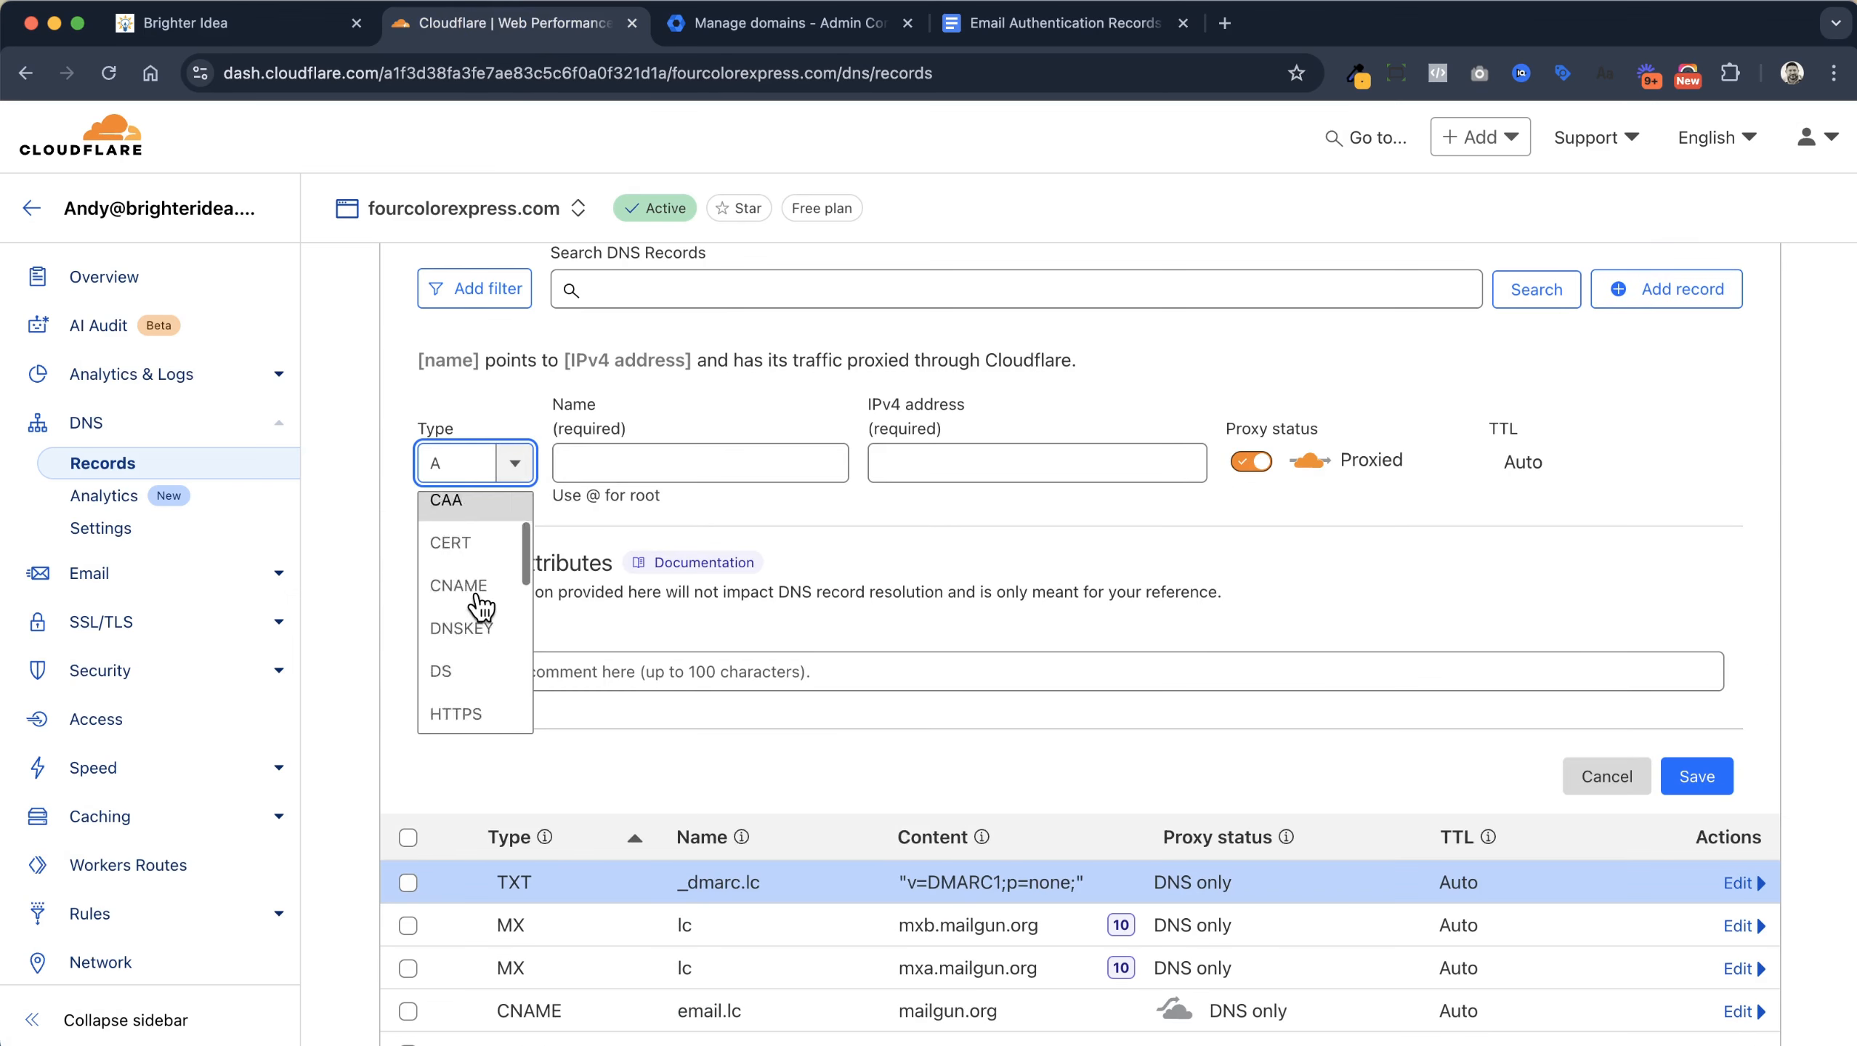
{"action": "scroll", "coordinate": [483, 606], "scroll_direction": "down", "scroll_amount": 5}
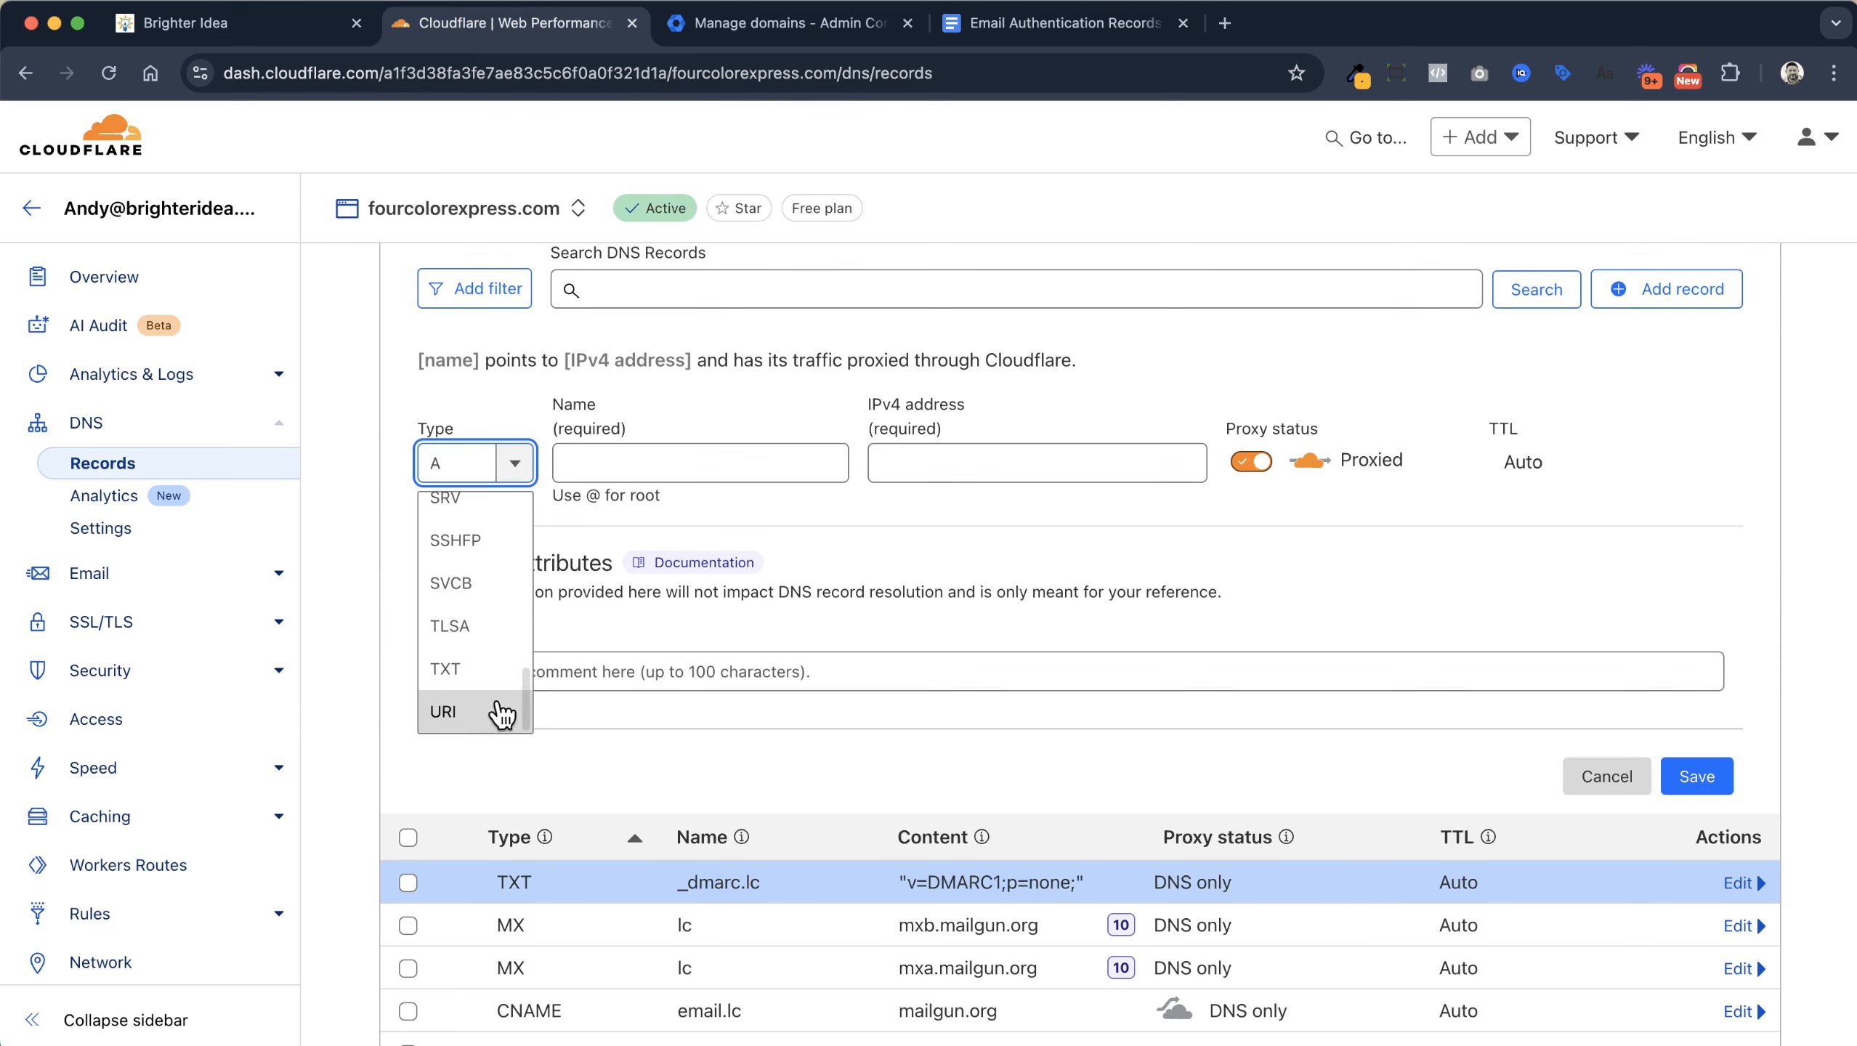
{"action": "left_click", "coordinate": [492, 665]}
{"action": "left_click", "coordinate": [648, 466]}
{"action": "type", "text": "_dmarc"}
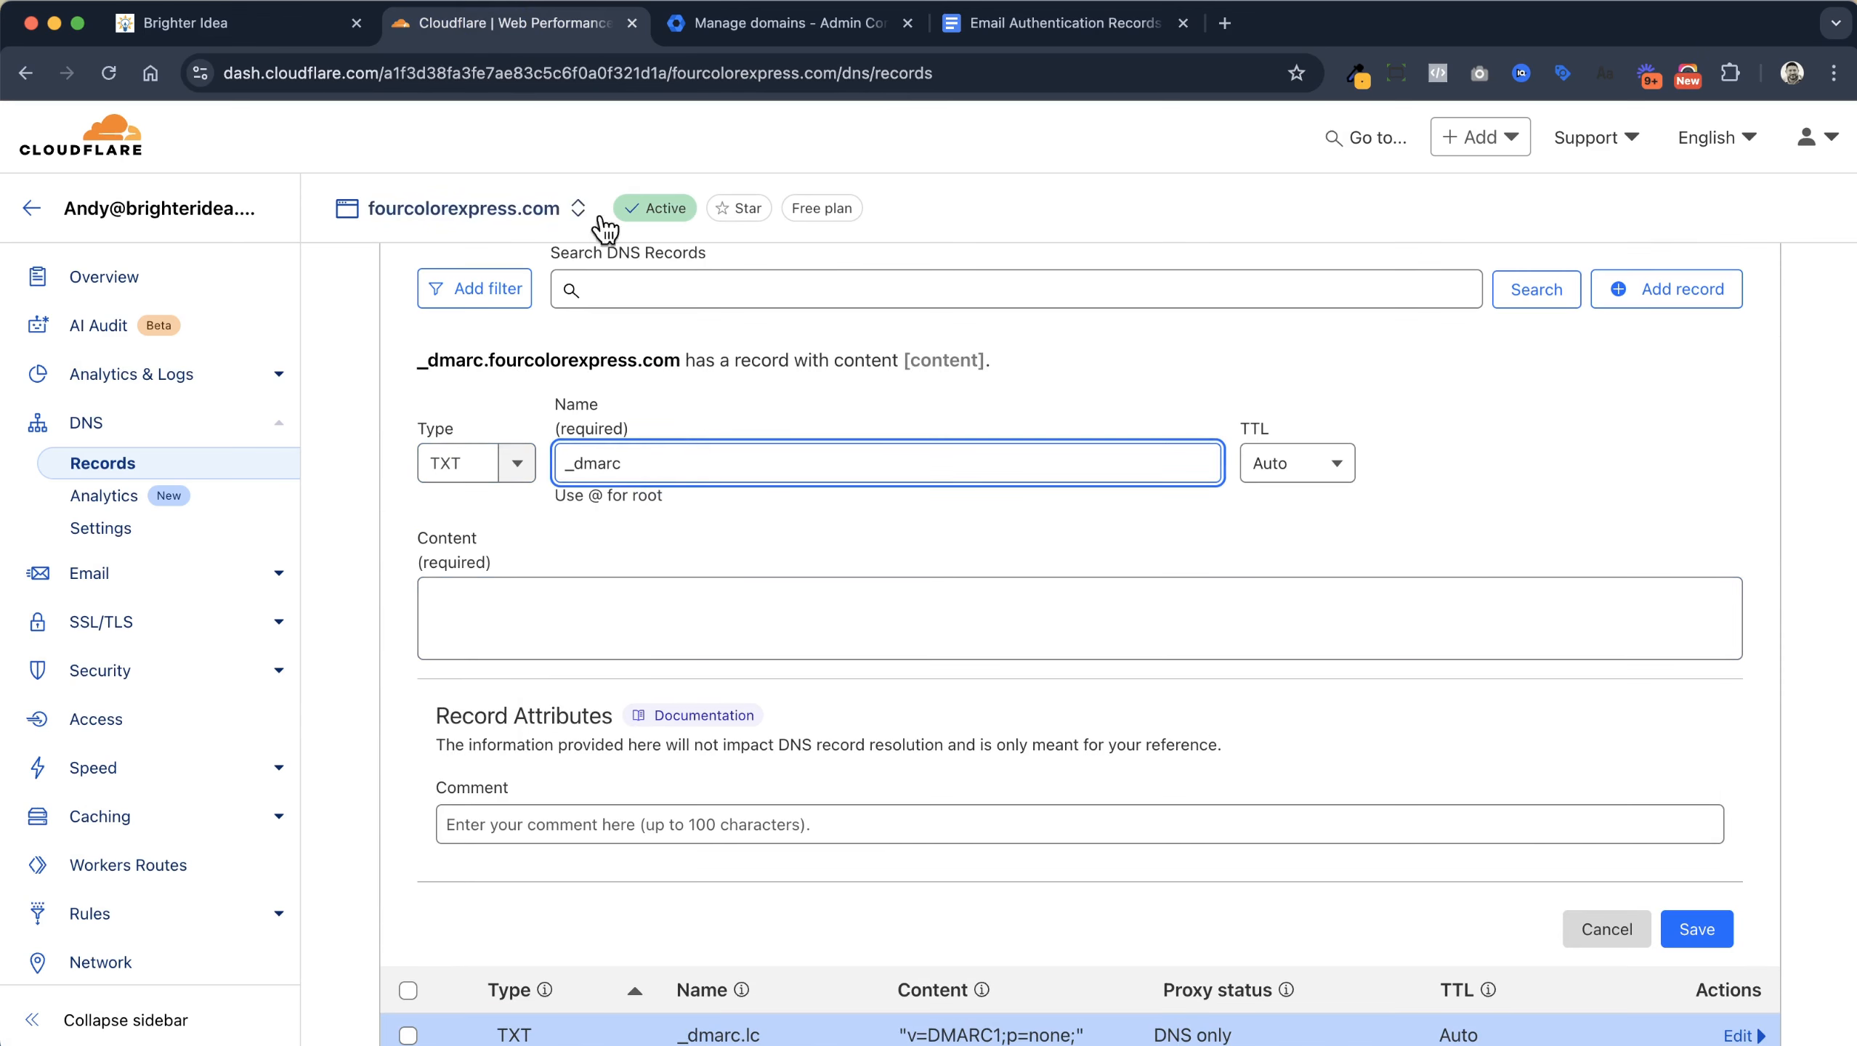
Copy the example v=DMARC1 policy value from the guide for the record content
{"action": "left_click", "coordinate": [1055, 22]}
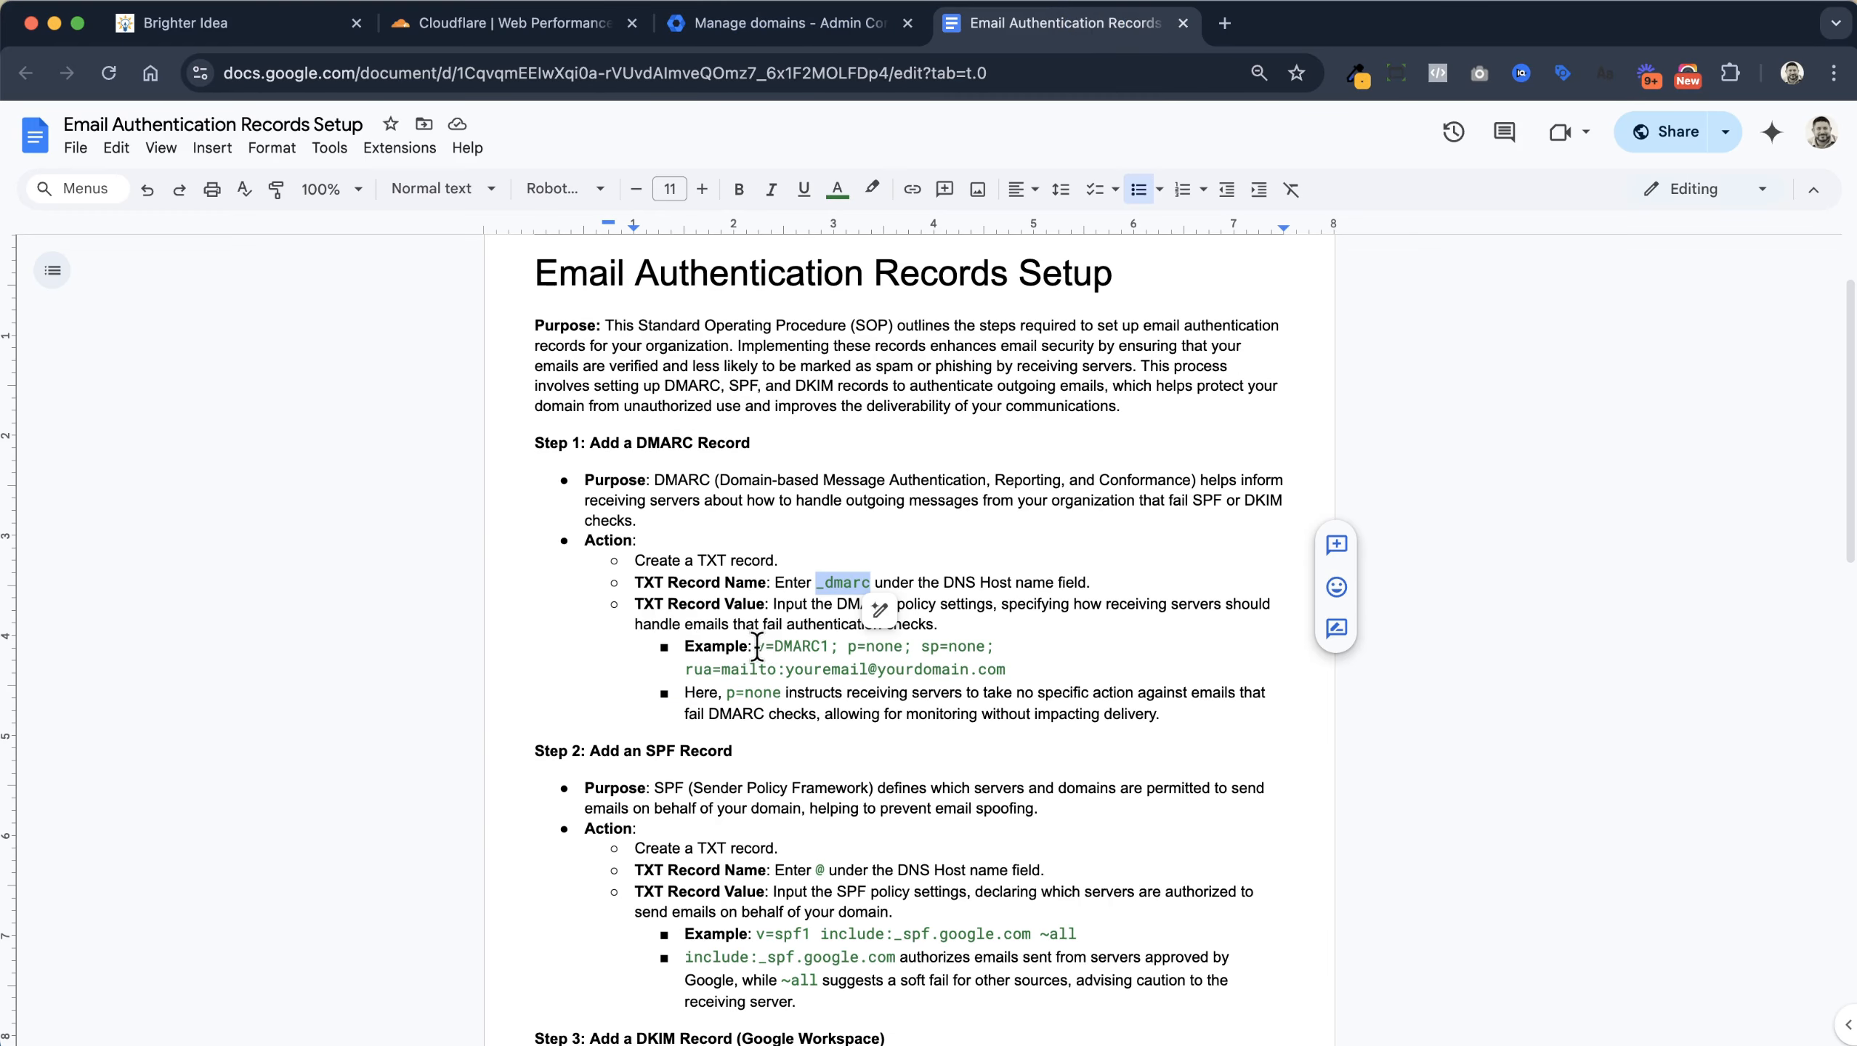
{"action": "left_click_drag", "start_coordinate": [756, 646], "coordinate": [951, 662]}
{"action": "key", "text": "ctrl+c"}
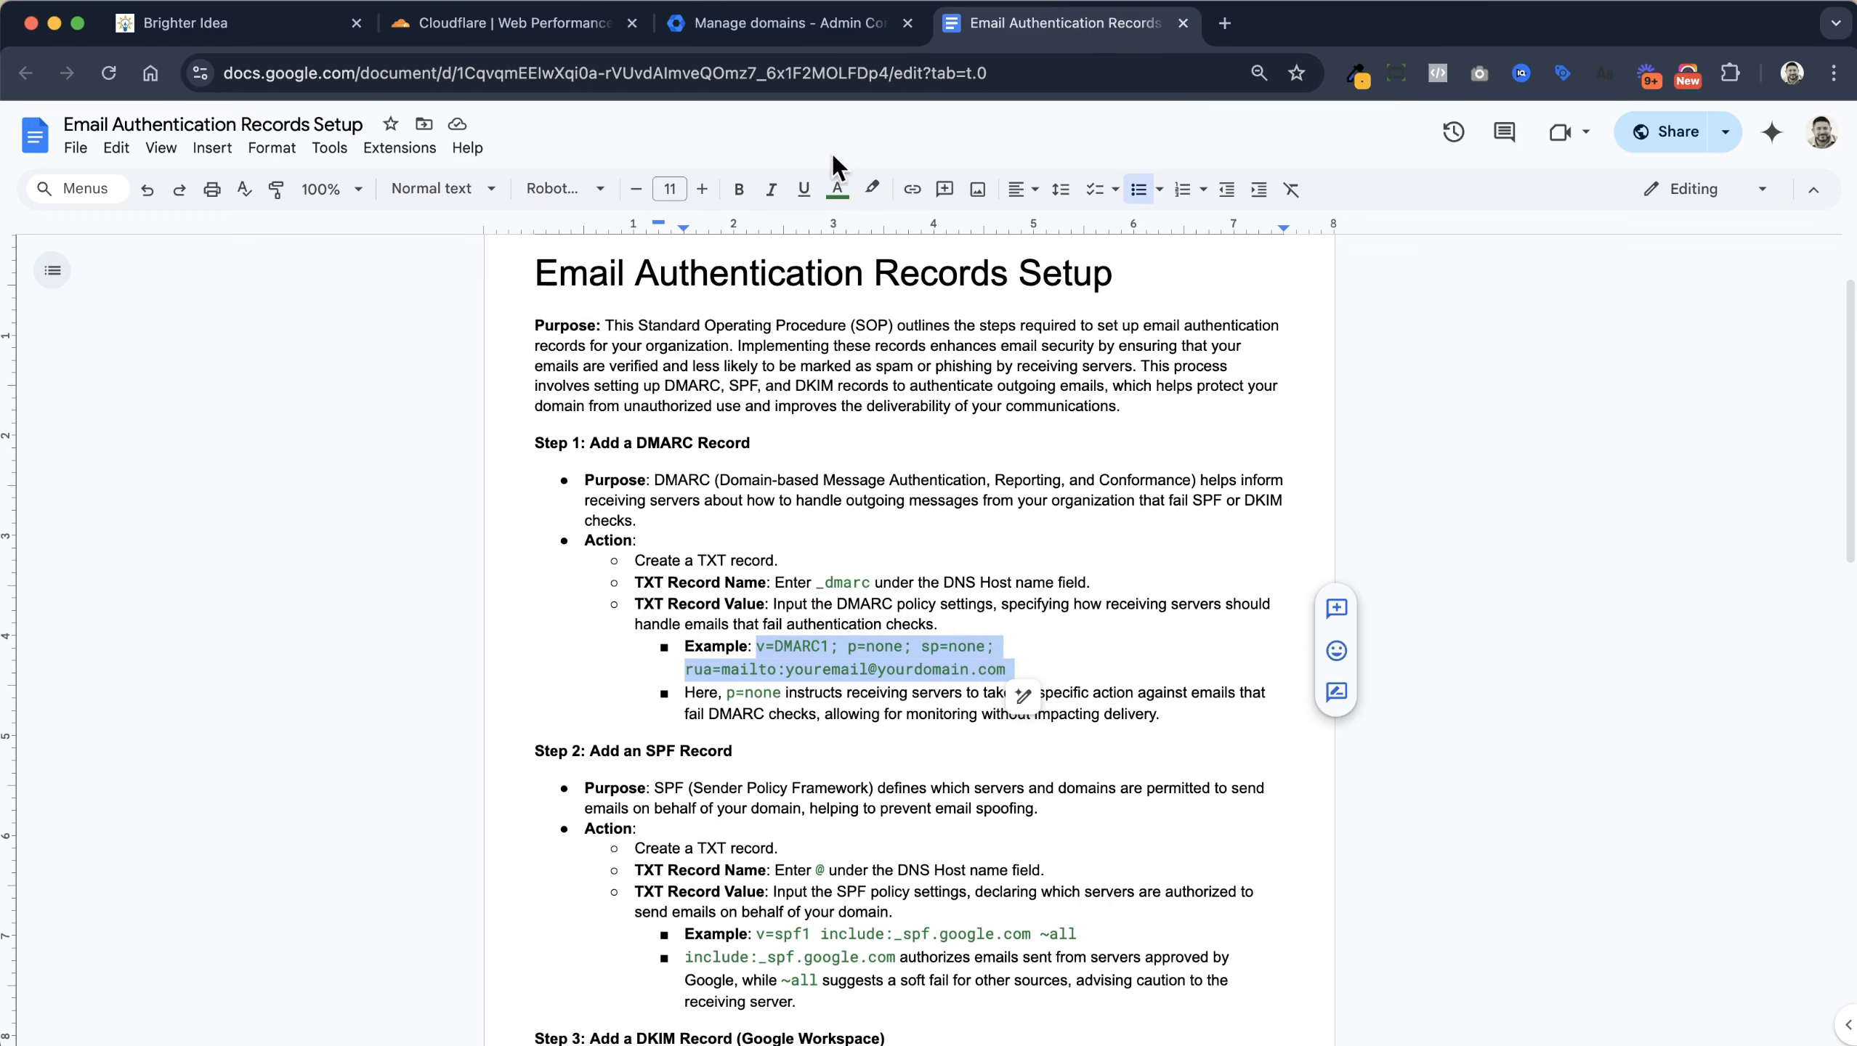
{"action": "left_click", "coordinate": [491, 23]}
{"action": "left_click", "coordinate": [633, 601]}
Paste the DMARC policy, replace its rua address with one at fourcolorexpress.com, and save
{"action": "key", "text": "ctrl+v"}
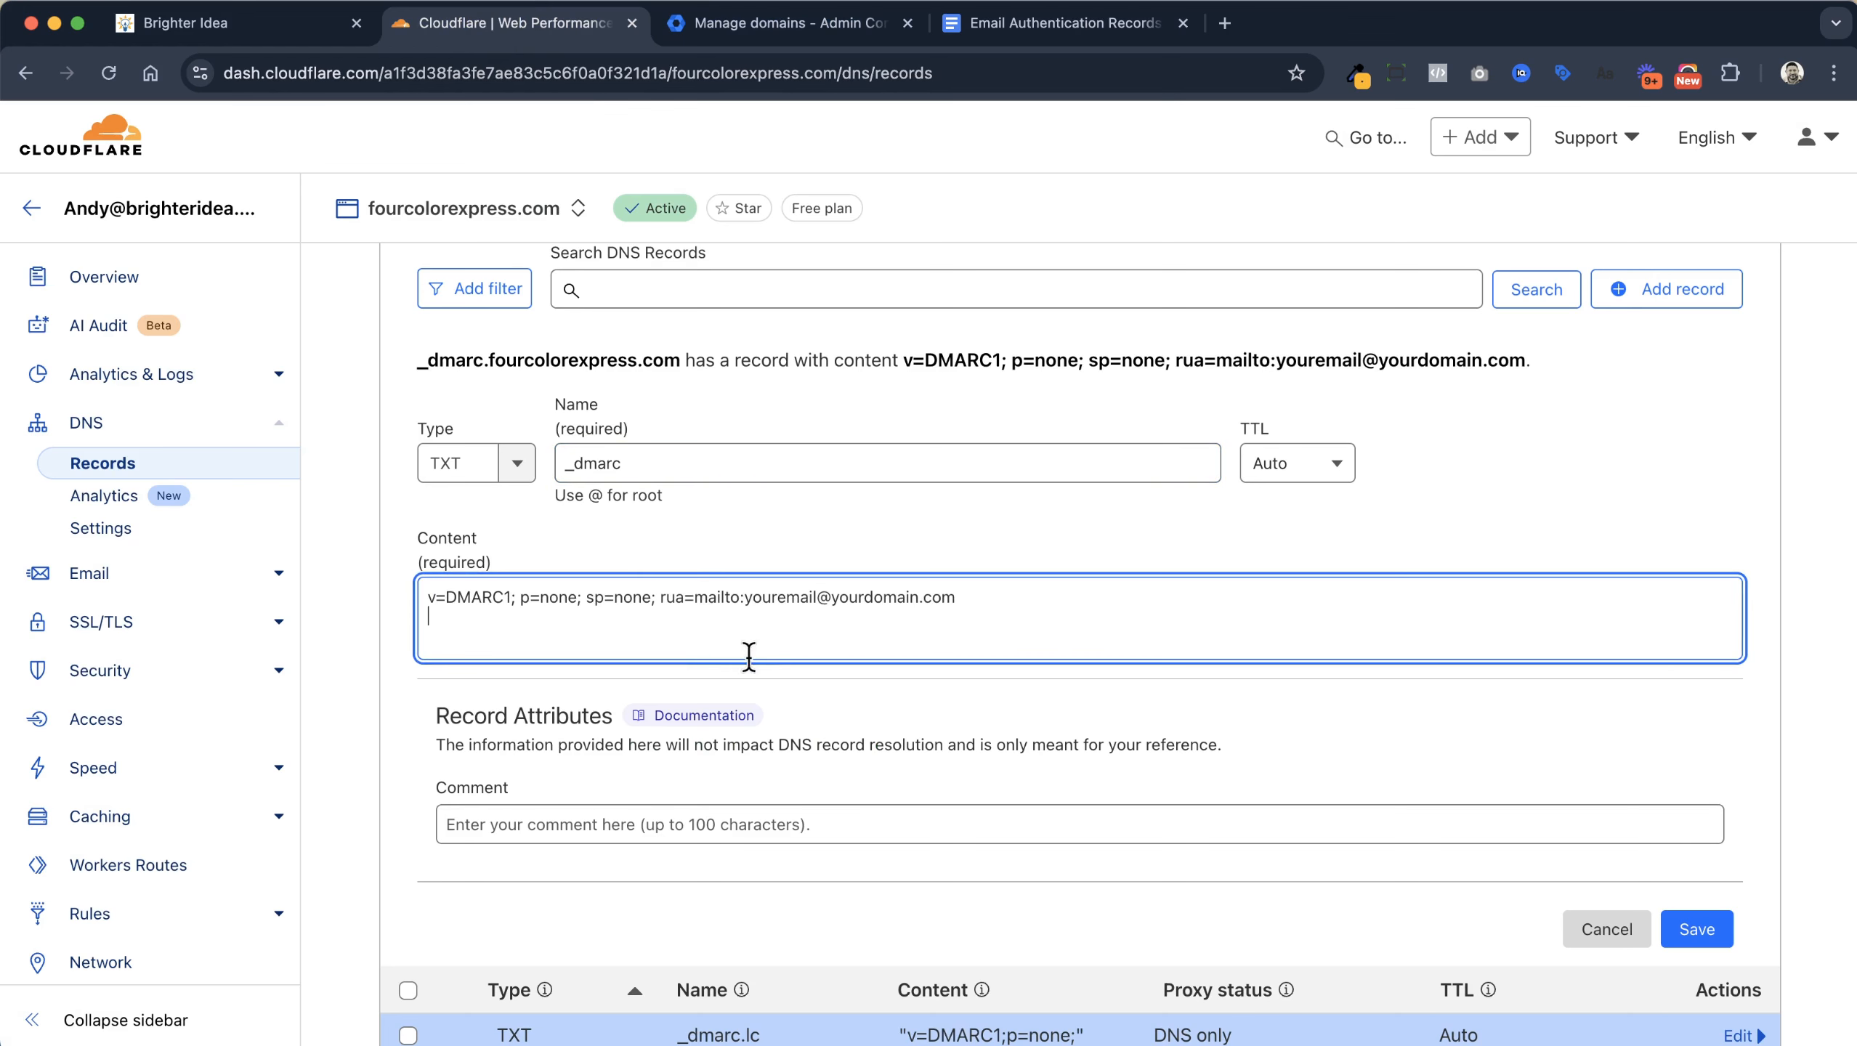
{"action": "left_click_drag", "start_coordinate": [746, 601], "coordinate": [956, 602]}
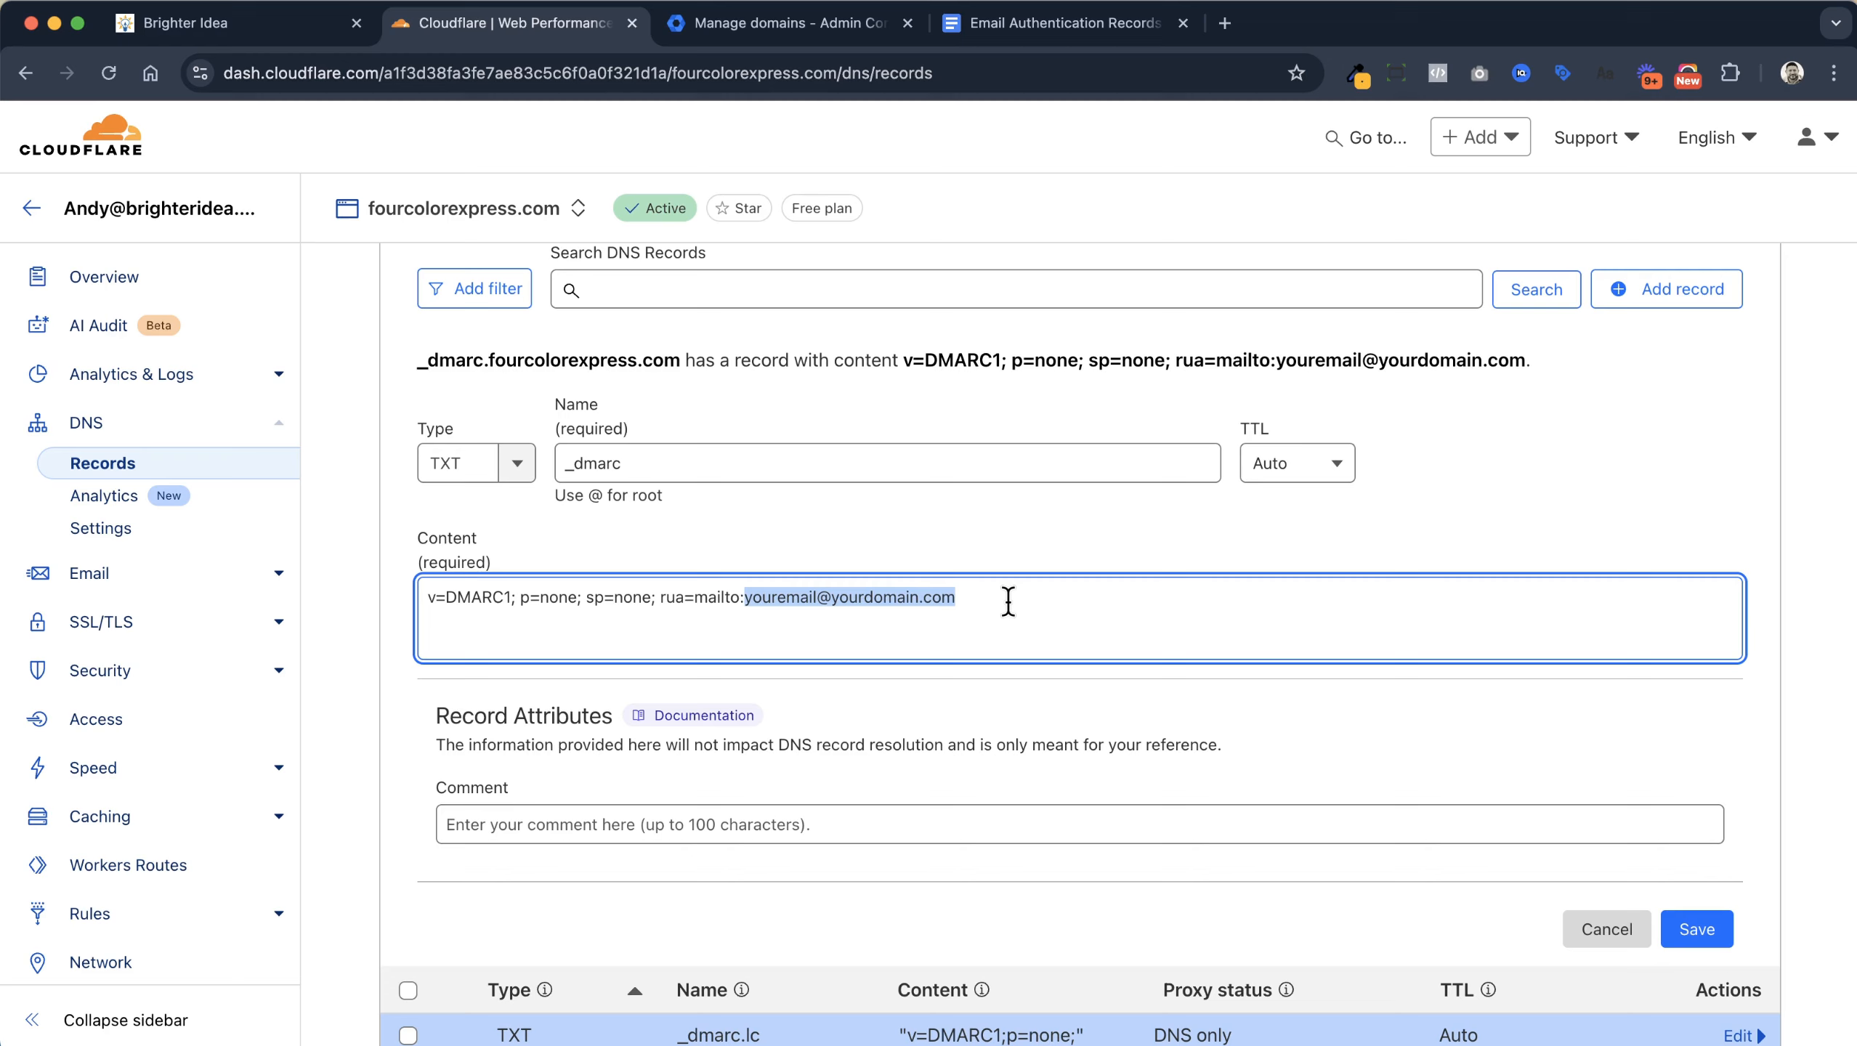
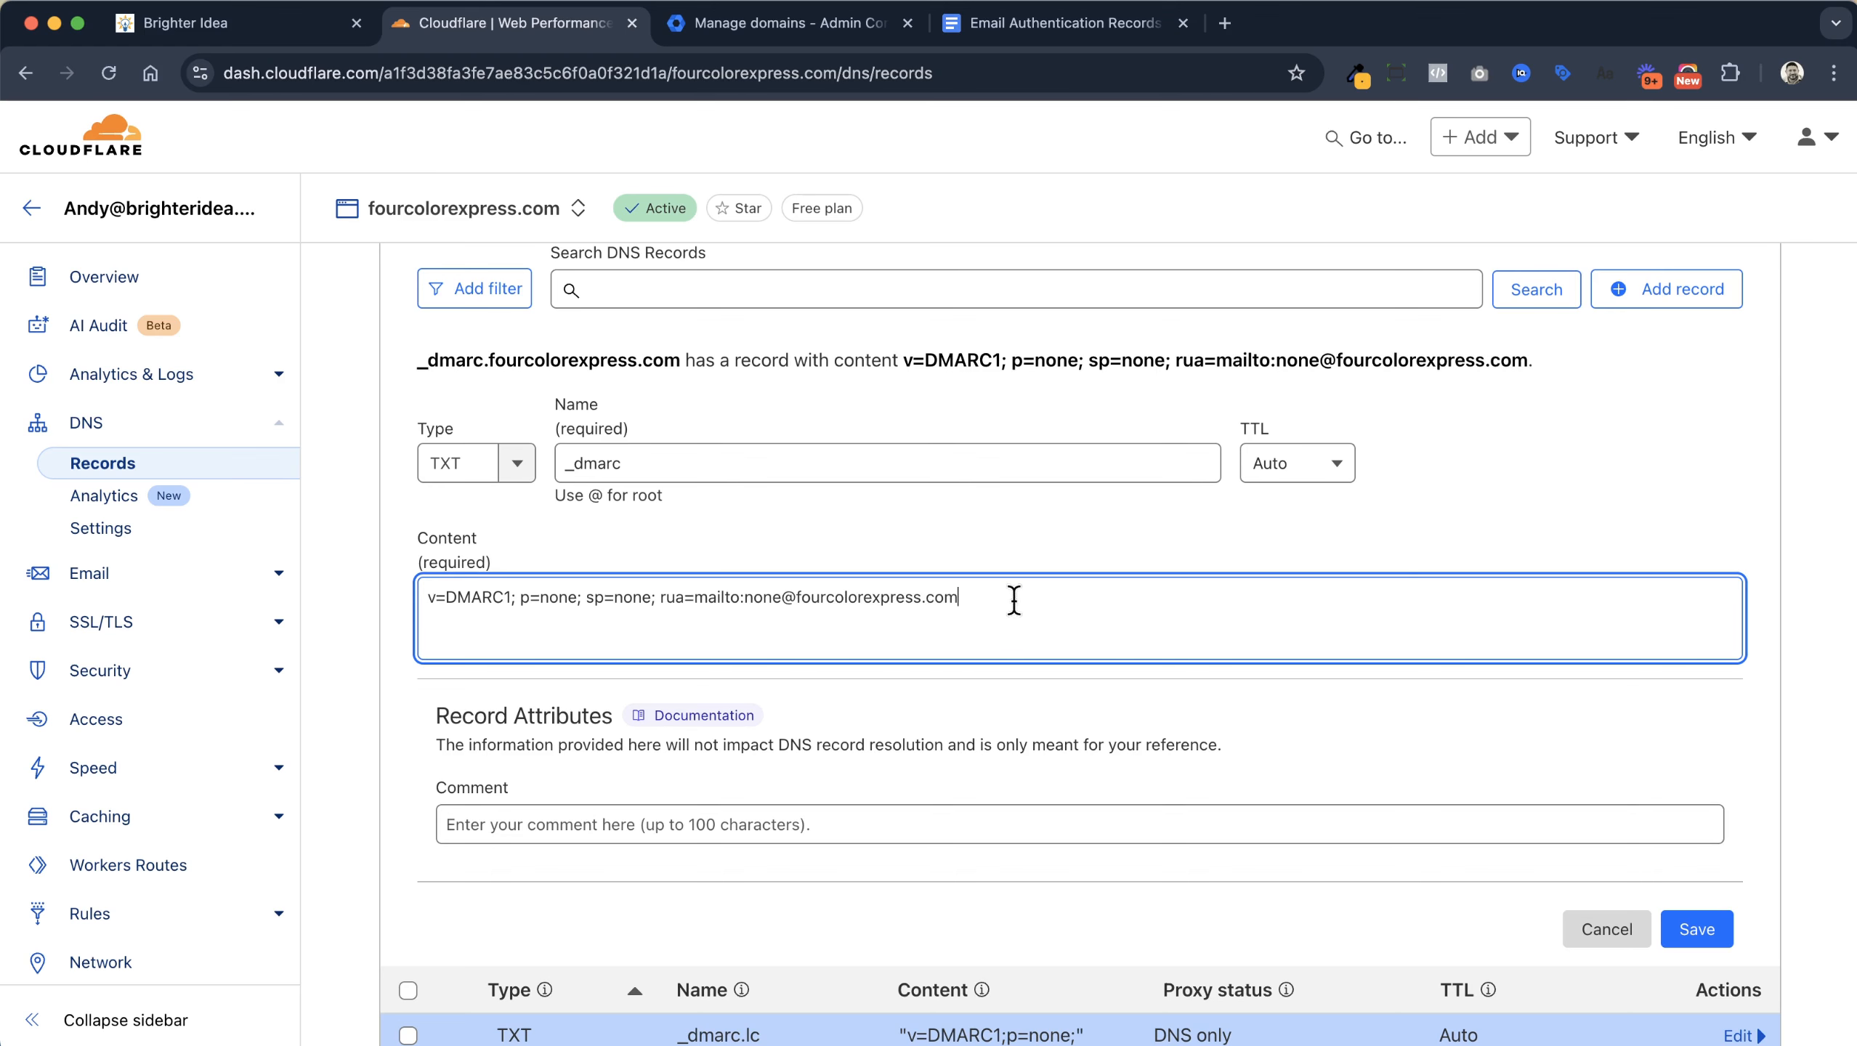
{"action": "left_click", "coordinate": [1697, 929]}
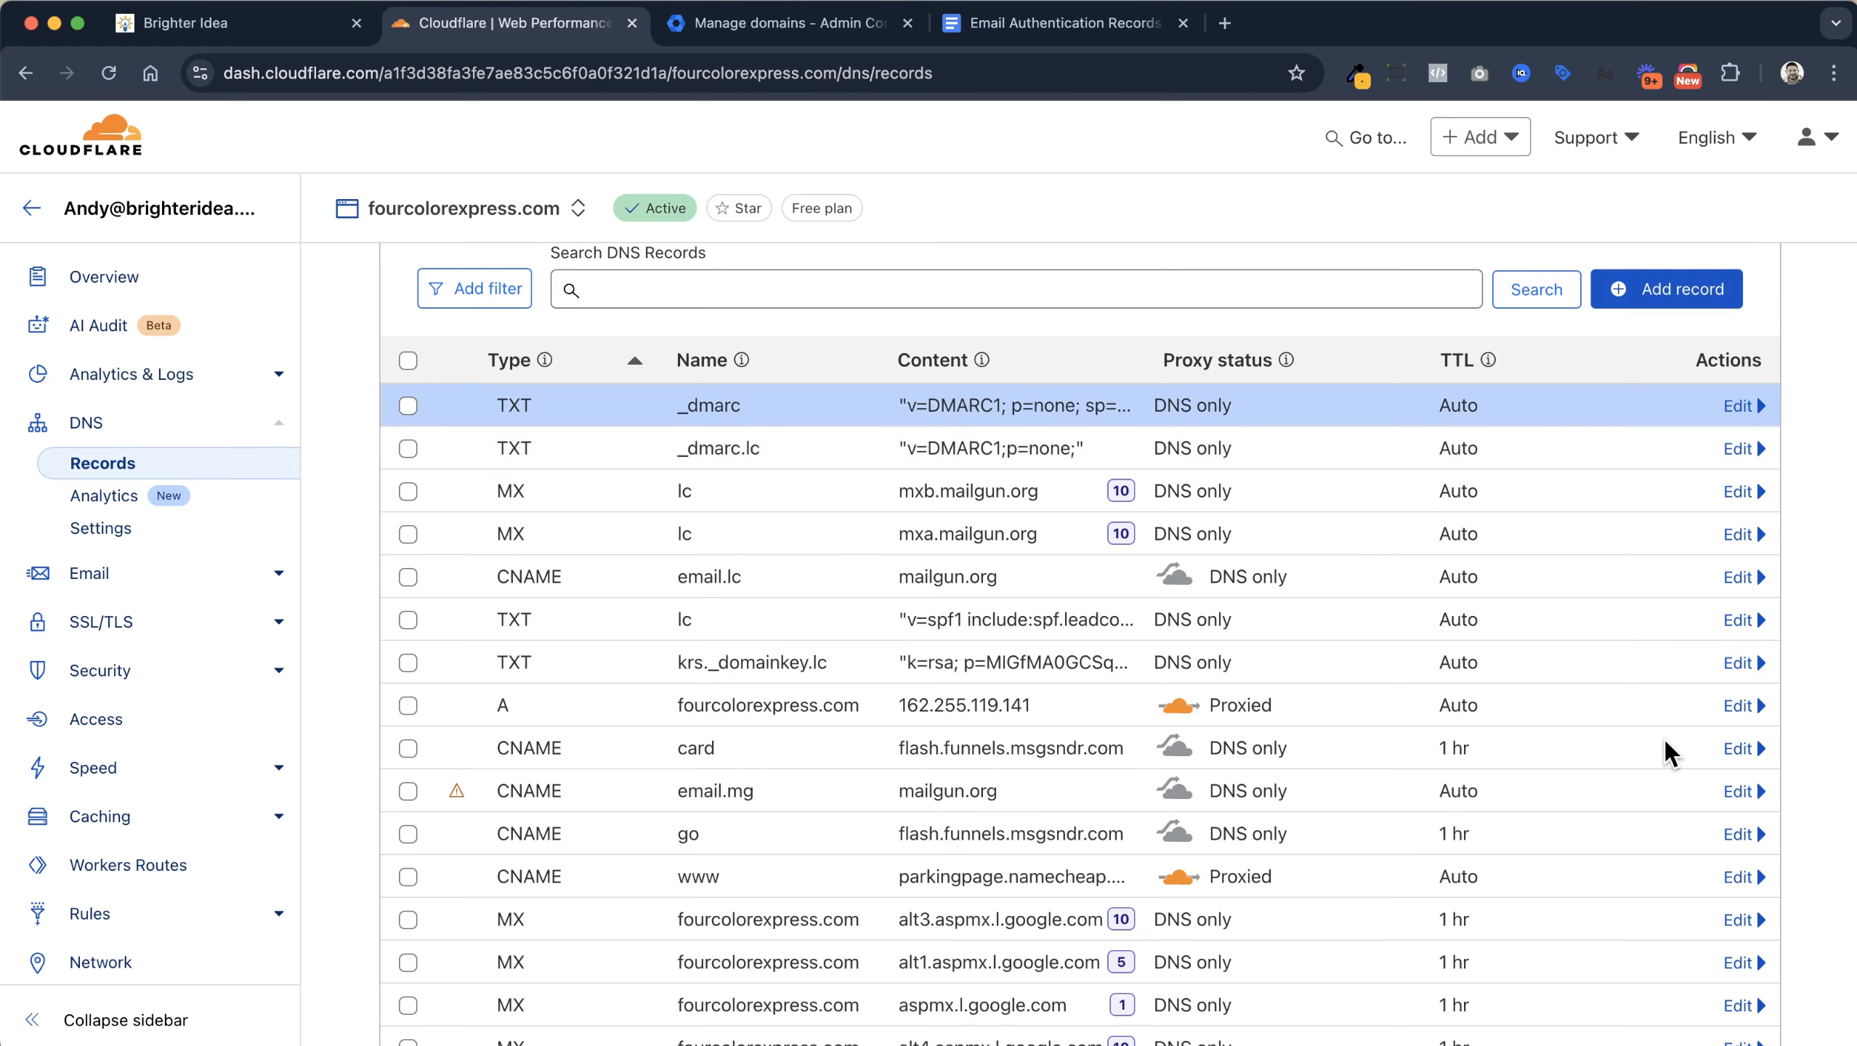
Copy the SPF value v=spf1 include:_spf.google.com ~all from the guide's Step 2
{"action": "left_click", "coordinate": [1054, 23]}
{"action": "scroll", "coordinate": [1011, 464], "scroll_direction": "down", "scroll_amount": 5}
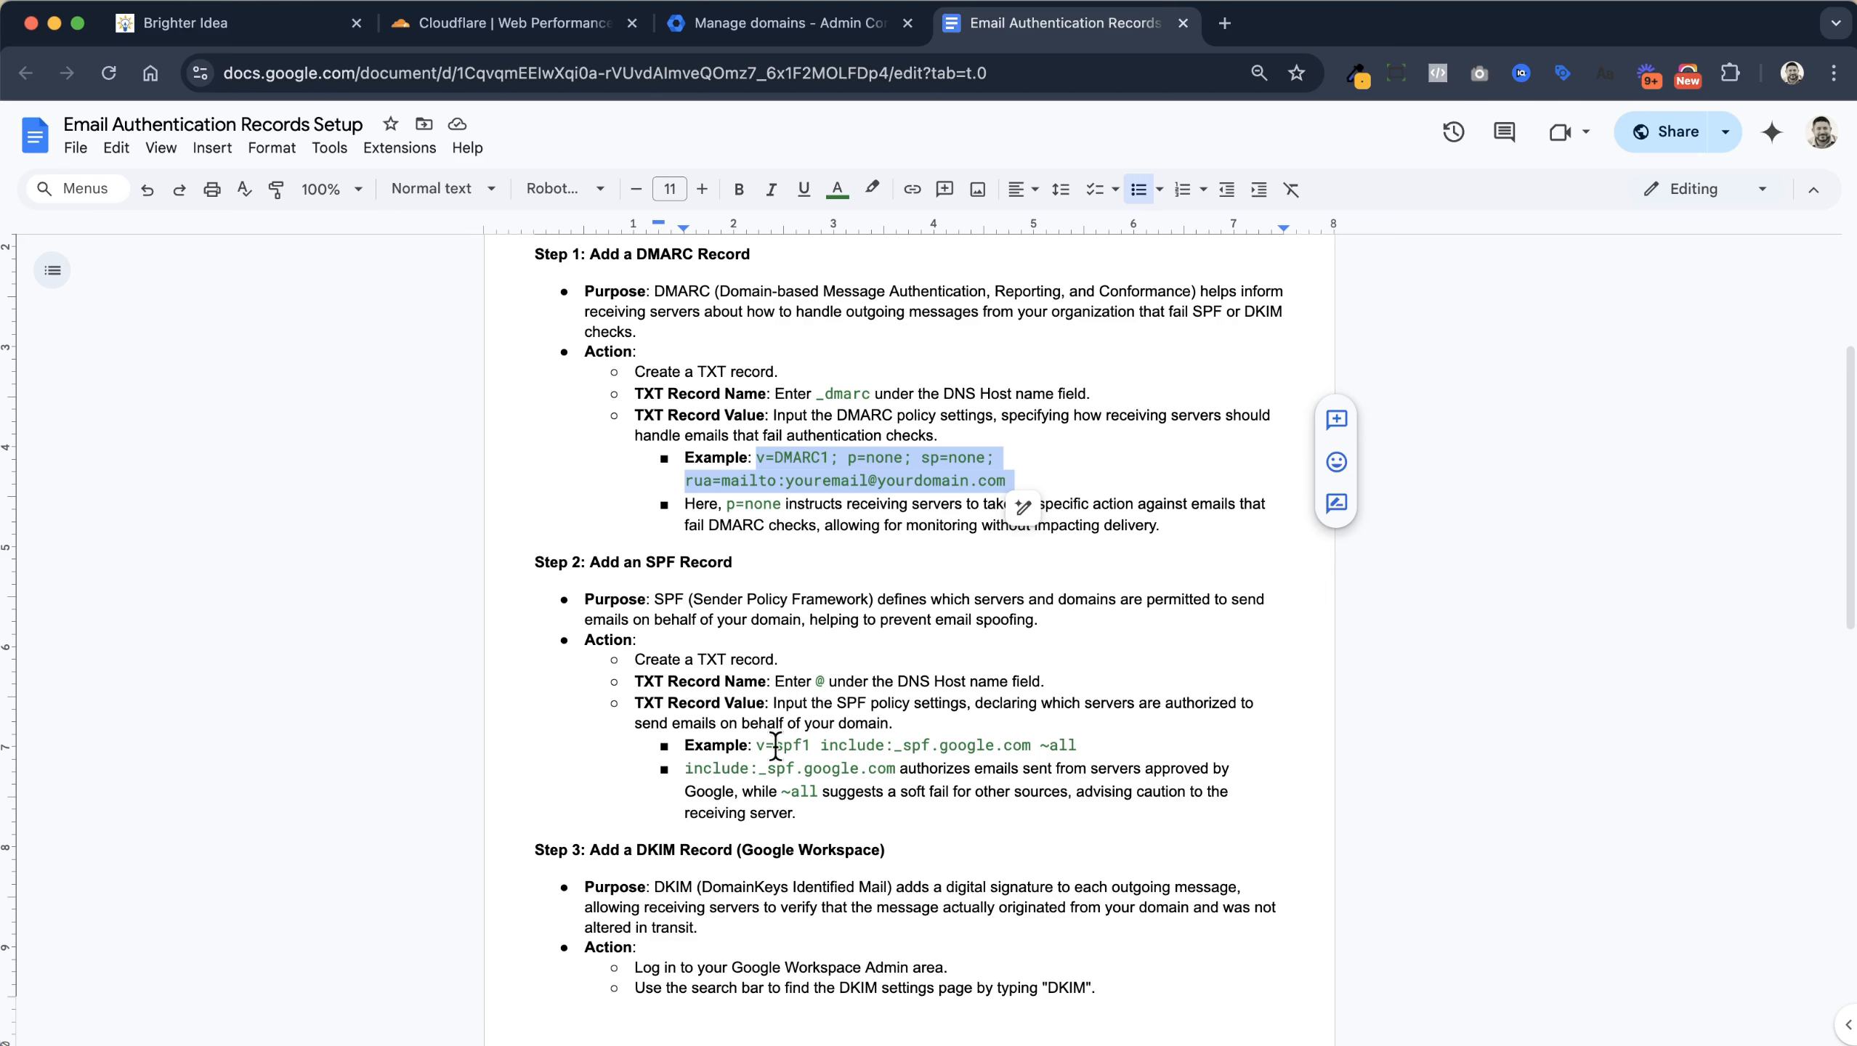
{"action": "left_click_drag", "start_coordinate": [754, 746], "coordinate": [1077, 746]}
{"action": "key", "text": "super+c"}
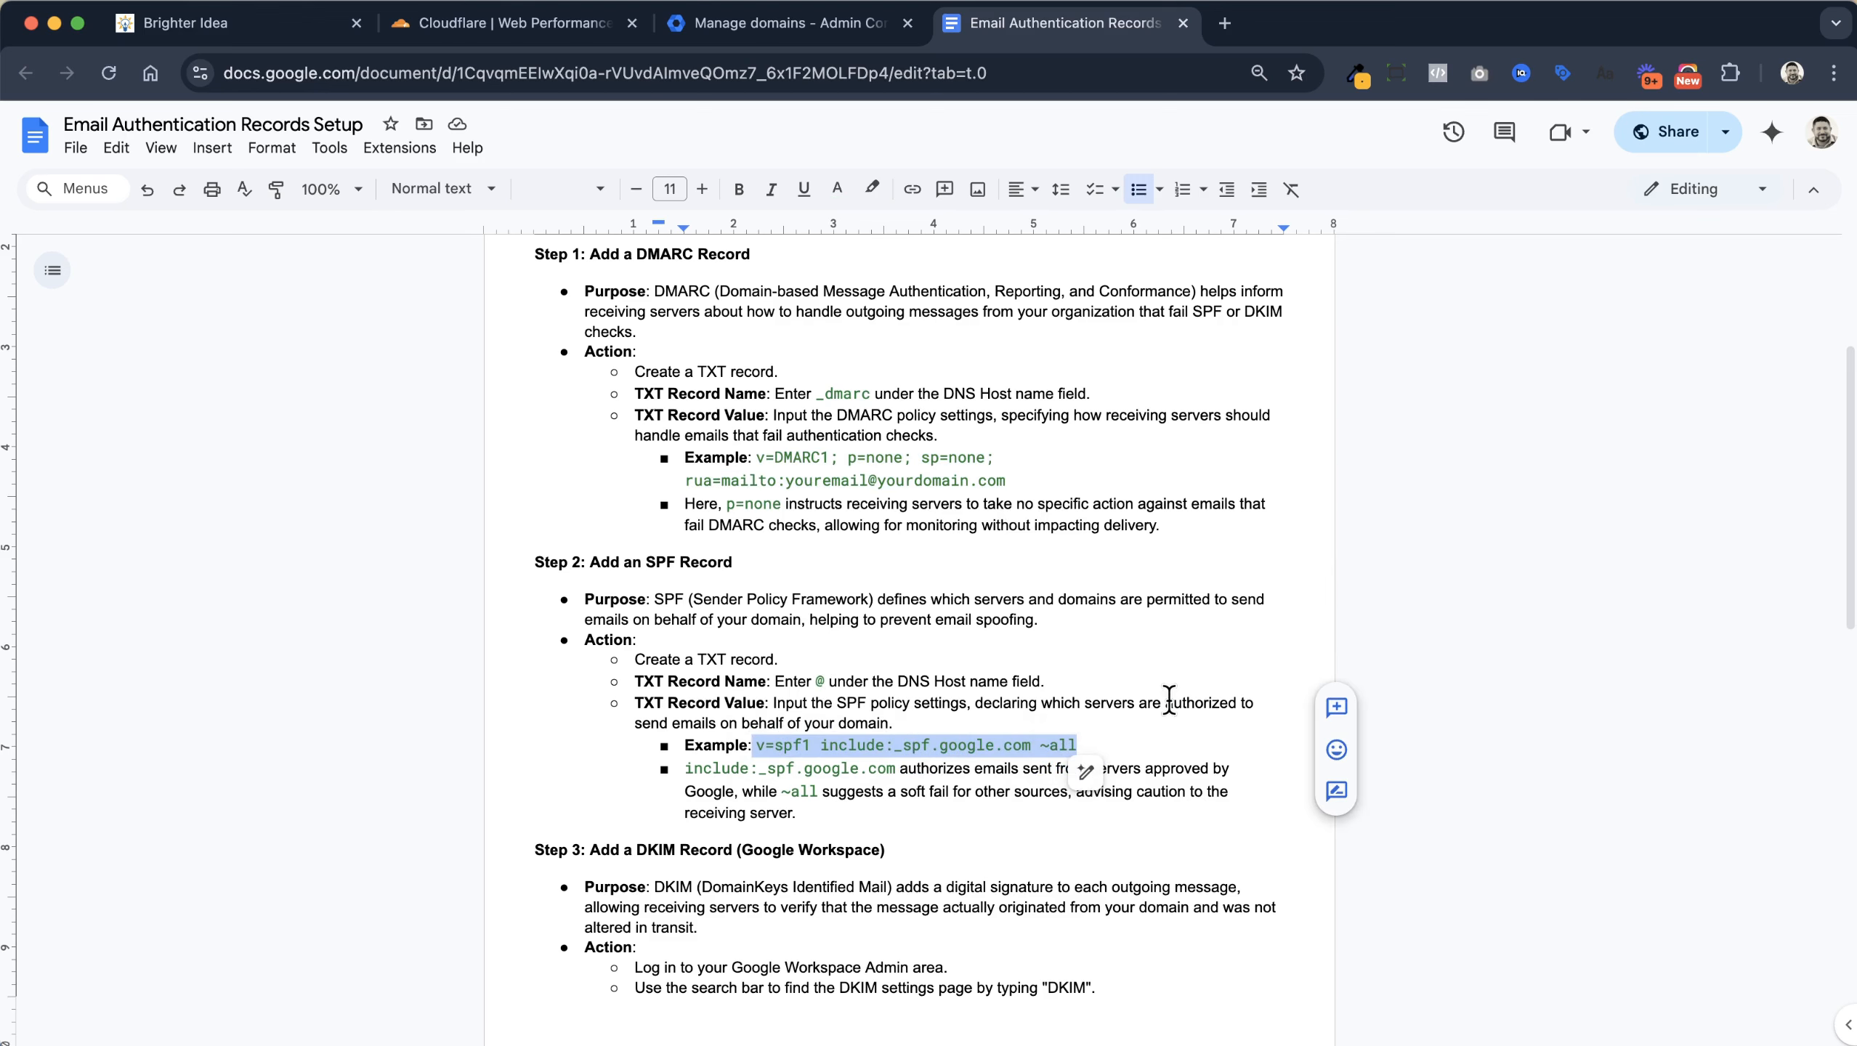
{"action": "key", "text": "super+2"}
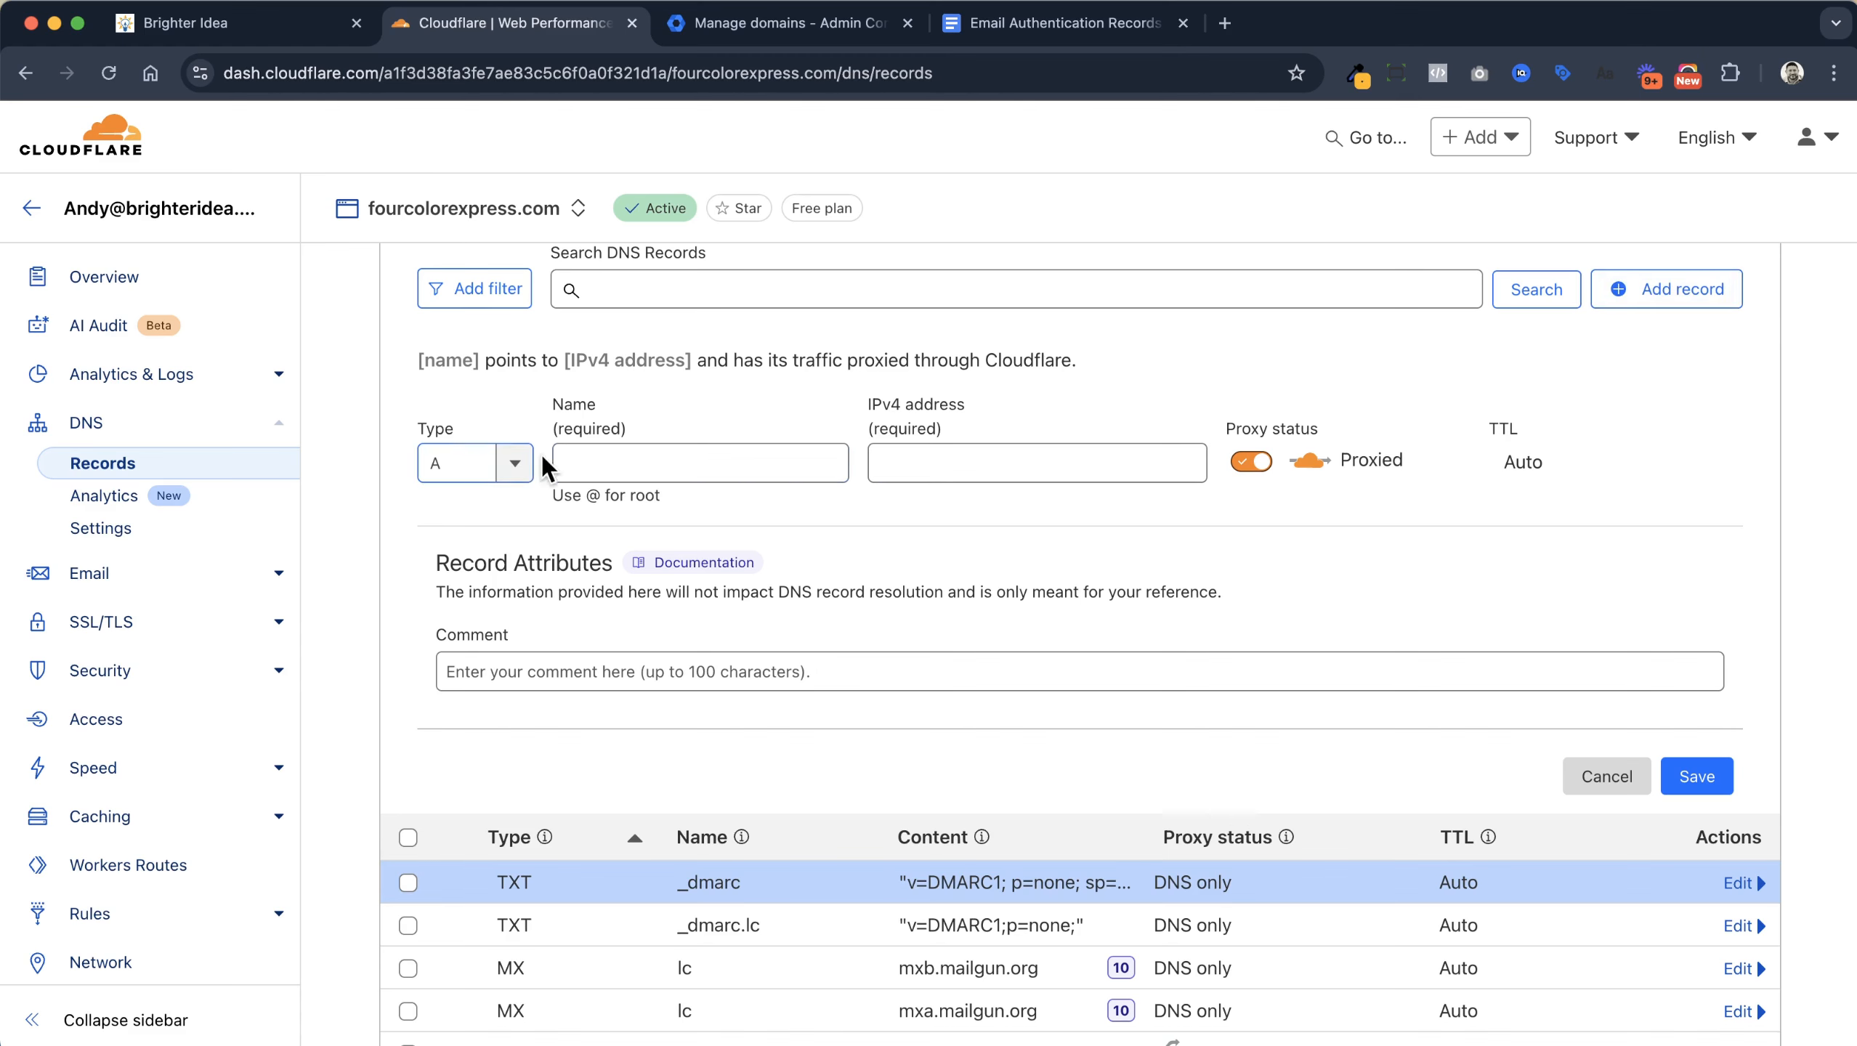
Save a root (@) TXT record holding v=spf1 include:_spf.google.com ~all
{"action": "left_click", "coordinate": [468, 460]}
{"action": "scroll", "coordinate": [491, 546], "scroll_direction": "down", "scroll_amount": 10}
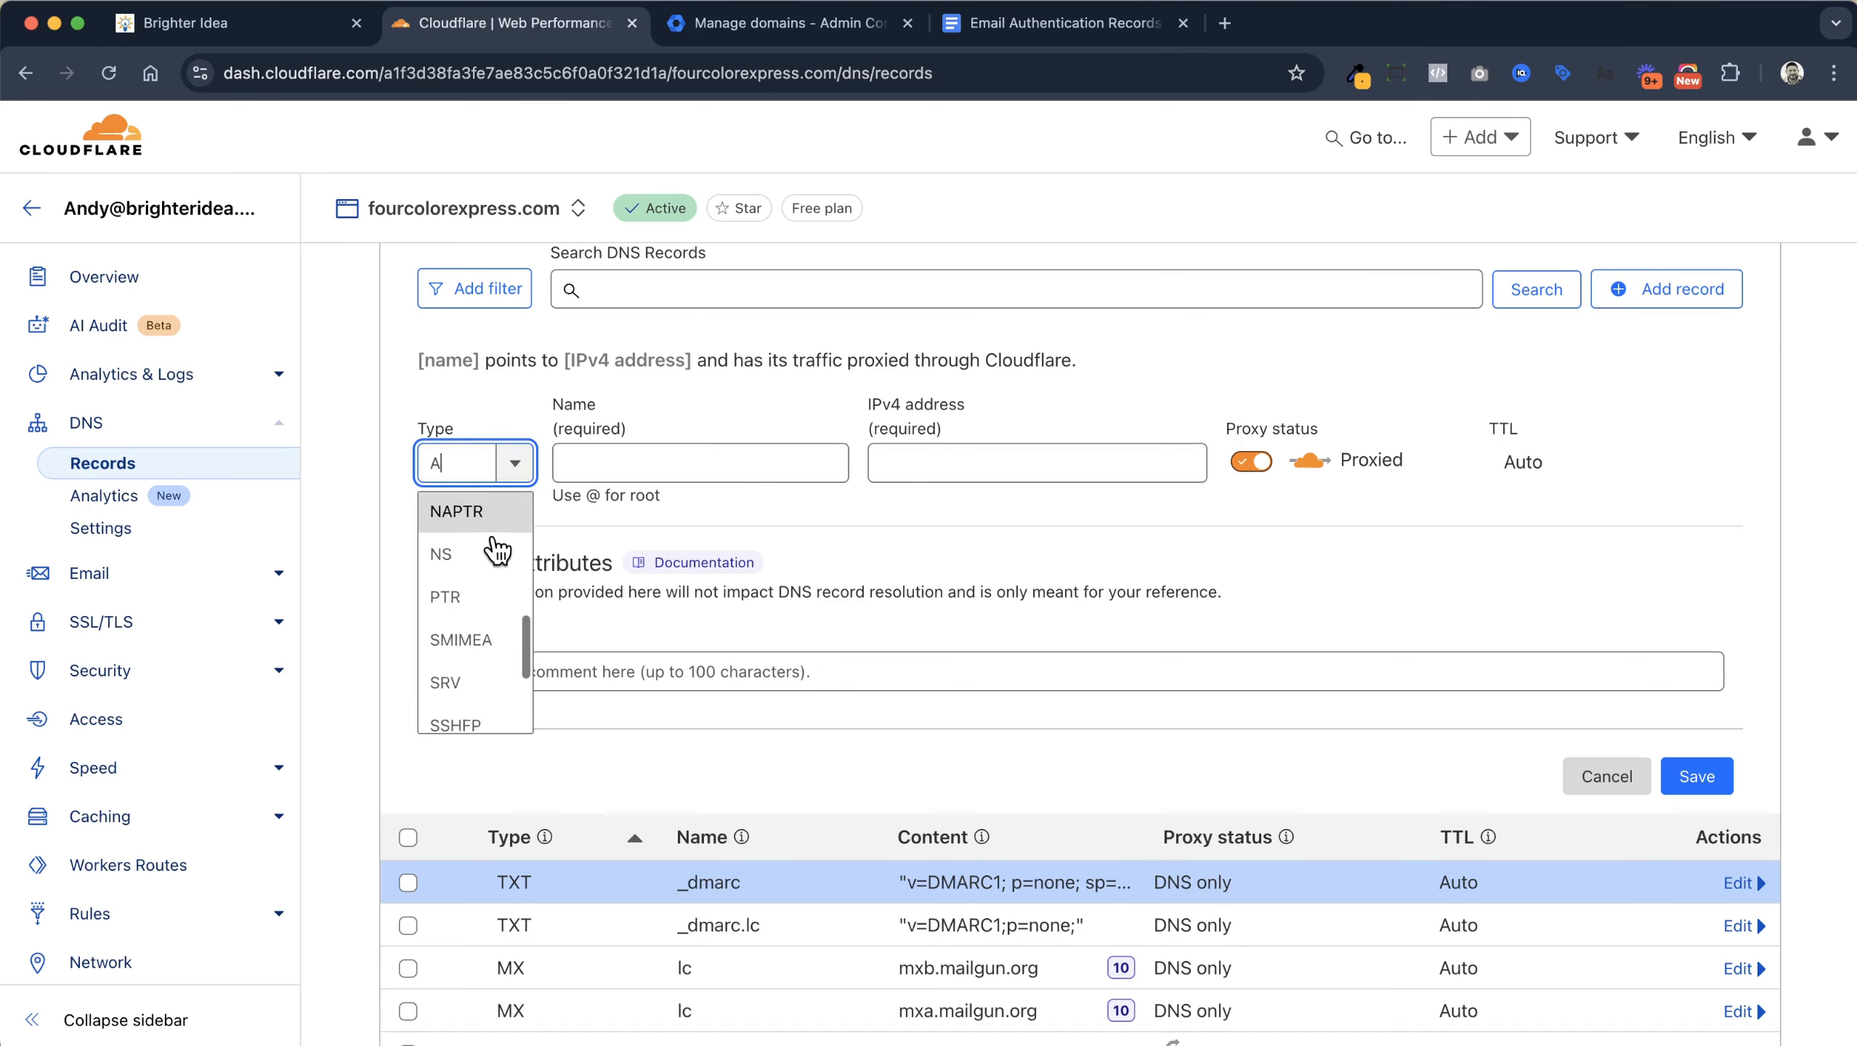
{"action": "left_click", "coordinate": [484, 683]}
{"action": "left_click", "coordinate": [691, 469]}
{"action": "type", "text": "@"}
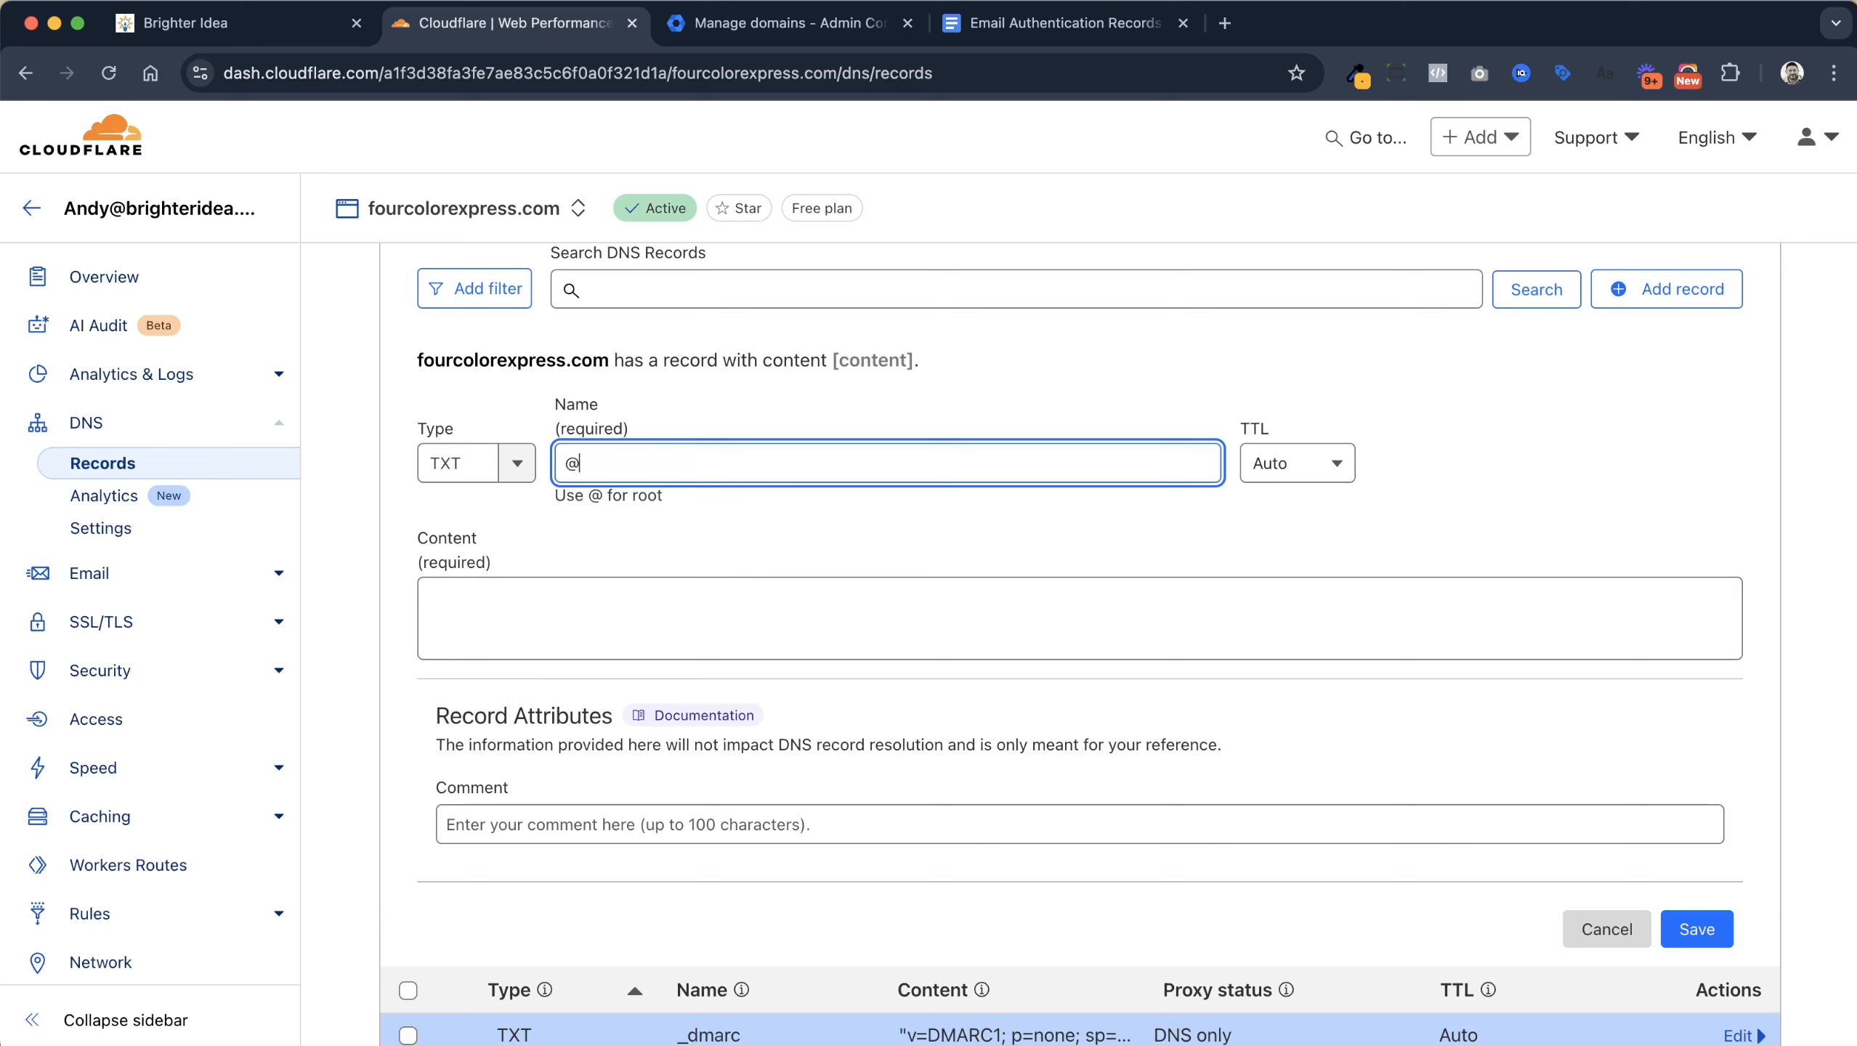
{"action": "left_click", "coordinate": [718, 587]}
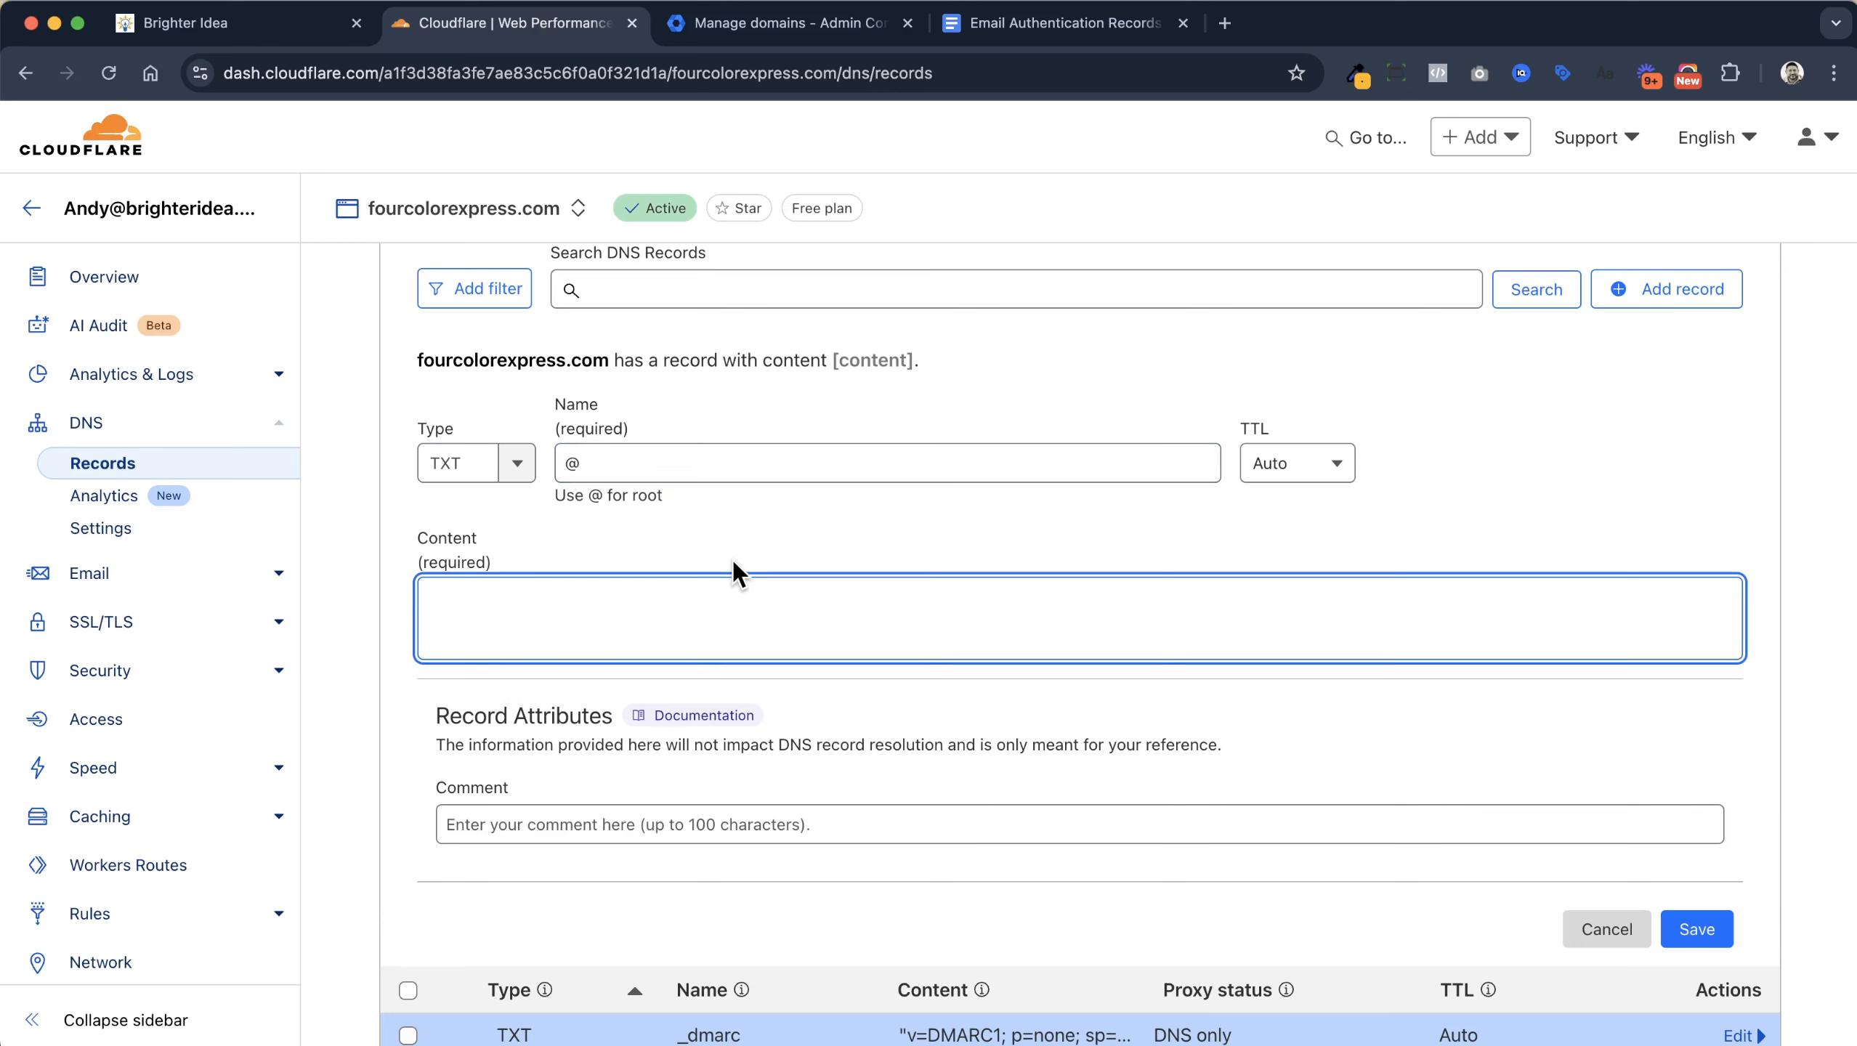
{"action": "key", "text": "super+v"}
{"action": "left_click", "coordinate": [1692, 935]}
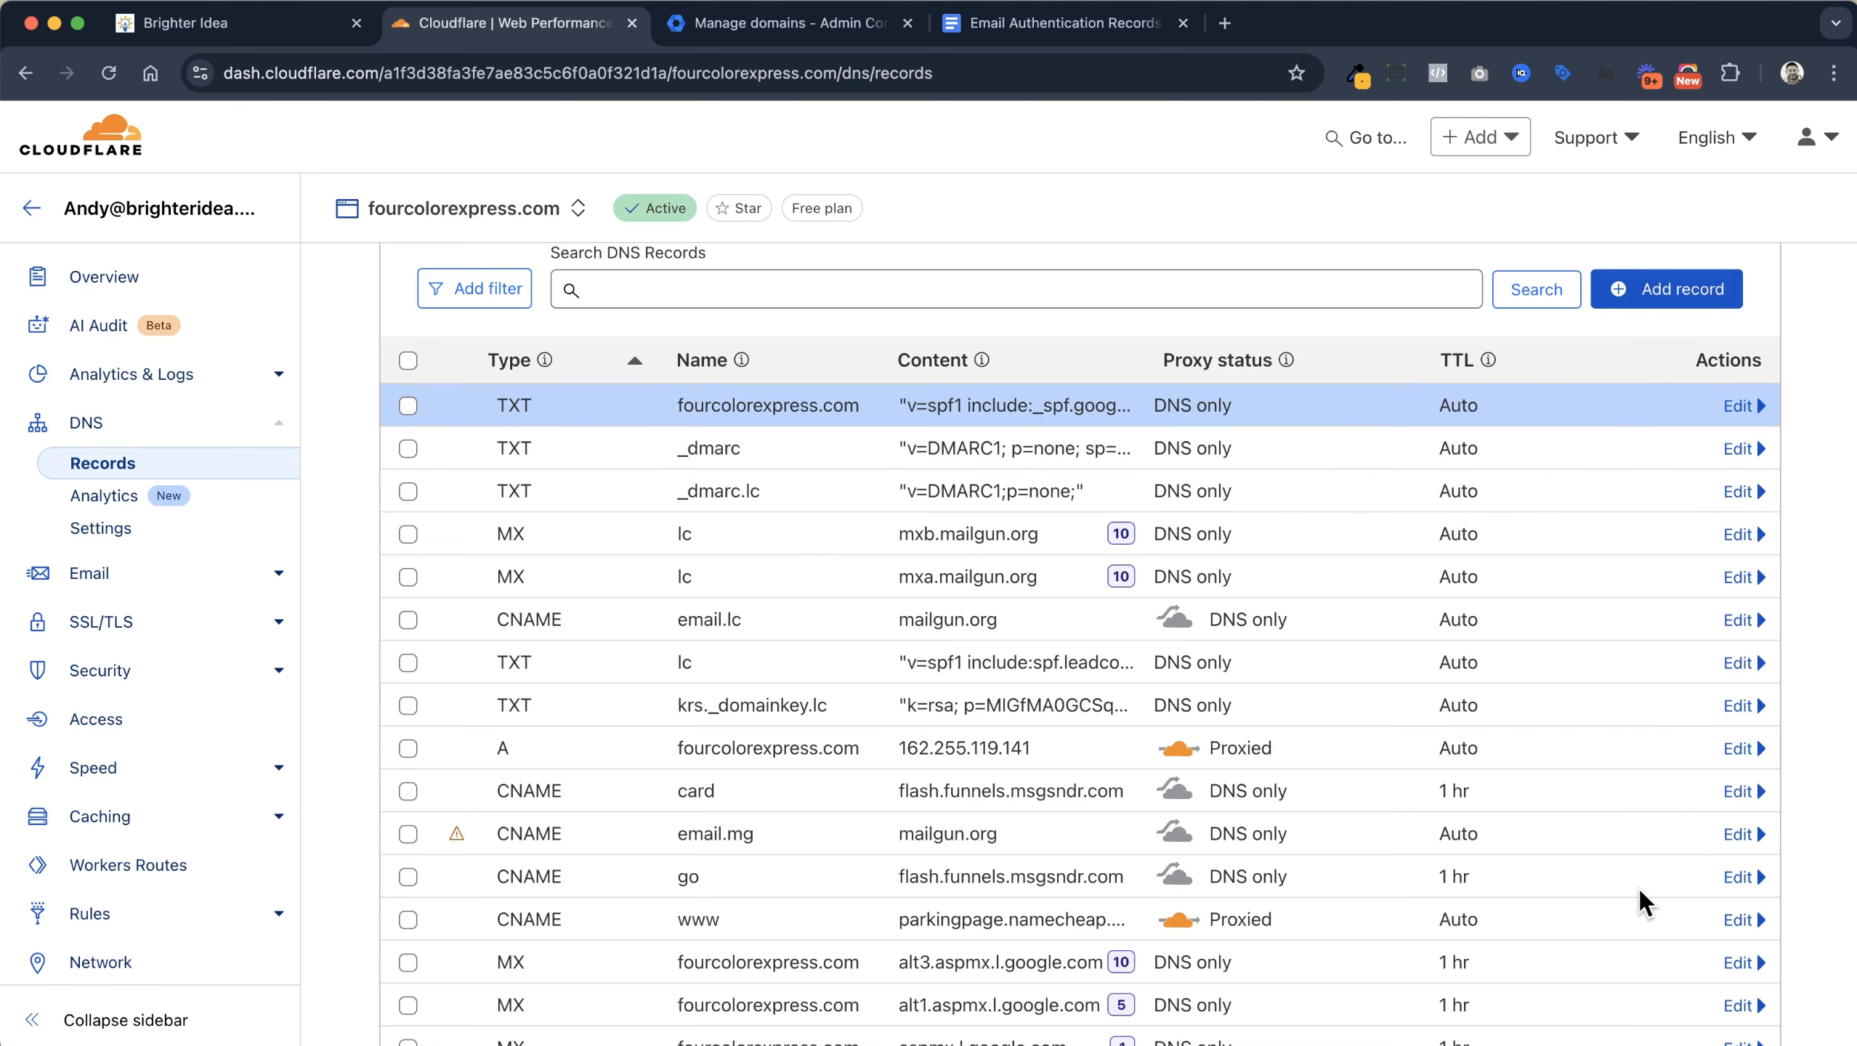
{"action": "left_click", "coordinate": [1025, 22]}
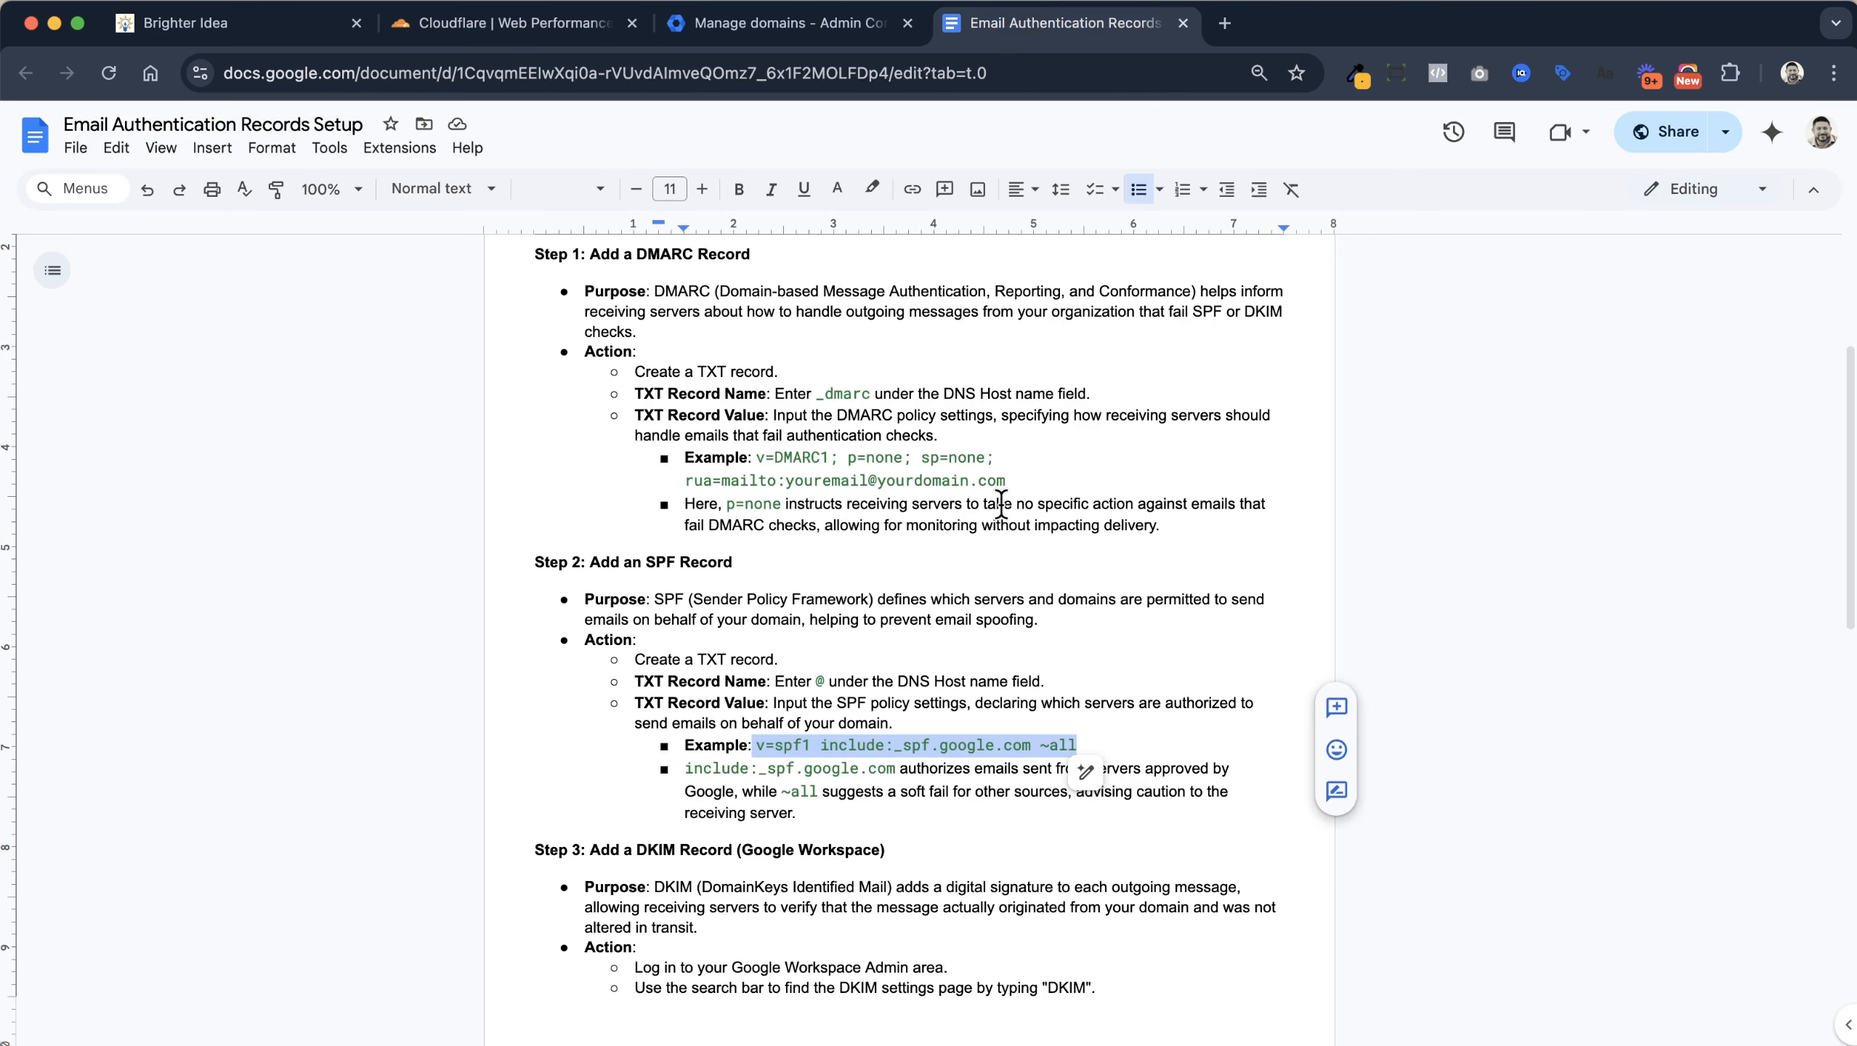
Read through the guide's DKIM step, then bring up the Admin console's Manage domains page
{"action": "scroll", "coordinate": [992, 506], "scroll_direction": "down", "scroll_amount": 5}
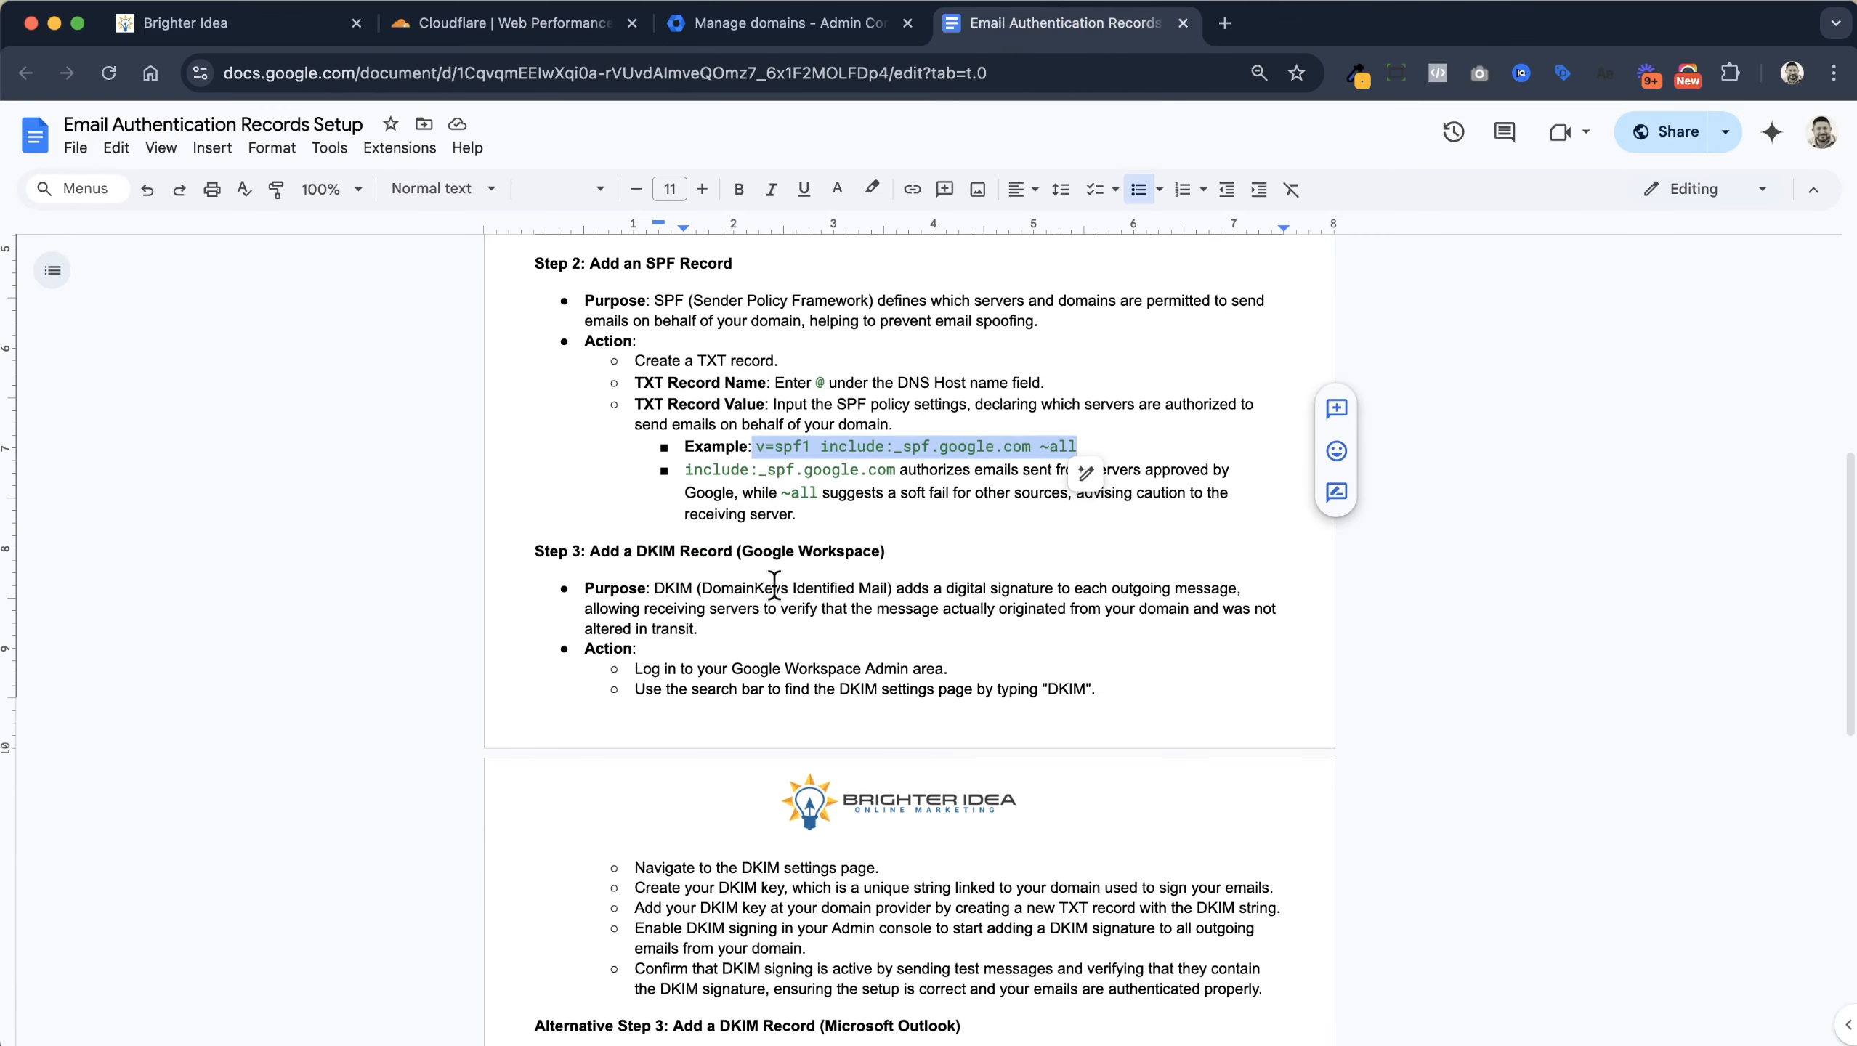
{"action": "scroll", "coordinate": [741, 561], "scroll_direction": "down", "scroll_amount": 2}
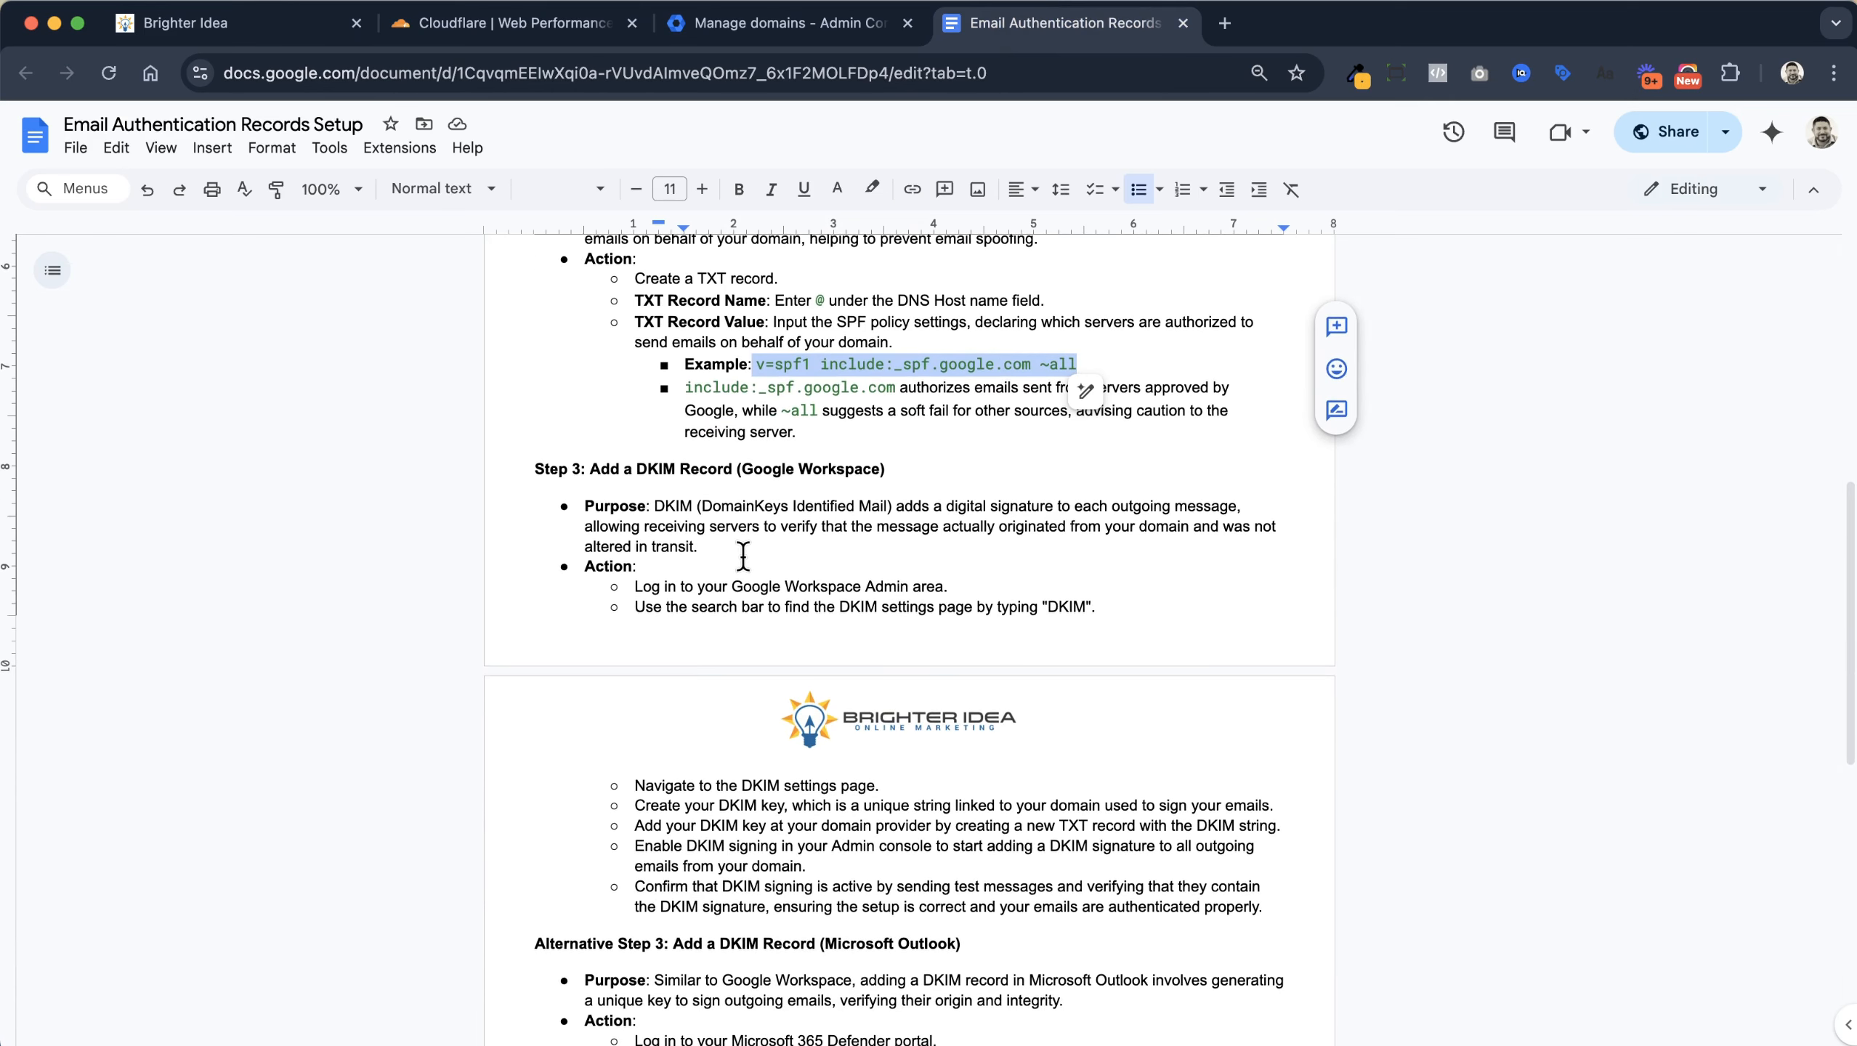
{"action": "scroll", "coordinate": [741, 557], "scroll_direction": "down", "scroll_amount": 3}
{"action": "scroll", "coordinate": [853, 879], "scroll_direction": "down", "scroll_amount": 3}
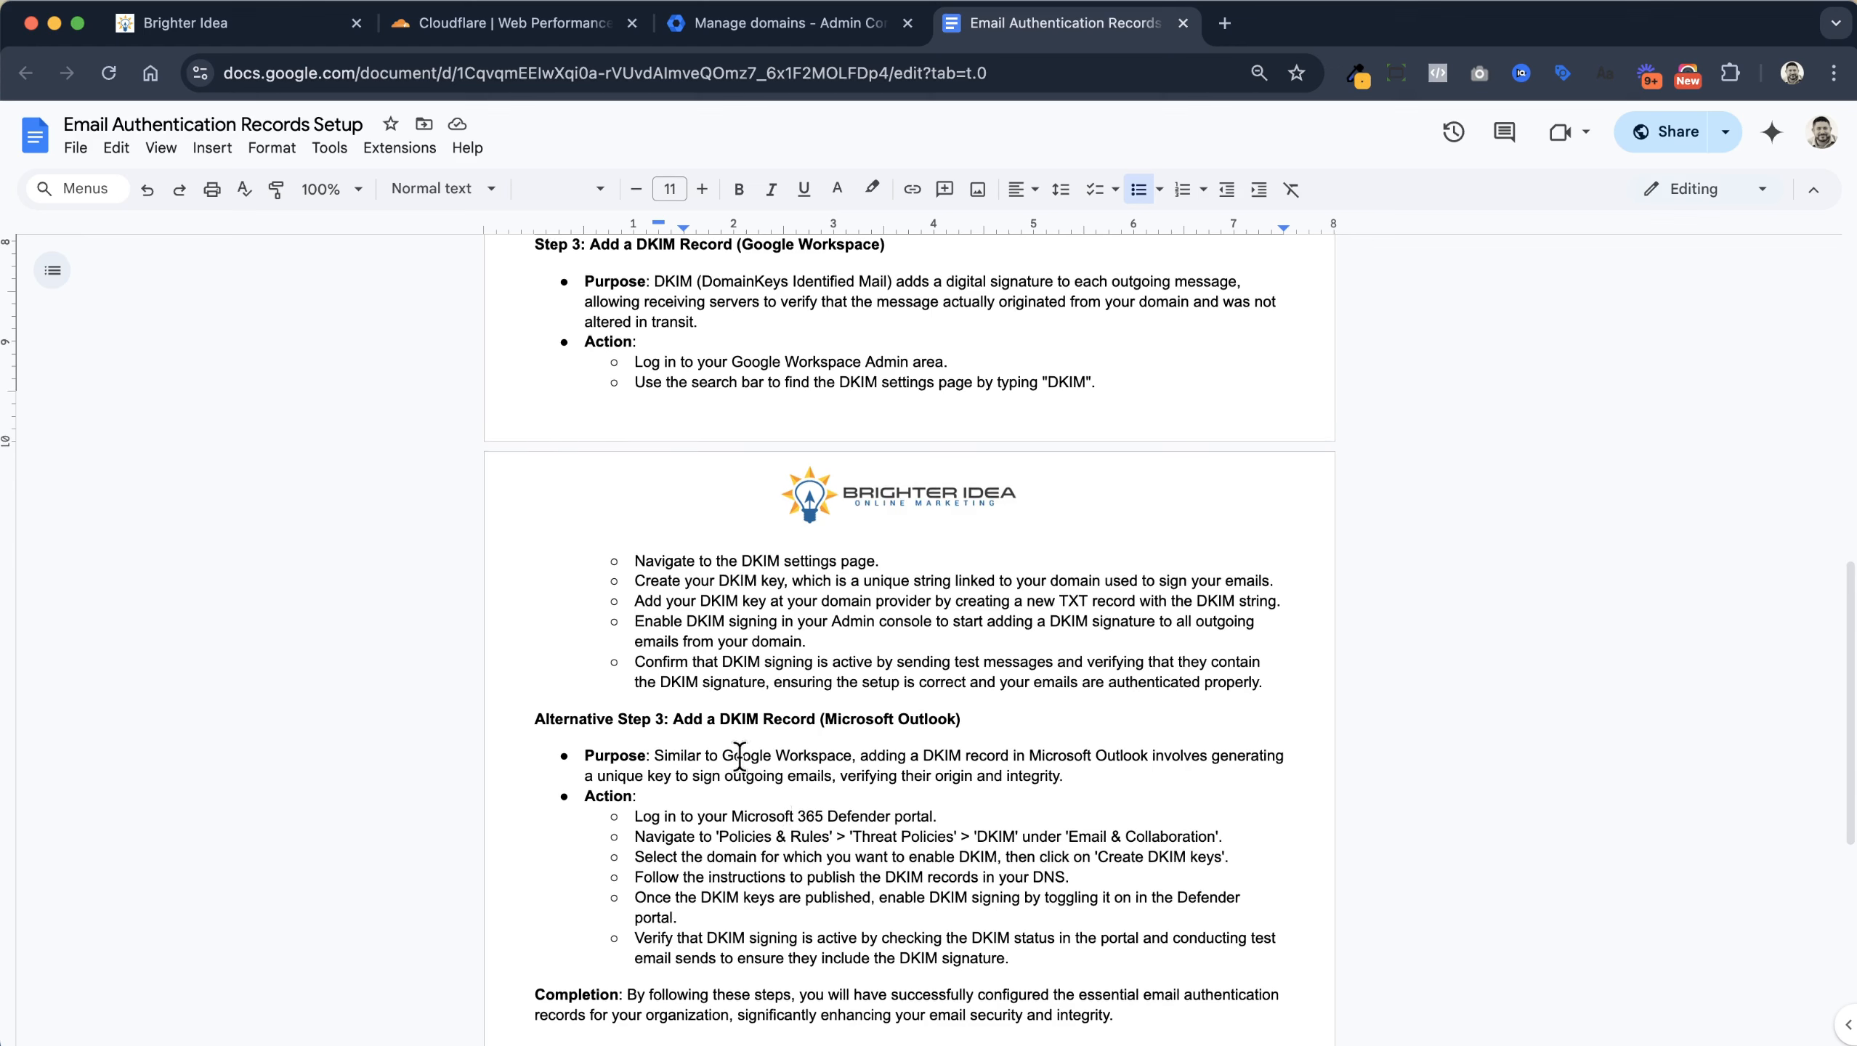
{"action": "scroll", "coordinate": [805, 868], "scroll_direction": "up", "scroll_amount": 7}
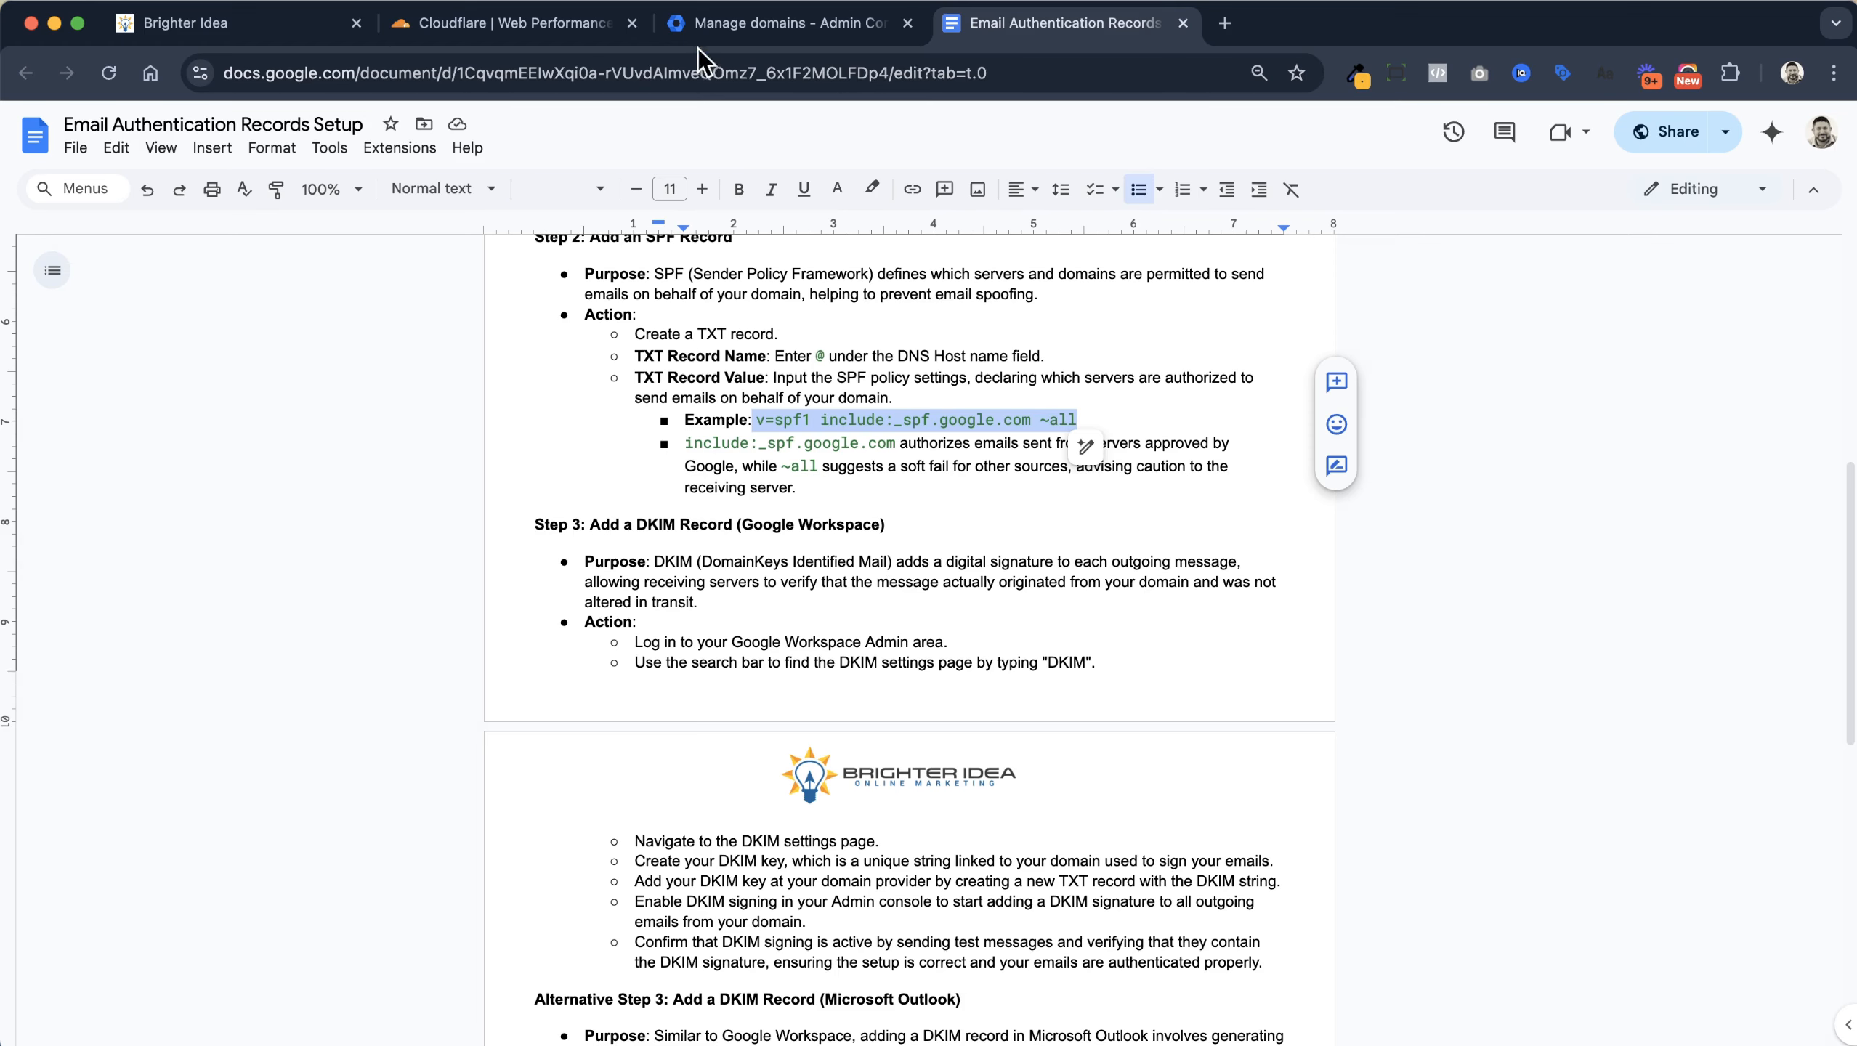
{"action": "left_click", "coordinate": [754, 30]}
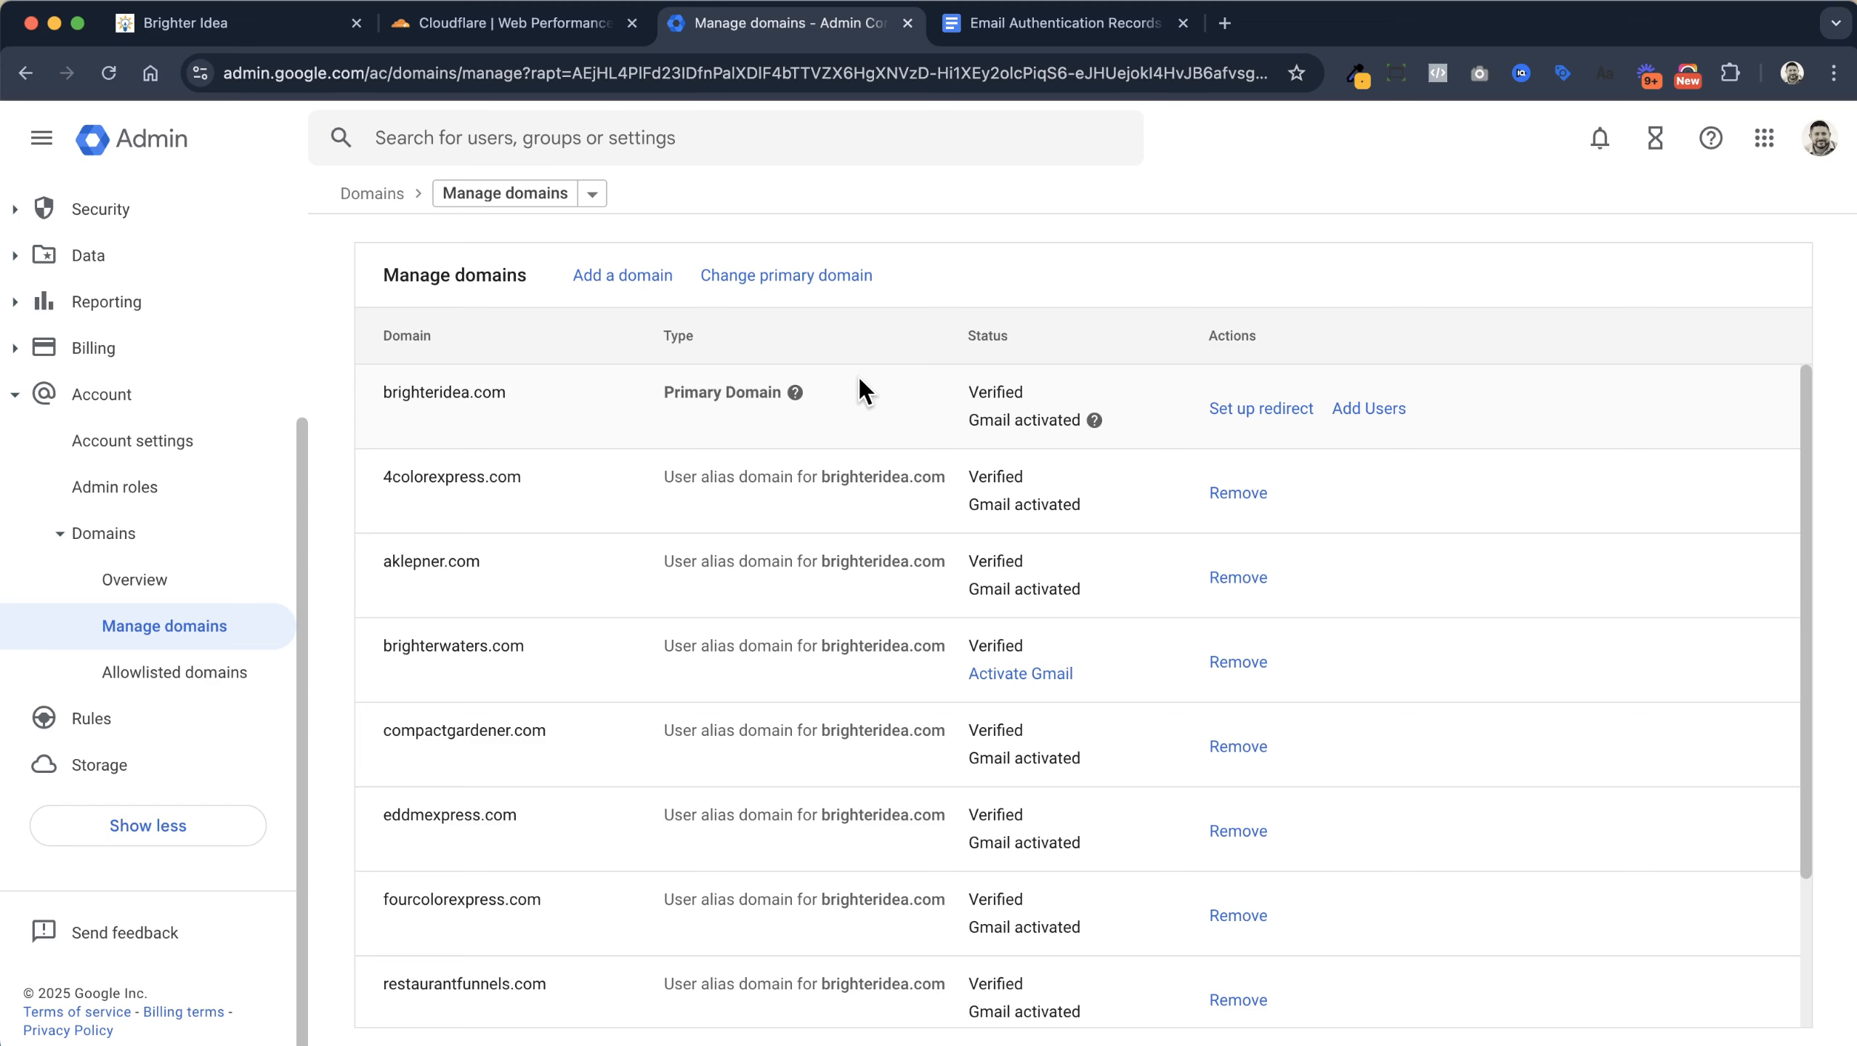
Check that fourcolorexpress.com is a verified alias domain with Gmail activated
{"action": "scroll", "coordinate": [861, 381], "scroll_direction": "down", "scroll_amount": 1}
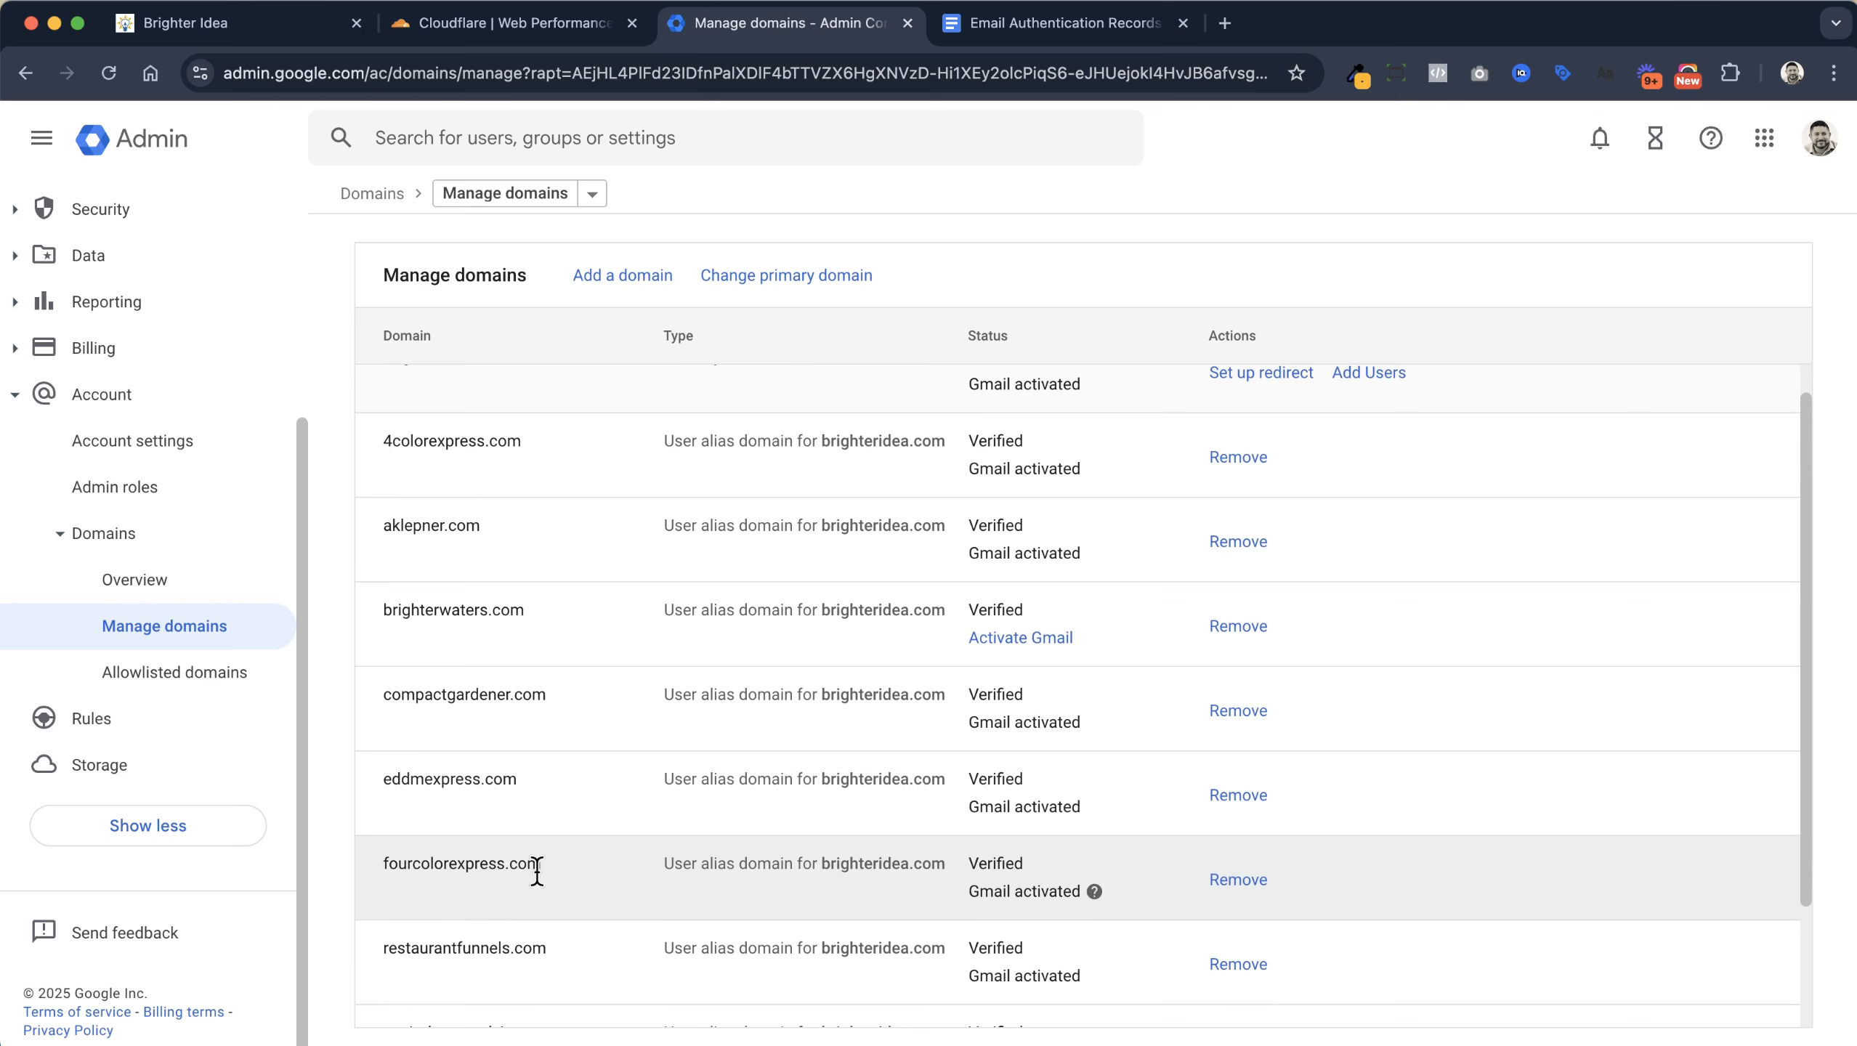
{"action": "scroll", "coordinate": [539, 871], "scroll_direction": "up", "scroll_amount": 1}
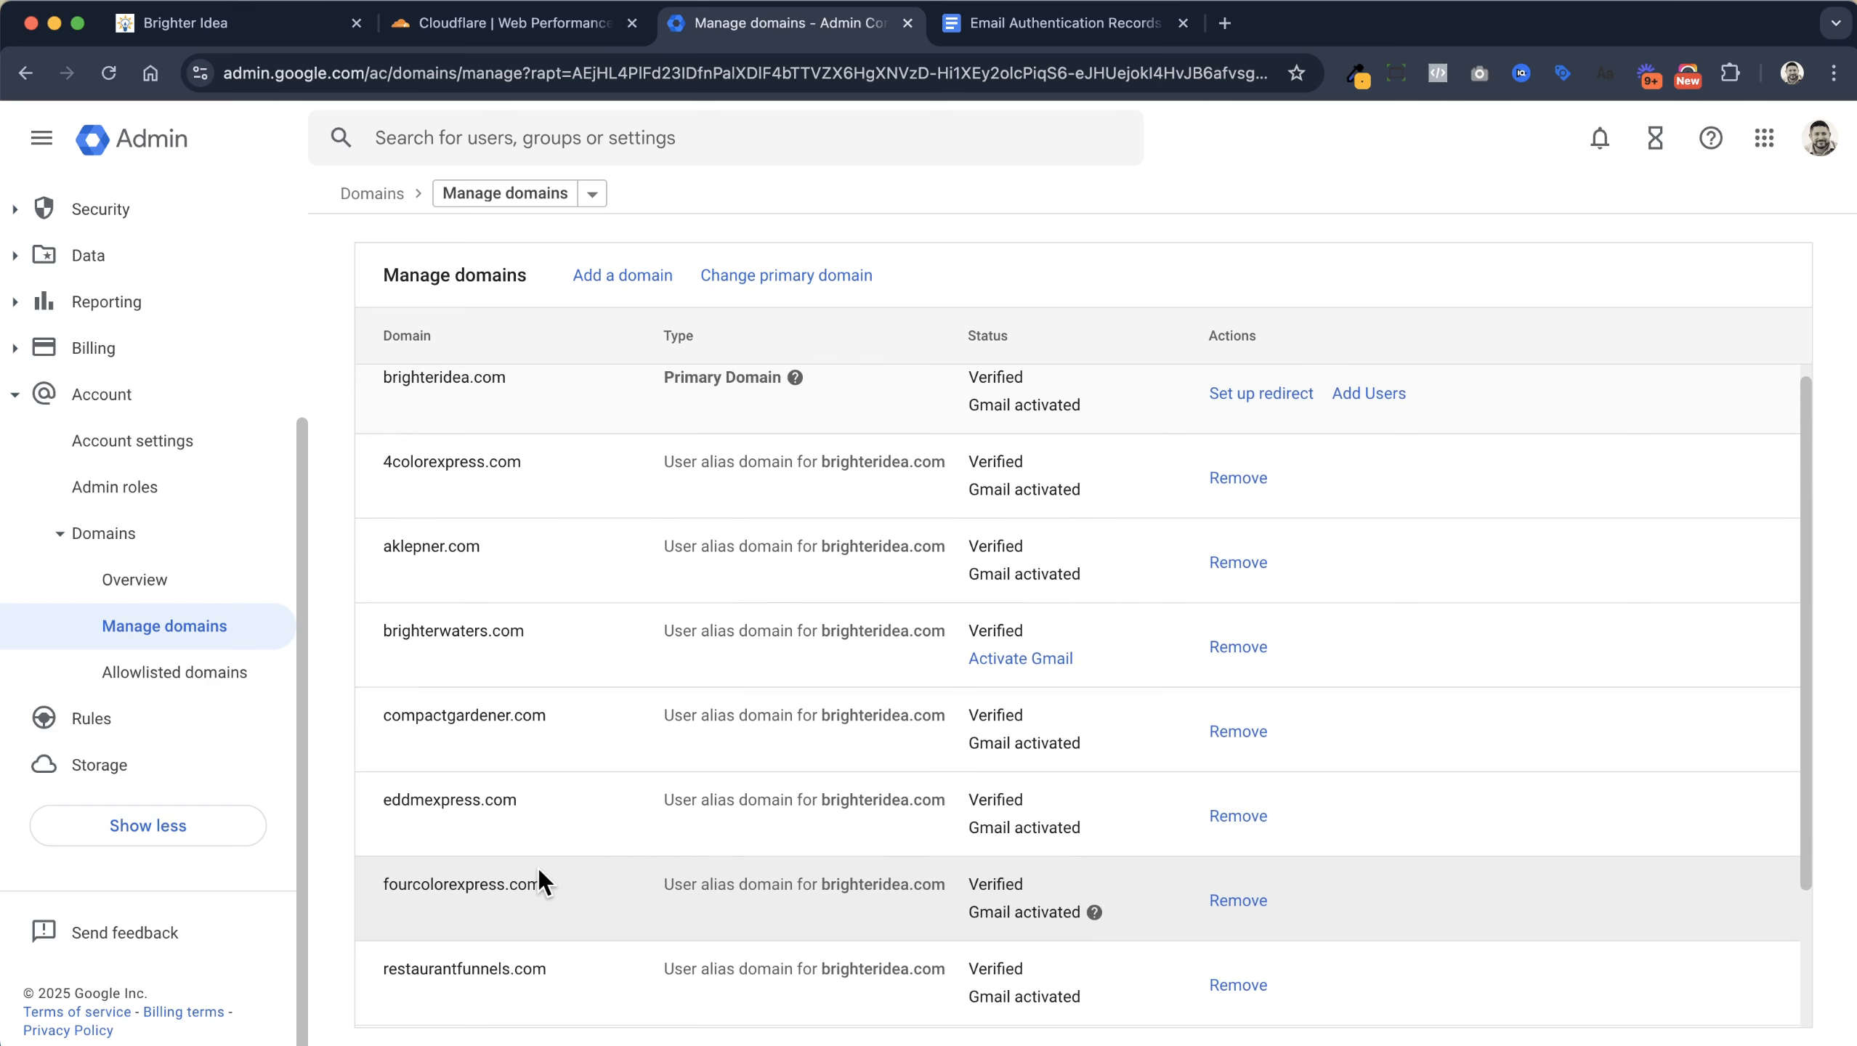
{"action": "scroll", "coordinate": [538, 867], "scroll_direction": "up", "scroll_amount": 1}
{"action": "left_click", "coordinate": [477, 133]}
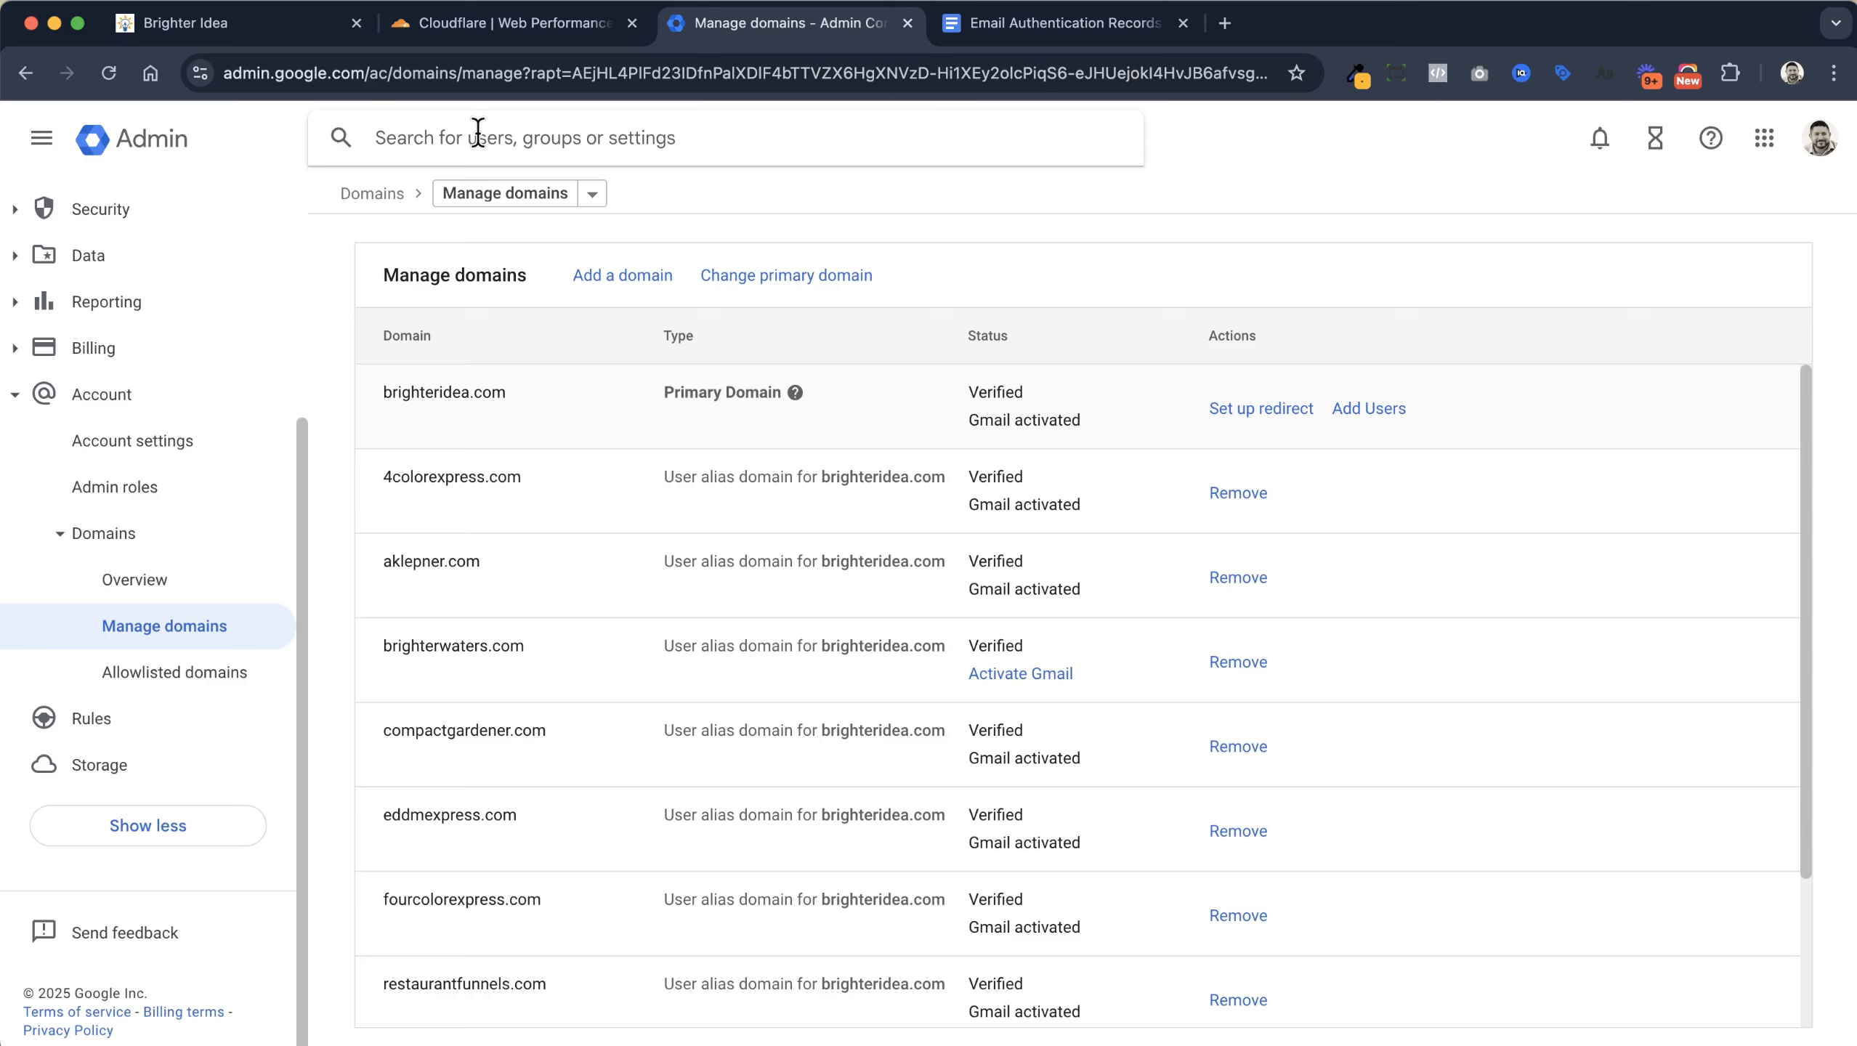
Open DKIM authentication via a DKIM search and select fourcolorexpress.com
{"action": "type", "text": "DKIM"}
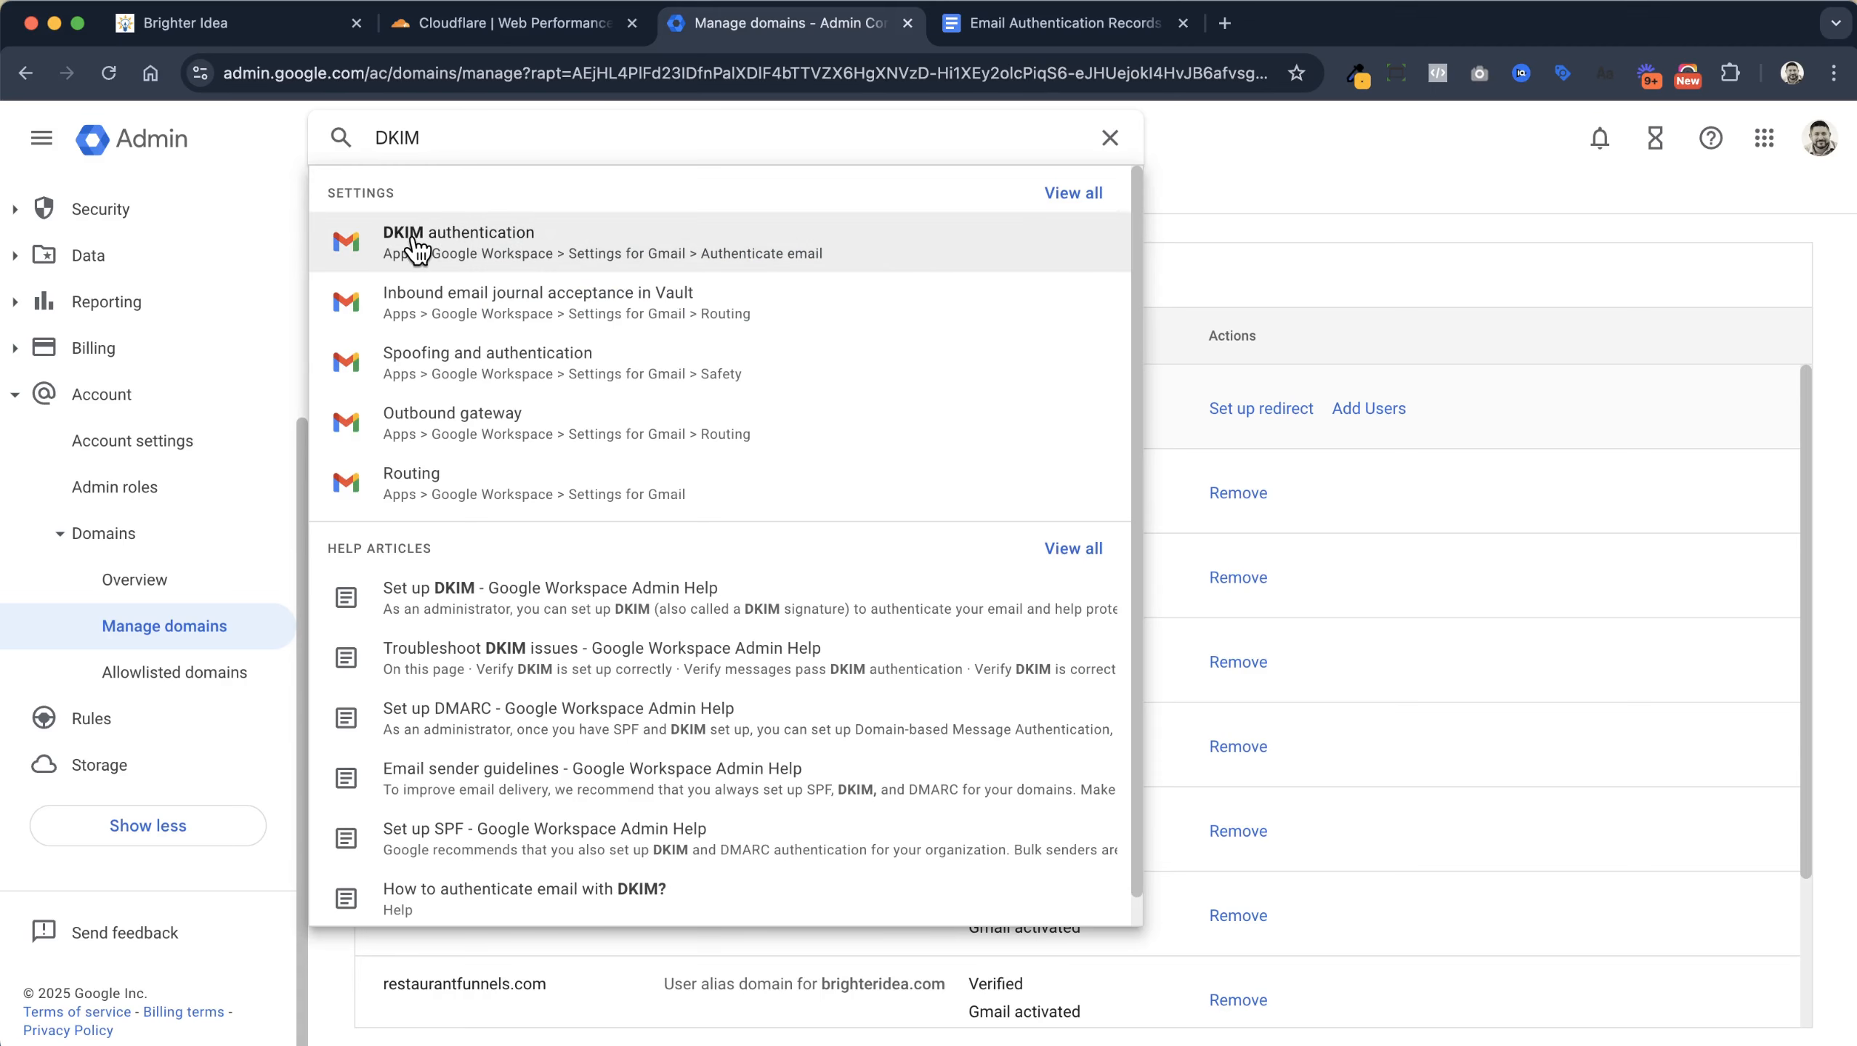
{"action": "left_click", "coordinate": [517, 244]}
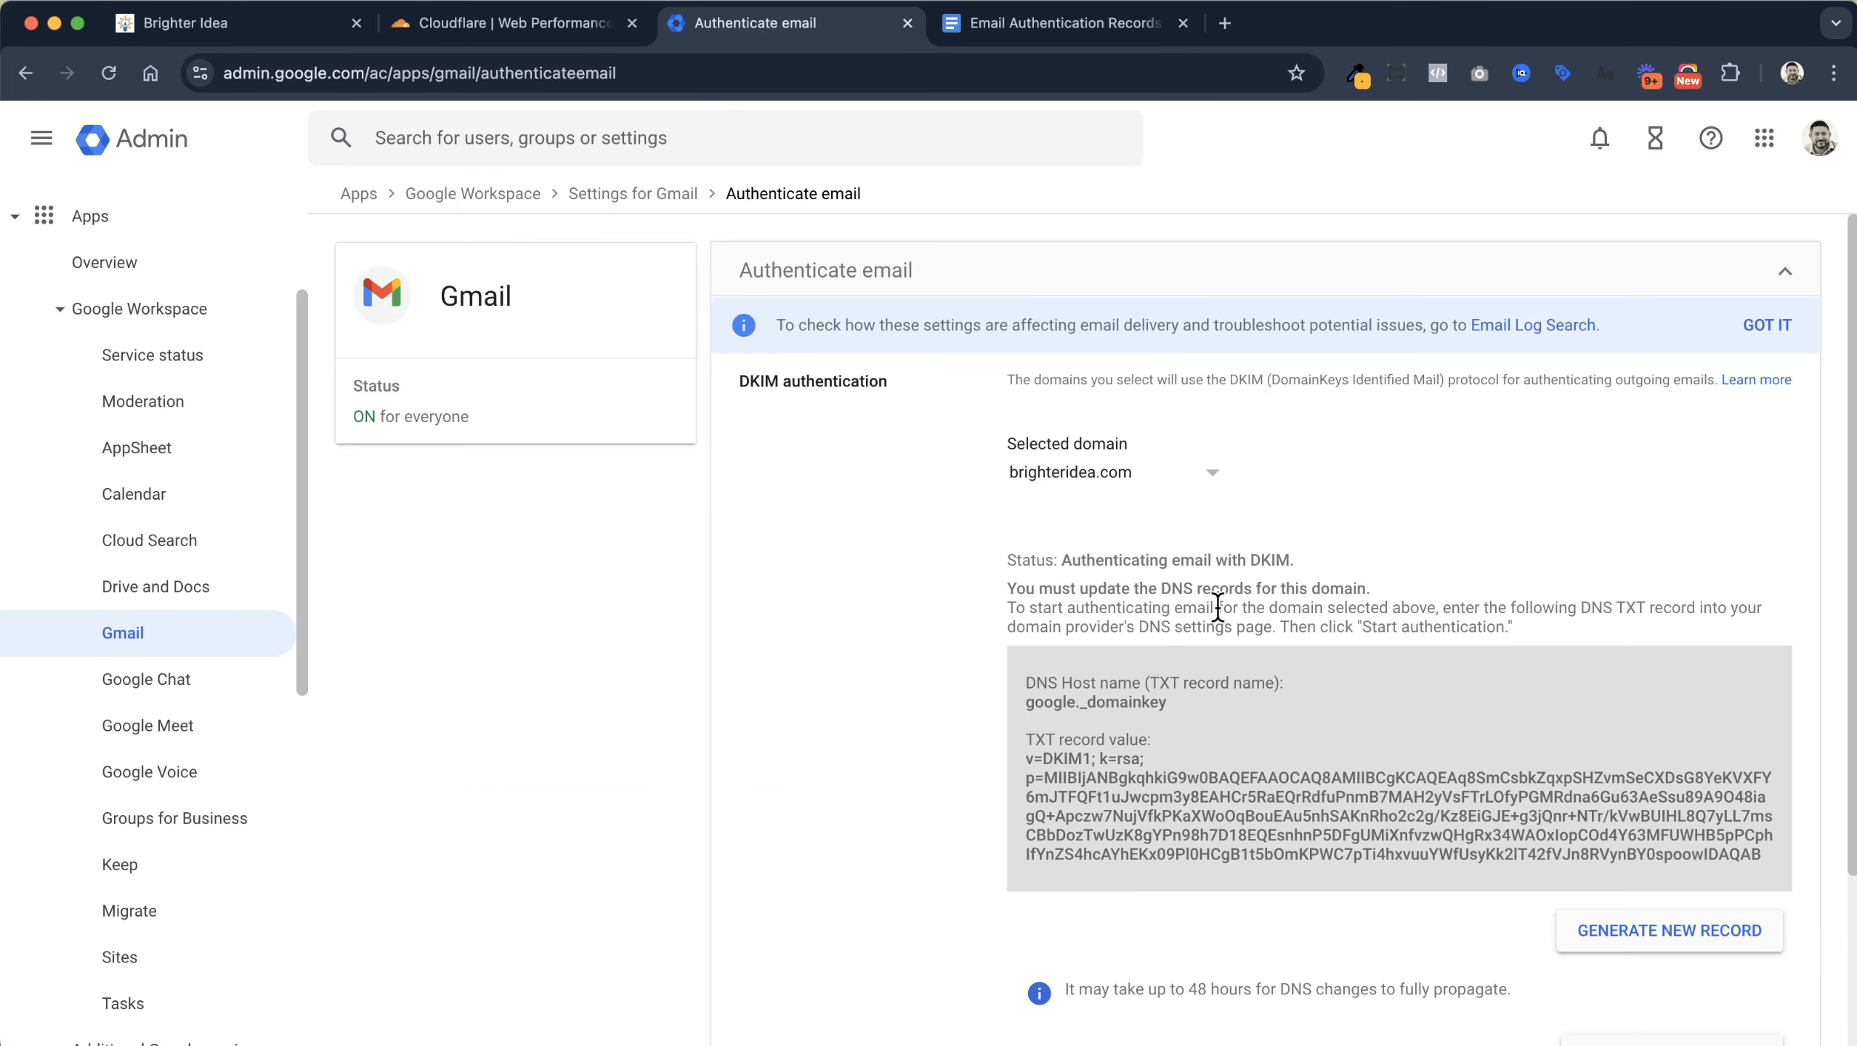
{"action": "left_click", "coordinate": [1121, 474]}
{"action": "scroll", "coordinate": [1119, 539], "scroll_direction": "down", "scroll_amount": 1}
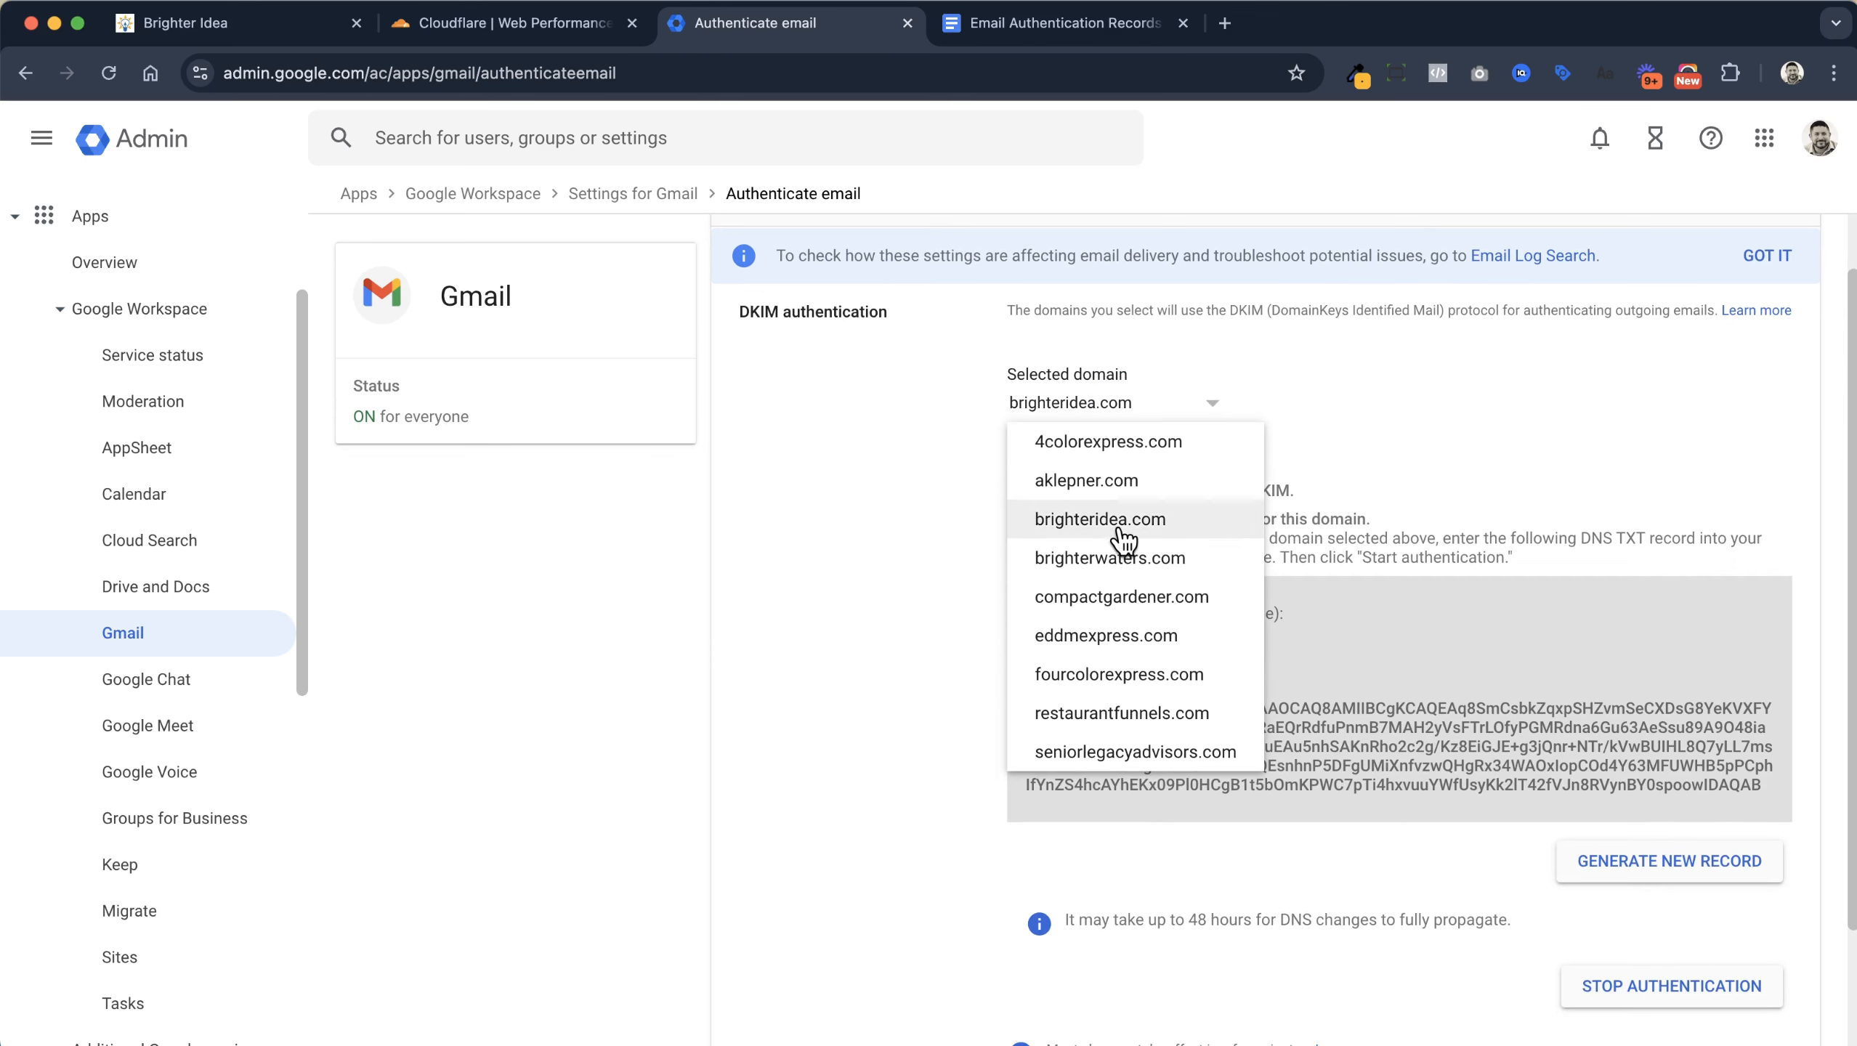
{"action": "left_click", "coordinate": [1156, 678]}
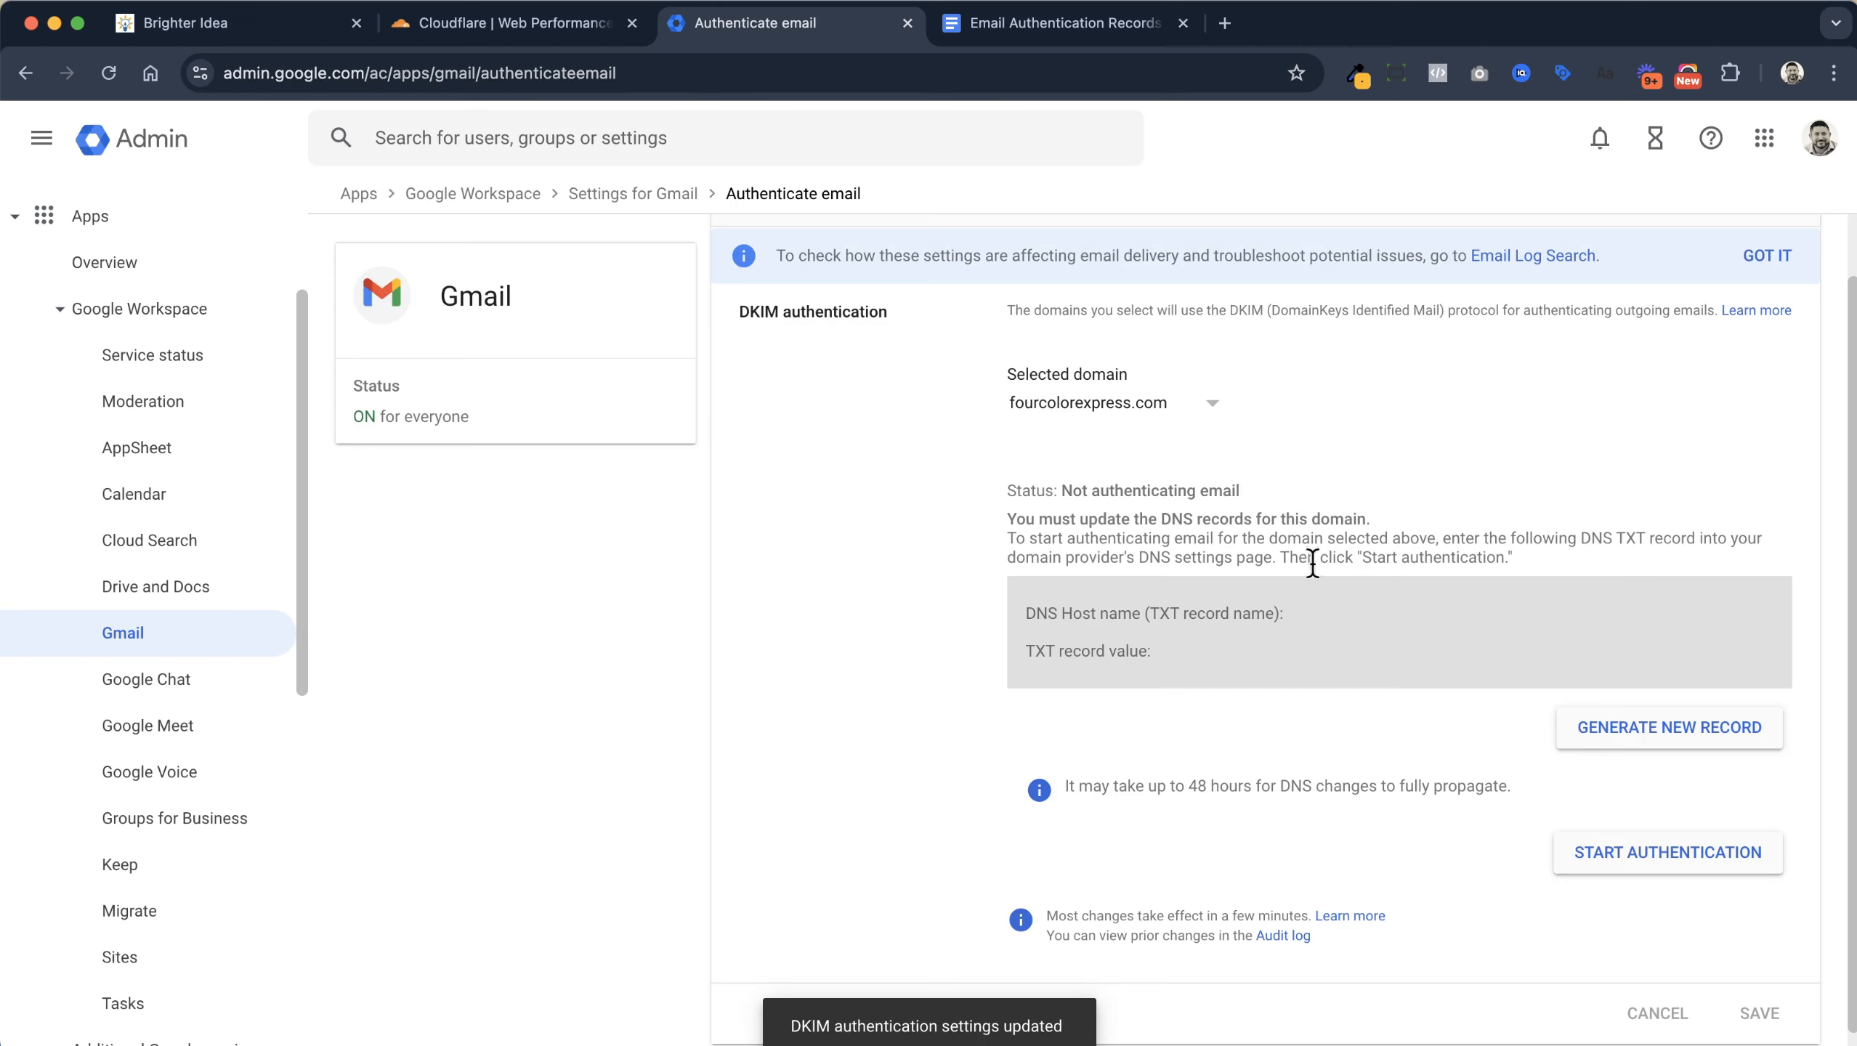
{"action": "scroll", "coordinate": [1212, 572], "scroll_direction": "up", "scroll_amount": 1}
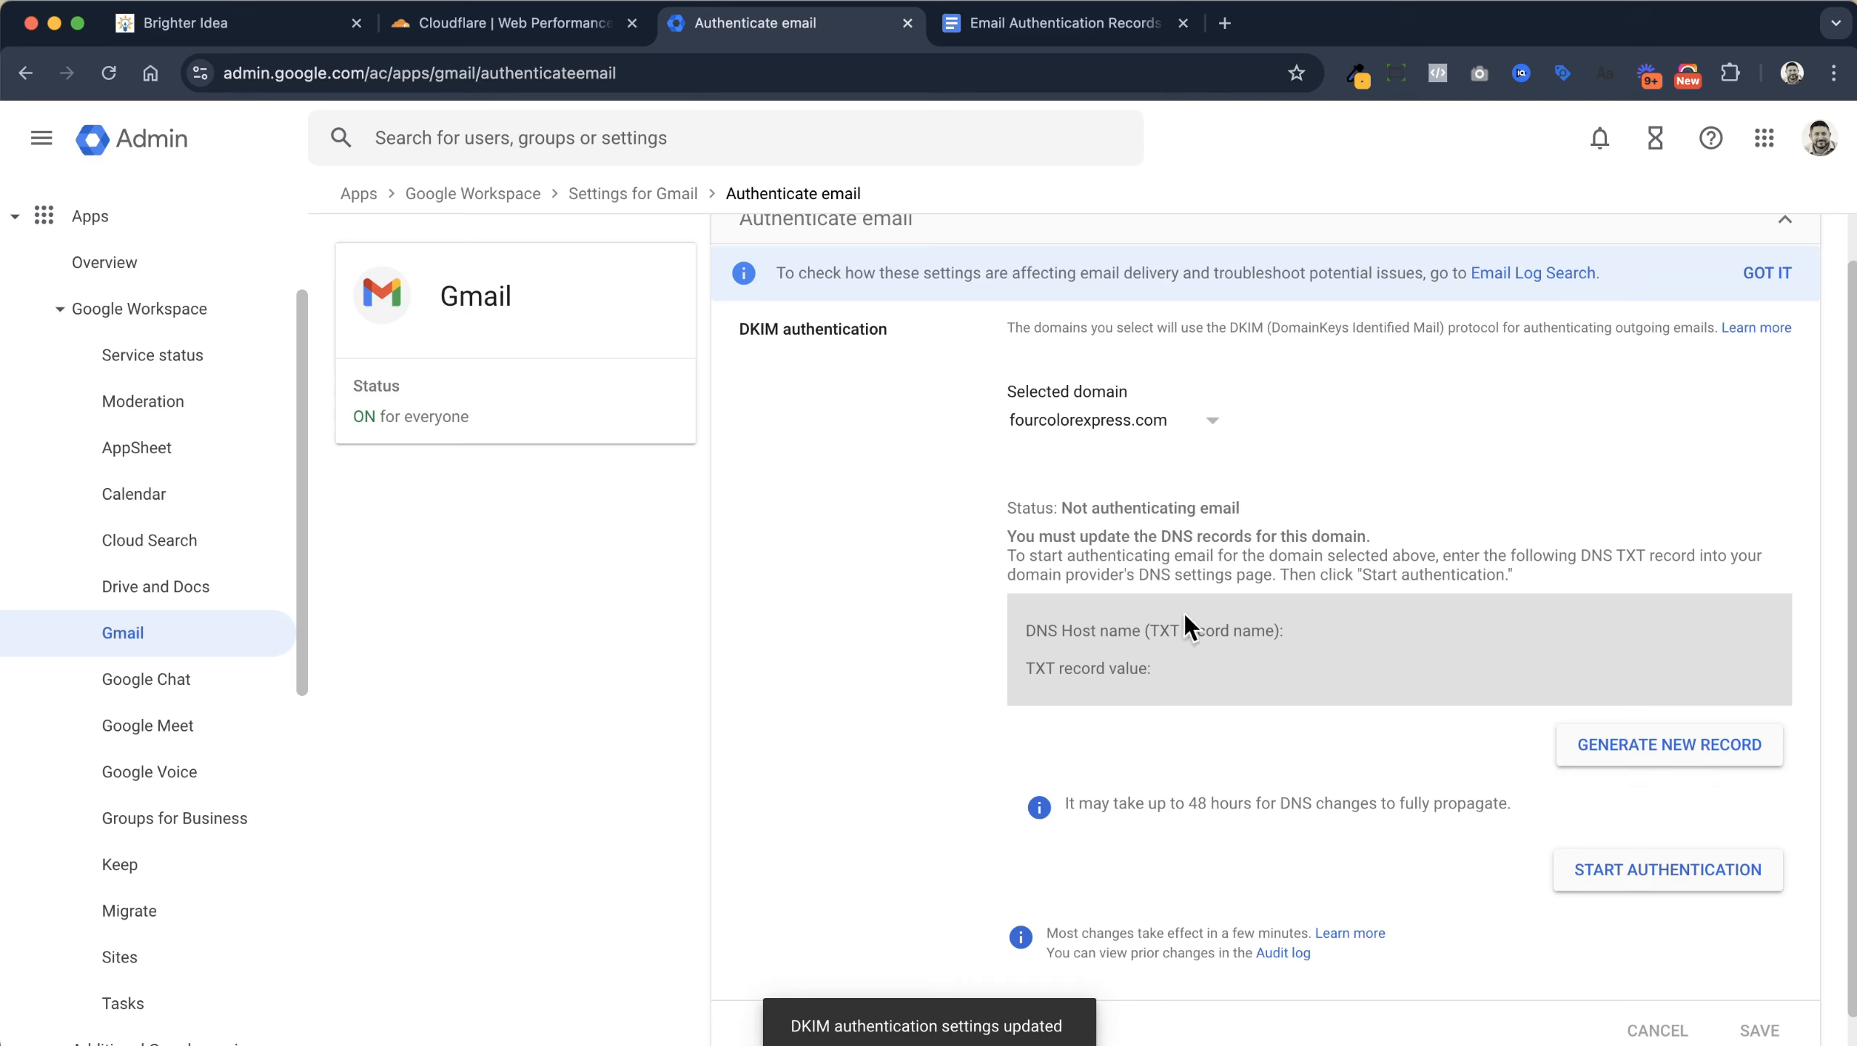
Generate a 2048-bit DKIM key and copy its host name google._domainkey
{"action": "left_click", "coordinate": [1695, 755]}
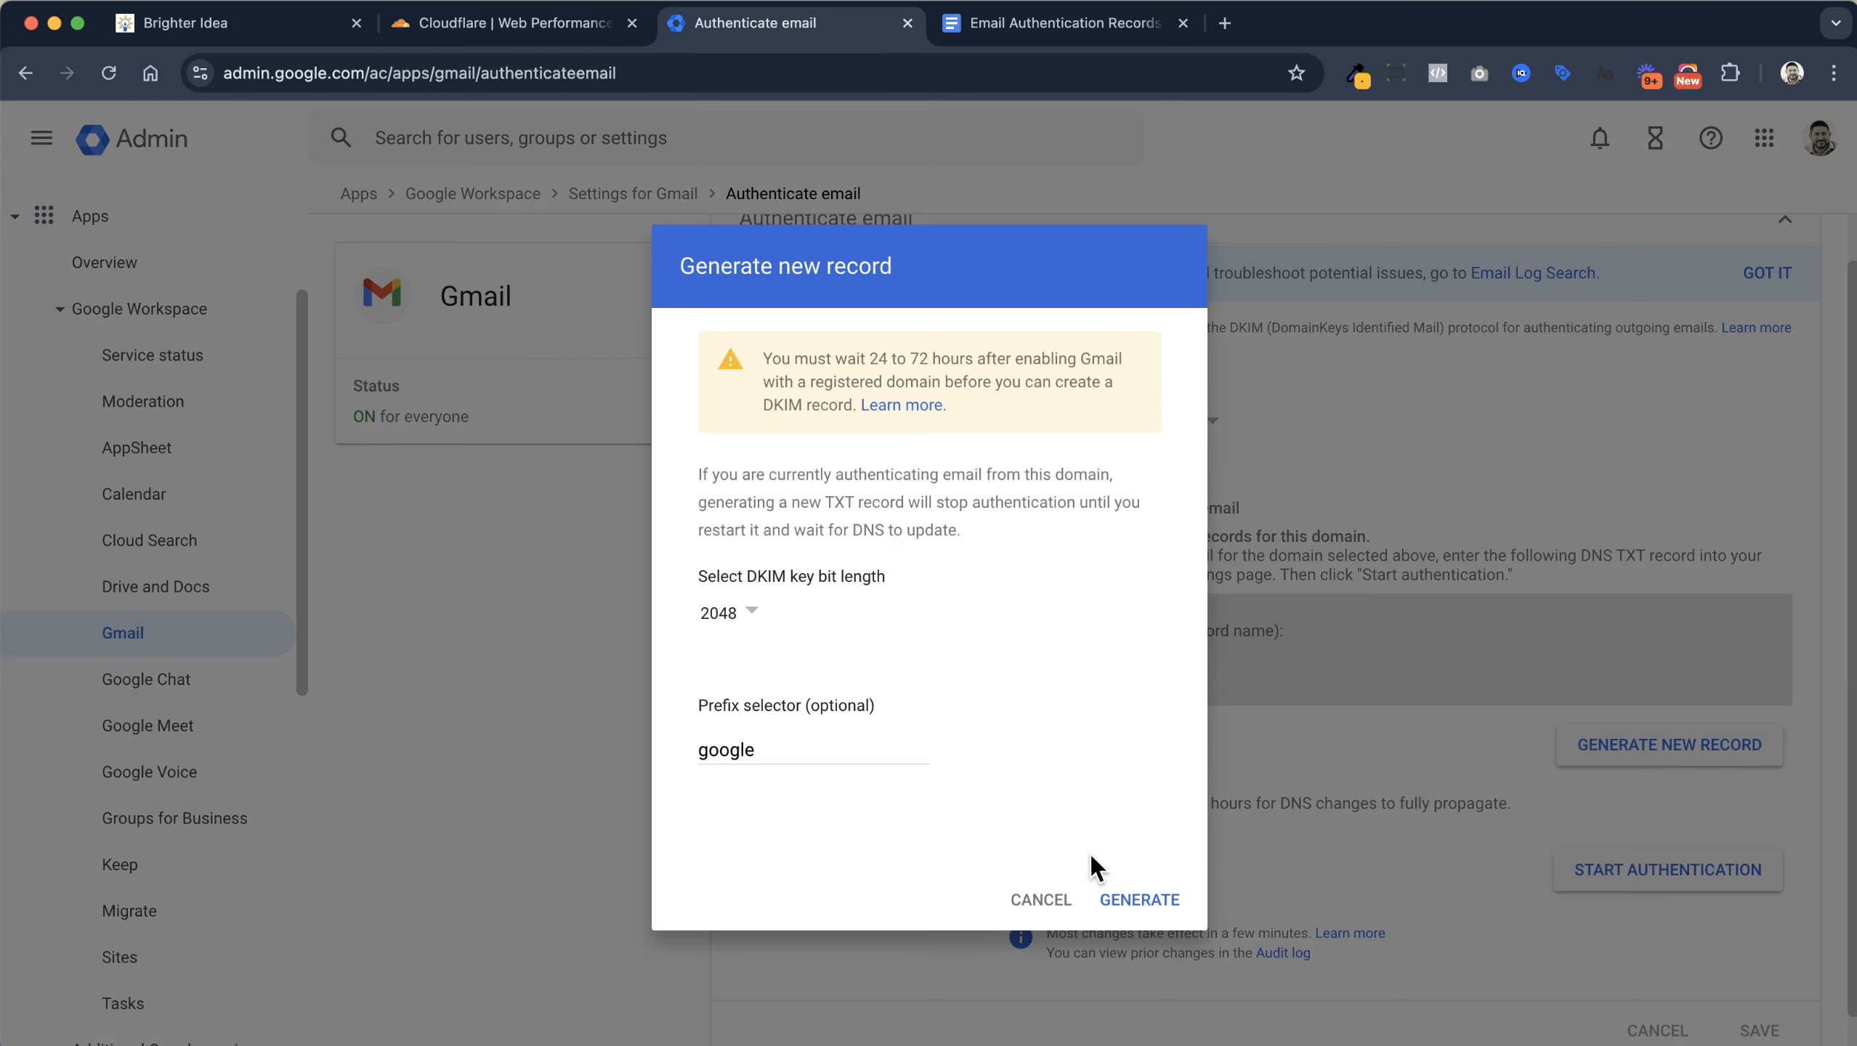
{"action": "left_click", "coordinate": [1139, 903]}
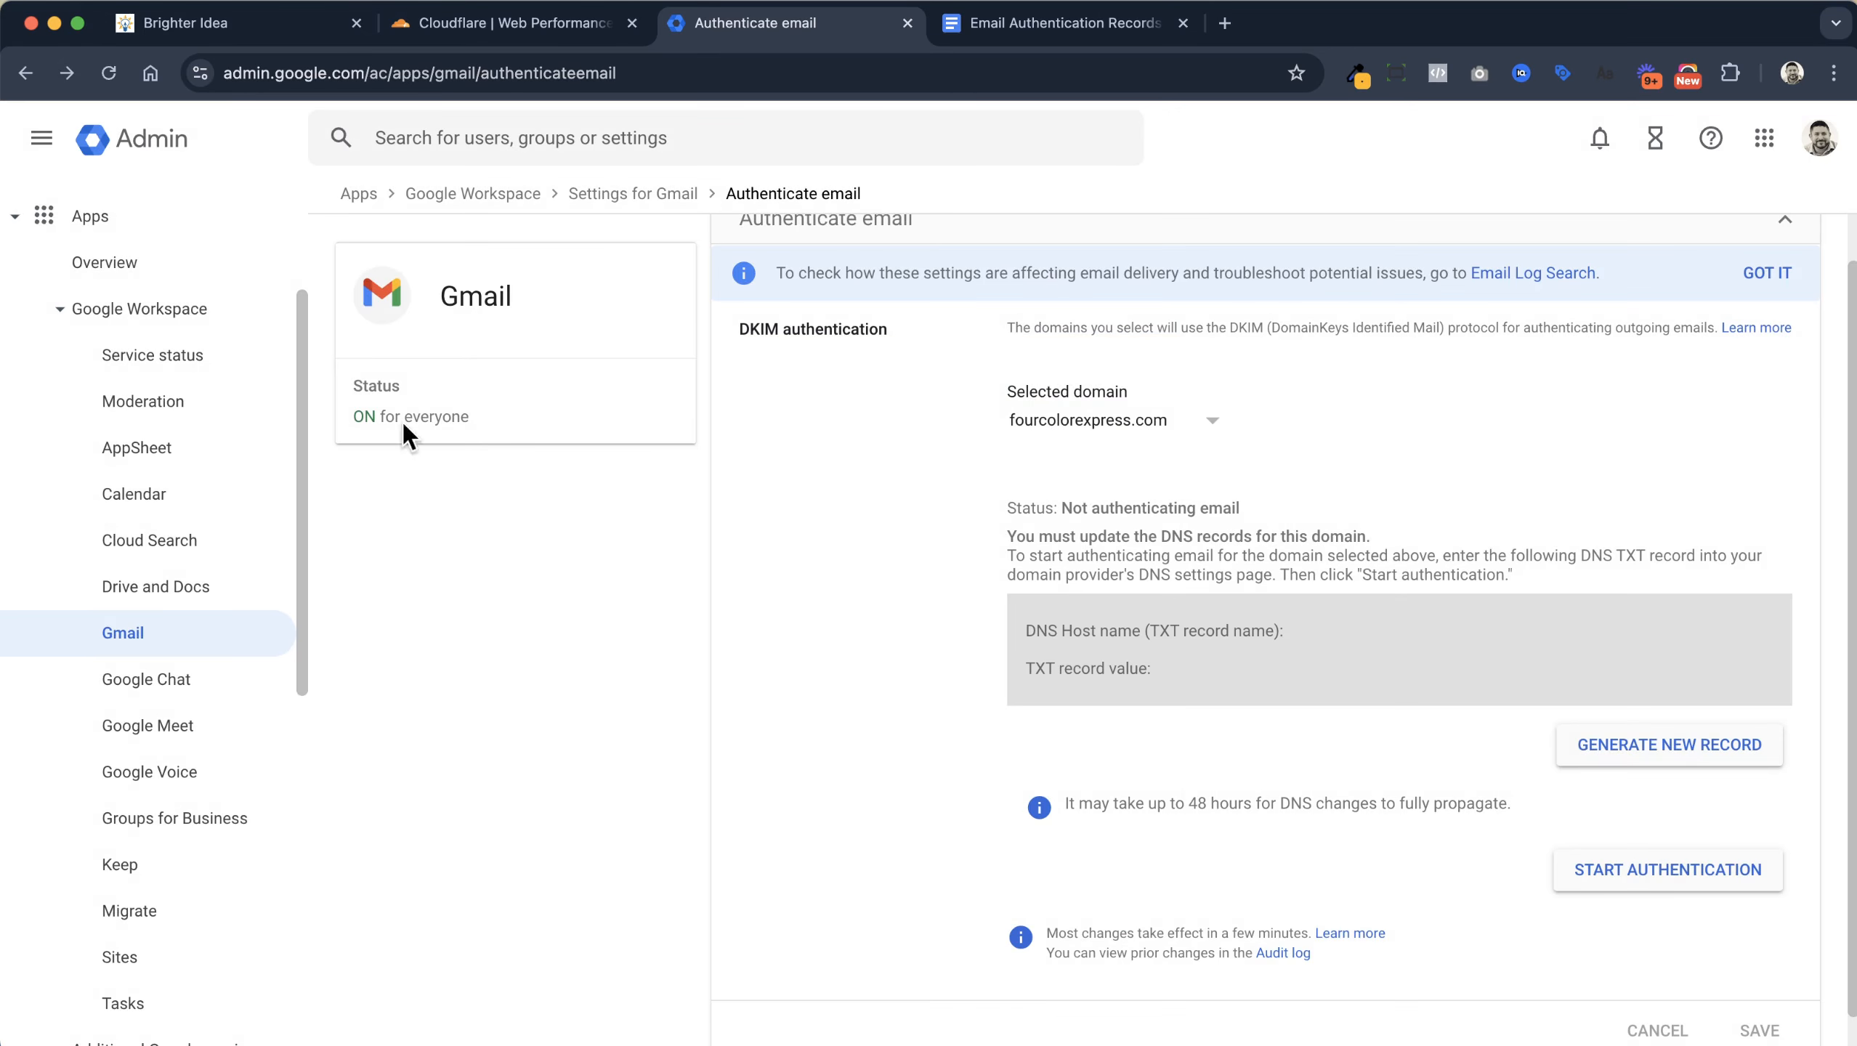
{"action": "left_click", "coordinate": [110, 72]}
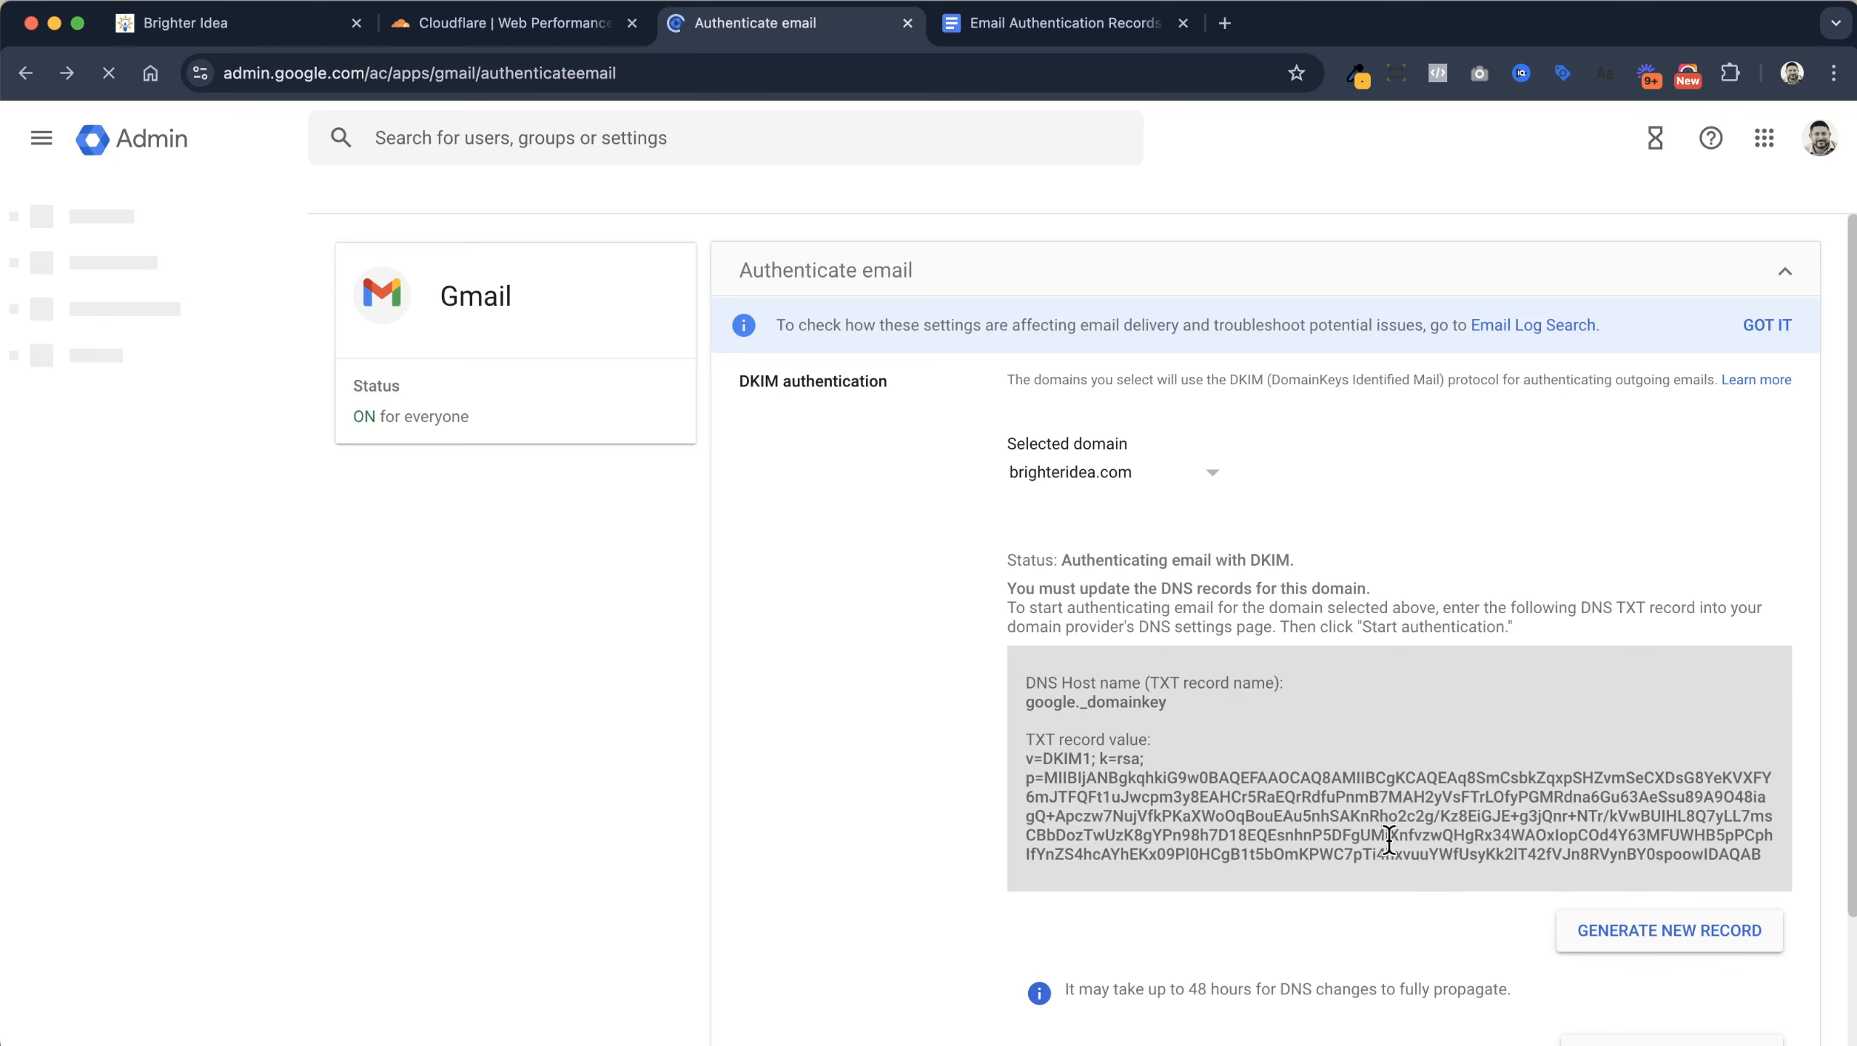
{"action": "left_click", "coordinate": [1172, 480]}
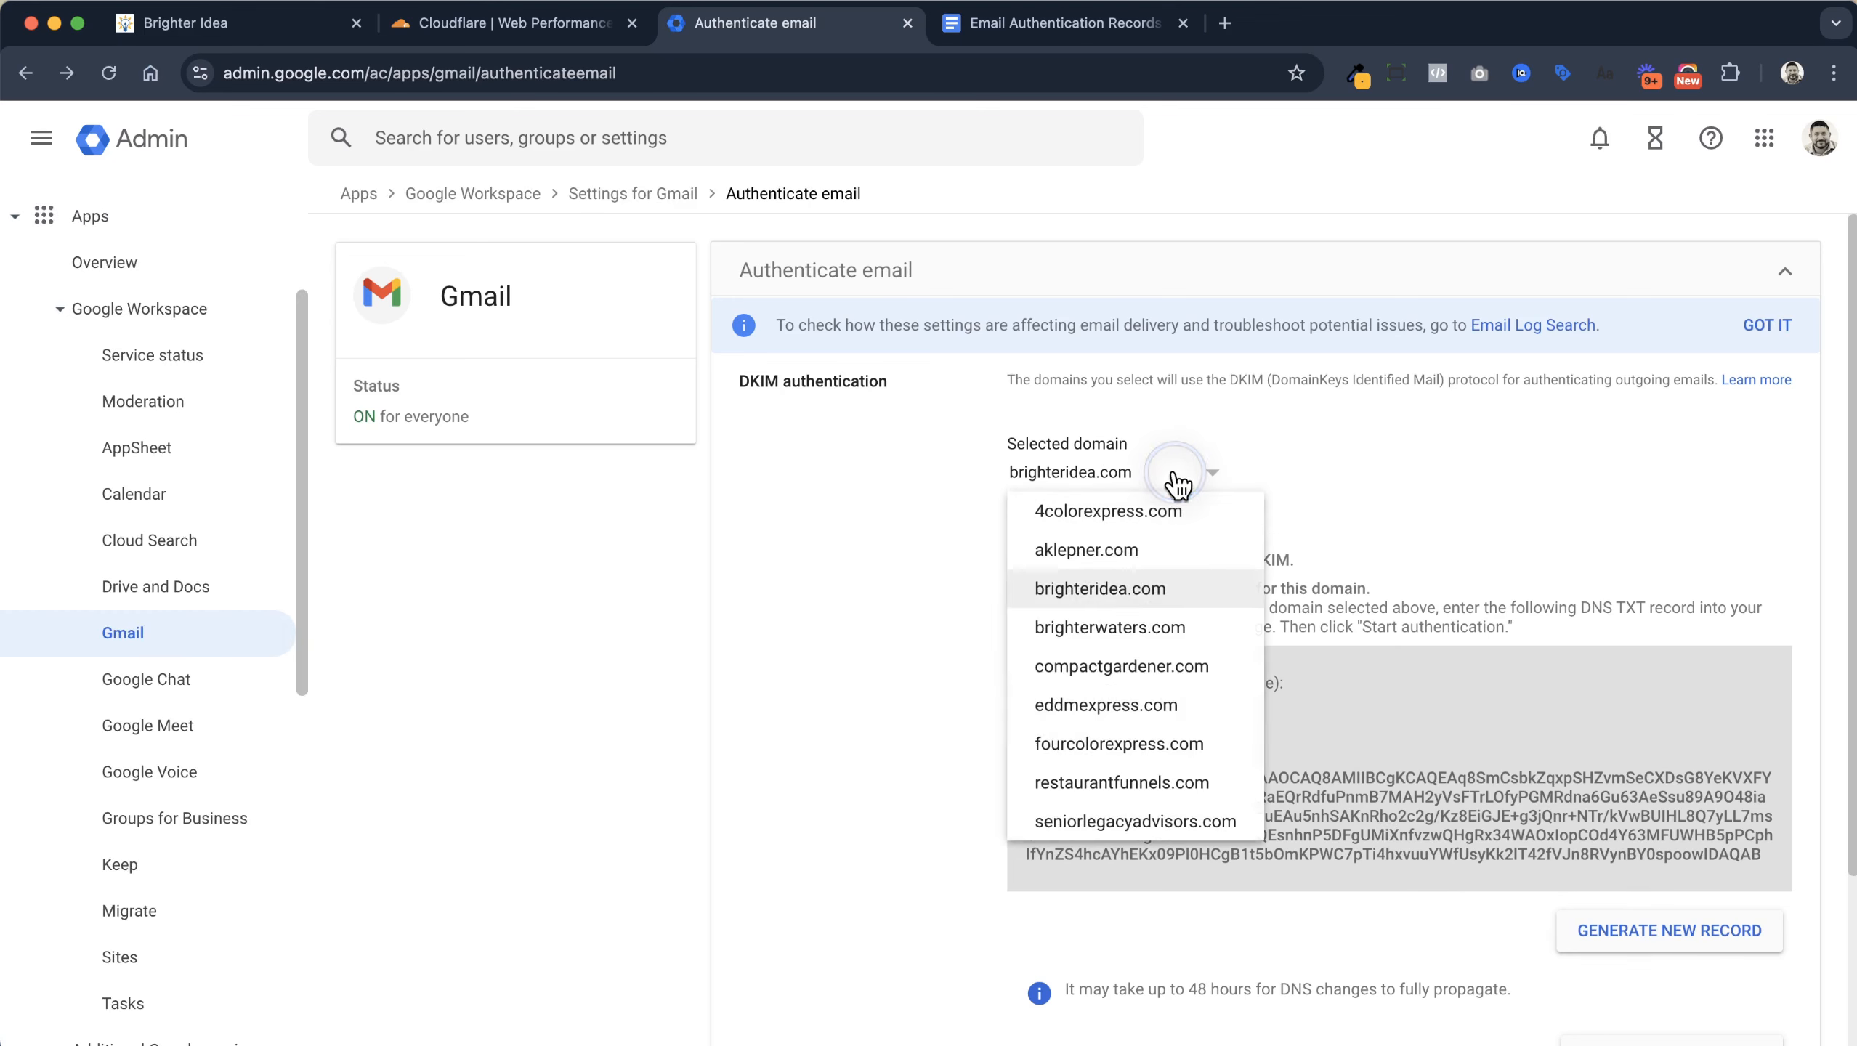
{"action": "left_click", "coordinate": [1128, 740]}
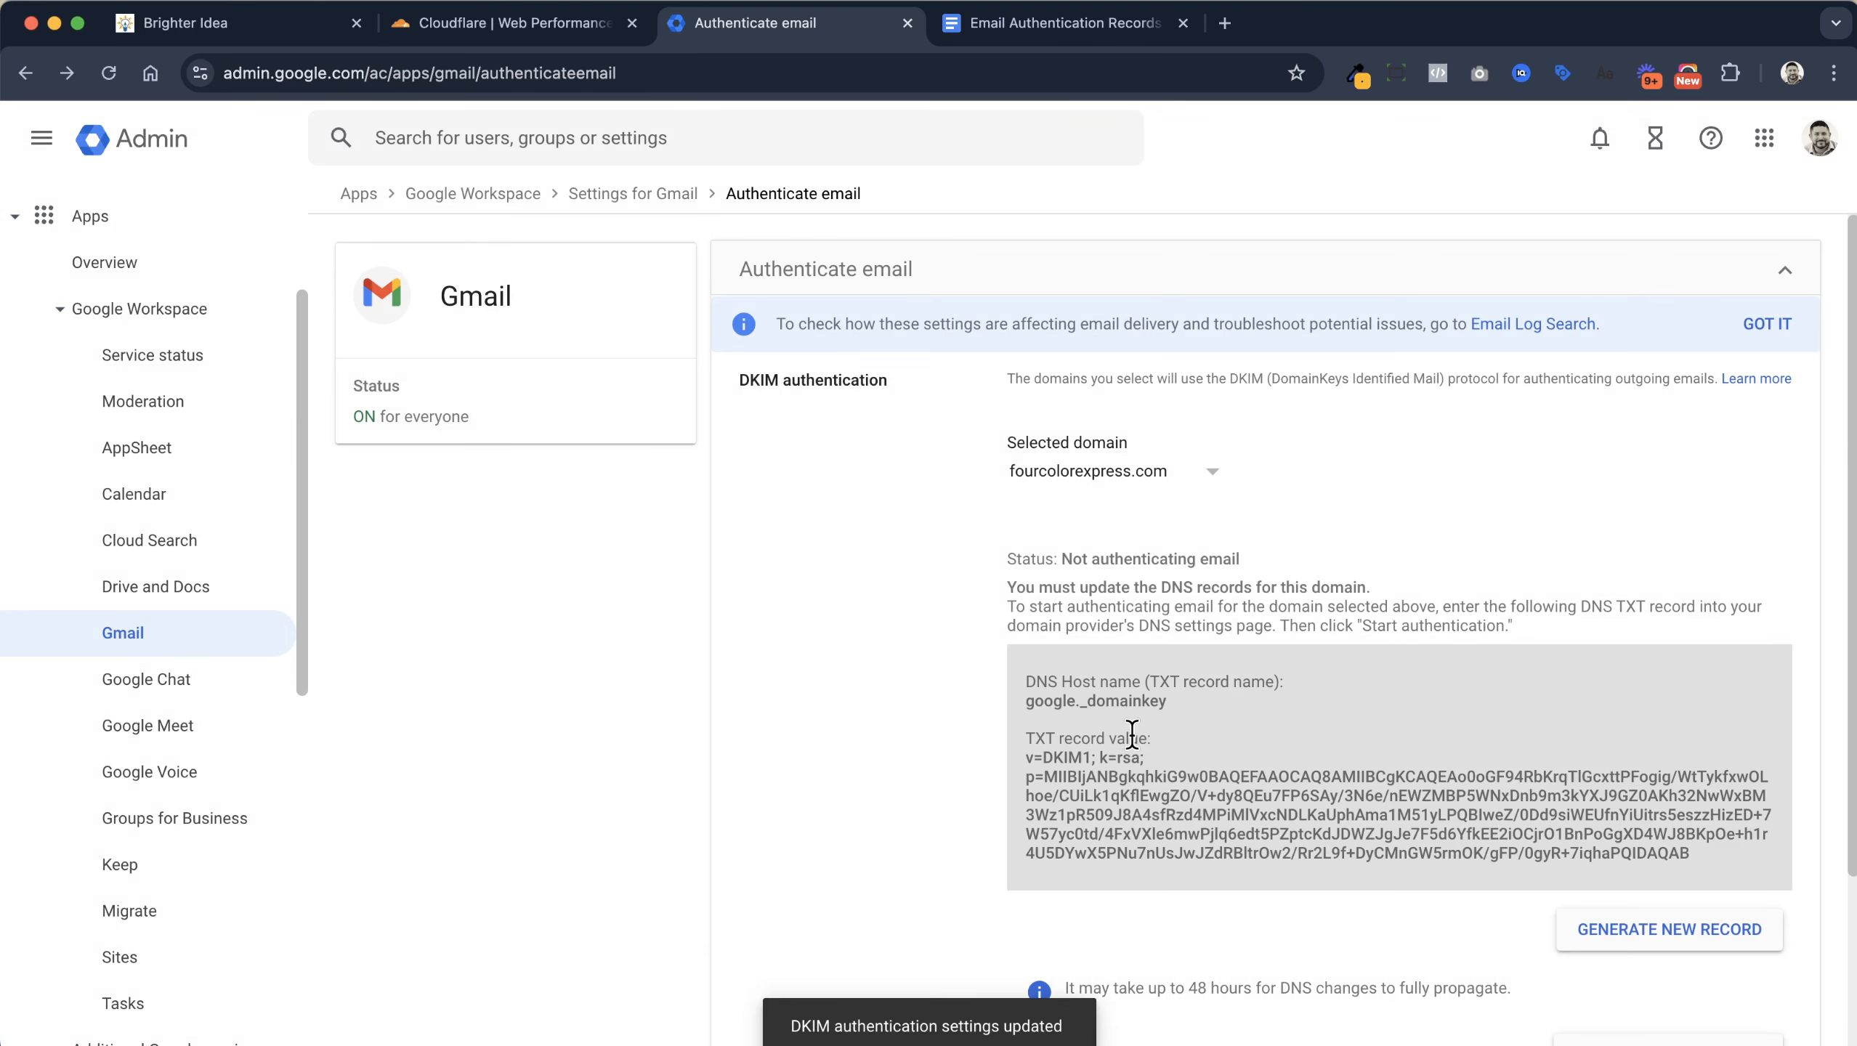
{"action": "left_click_drag", "start_coordinate": [1169, 702], "coordinate": [1025, 703]}
{"action": "key", "text": "super+c"}
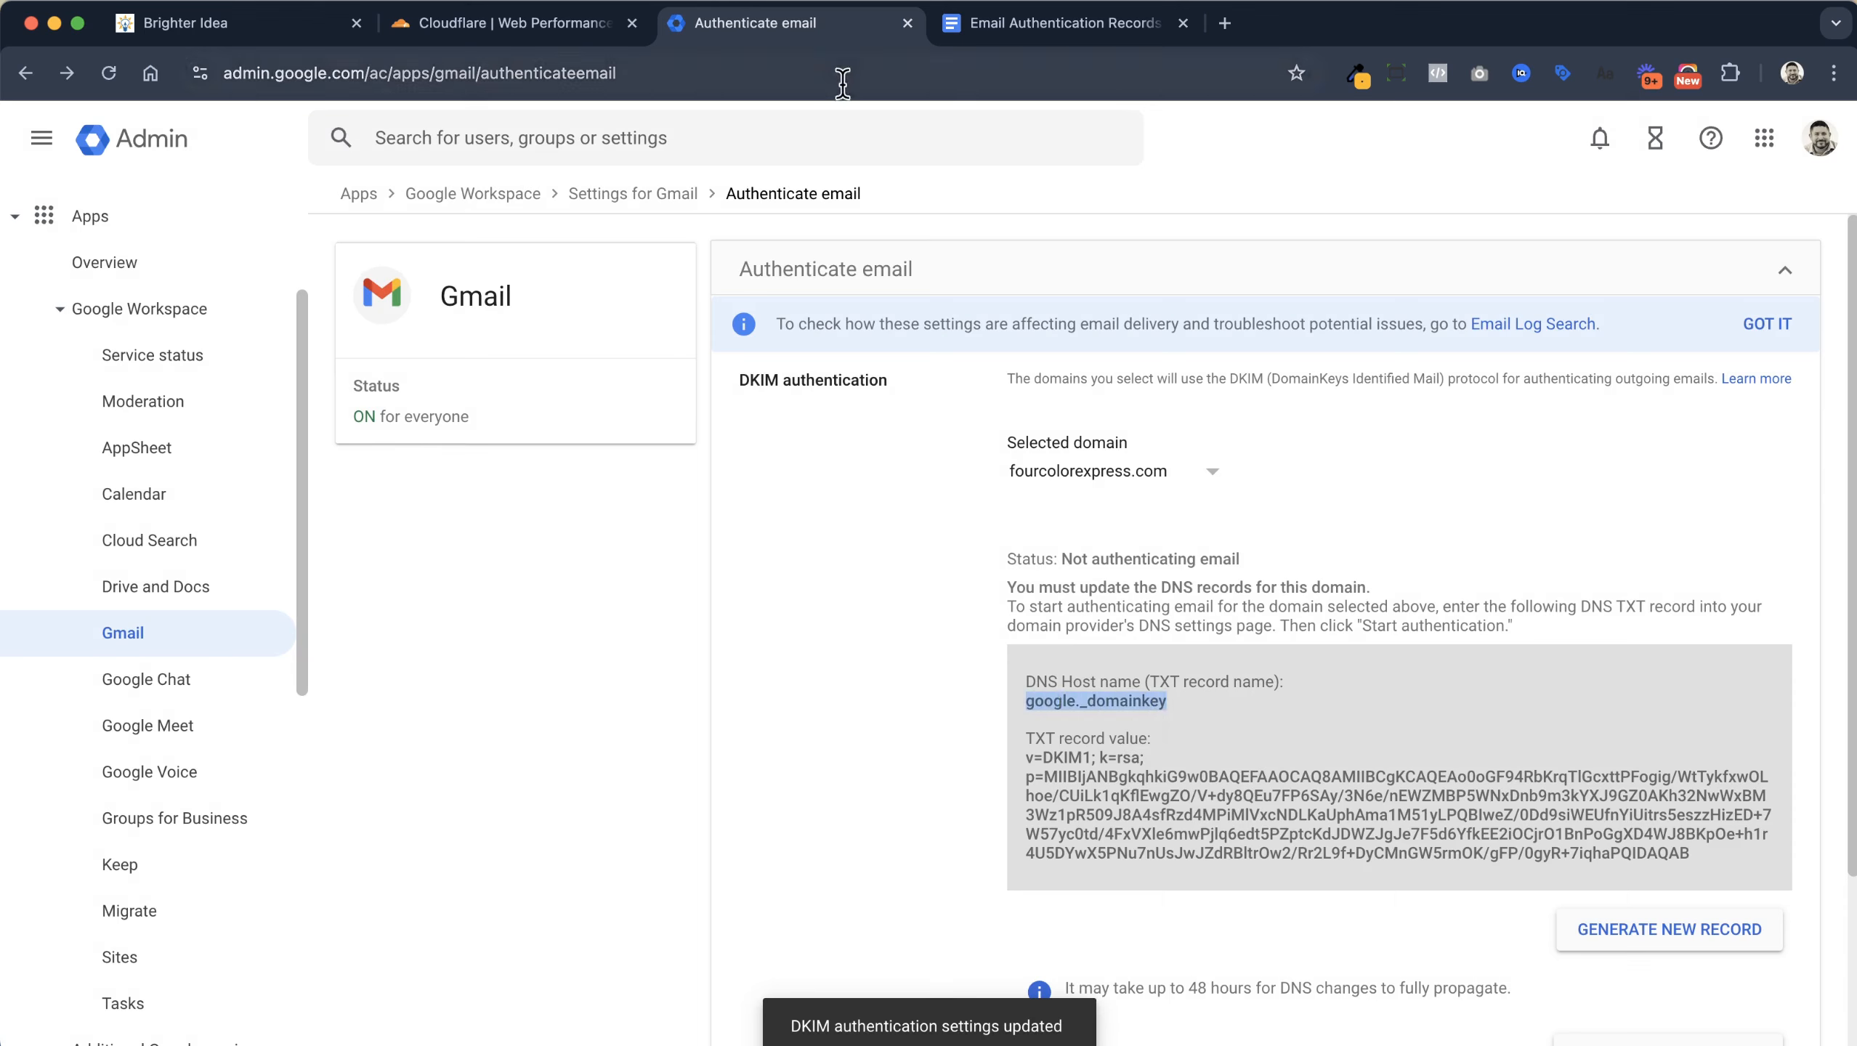
{"action": "left_click", "coordinate": [475, 27]}
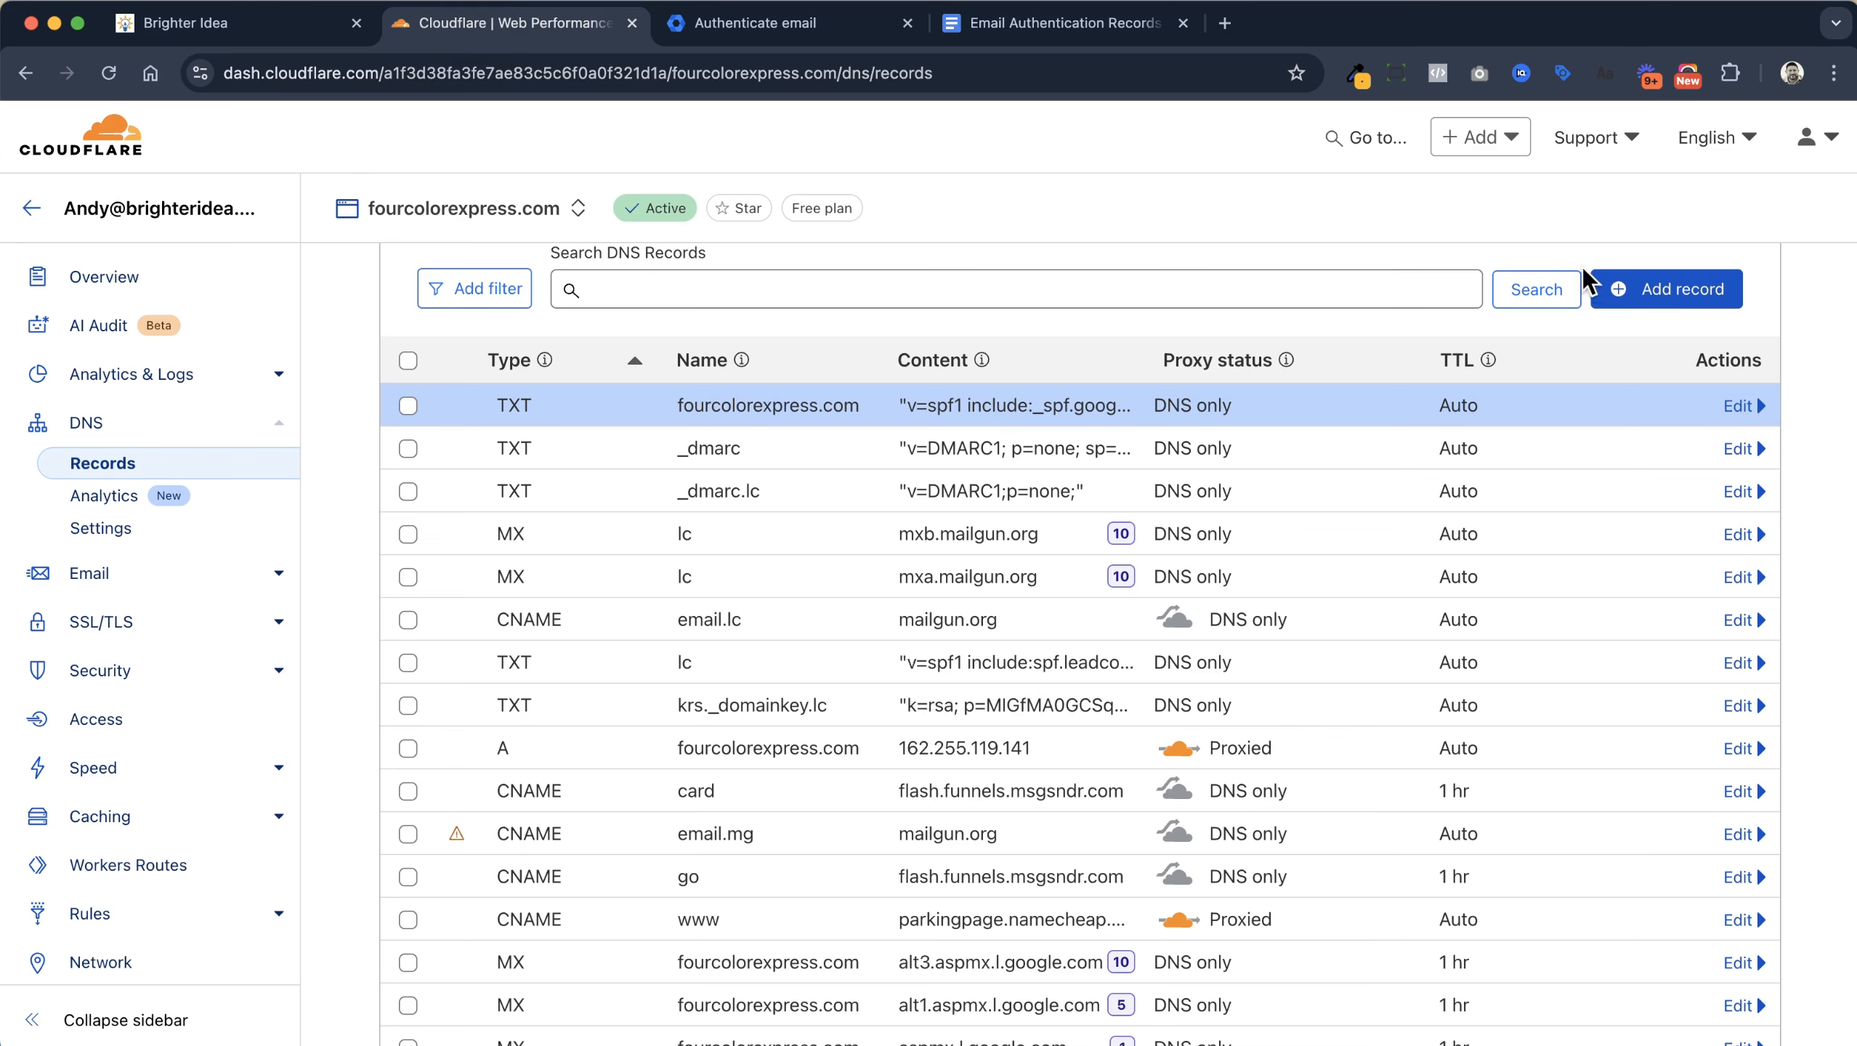
Start a new Cloudflare TXT record named google._domainkey
{"action": "left_click", "coordinate": [1638, 292]}
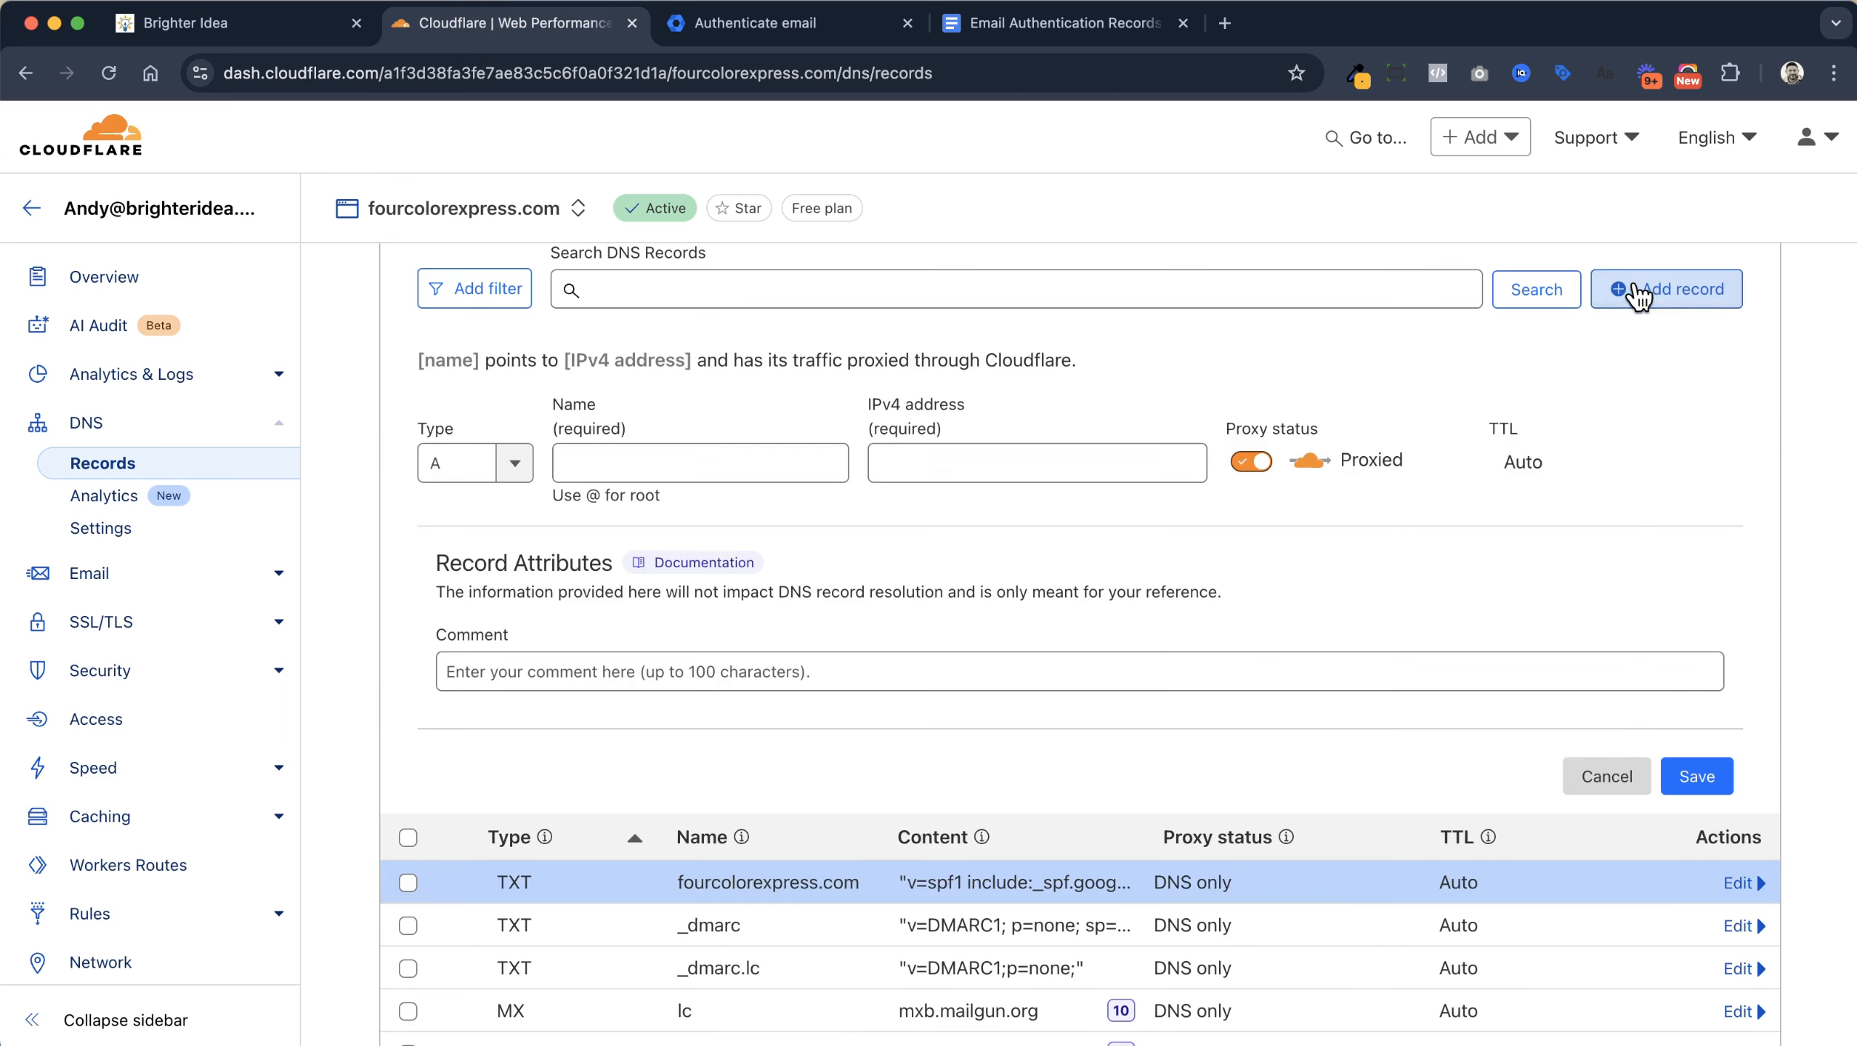
{"action": "left_click", "coordinate": [515, 463]}
{"action": "scroll", "coordinate": [498, 590], "scroll_direction": "down", "scroll_amount": 2}
{"action": "scroll", "coordinate": [498, 590], "scroll_direction": "down", "scroll_amount": 7}
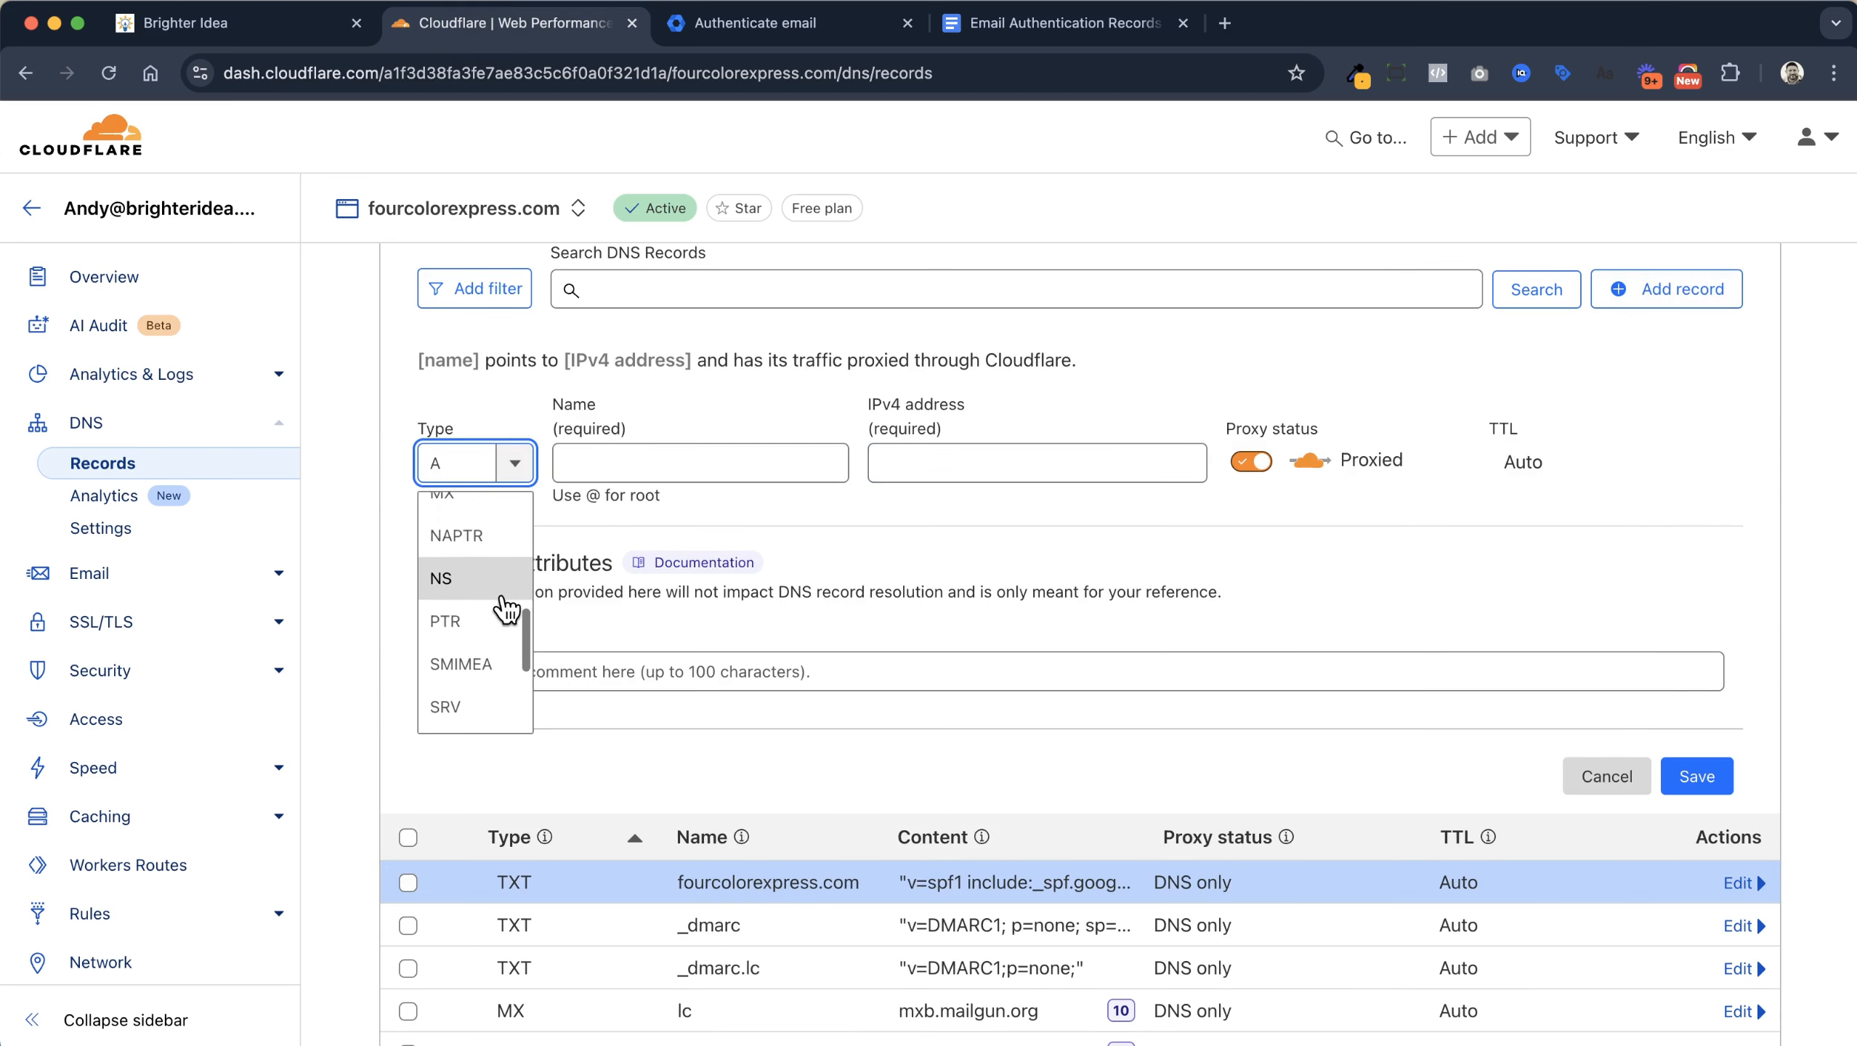
{"action": "left_click", "coordinate": [489, 669]}
{"action": "left_click", "coordinate": [744, 461]}
{"action": "key", "text": "super+v"}
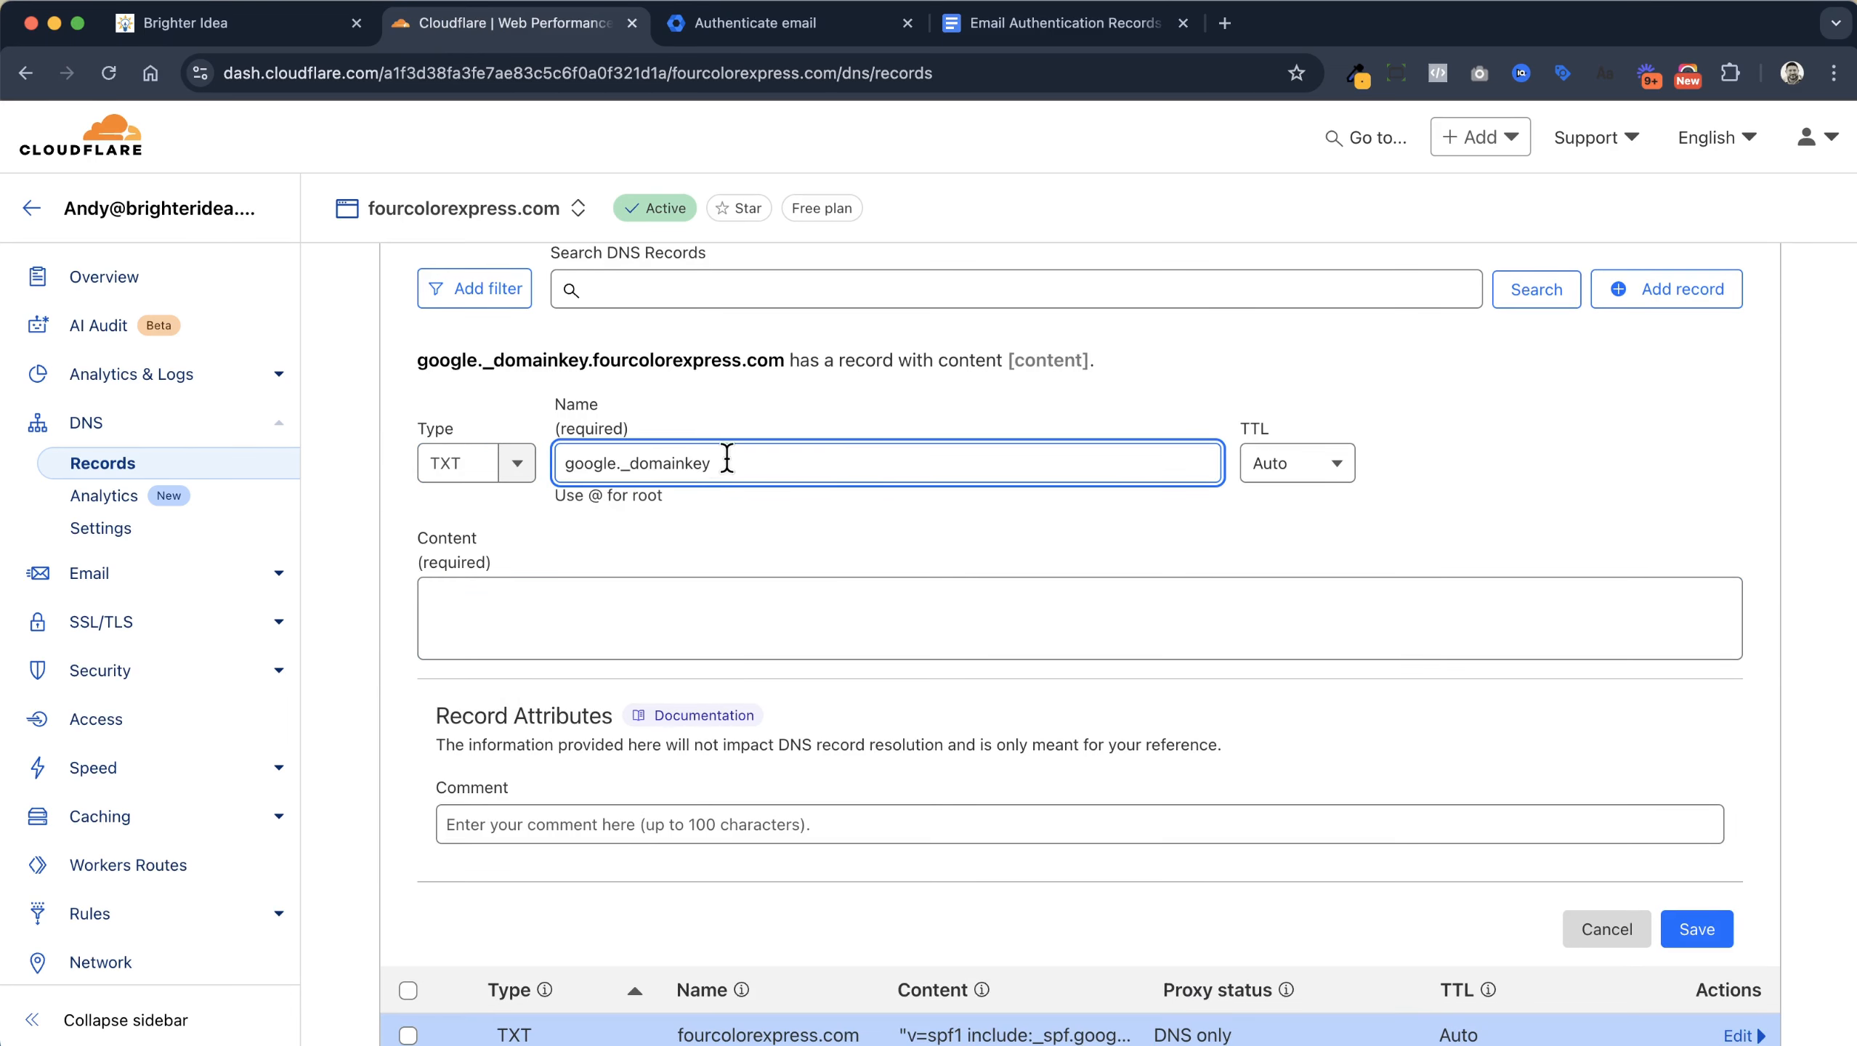
Fill the record content with the v=DKIM1 key copied from Admin and save it
{"action": "left_click", "coordinate": [1061, 23]}
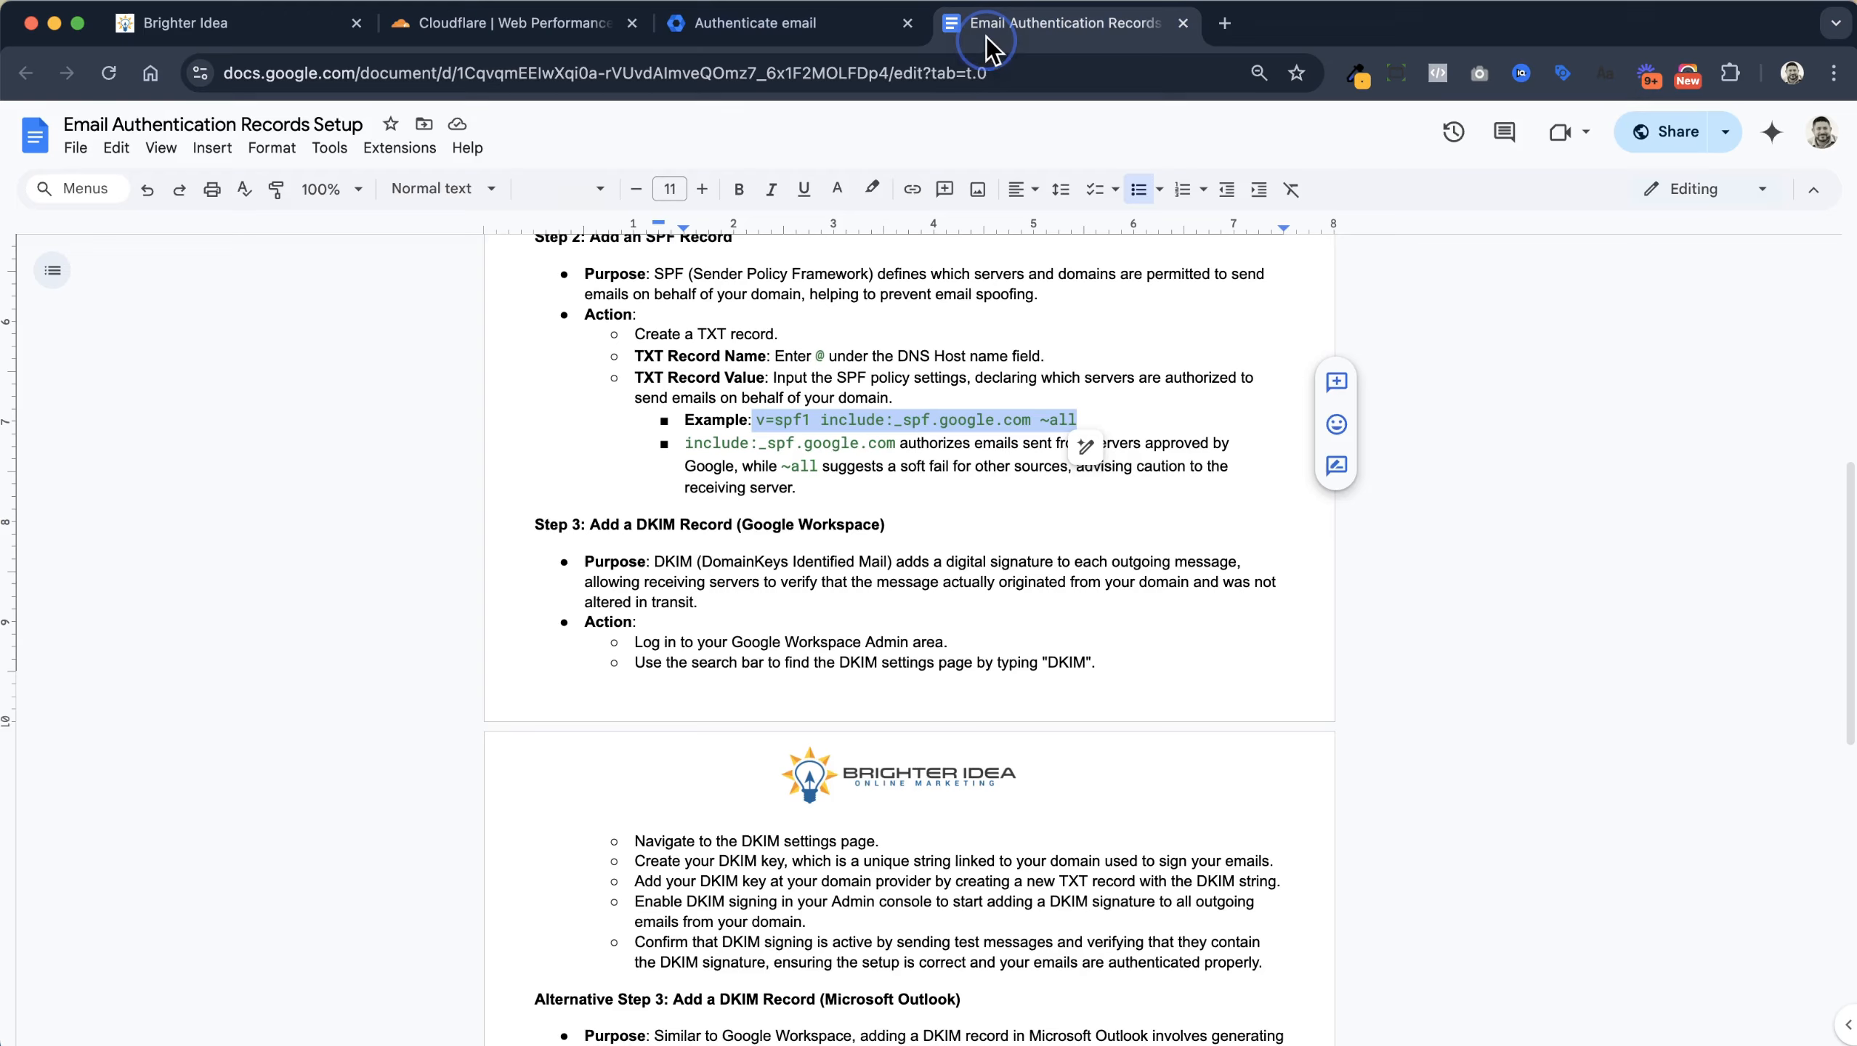
{"action": "left_click", "coordinate": [754, 23]}
{"action": "left_click_drag", "start_coordinate": [1708, 865], "coordinate": [1021, 766]}
{"action": "key", "text": "super+c"}
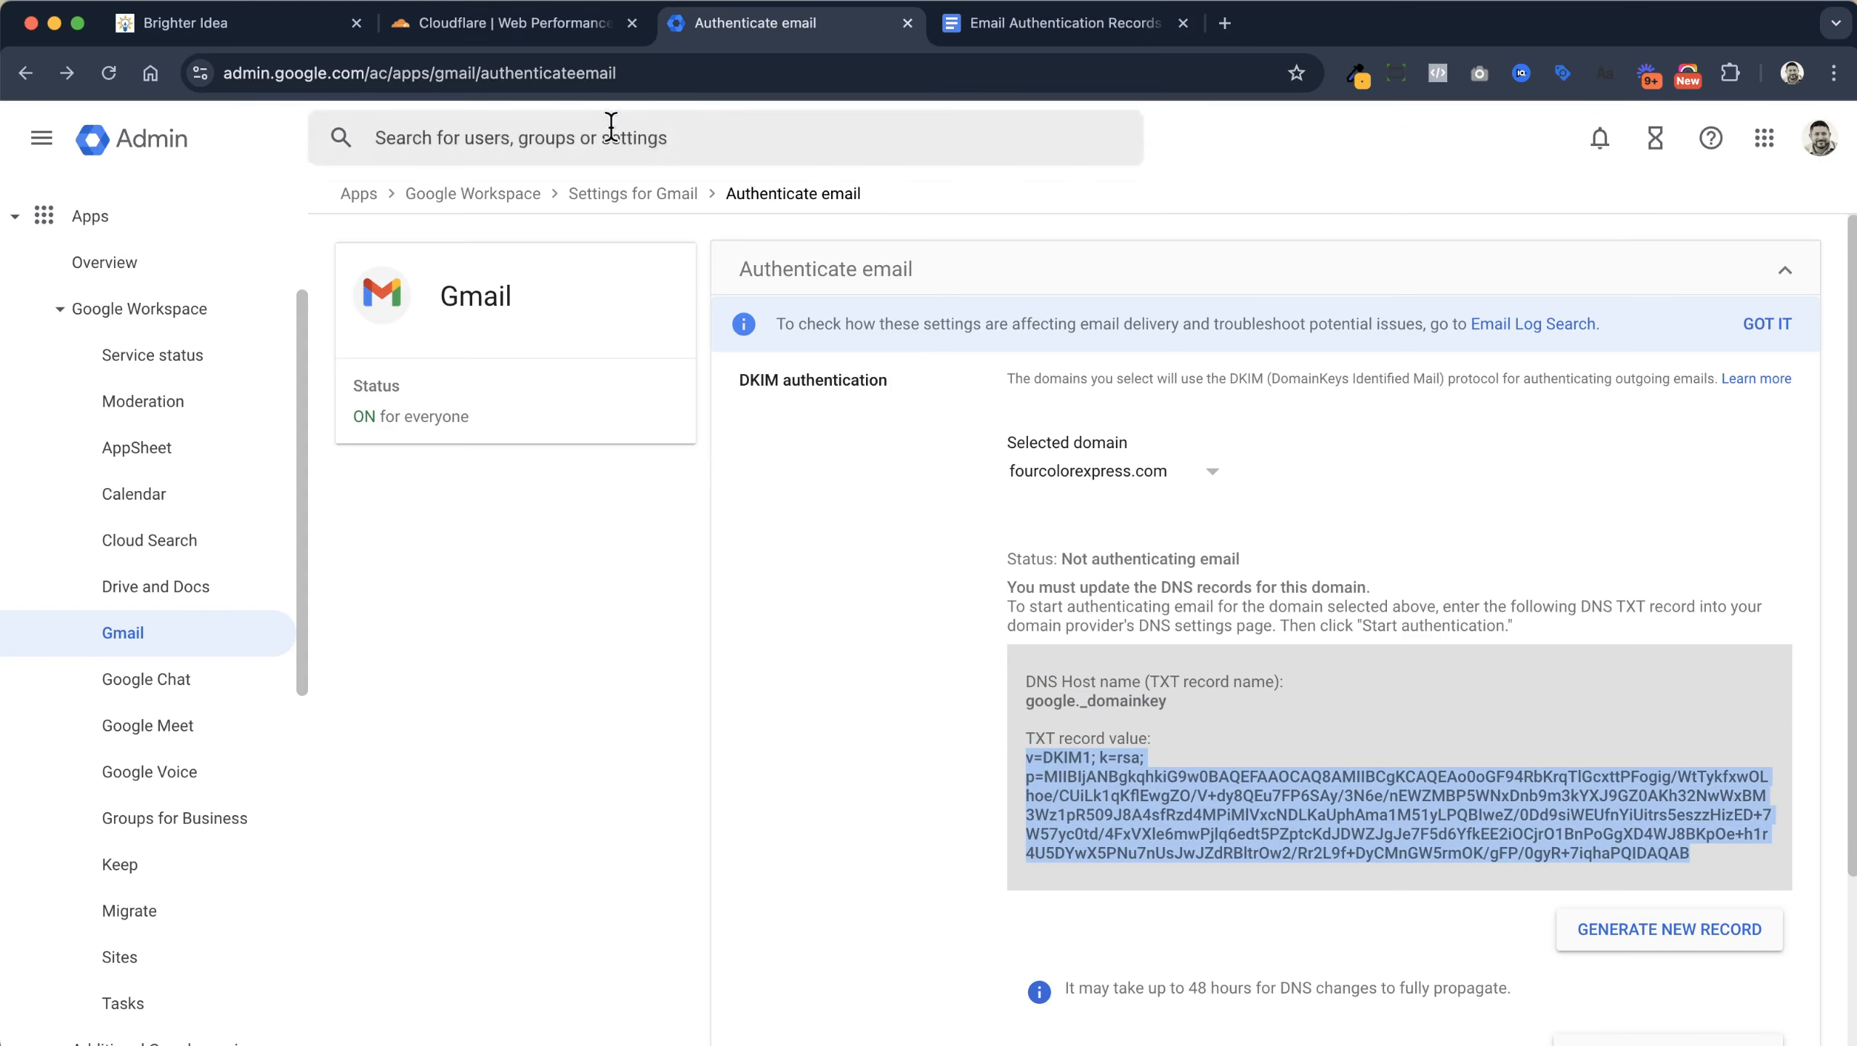
{"action": "left_click", "coordinate": [531, 23]}
{"action": "left_click", "coordinate": [767, 606]}
{"action": "key", "text": "super+v"}
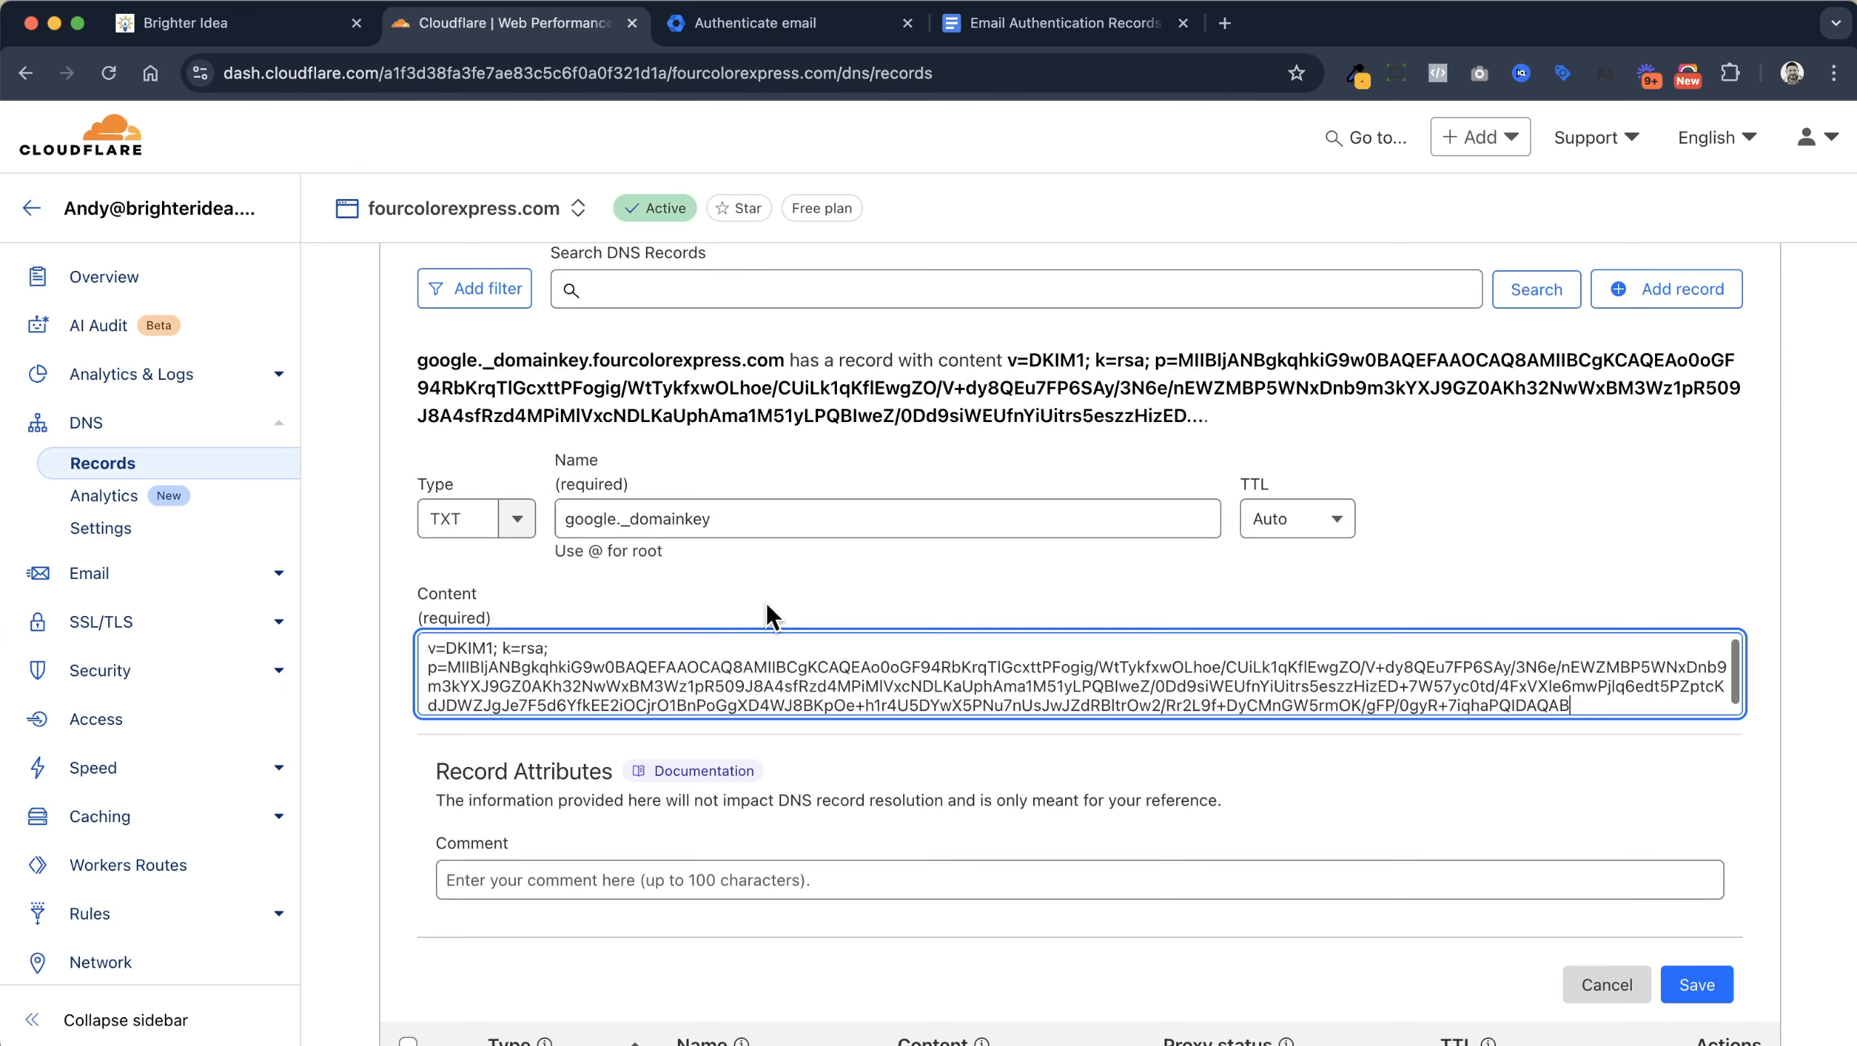
{"action": "scroll", "coordinate": [1318, 744], "scroll_direction": "down", "scroll_amount": 4}
{"action": "left_click", "coordinate": [1717, 652]}
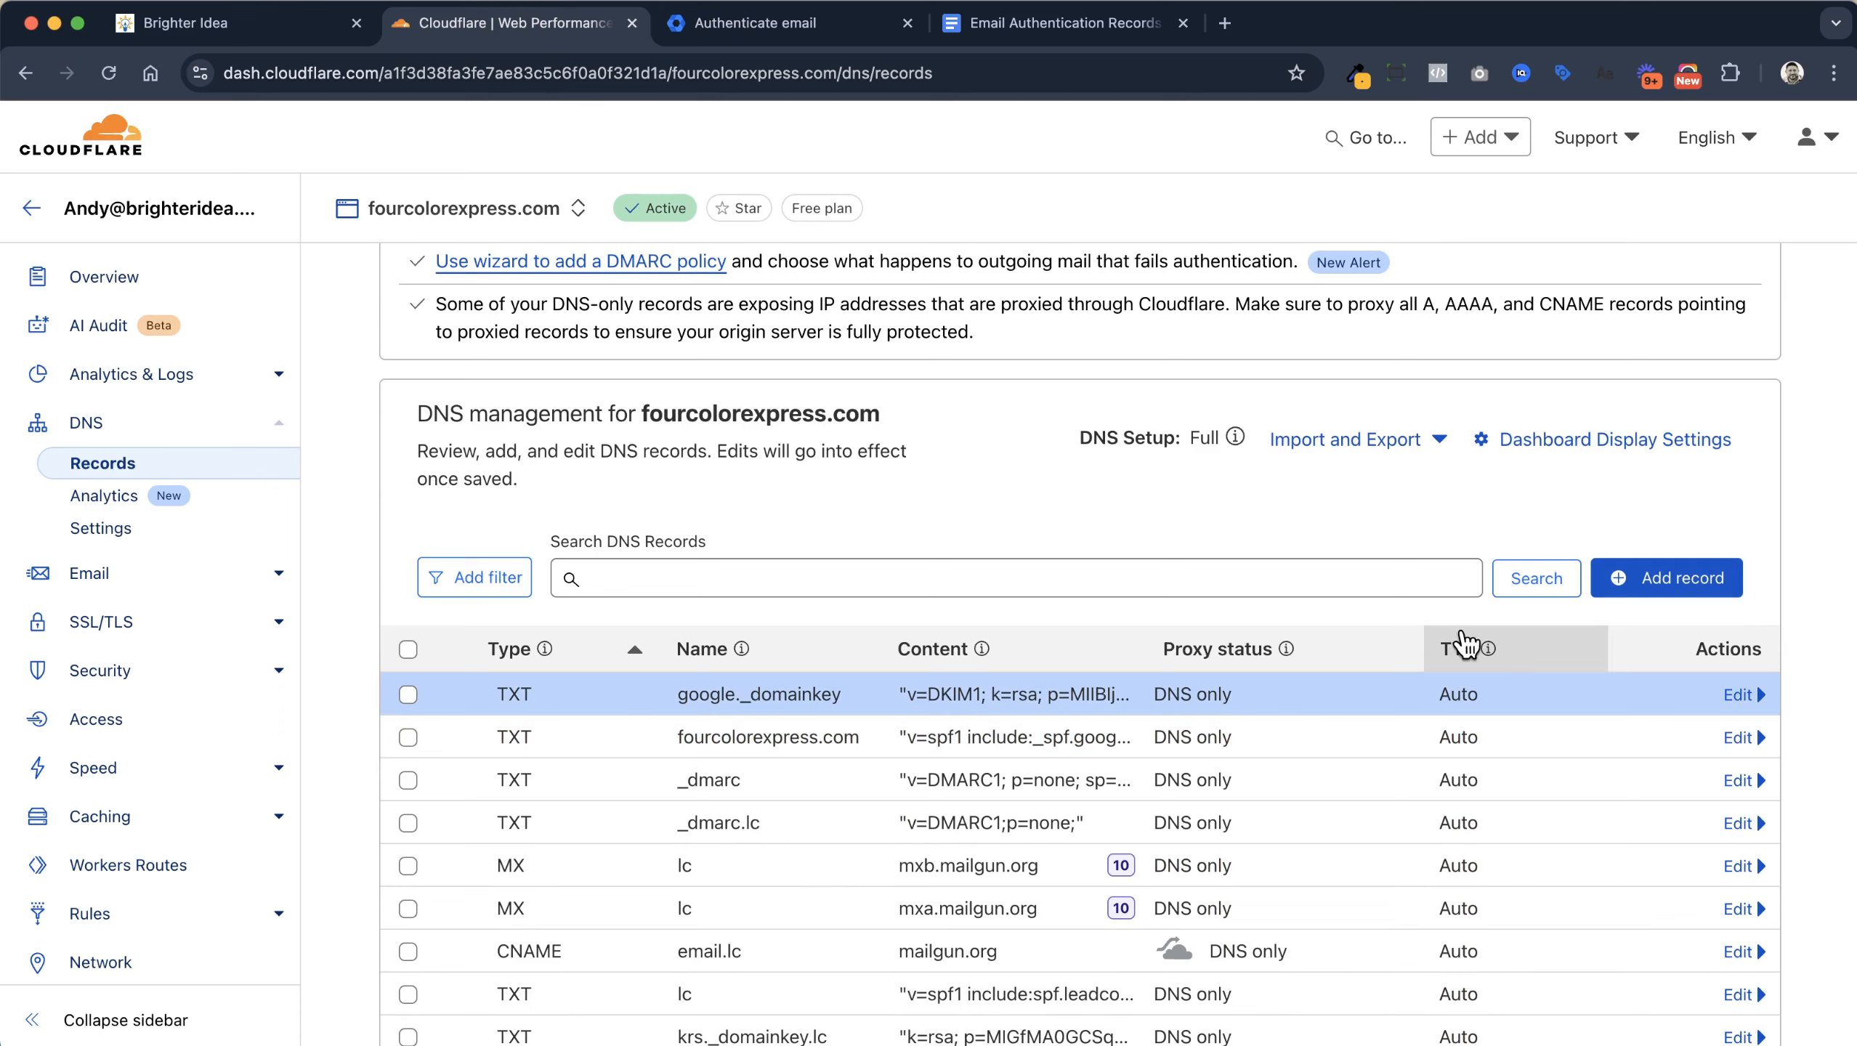
{"action": "left_click", "coordinate": [786, 42]}
Start DKIM authentication for fourcolorexpress.com in the Admin console
{"action": "scroll", "coordinate": [1693, 723], "scroll_direction": "down", "scroll_amount": 4}
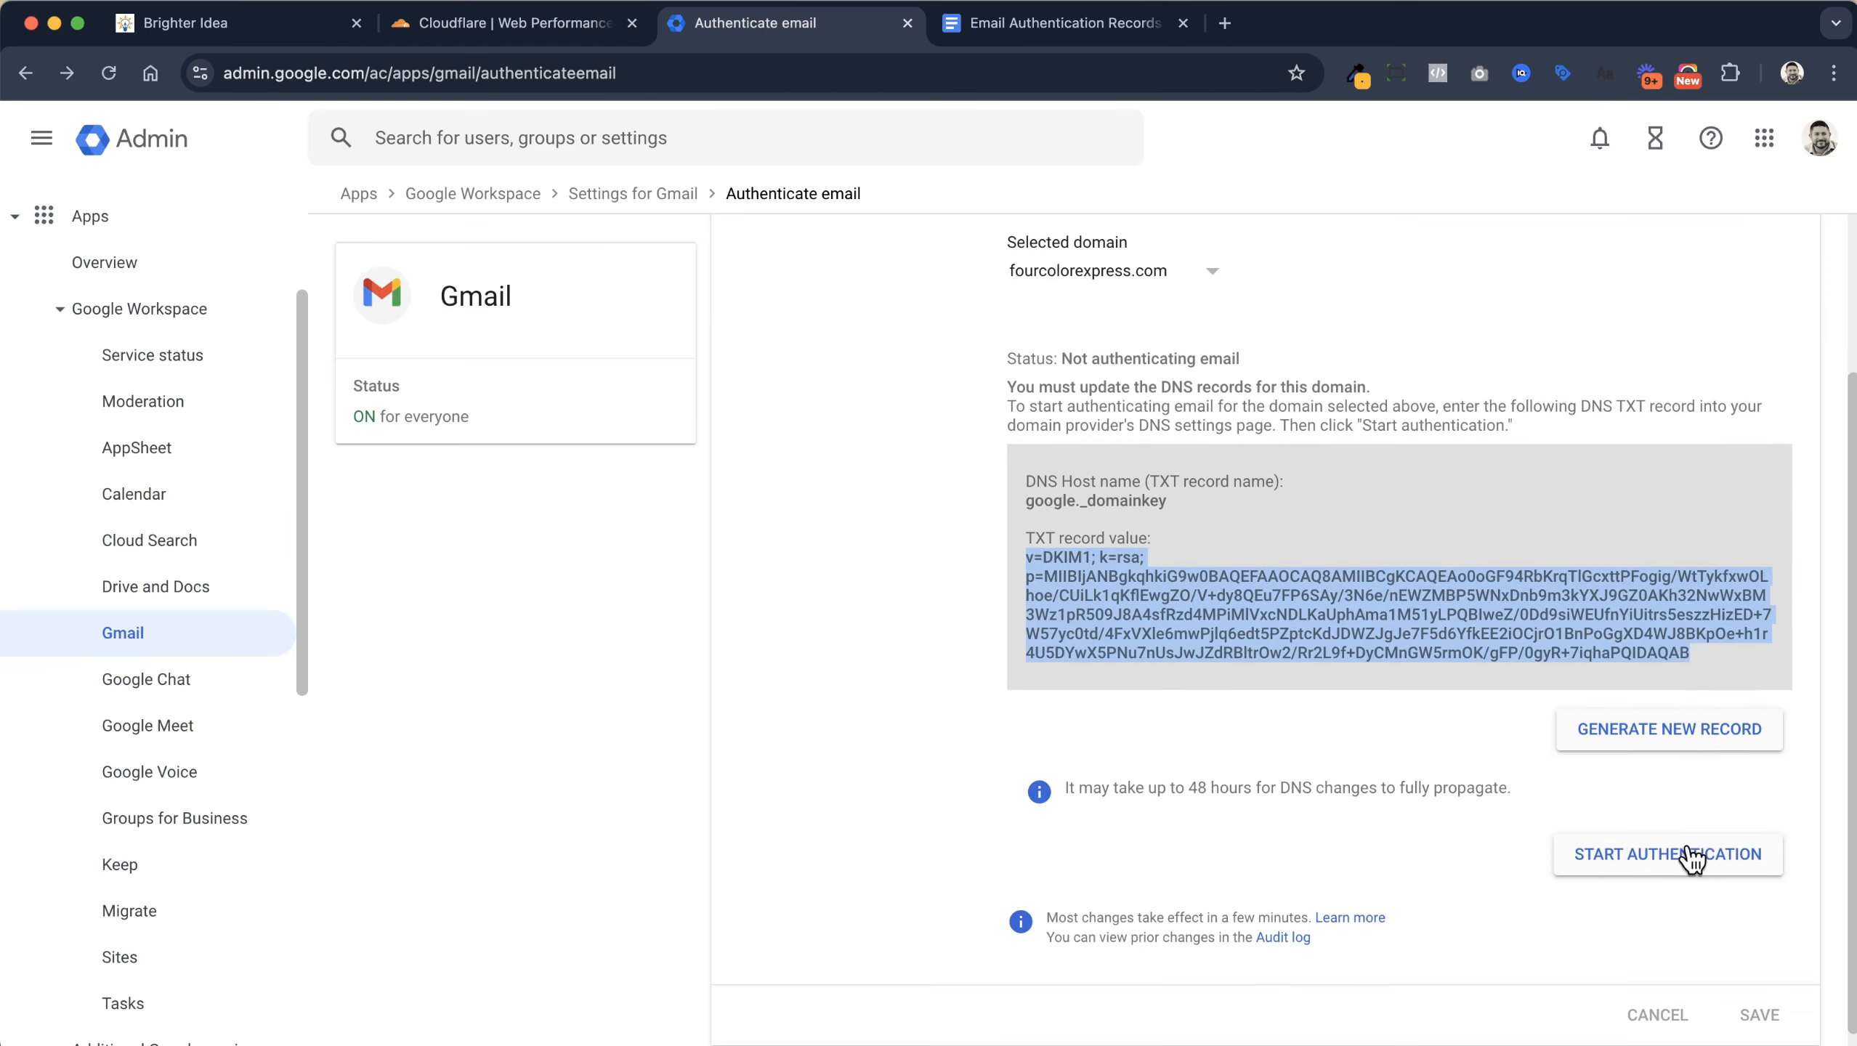
{"action": "left_click", "coordinate": [1688, 858]}
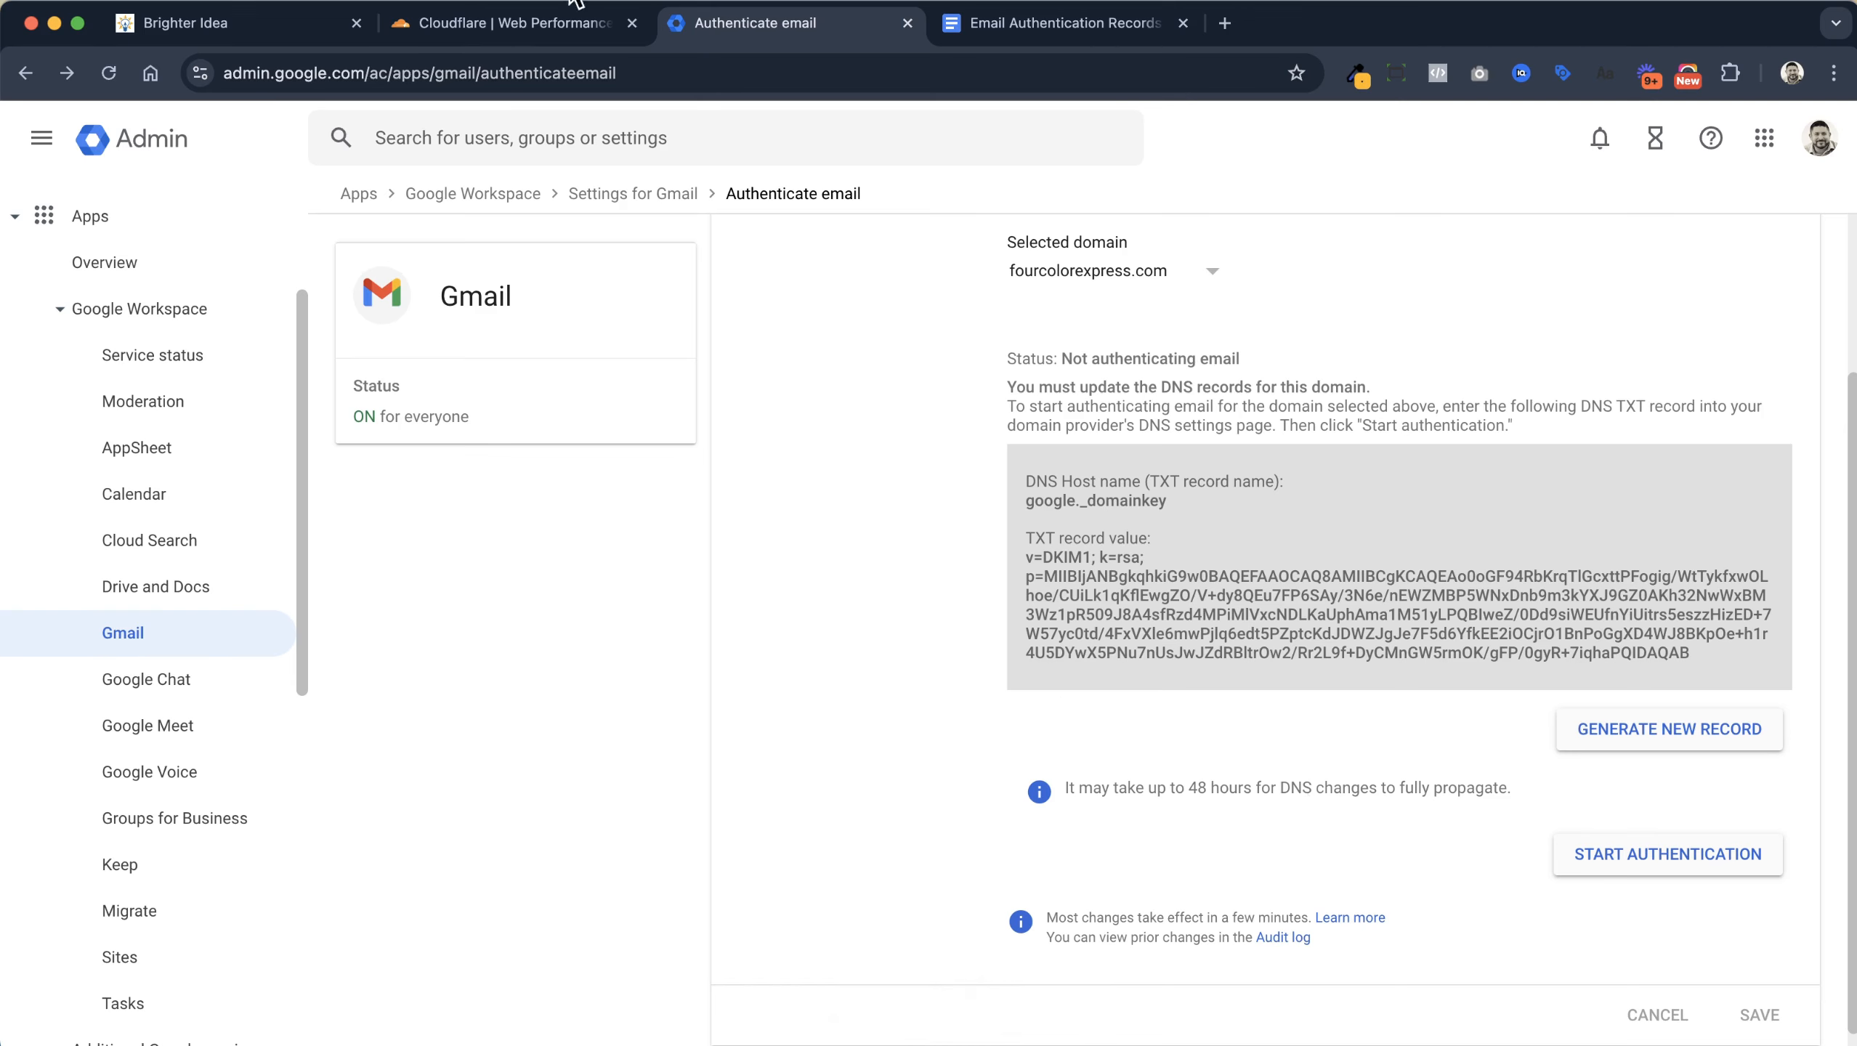
{"action": "left_click", "coordinate": [527, 23]}
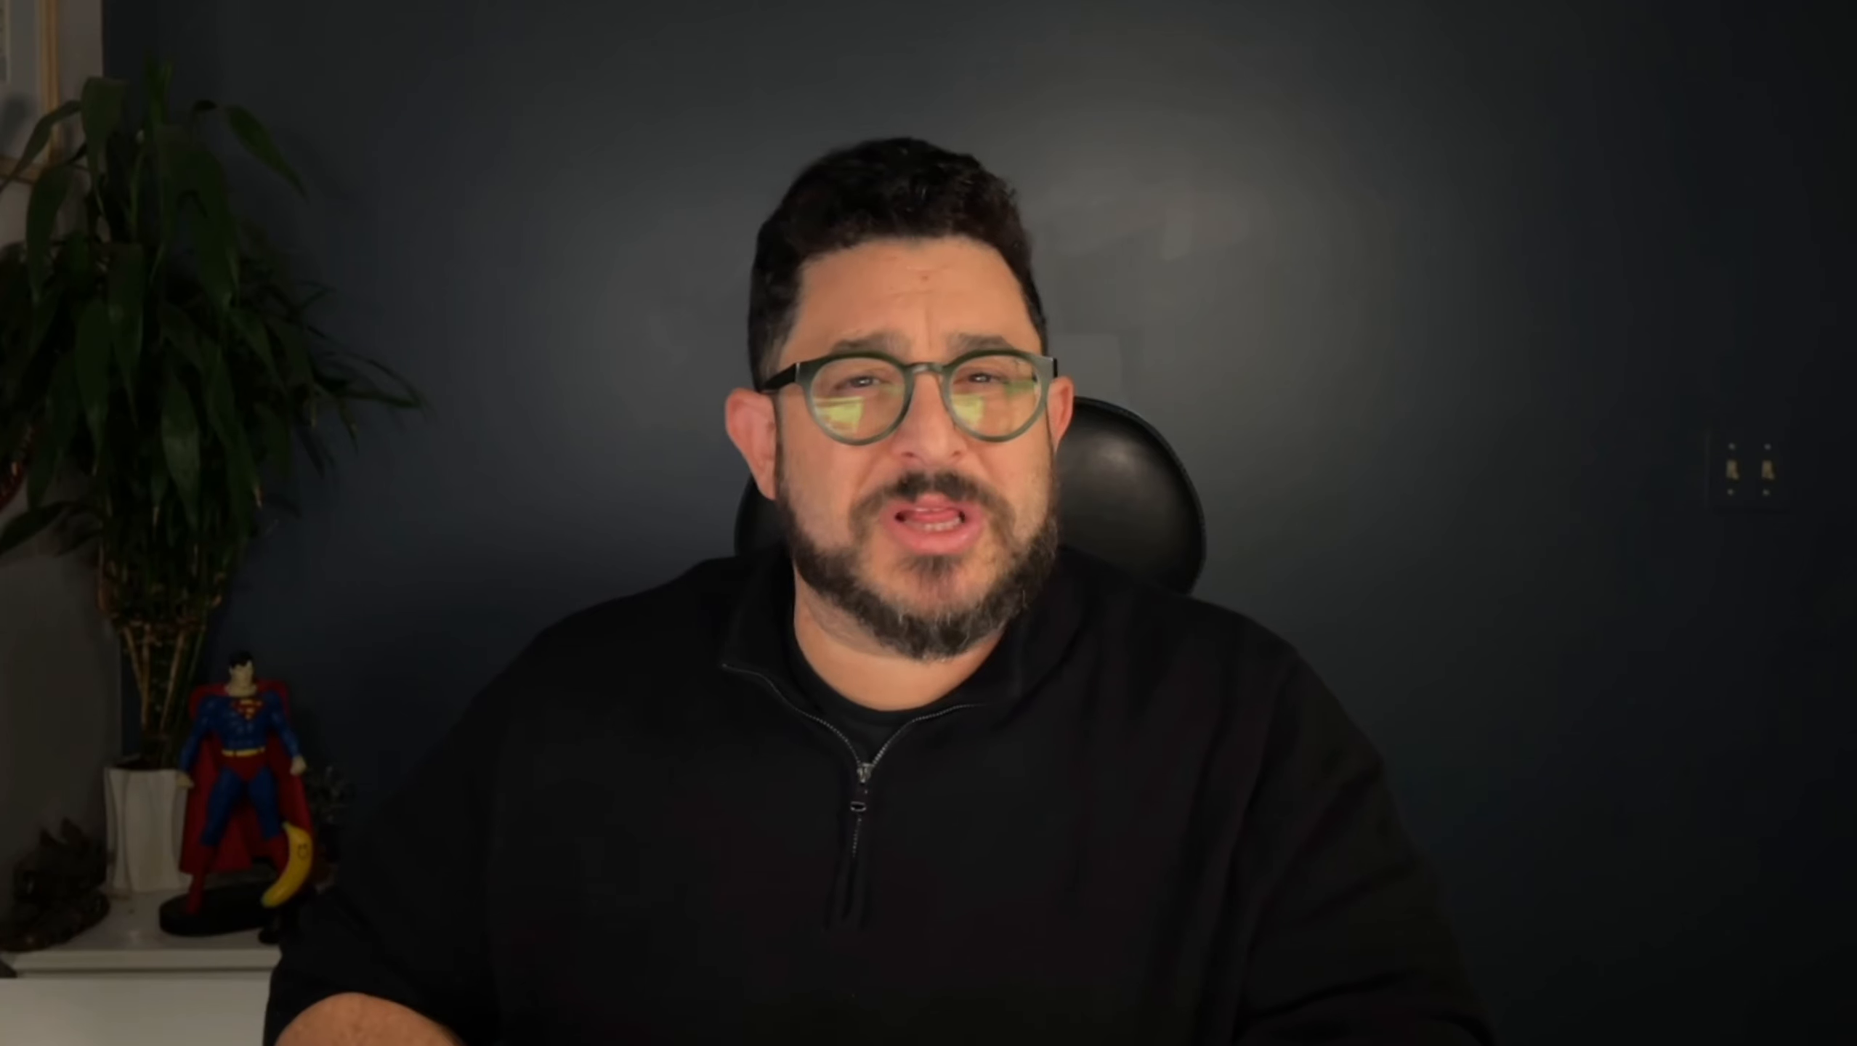